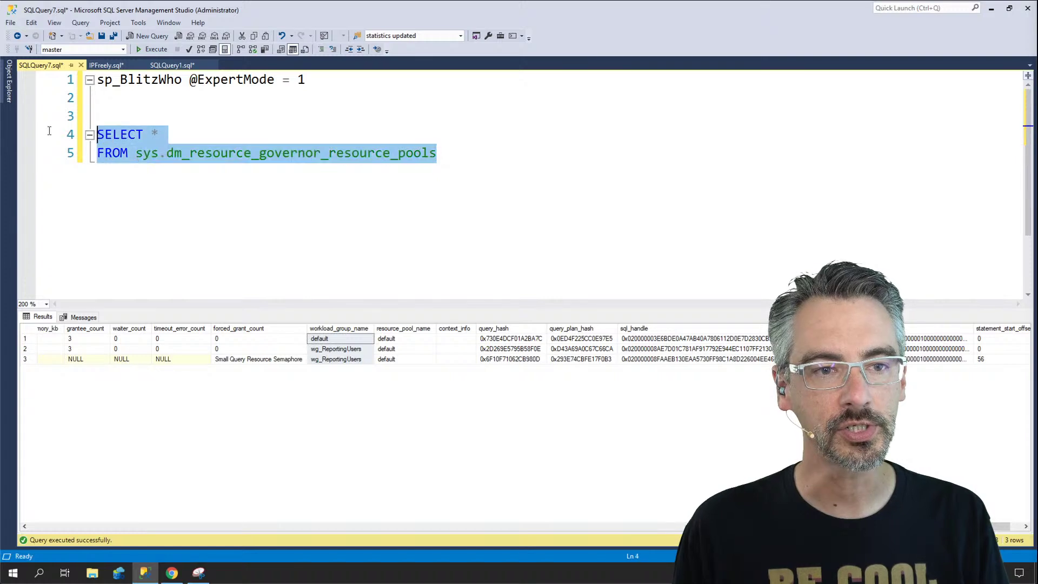
# Step: Run the selected query on sys.dm_resource_governor_resource_pools and examine total CPU usage for the WebSite, Accounting and ReportingUsers pools
pyautogui.press('F5')
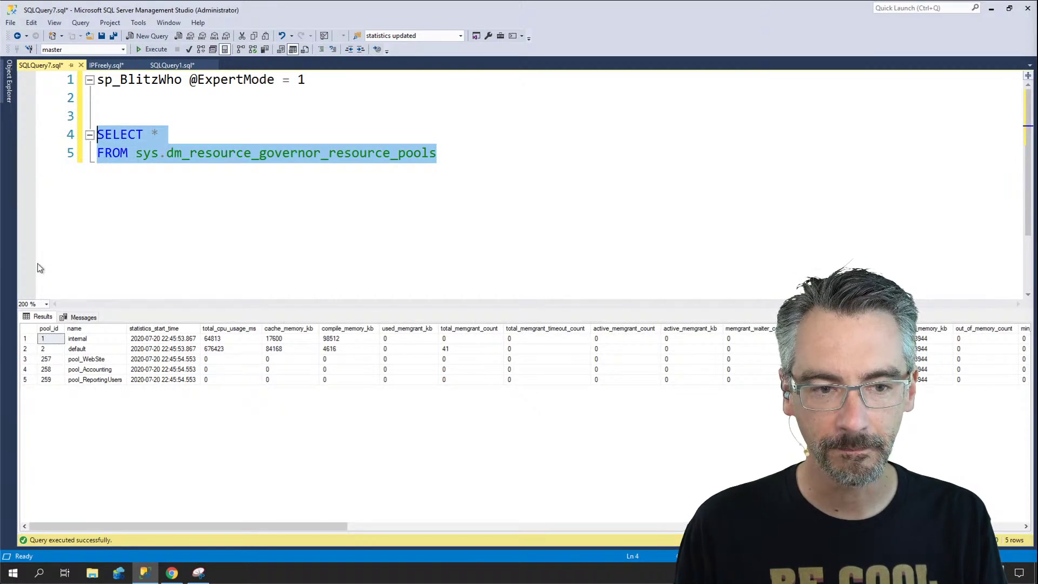
pyautogui.click(228, 338)
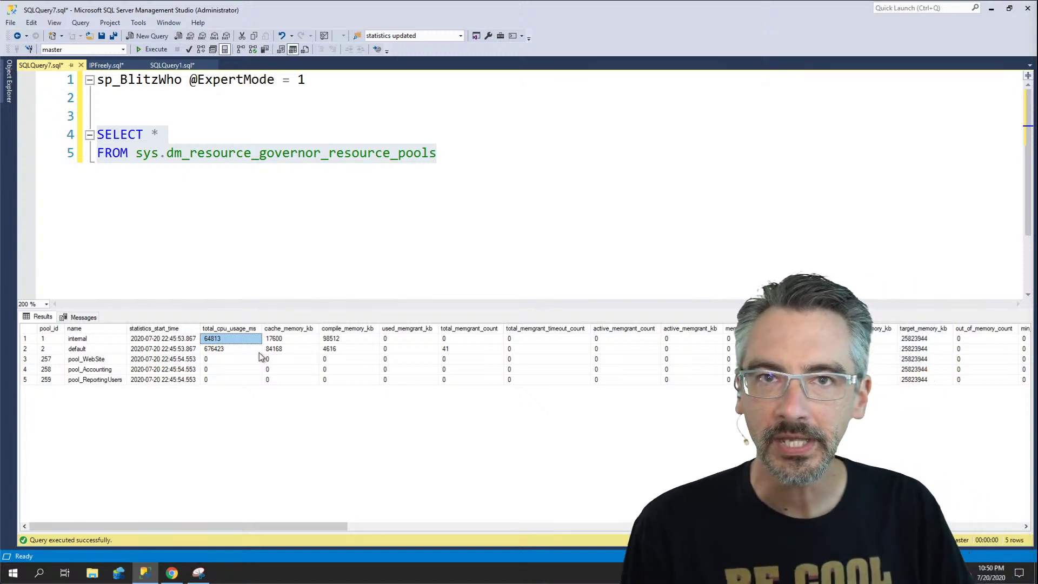
pyautogui.click(102, 379)
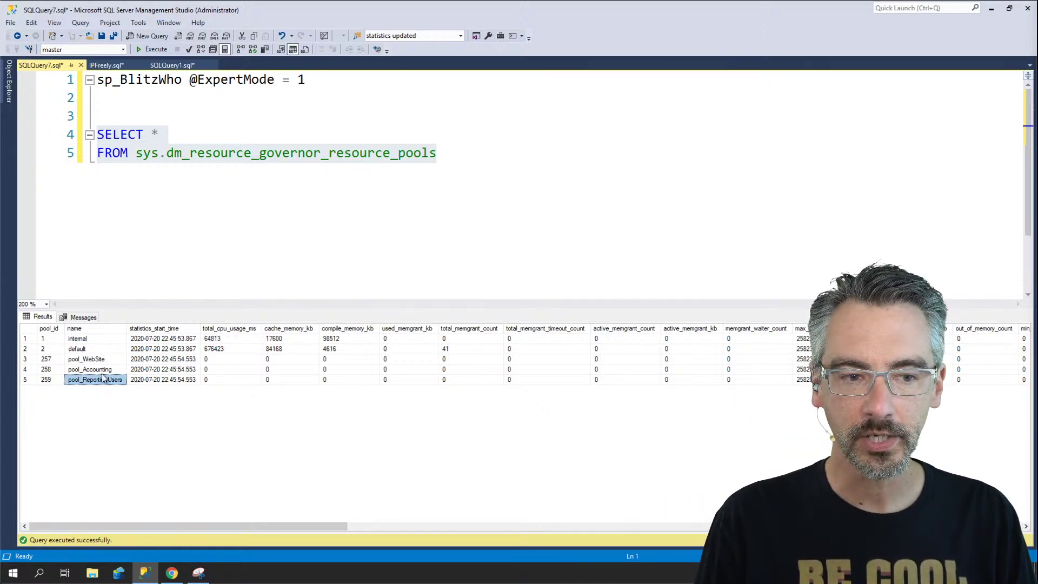
pyautogui.moveTo(112, 359); pyautogui.dragTo(223, 386)
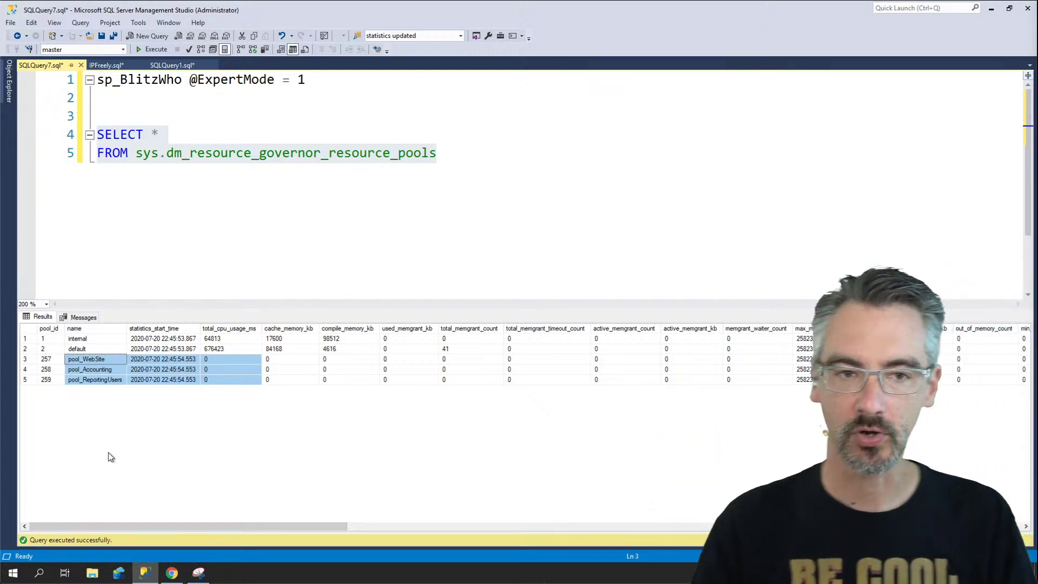
# Step: Review the CREATE RESOURCE POOL and CREATE WORKLOAD GROUP statements near the beginning of SQLQuery1.sql
pyautogui.click(172, 65)
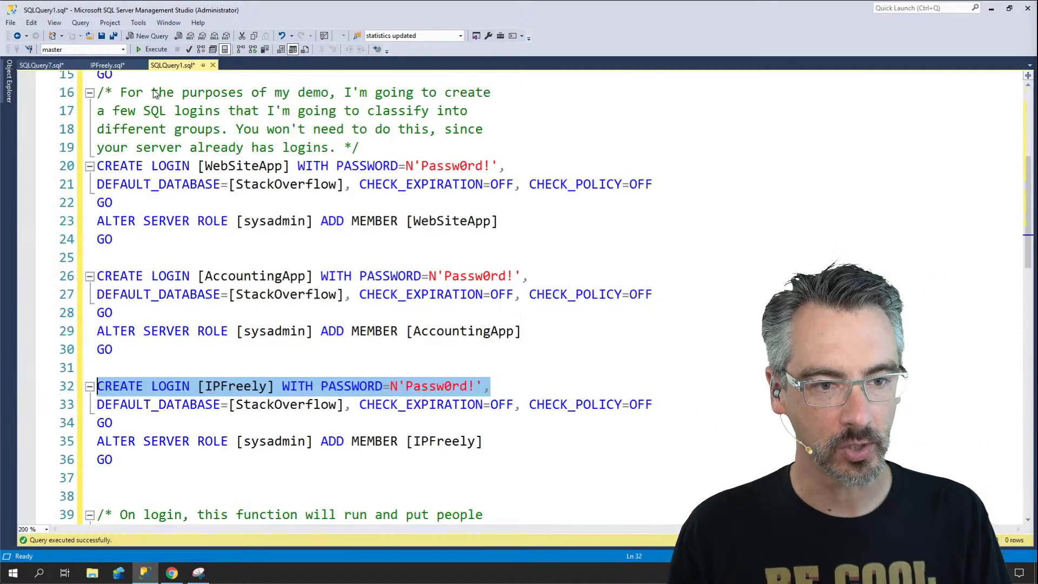
pyautogui.click(244, 220)
pyautogui.press('Up')
pyautogui.press('Up')
pyautogui.press('Up')
pyautogui.press('Up')
pyautogui.press('Up')
pyautogui.press('Up')
pyautogui.press('Up')
pyautogui.press('Up')
pyautogui.press('Up')
pyautogui.press('Up')
pyautogui.press('Up')
pyautogui.press('Up')
pyautogui.press('Up')
pyautogui.press('Up')
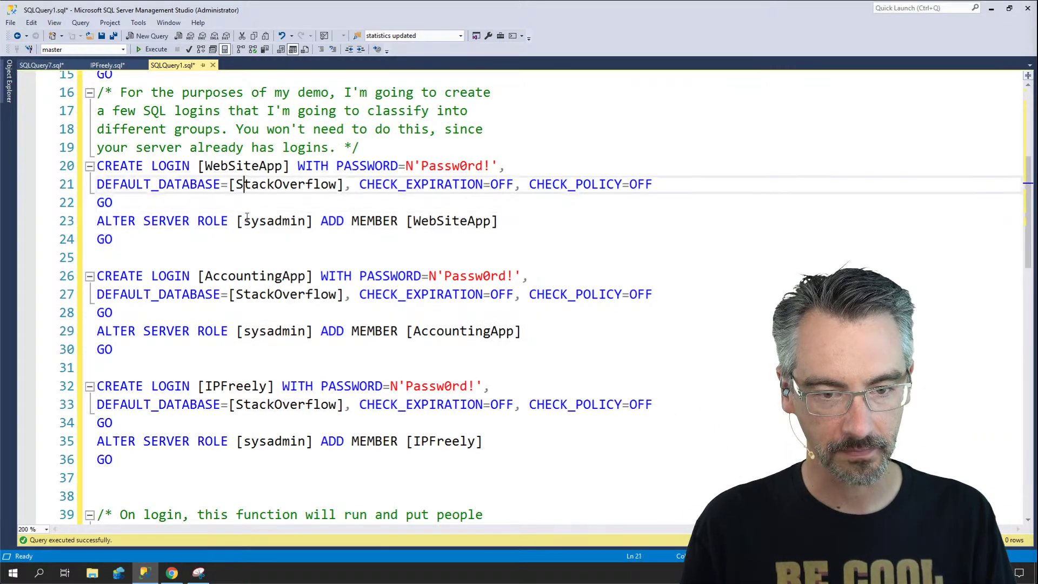
pyautogui.press('Up')
pyautogui.press('Up')
pyautogui.press('Up')
pyautogui.press('Up')
pyautogui.press('Up')
pyautogui.press('Up')
pyautogui.press('Up')
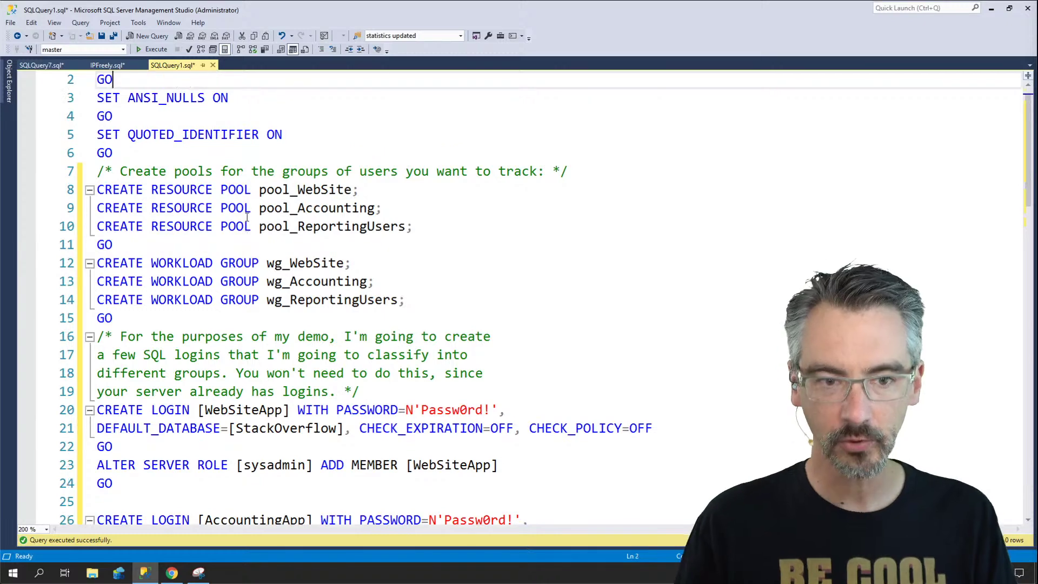
pyautogui.moveTo(421, 229); pyautogui.dragTo(127, 192)
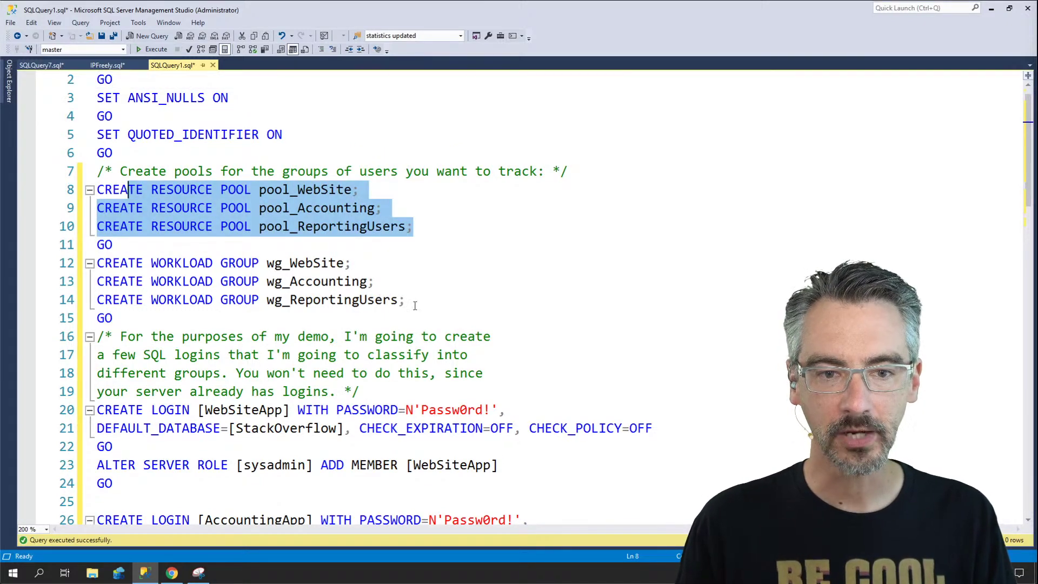
pyautogui.moveTo(414, 306); pyautogui.dragTo(105, 263)
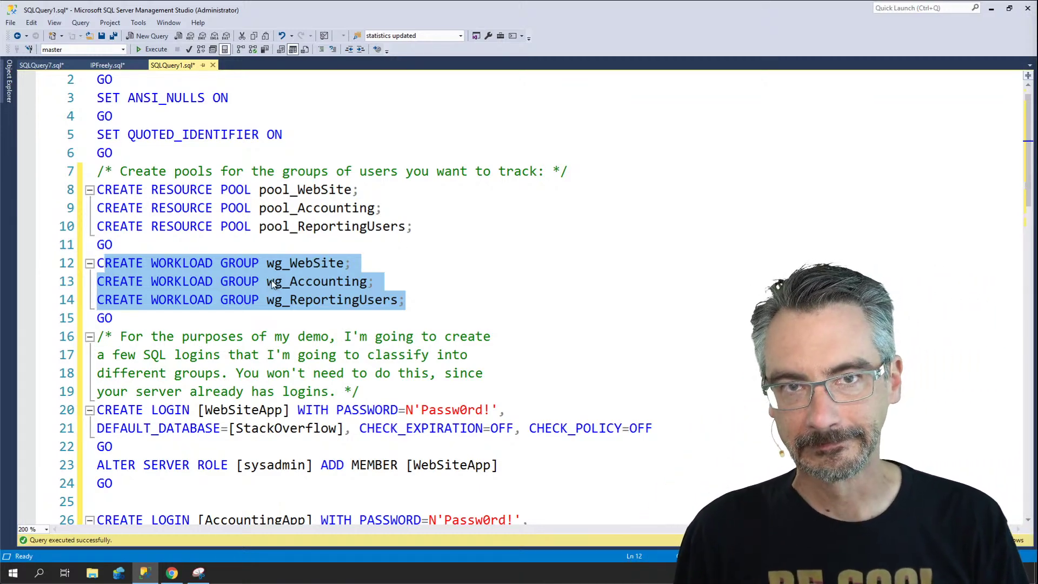
# Step: Switch to Chrome, search for "sql server alter workload group" and examine the syntax in Microsoft's ALTER WORKLOAD GROUP article
pyautogui.click(172, 573)
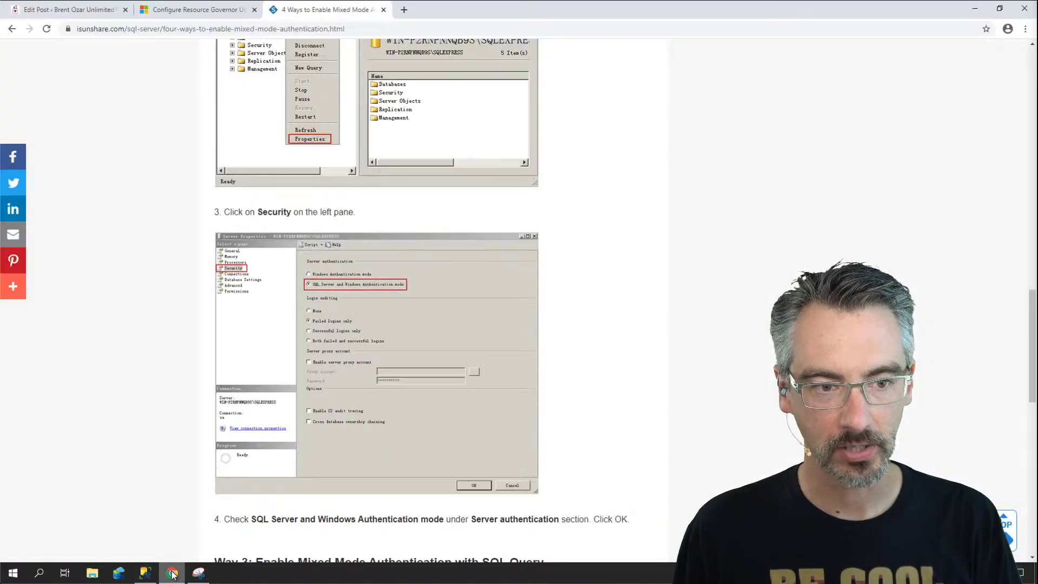
pyautogui.click(320, 29)
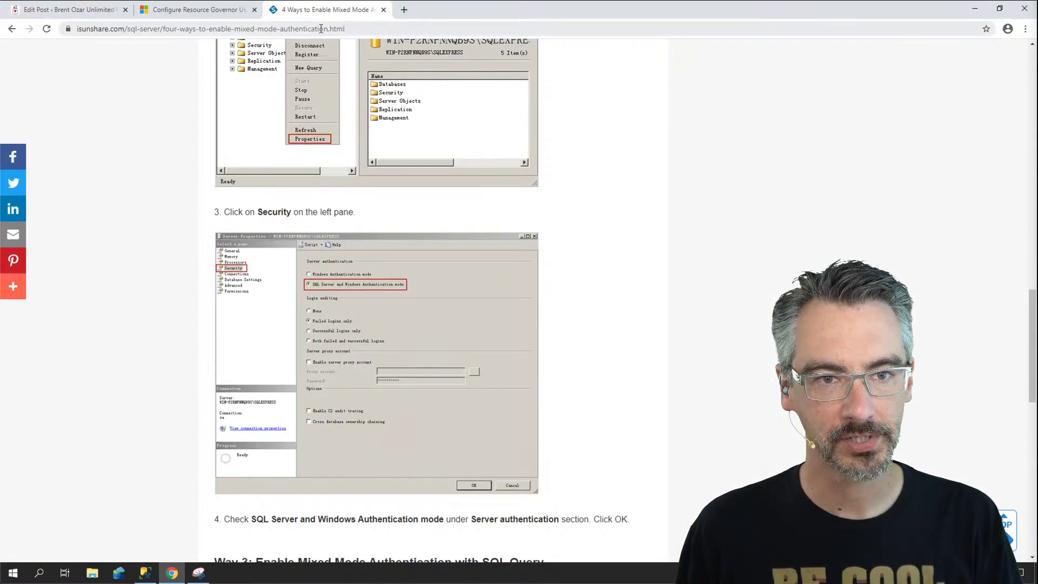
pyautogui.write('sql server alter ')
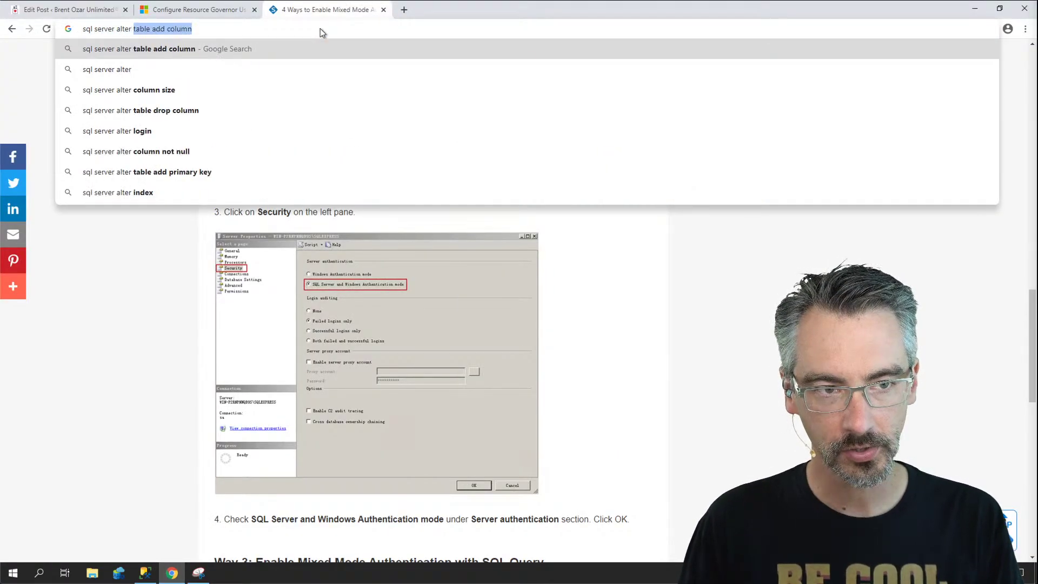
pyautogui.write('workload group')
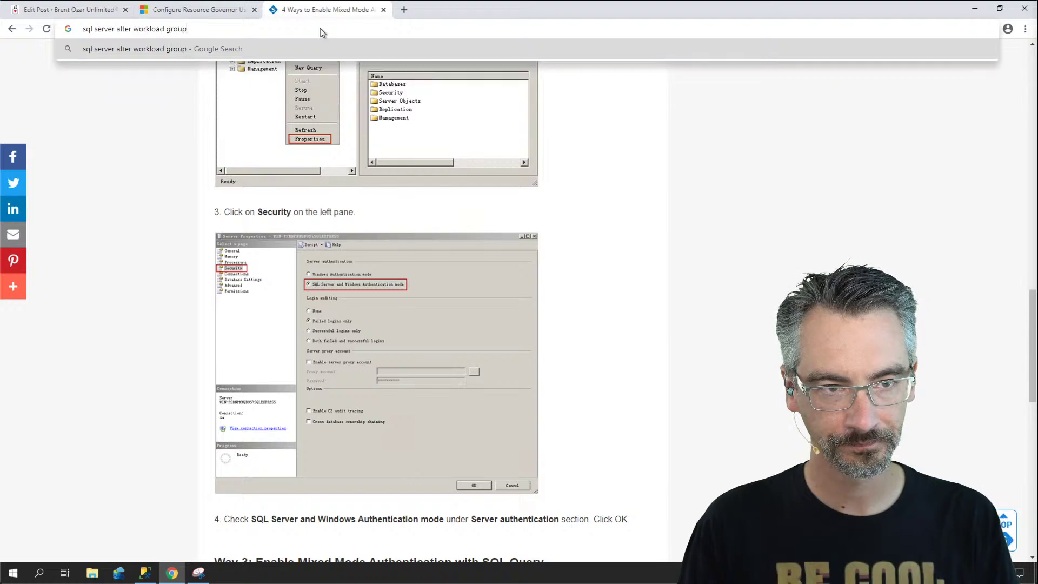
pyautogui.press('Return')
pyautogui.click(268, 152)
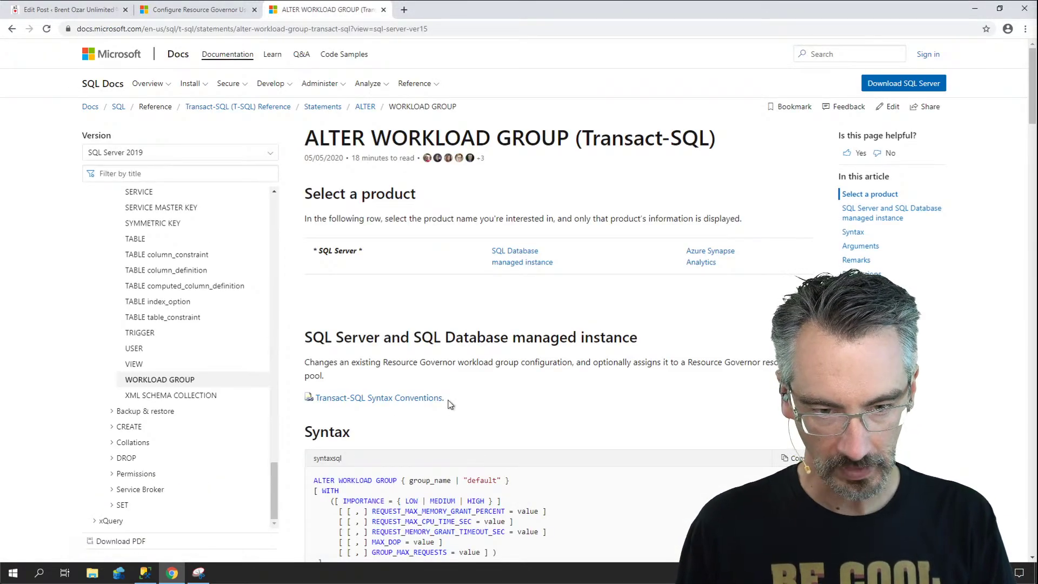
pyautogui.scroll(-2, 448, 399)
pyautogui.scroll(-2, 448, 400)
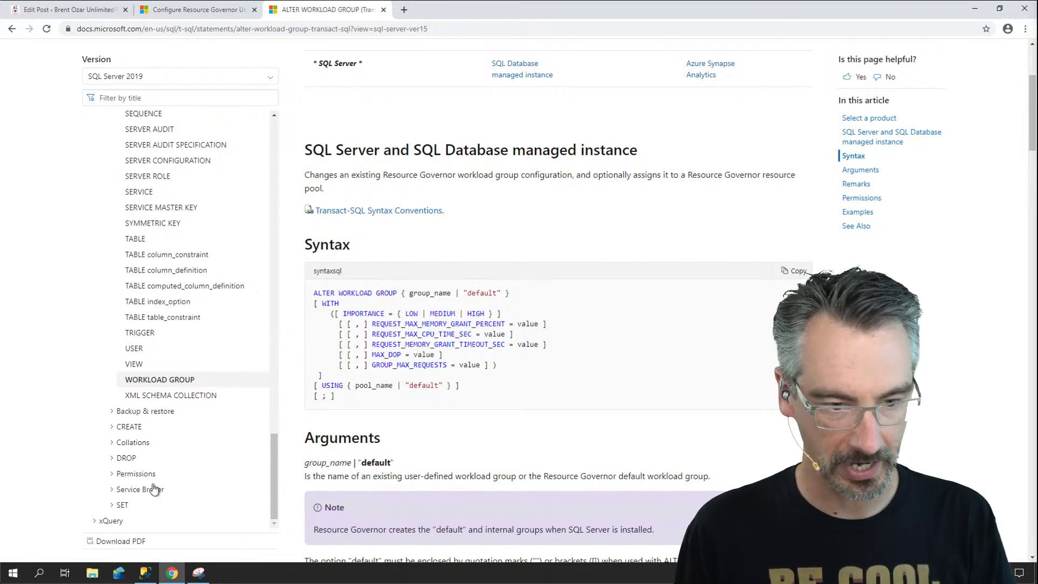
# Step: Back in SQL Server Management Studio, duplicate the three CREATE WORKLOAD GROUP lines and their GO directly below, followed by blank lines
pyautogui.click(144, 573)
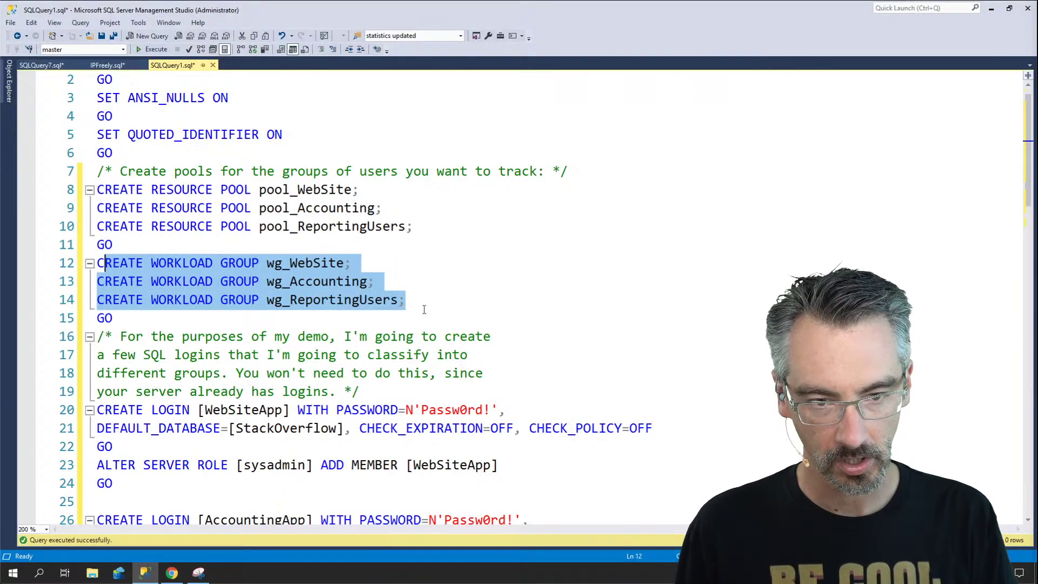
pyautogui.click(152, 322)
pyautogui.keyDown('shift'); pyautogui.click(81, 268); pyautogui.keyUp('shift')
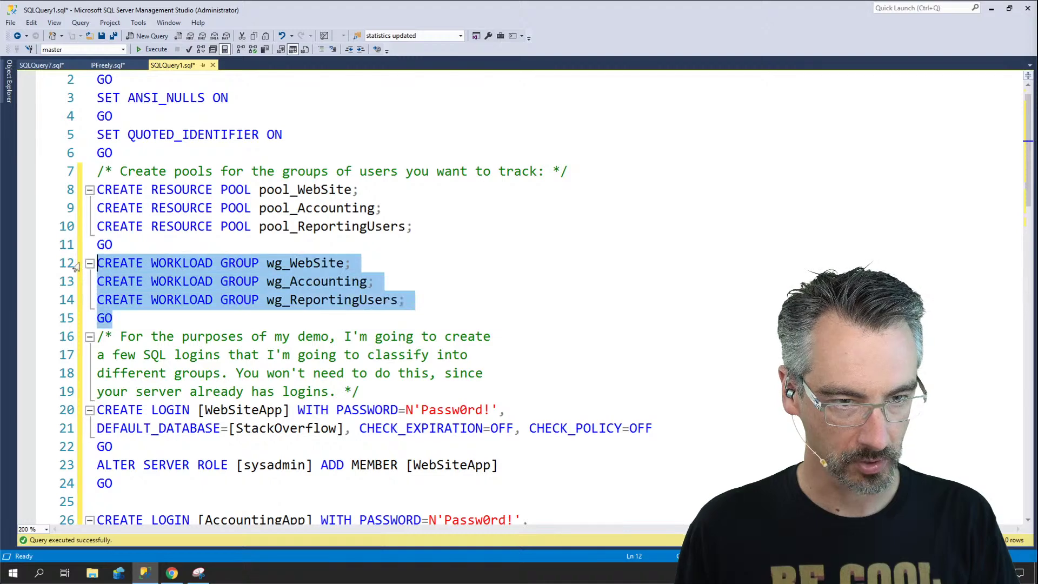
pyautogui.hotkey('ctrl', 'c')
pyautogui.click(147, 321)
pyautogui.press('Return')
pyautogui.hotkey('ctrl', 'v')
pyautogui.press('Return')
pyautogui.press('Return')
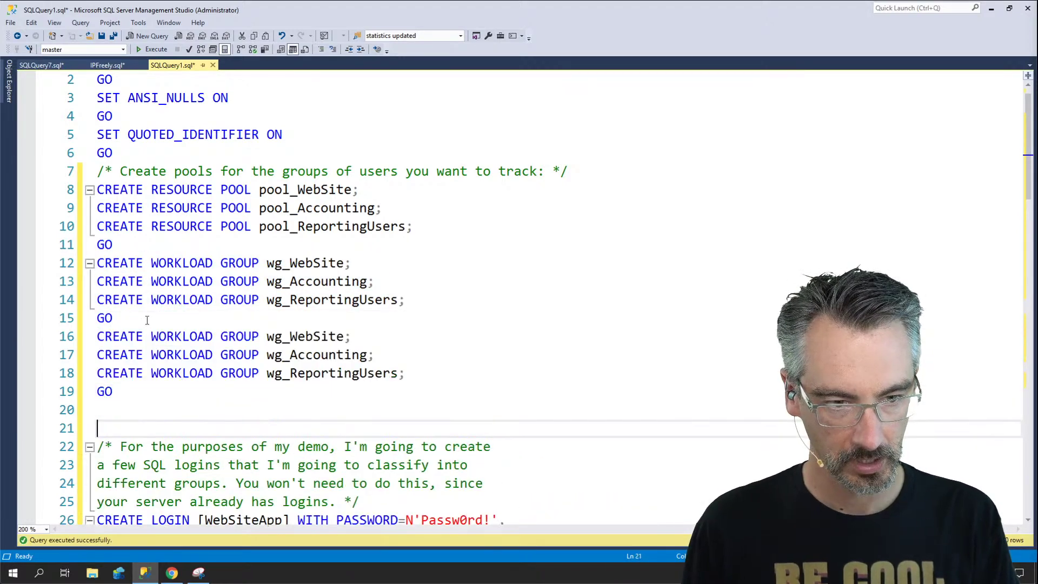
# Step: Replace CREATE with ALTER at the start of the three duplicated workload group statements at once
pyautogui.click(99, 336)
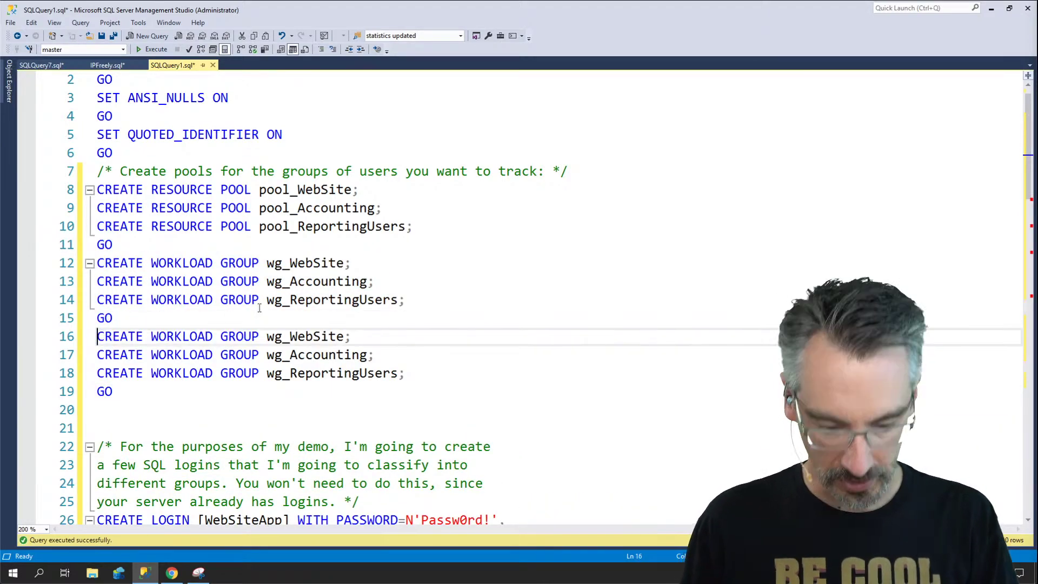
pyautogui.hotkey('alt', 'shift', 'Down')
pyautogui.hotkey('alt', 'shift', 'Down')
pyautogui.hotkey('alt', 'shift', 'Down')
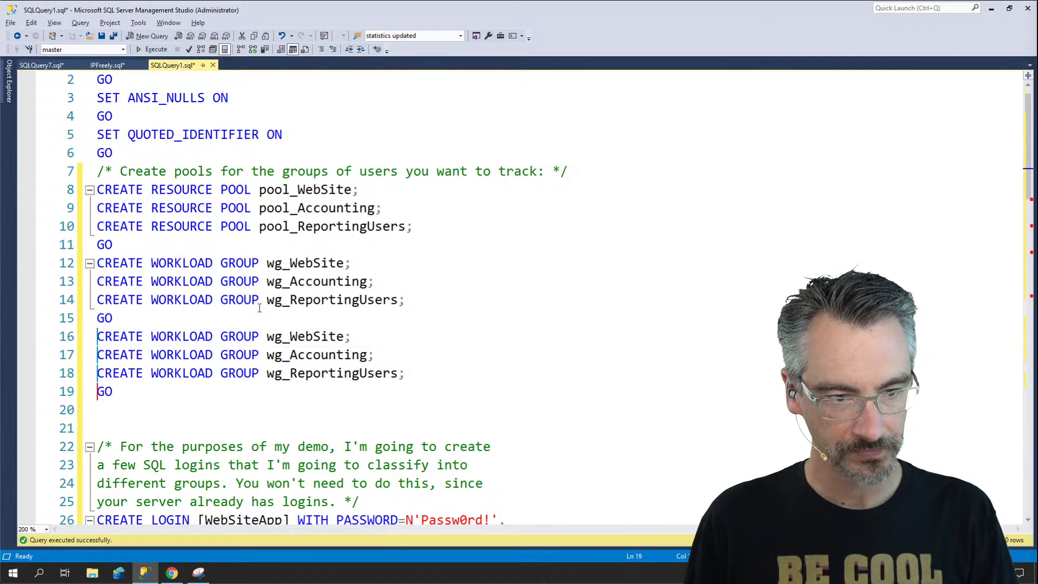
pyautogui.hotkey('alt', 'shift', 'Right')
pyautogui.hotkey('alt', 'shift', 'Right')
pyautogui.hotkey('alt', 'shift', 'Right')
pyautogui.hotkey('alt', 'shift', 'Right')
pyautogui.hotkey('alt', 'shift', 'Right')
pyautogui.hotkey('alt', 'shift', 'Right')
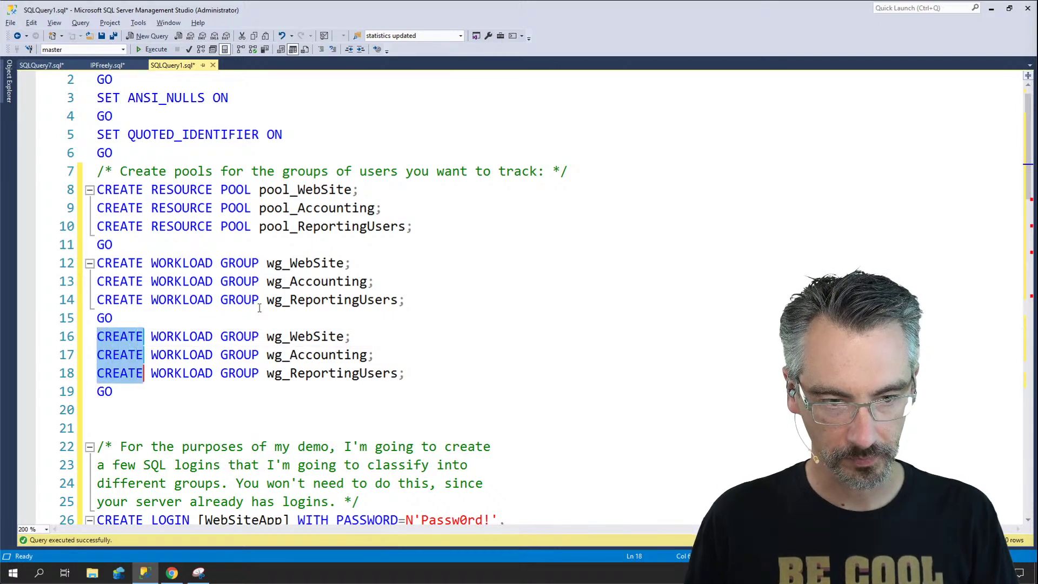
pyautogui.write('ALTER')
# Step: Add USING 'pool_WebSite' before the semicolon of the wg_WebSite ALTER statement, checking the documented syntax in the browser along the way
pyautogui.press('Up')
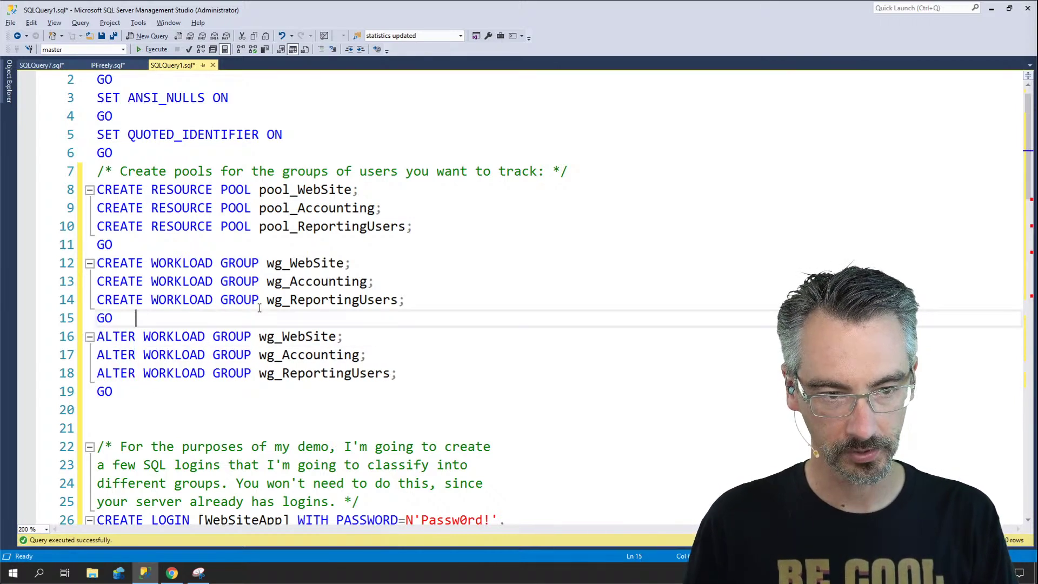
pyautogui.press('Down')
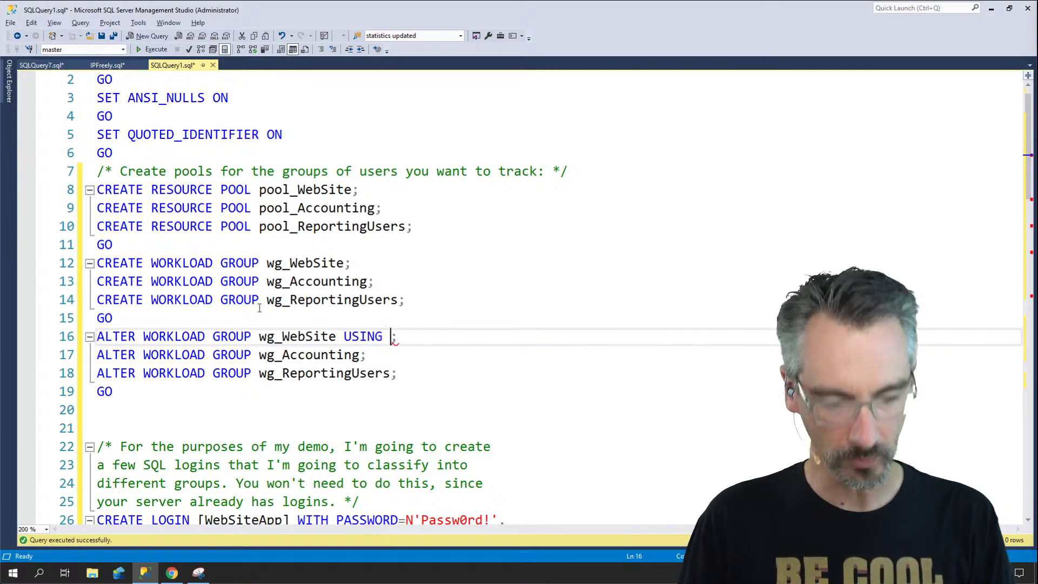
pyautogui.hotkey('alt', 'Tab')
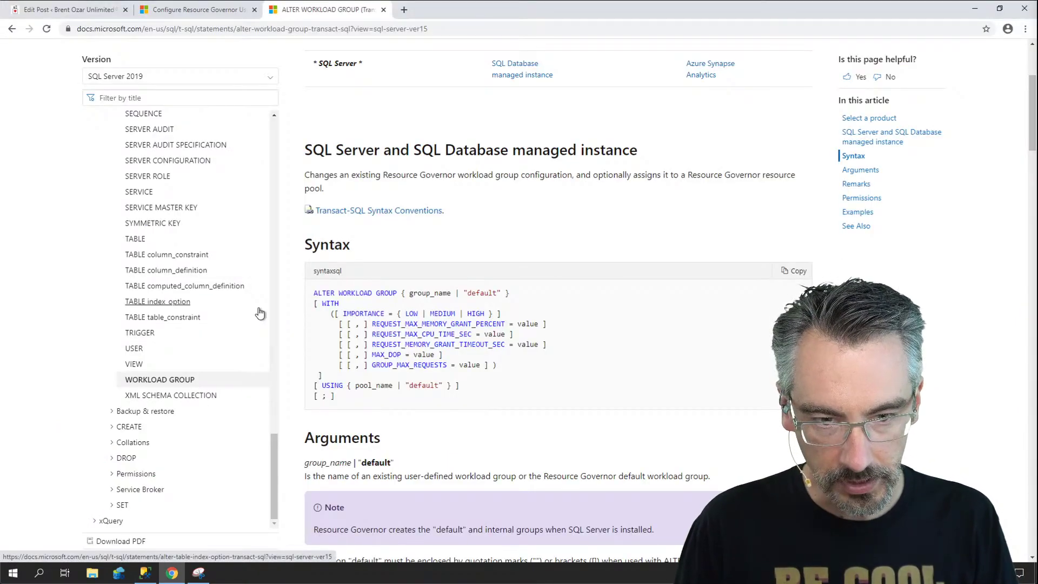
pyautogui.hotkey('alt', 'Tab')
pyautogui.write("'")
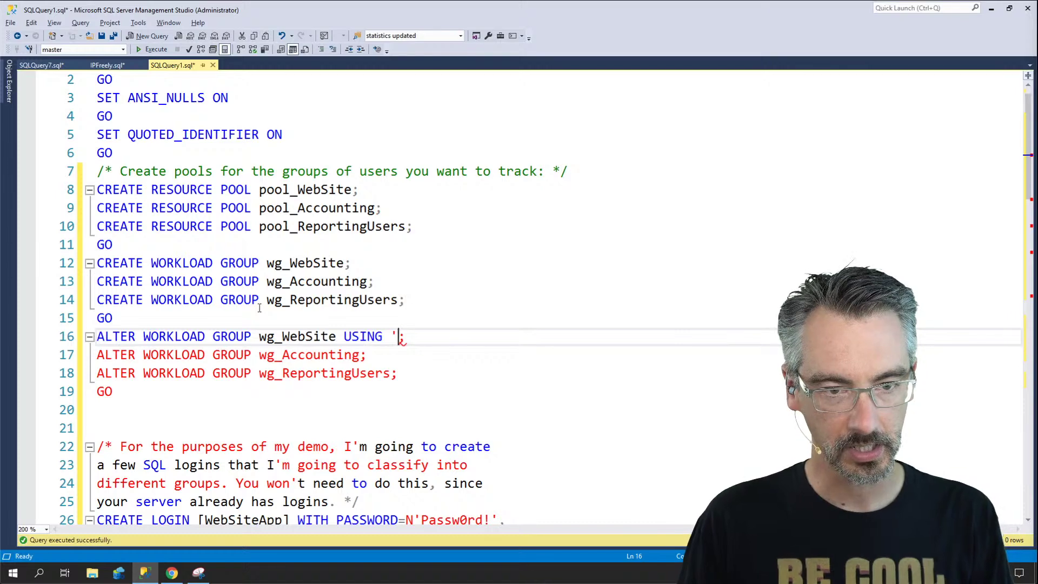
pyautogui.write('wg')
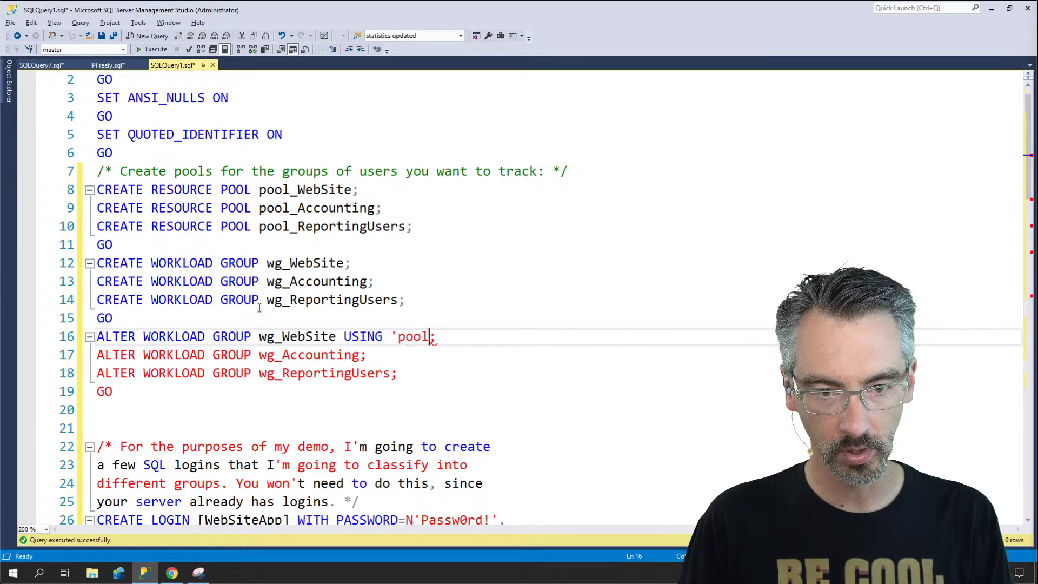
pyautogui.write('pool_WebSite')
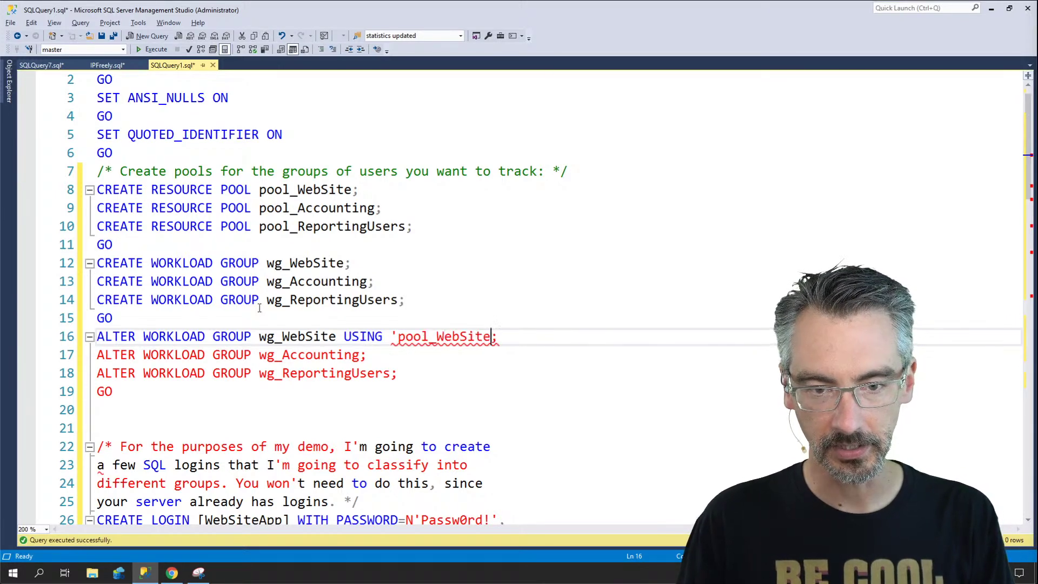
pyautogui.write("'")
# Step: Try to execute only the wg_WebSite ALTER WORKLOAD GROUP statement on line 16
pyautogui.press('Home')
pyautogui.hotkey('shift', 'Down')
pyautogui.press('F5')
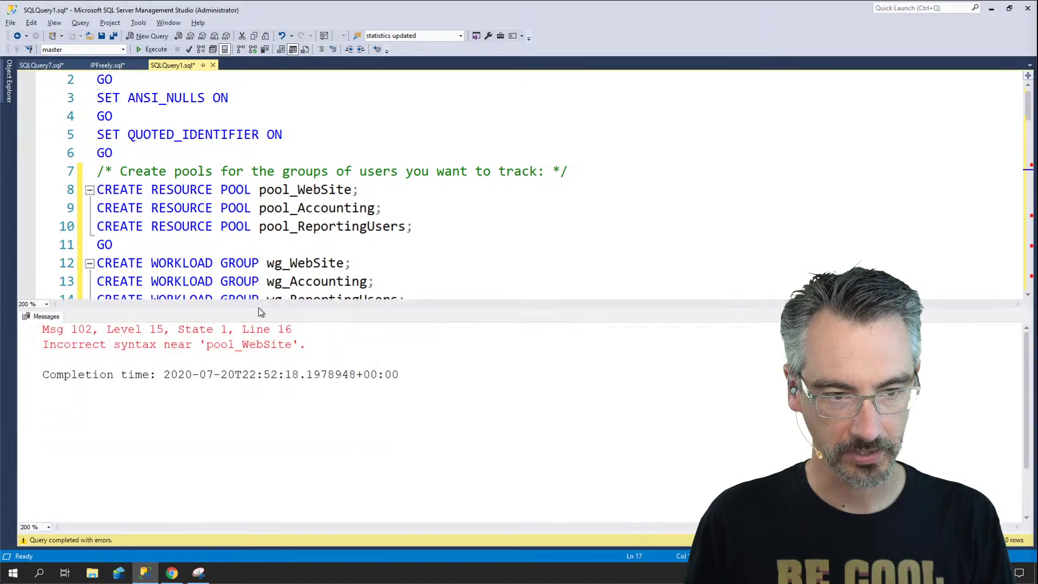
pyautogui.press('Home')
pyautogui.hotkey('shift', 'Down')
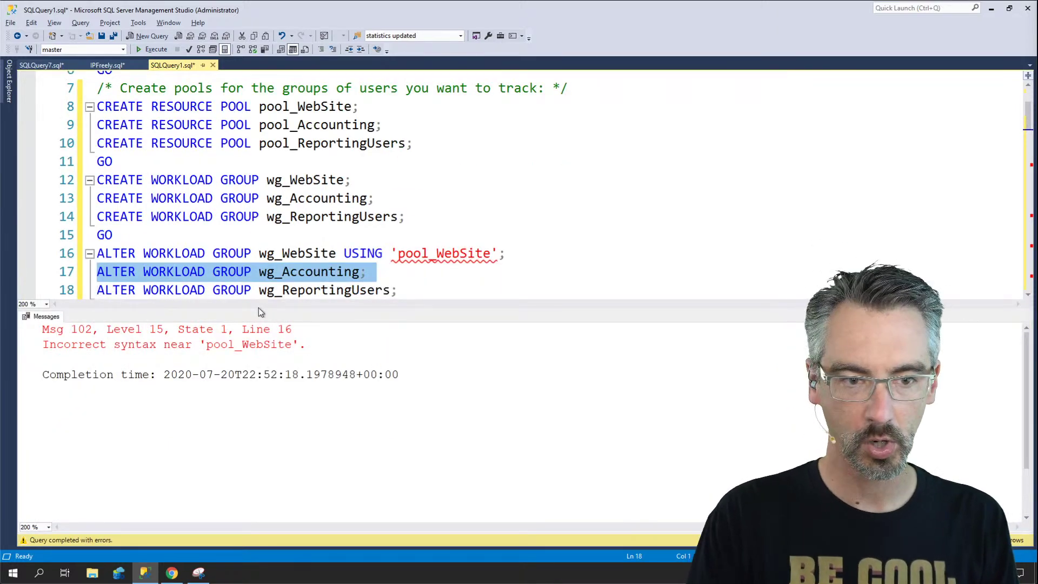
pyautogui.press('Up')
pyautogui.press('Up')
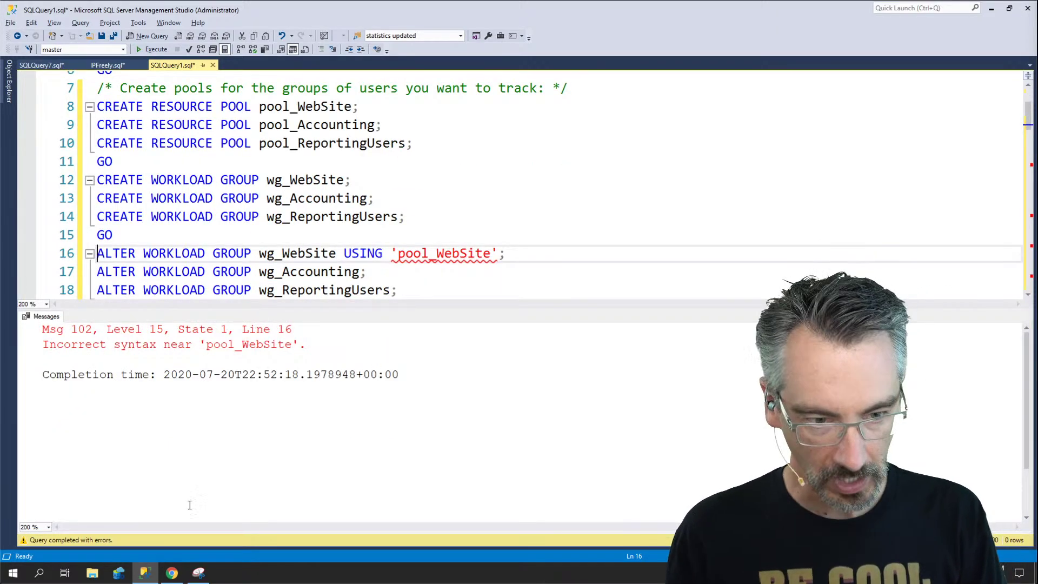
# Step: Examine the article's example of moving a workload group to another pool in Chrome, and return to the script in SQL Server Management Studio
pyautogui.click(173, 577)
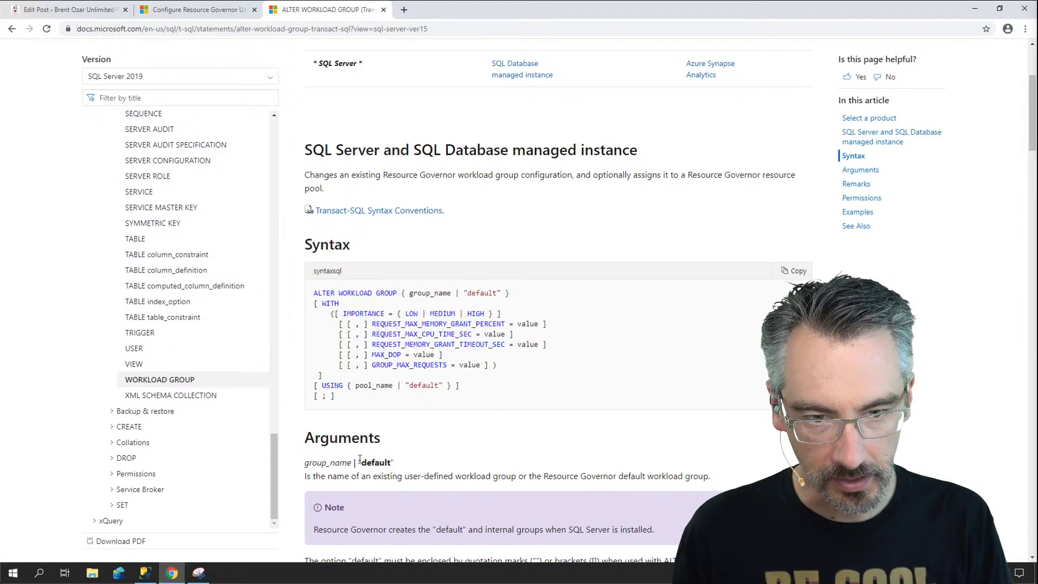
pyautogui.scroll(-20, 473, 457)
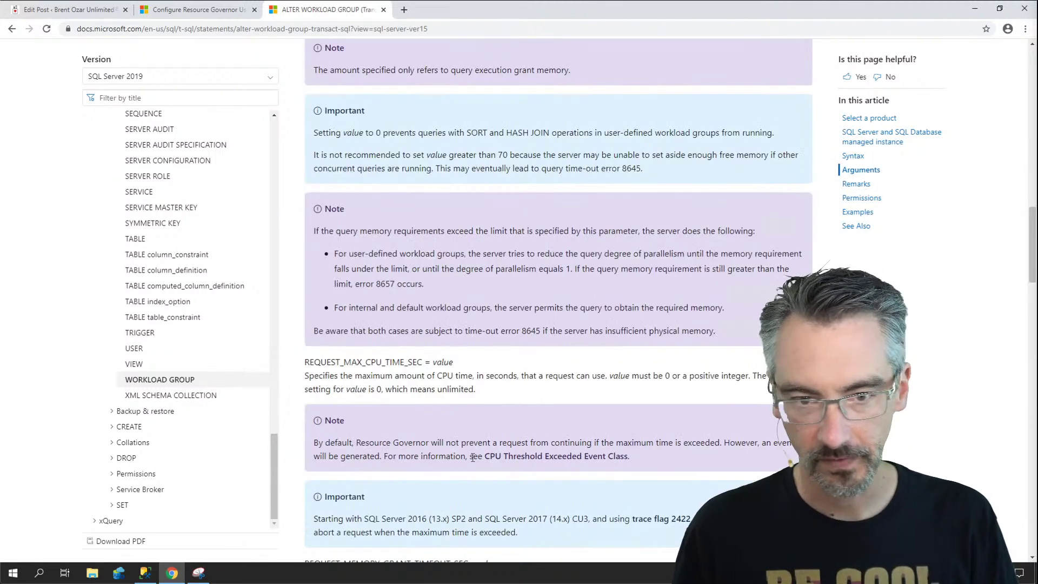
pyautogui.scroll(-8, 473, 461)
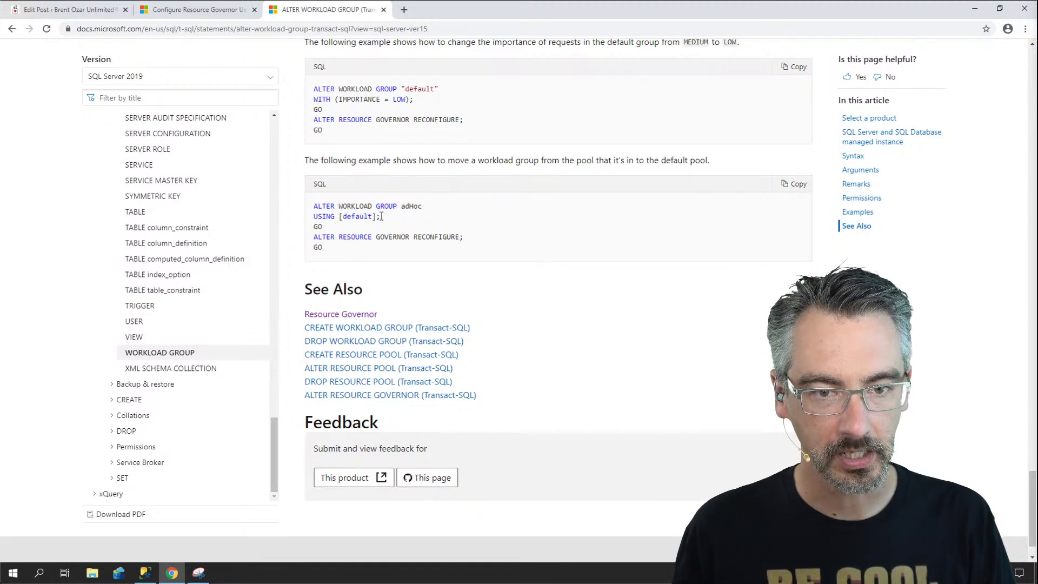
pyautogui.moveTo(314, 206); pyautogui.dragTo(388, 218)
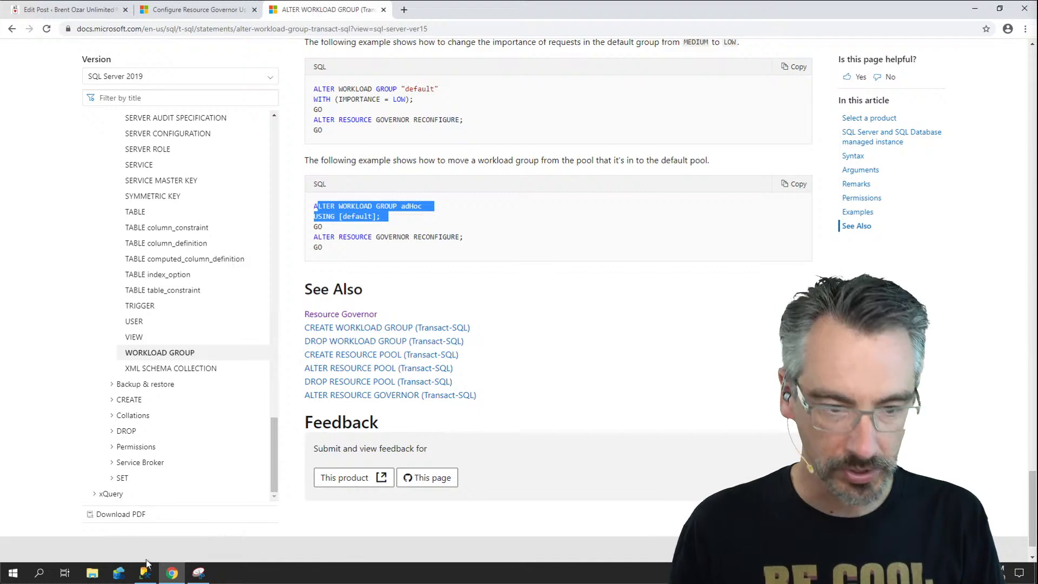
pyautogui.click(154, 577)
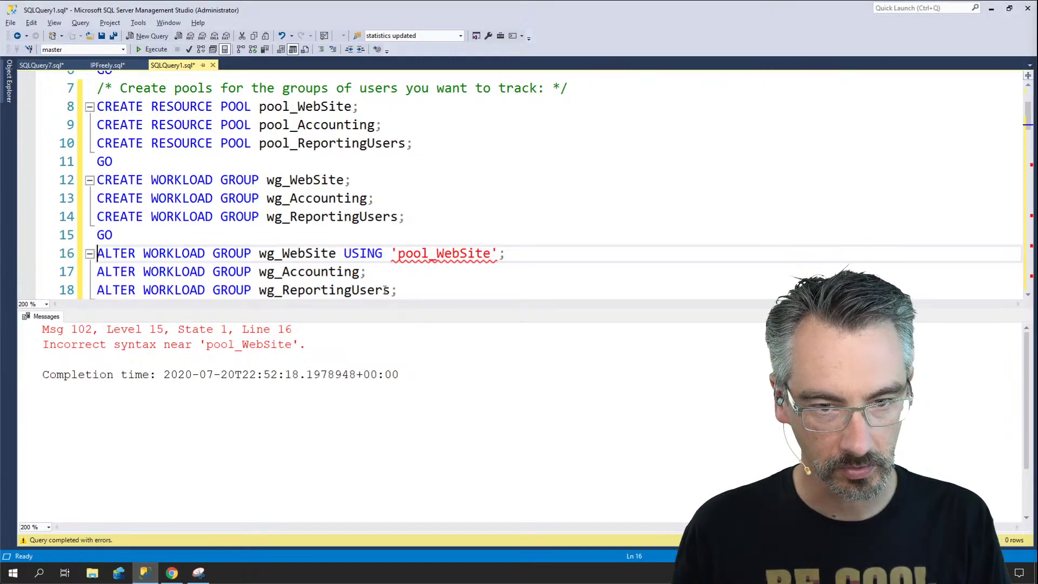
# Step: Enclose pool_WebSite in square brackets instead of quotes in the wg_WebSite ALTER statement and execute only that line
pyautogui.click(394, 252)
pyautogui.hotkey('shift', 'Right')
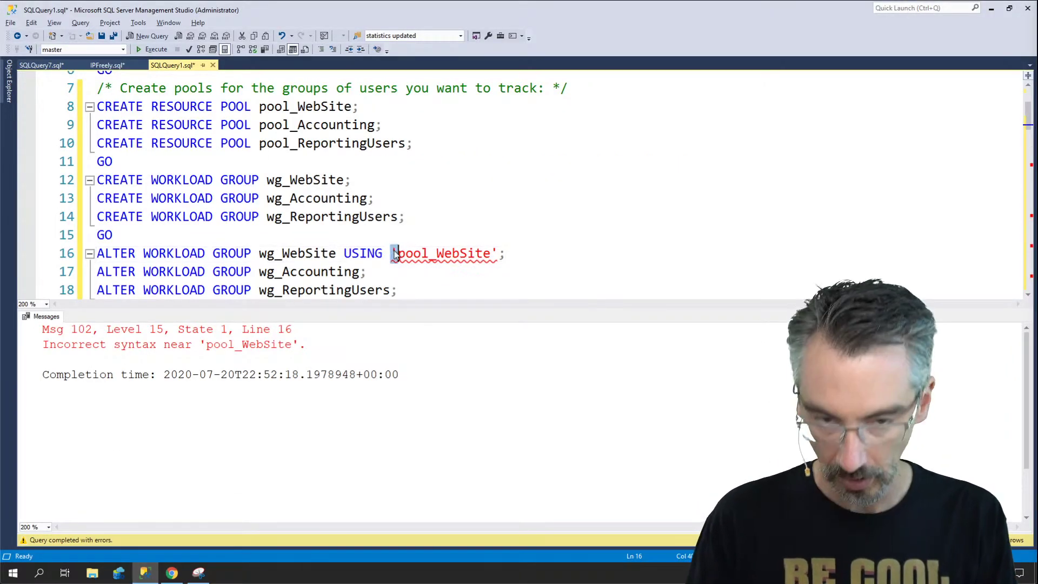
pyautogui.write('[')
pyautogui.press('BackSpace')
pyautogui.write(']')
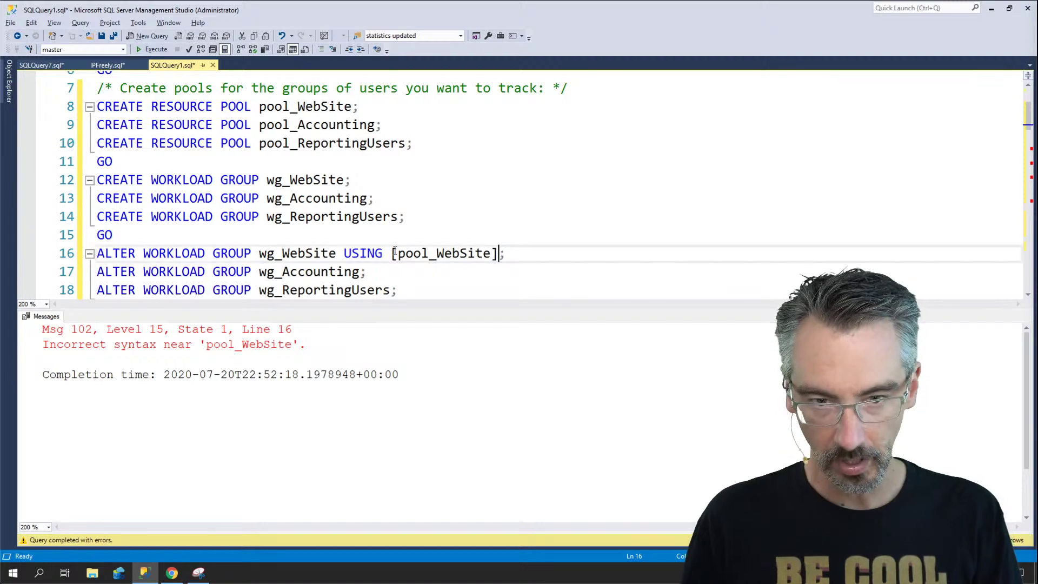
pyautogui.hotkey('shift', 'Down')
pyautogui.press('F5')
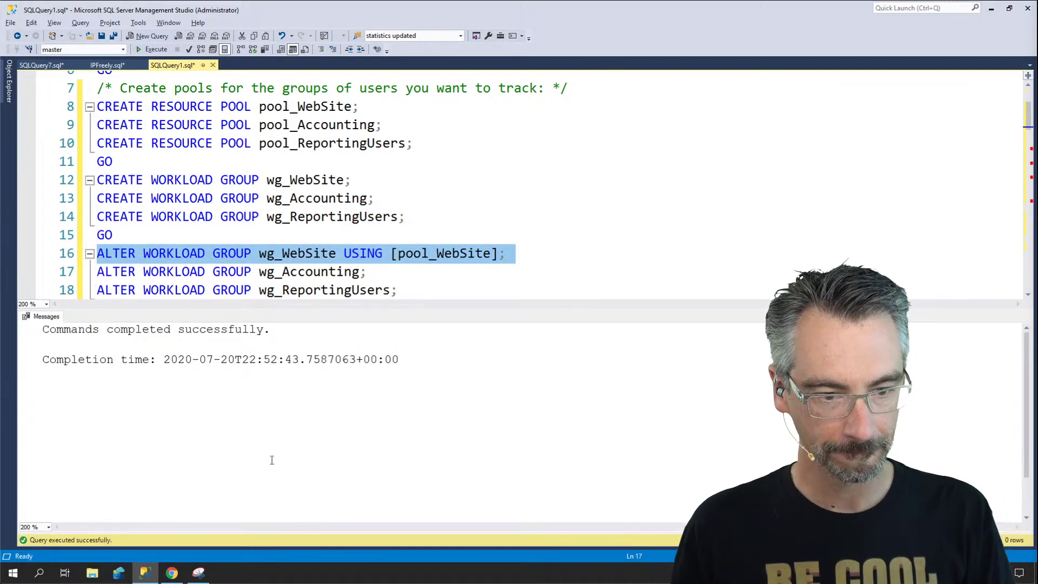
# Step: Check how the pool name is written in the USING clause of Chrome's ALTER WORKLOAD GROUP syntax, and return to the script in SQL Server Management Studio
pyautogui.click(172, 572)
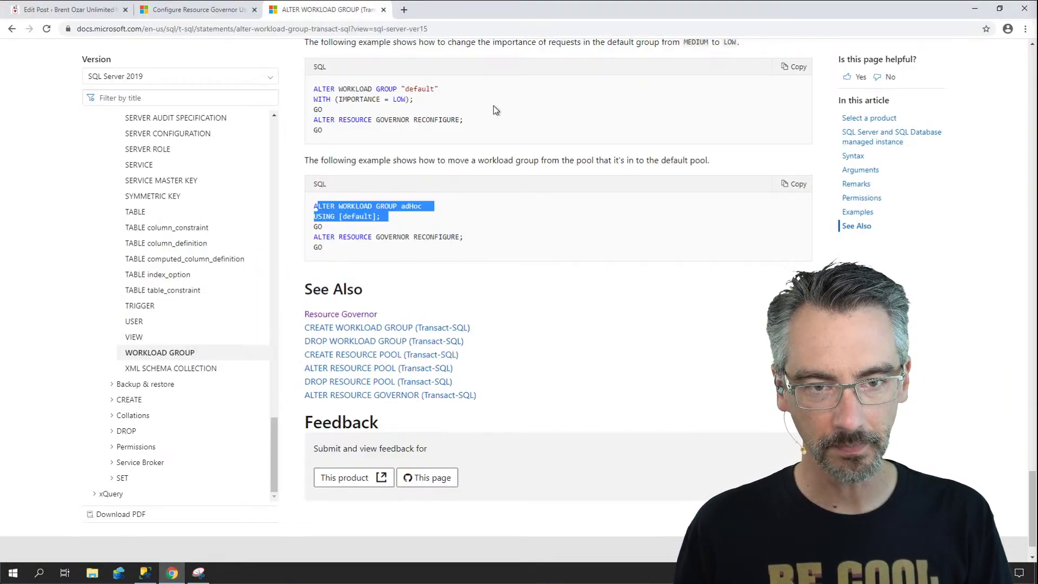
pyautogui.scroll(20, 495, 110)
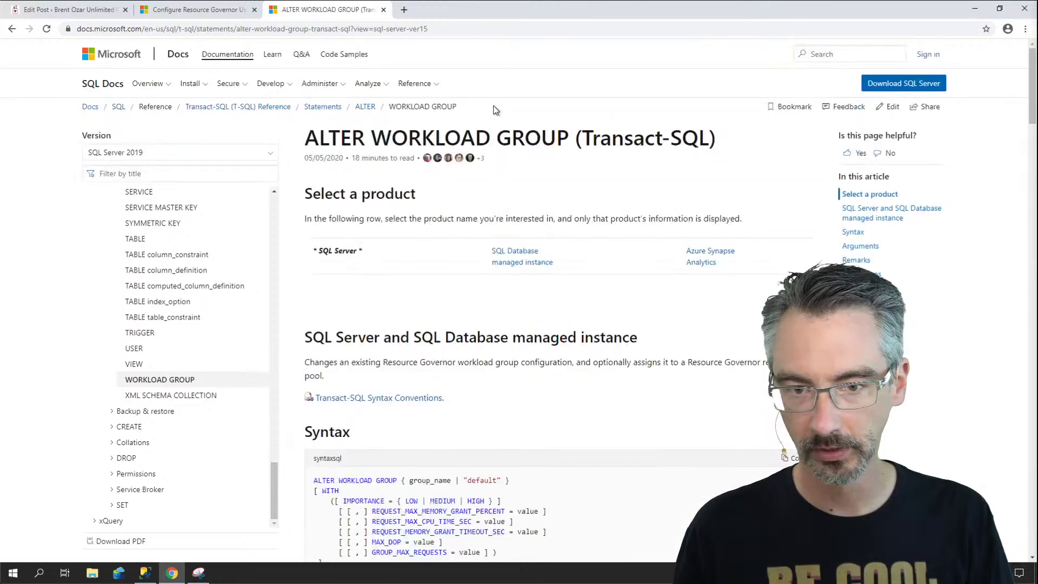
pyautogui.scroll(-2, 514, 360)
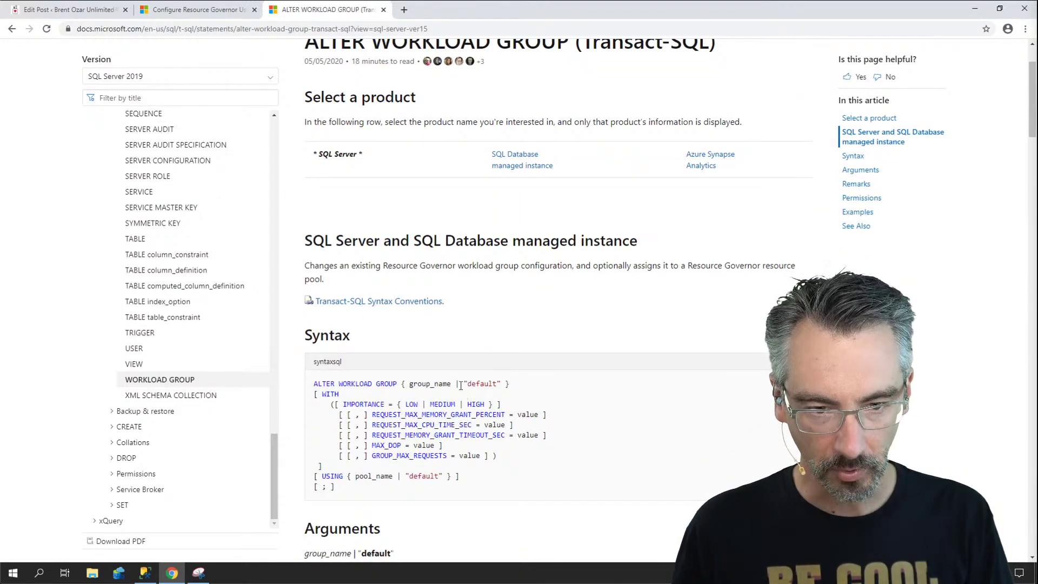
pyautogui.moveTo(408, 473); pyautogui.dragTo(436, 475)
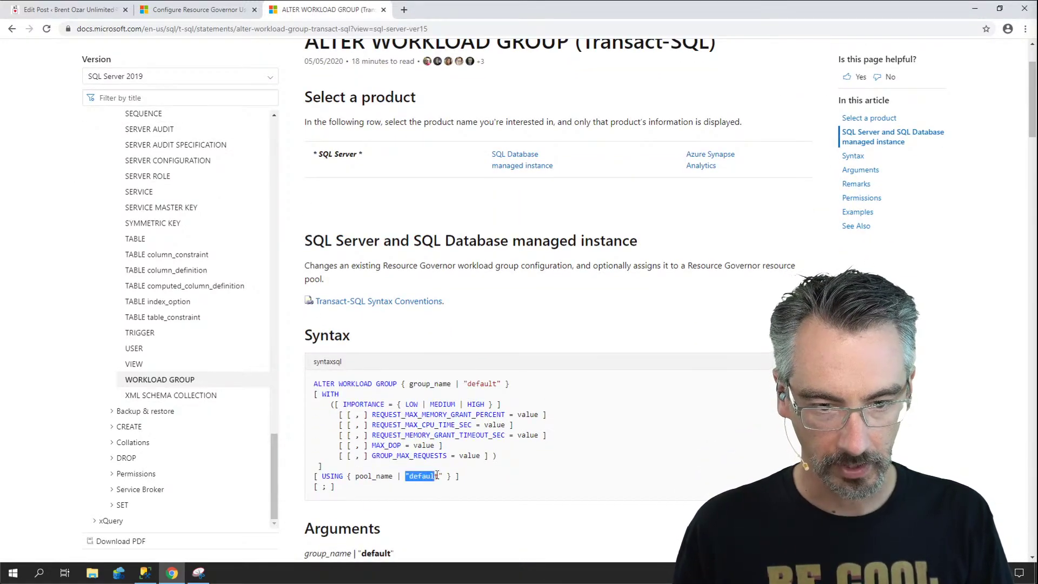
pyautogui.click(144, 572)
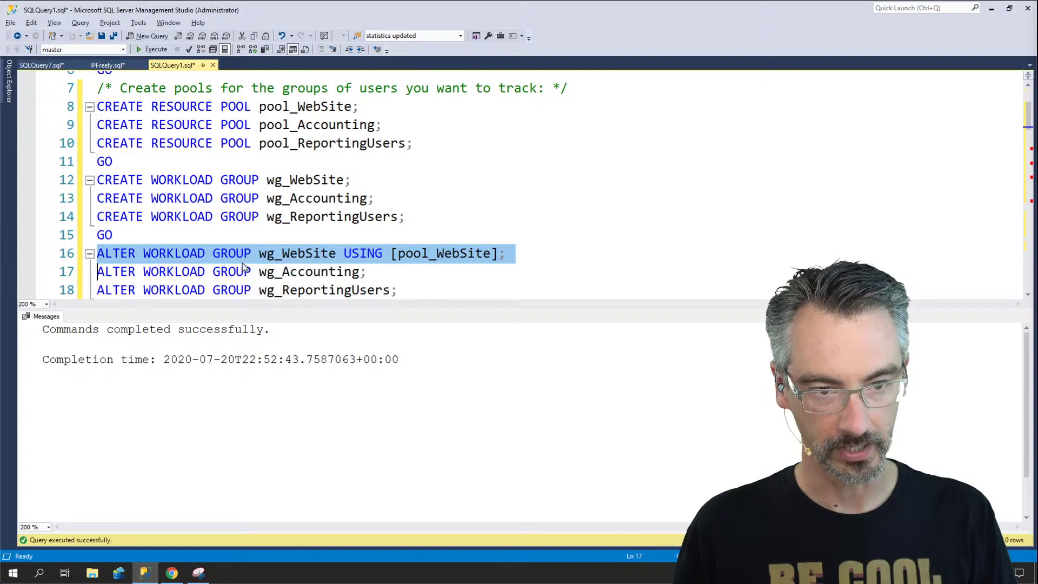
# Step: Add USING [] before the semicolon of the wg_Accounting and wg_ReportingUsers ALTER statements
pyautogui.click(452, 270)
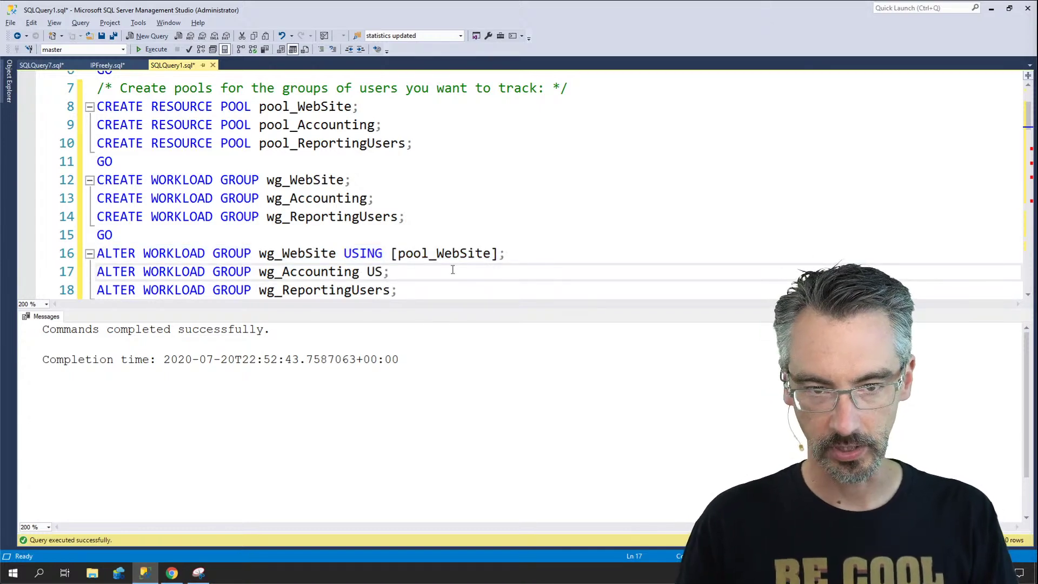
pyautogui.write('[]')
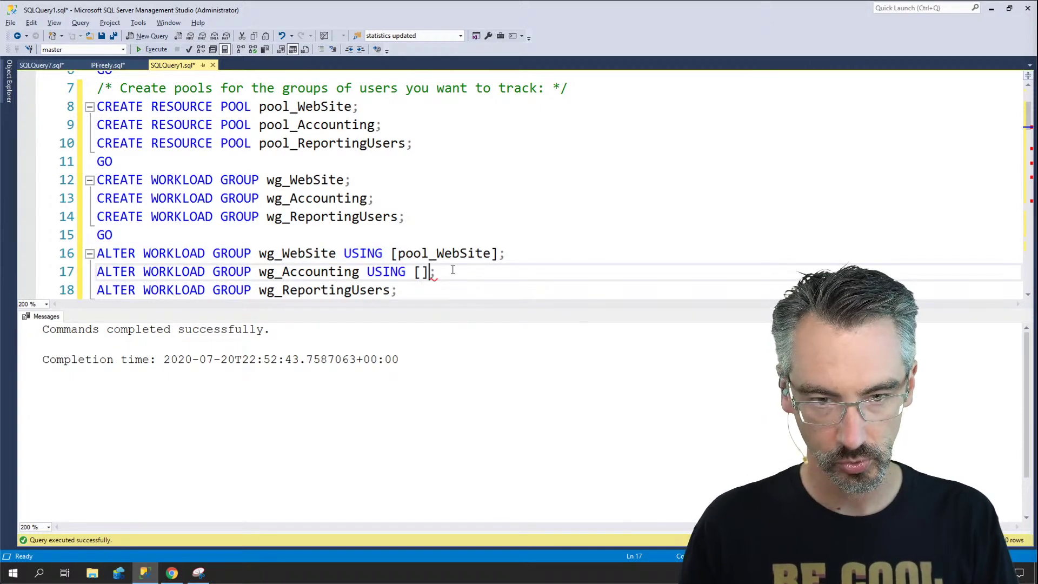
pyautogui.press('Down')
pyautogui.press('Left')
pyautogui.press('Left')
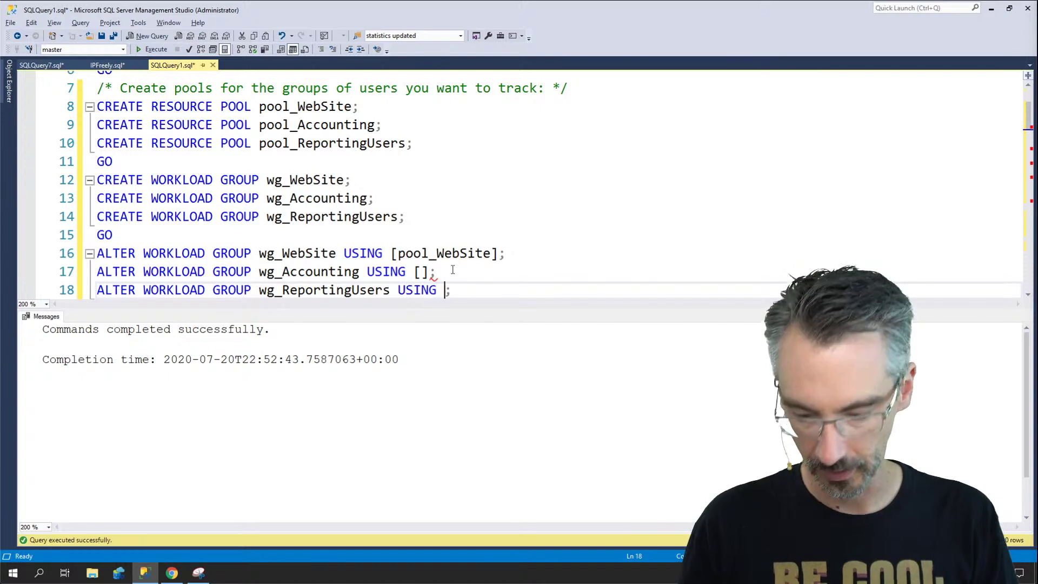
# Step: Copy the name pool_Accounting into the empty brackets of the wg_Accounting ALTER statement
pyautogui.doubleClick(332, 126)
pyautogui.hotkey('ctrl', 'c')
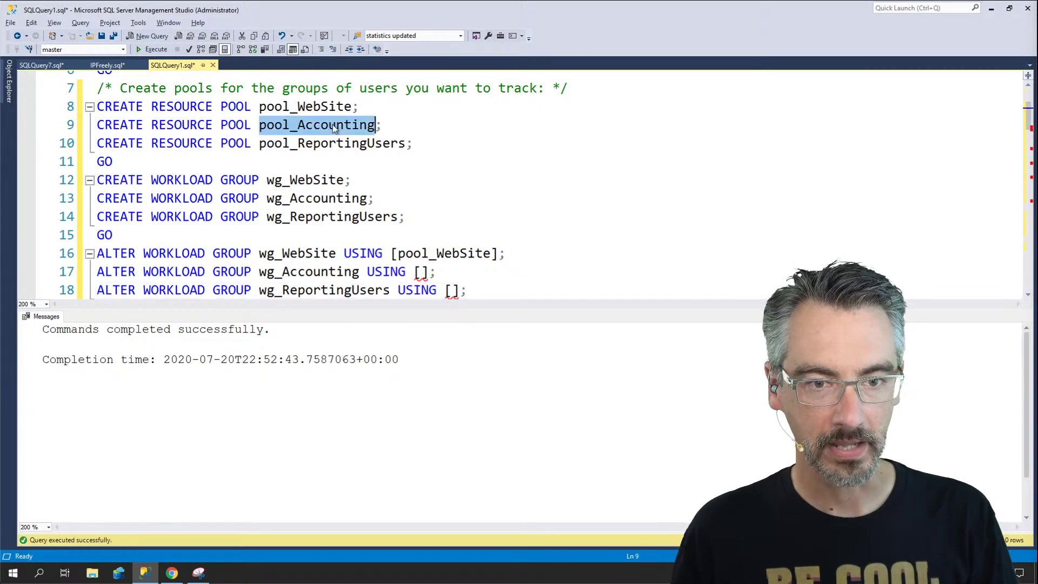
pyautogui.click(419, 271)
pyautogui.hotkey('ctrl', 'v')
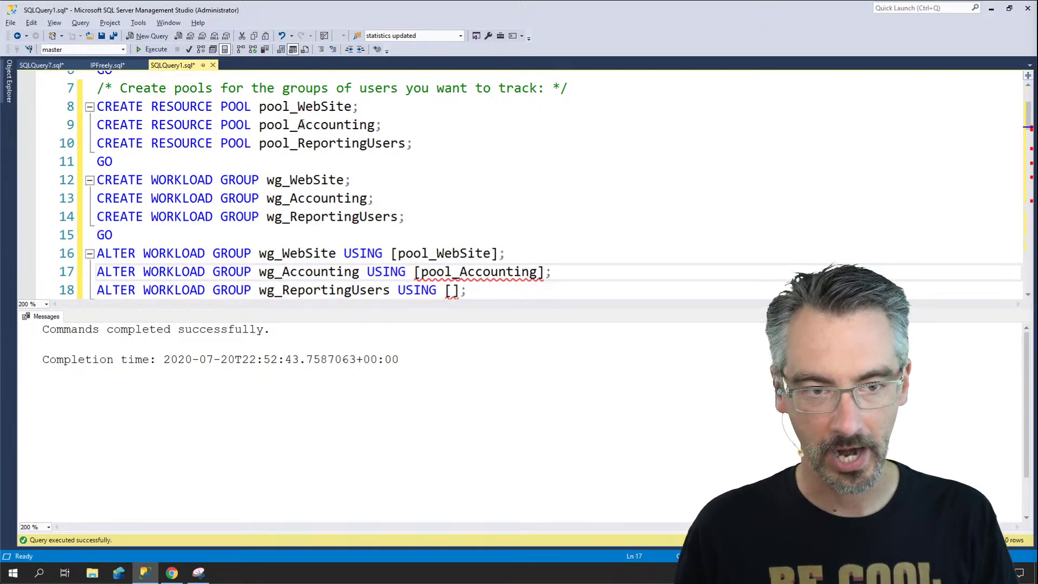
# Step: Copy the name pool_ReportingUsers into the wg_ReportingUsers ALTER statement so it reads USING [pool_ReportingUsers]
pyautogui.doubleClick(319, 144)
pyautogui.hotkey('ctrl', 'c')
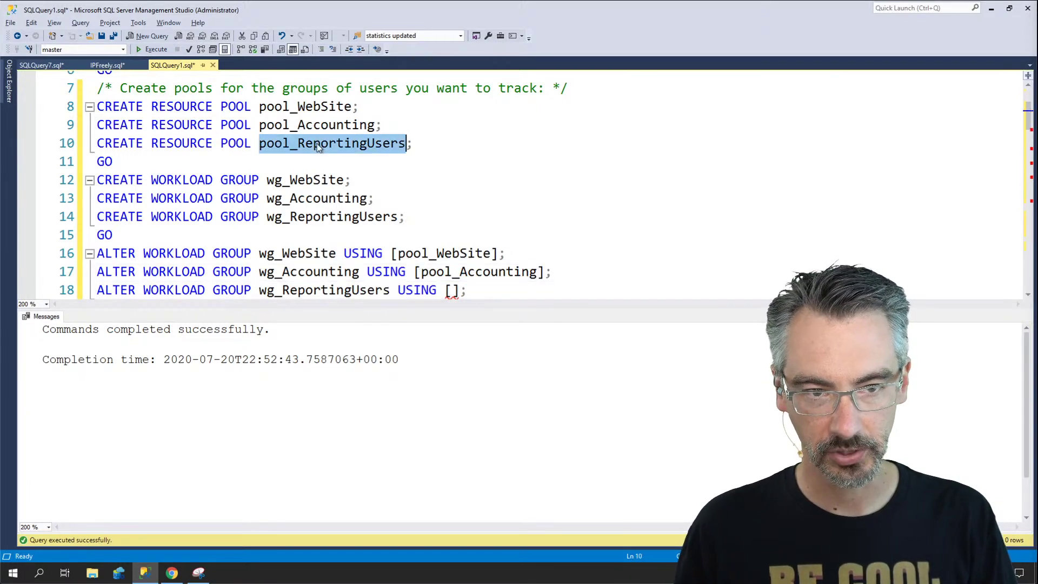
pyautogui.doubleClick(452, 291)
pyautogui.hotkey('ctrl', 'v')
pyautogui.click(556, 254)
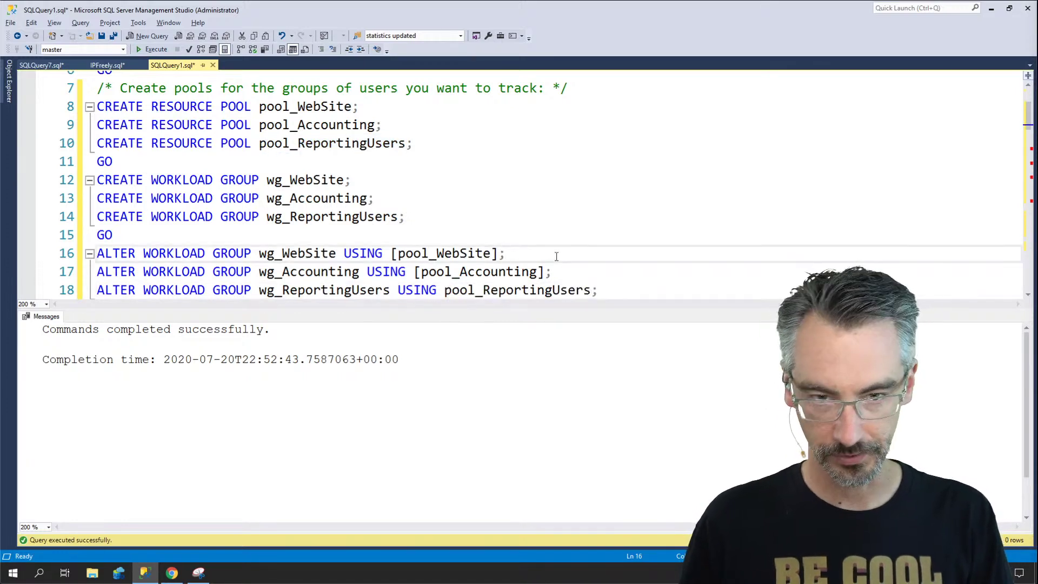
pyautogui.press('Down')
pyautogui.press('Down')
pyautogui.press('Home')
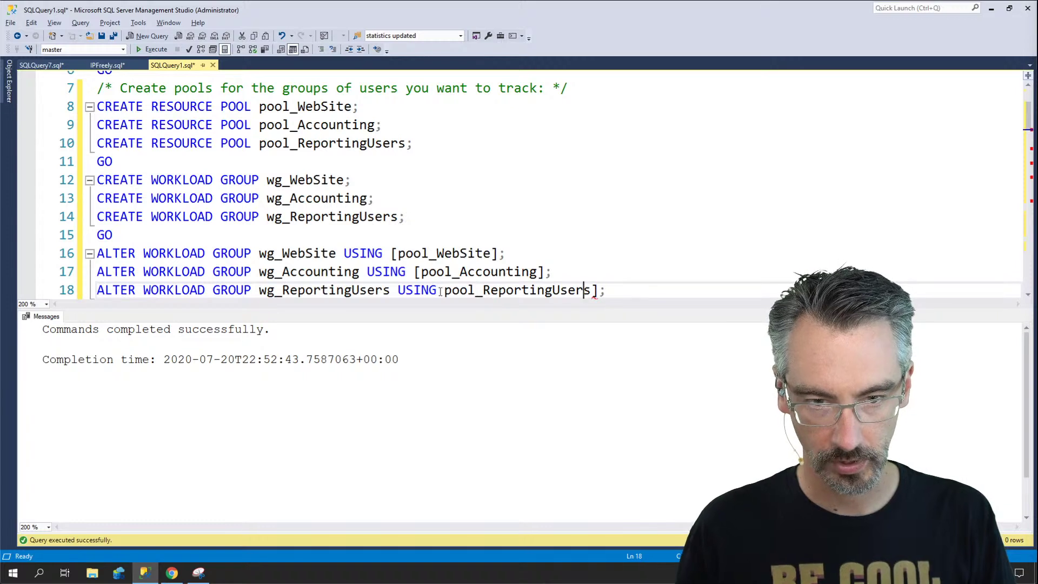
pyautogui.write('[')
# Step: Execute only the wg_Accounting and wg_ReportingUsers ALTER WORKLOAD GROUP statements on lines 17 and 18
pyautogui.press('Home')
pyautogui.press('Up')
pyautogui.press('Up')
pyautogui.press('Up')
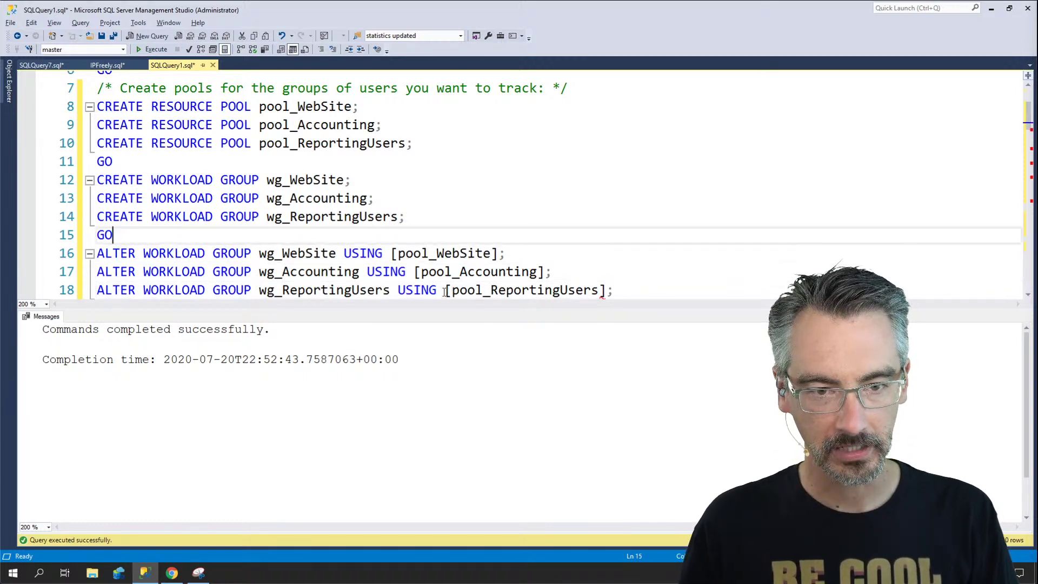
pyautogui.press('Down')
pyautogui.press('Down')
pyautogui.hotkey('shift', 'Down')
pyautogui.hotkey('shift', 'Down')
pyautogui.press('F5')
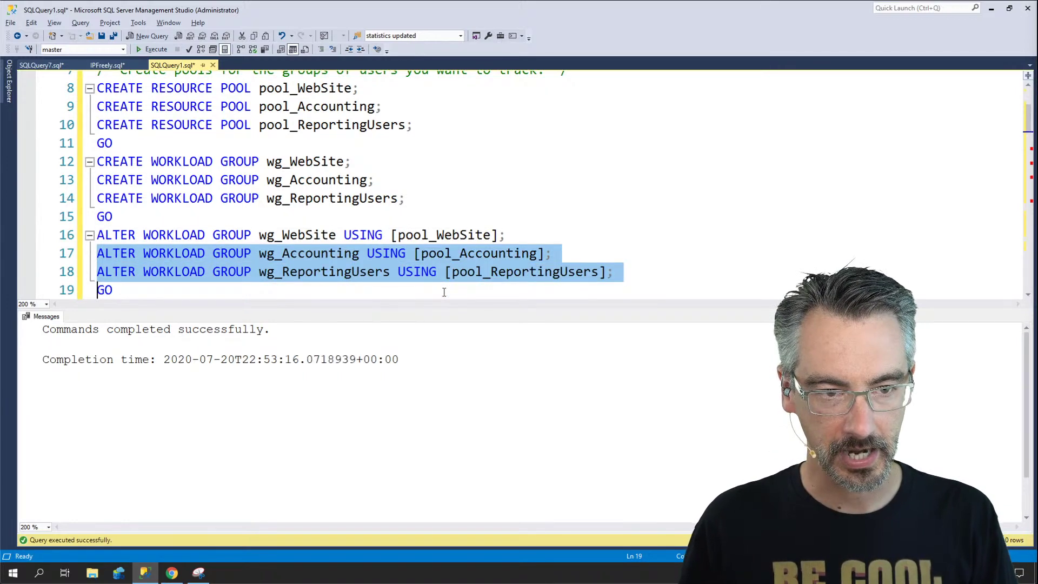
# Step: Replace ALTER with CREATE at the start of the three workload group statements that have a USING clause
pyautogui.press('Up')
pyautogui.press('Up')
pyautogui.press('Up')
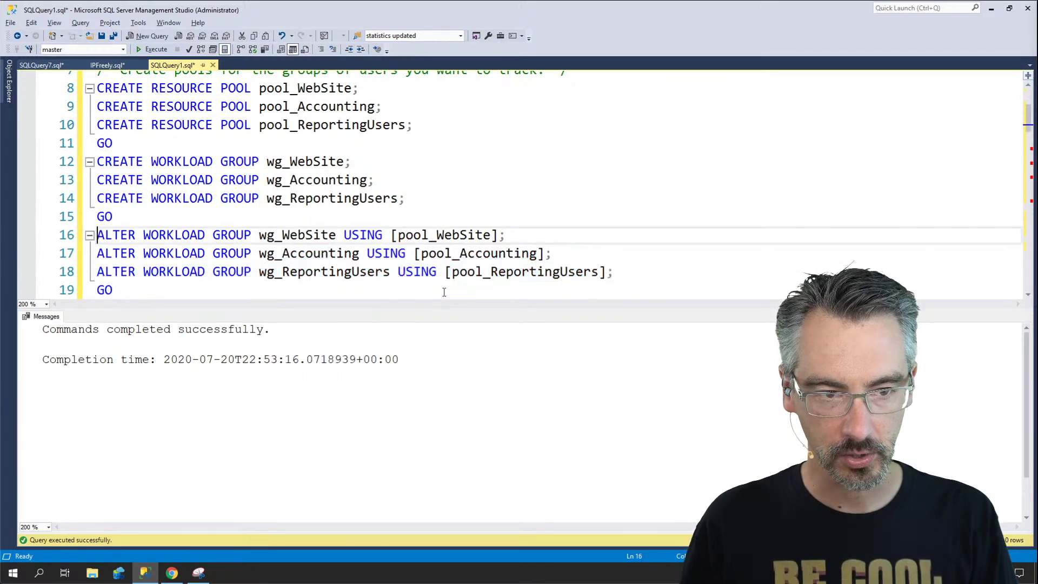
pyautogui.doubleClick(125, 161)
pyautogui.hotkey('ctrl', 'c')
pyautogui.doubleClick(119, 236)
pyautogui.hotkey('ctrl', 'v')
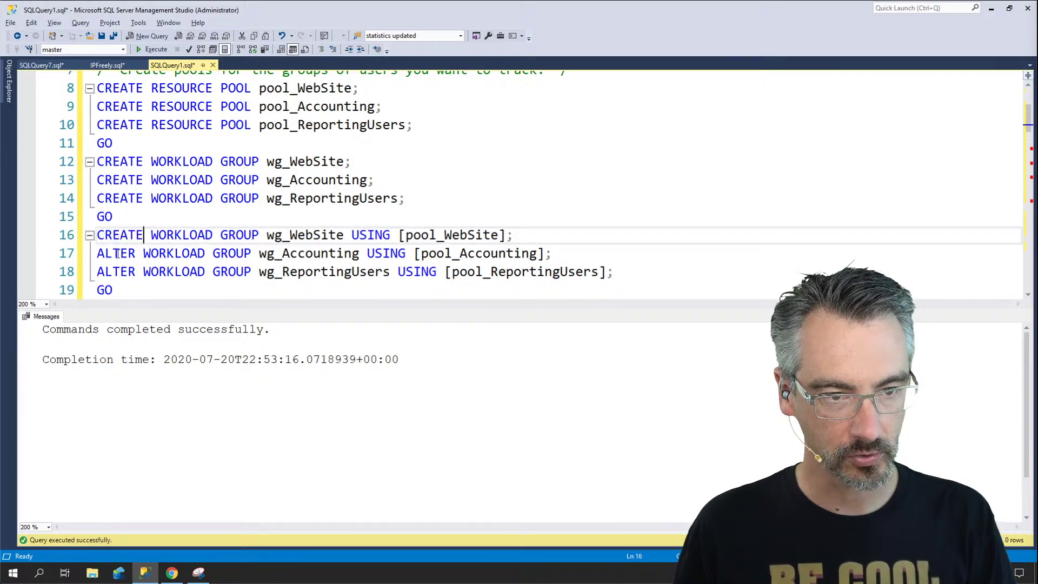
pyautogui.doubleClick(116, 253)
pyautogui.hotkey('ctrl', 'v')
pyautogui.doubleClick(117, 271)
pyautogui.hotkey('ctrl', 'v')
# Step: Delete the three CREATE WORKLOAD GROUP statements without a USING clause, together with their GO
pyautogui.click(137, 218)
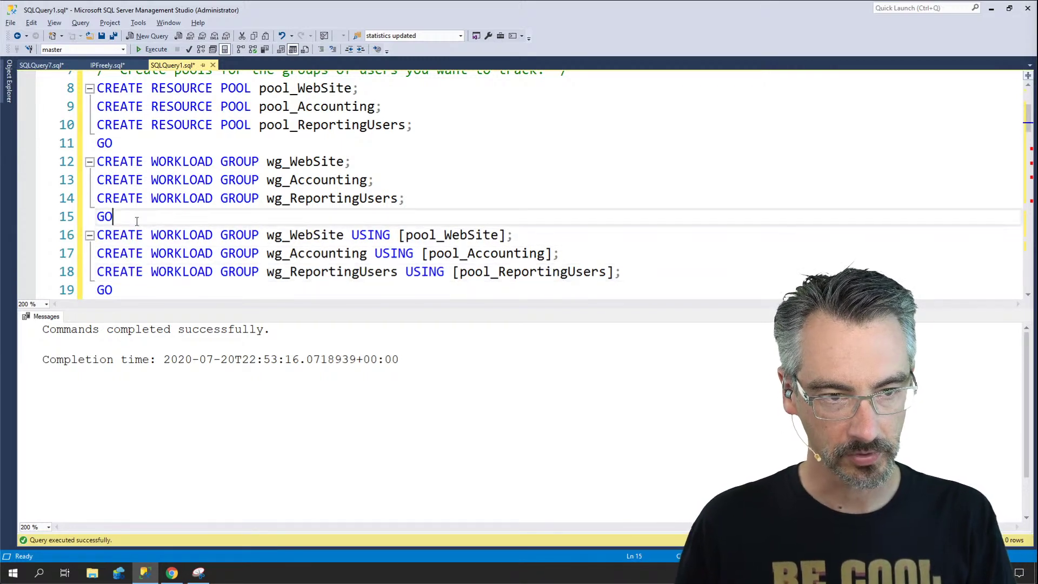
pyautogui.press('Right')
pyautogui.hotkey('shift', 'Up')
pyautogui.hotkey('shift', 'Up')
pyautogui.hotkey('shift', 'Up')
pyautogui.hotkey('shift', 'Up')
pyautogui.press('Delete')
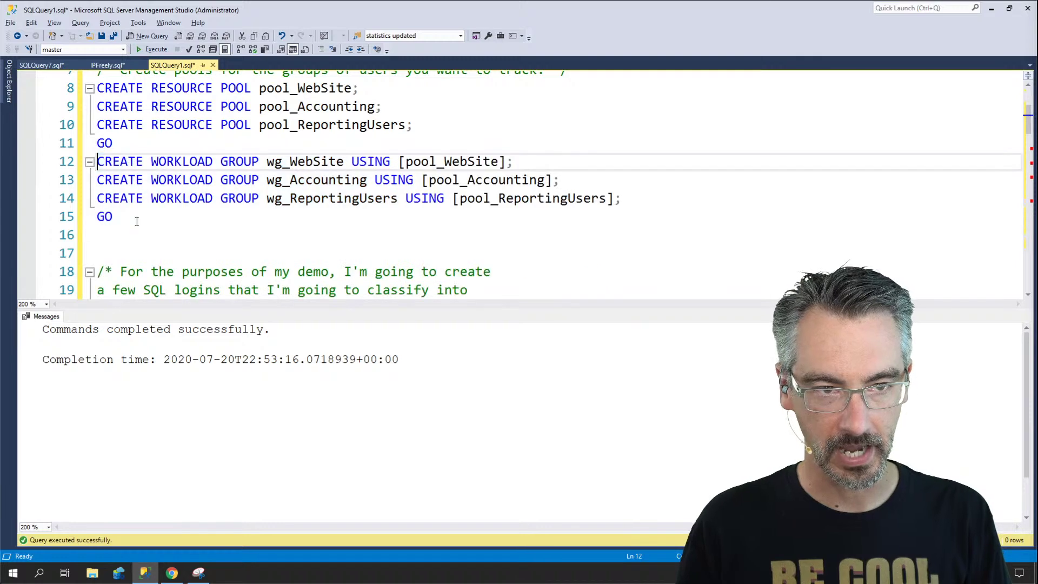
pyautogui.press('Down')
pyautogui.press('Down')
pyautogui.press('Down')
pyautogui.press('Down')
pyautogui.press('Down')
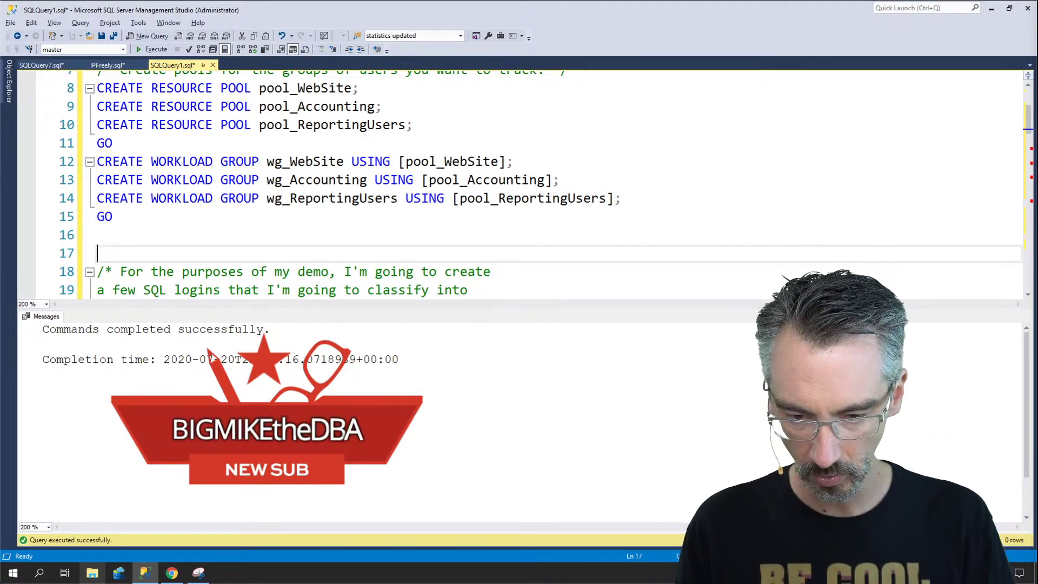
# Step: Open the streamlabels app, move its window aside, and return to the query script
pyautogui.hotkey('alt', 'space')
pyautogui.write('streamlabels')
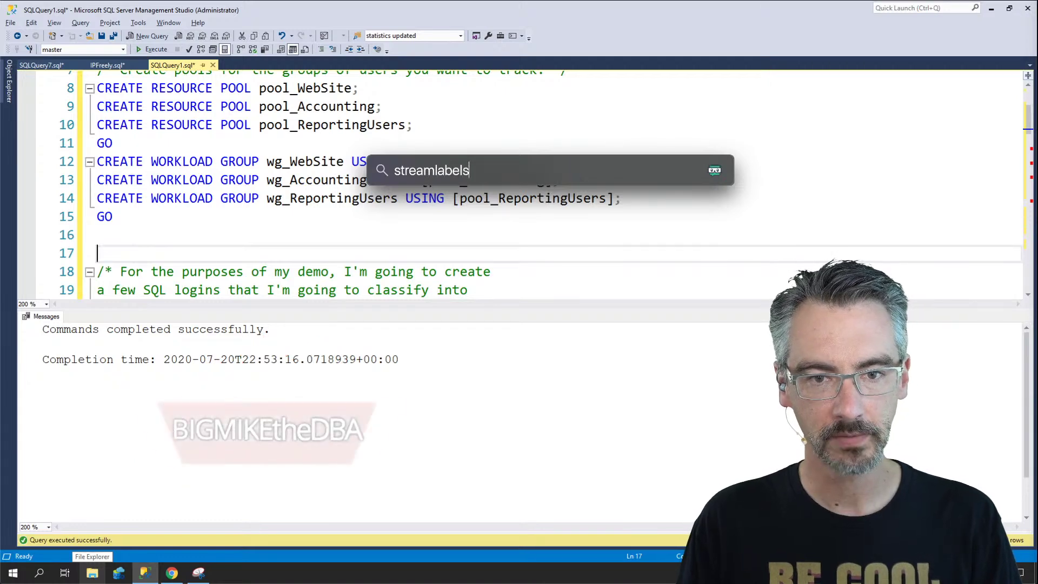
pyautogui.press('Return')
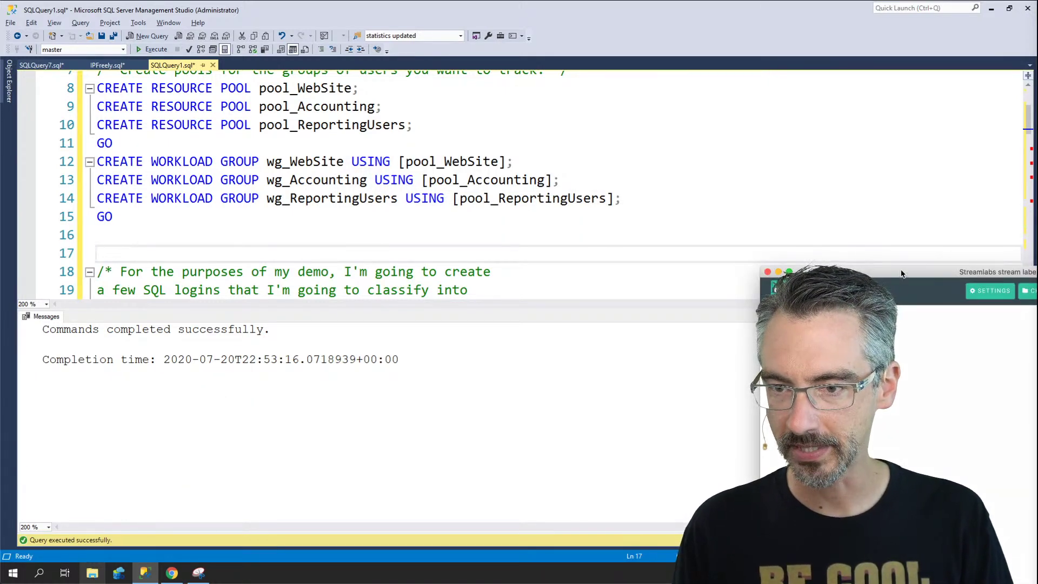
pyautogui.moveTo(903, 274); pyautogui.dragTo(0, 64)
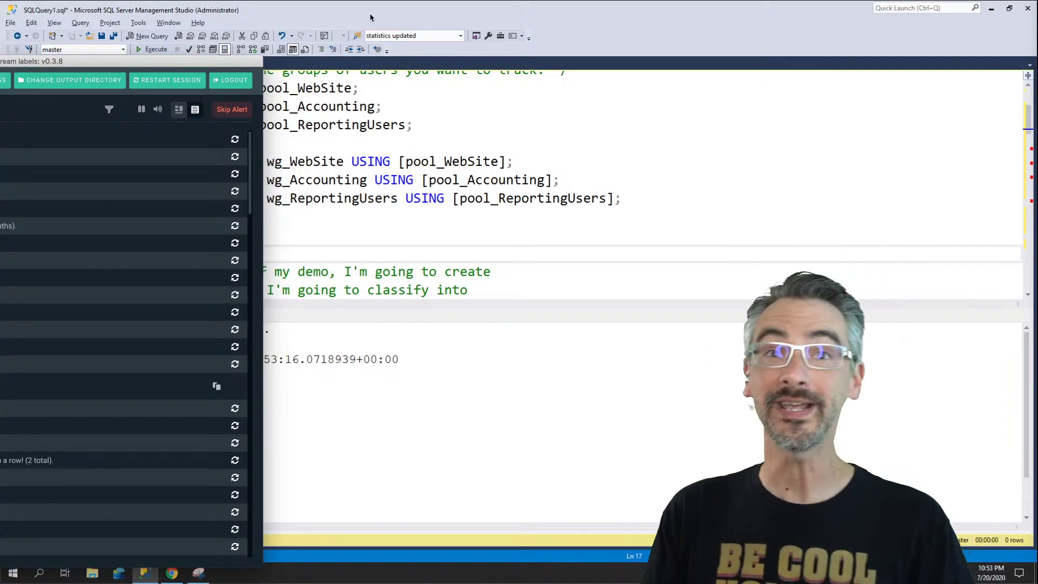
pyautogui.click(419, 1)
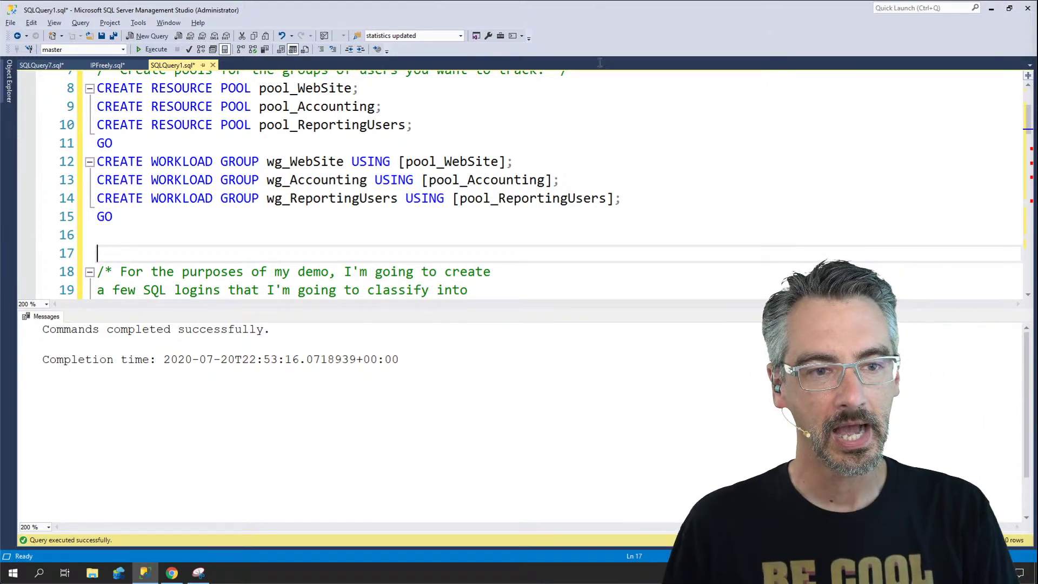
# Step: Hide the results pane and try to execute ALTER RESOURCE GOVERNOR RECONFIGURE with its GO at the end of the script
pyautogui.click(212, 240)
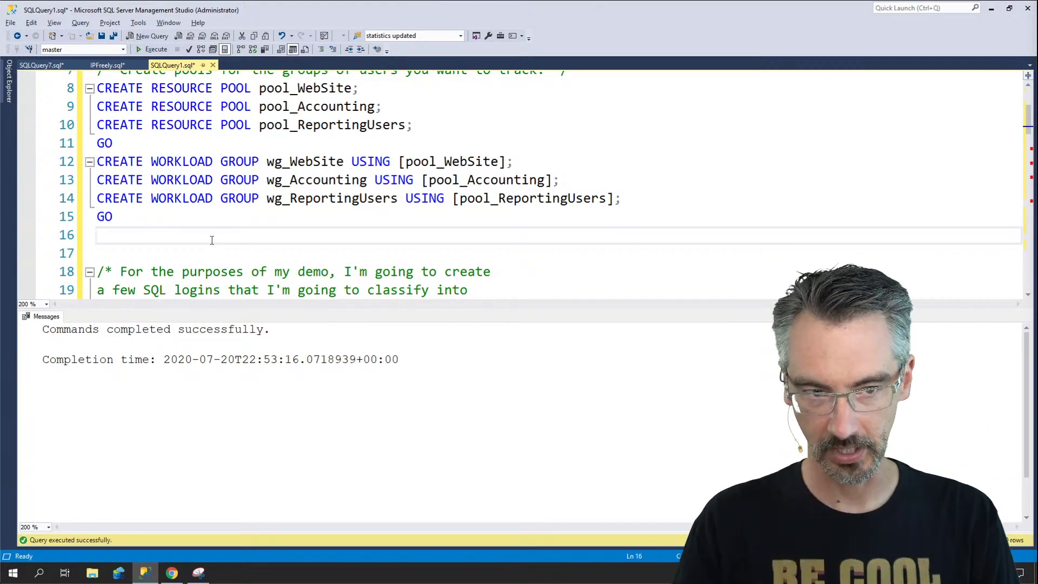
pyautogui.hotkey('ctrl', 'r')
pyautogui.click(209, 433)
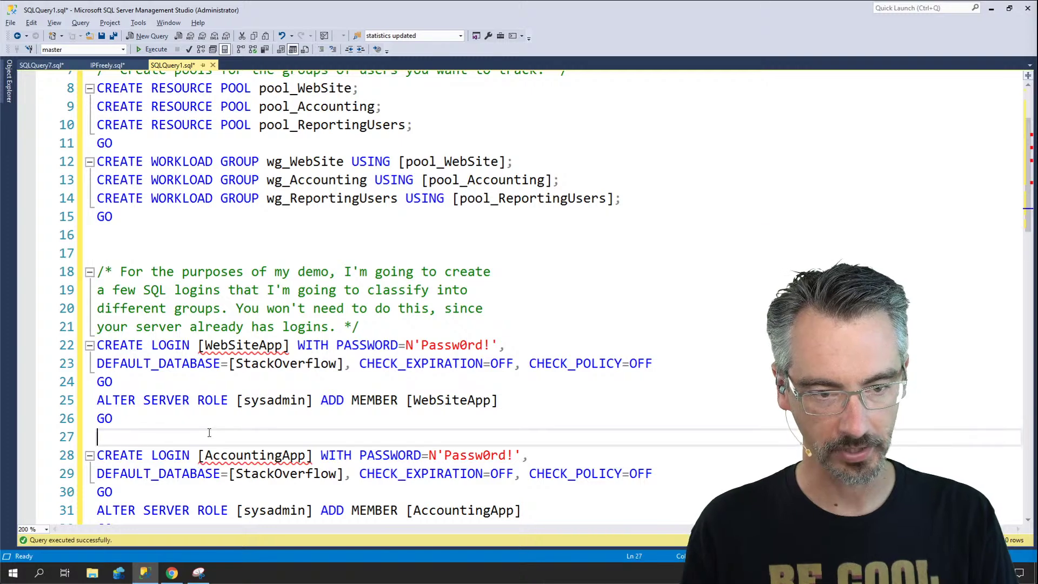
pyautogui.press('Down')
pyautogui.press('Down')
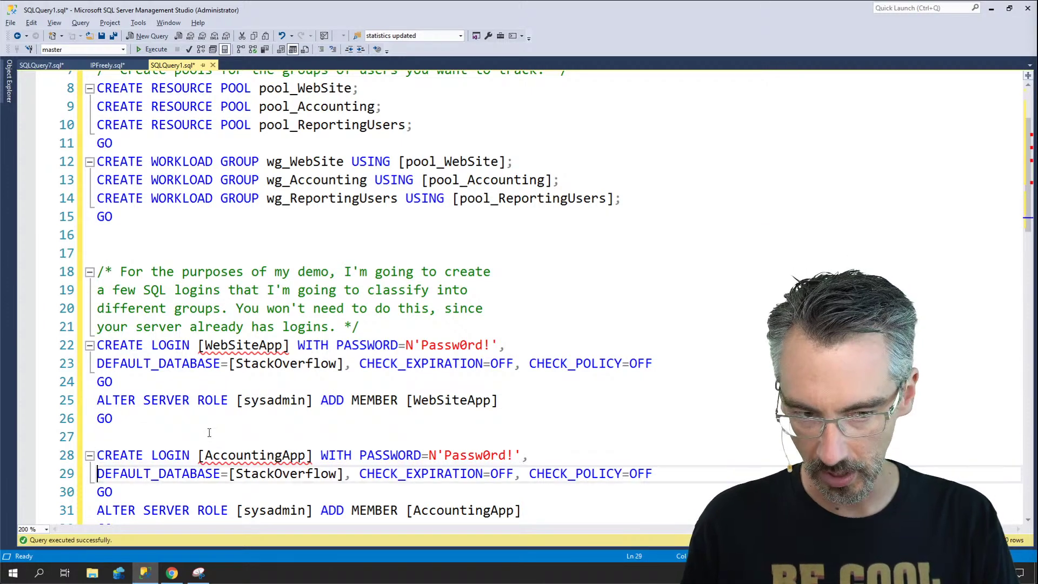
pyautogui.press('pagedown')
pyautogui.press('pagedown')
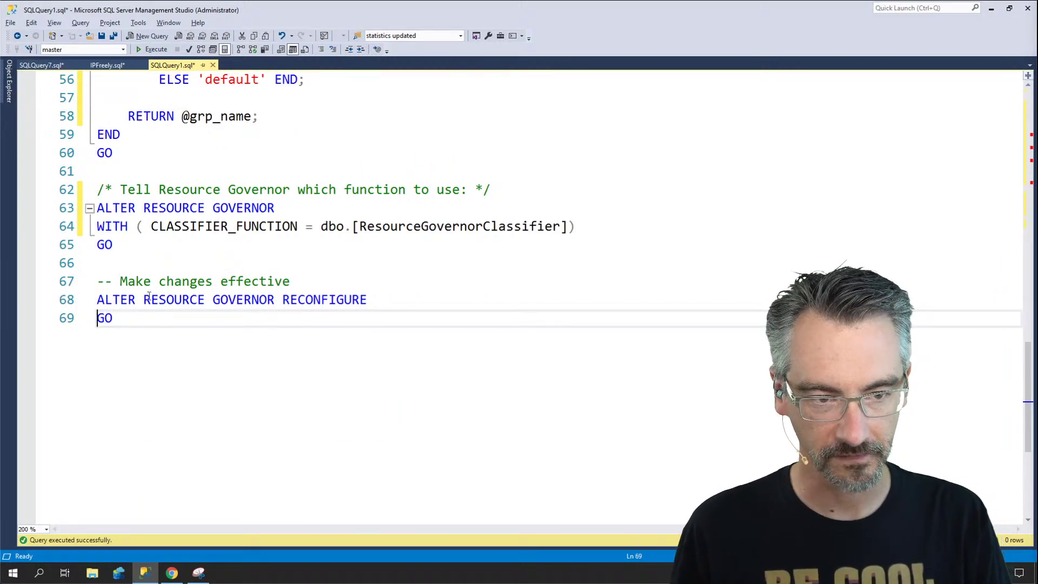
pyautogui.keyDown('shift'); pyautogui.click(98, 299); pyautogui.keyUp('shift')
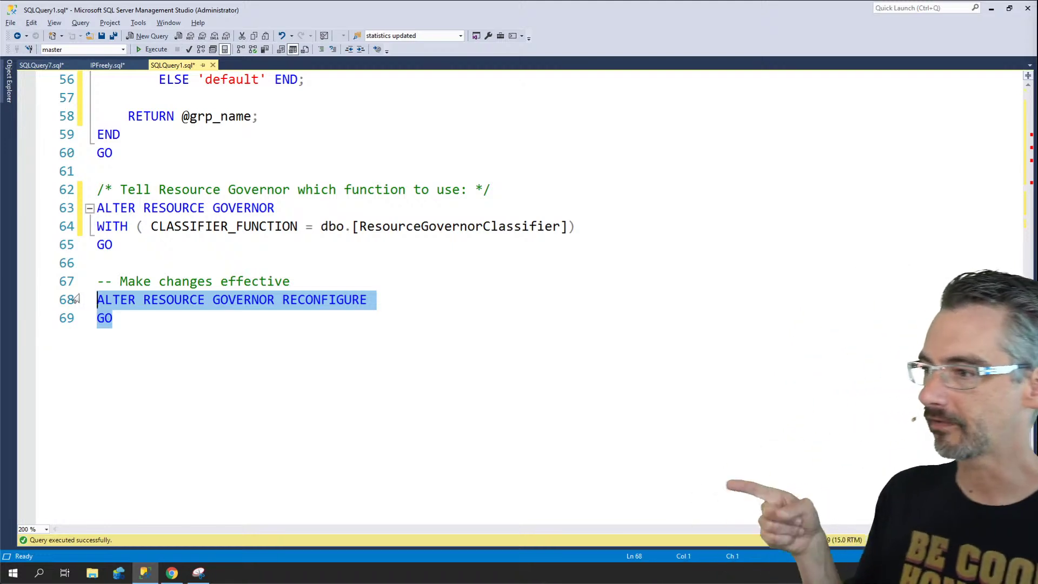
pyautogui.press('F5')
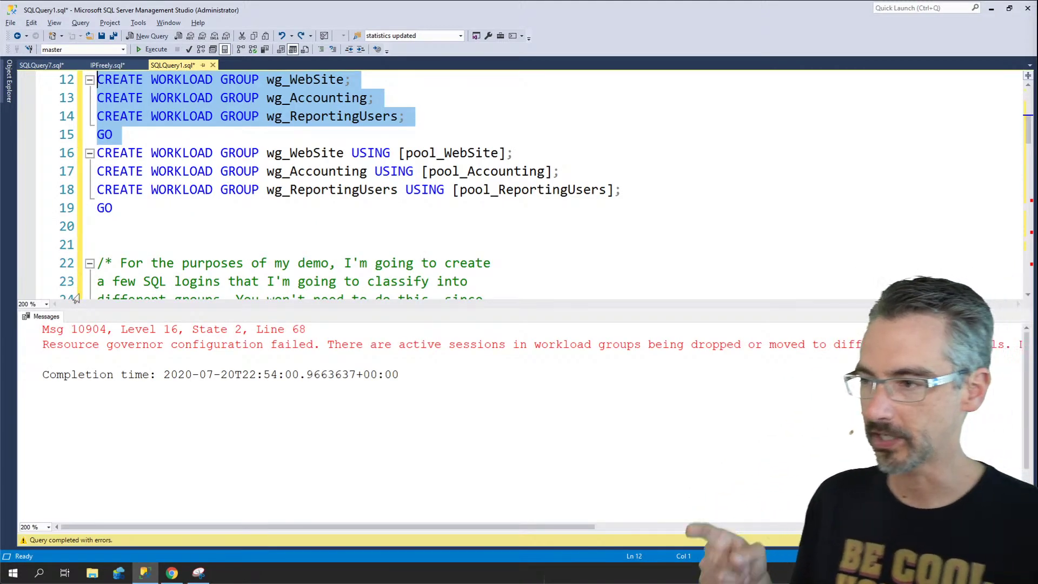
# Step: Try again to execute the ALTER RESOURCE GOVERNOR RECONFIGURE statement, selecting only line 72
pyautogui.click(149, 236)
pyautogui.press('pagedown')
pyautogui.press('pagedown')
pyautogui.press('pagedown')
pyautogui.press('pagedown')
pyautogui.press('pagedown')
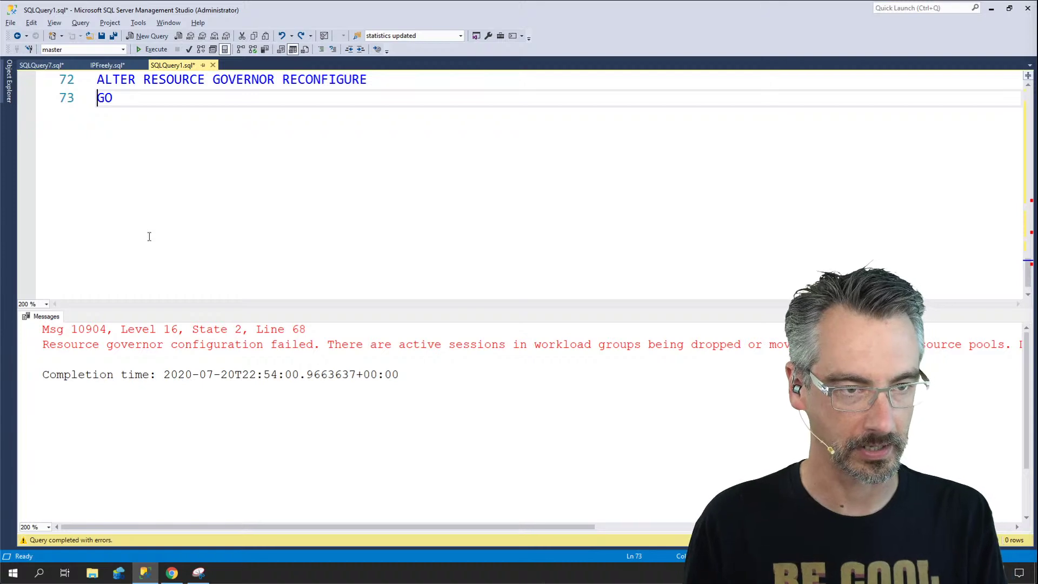
pyautogui.press('Up')
pyautogui.hotkey('shift', 'Down')
pyautogui.press('F5')
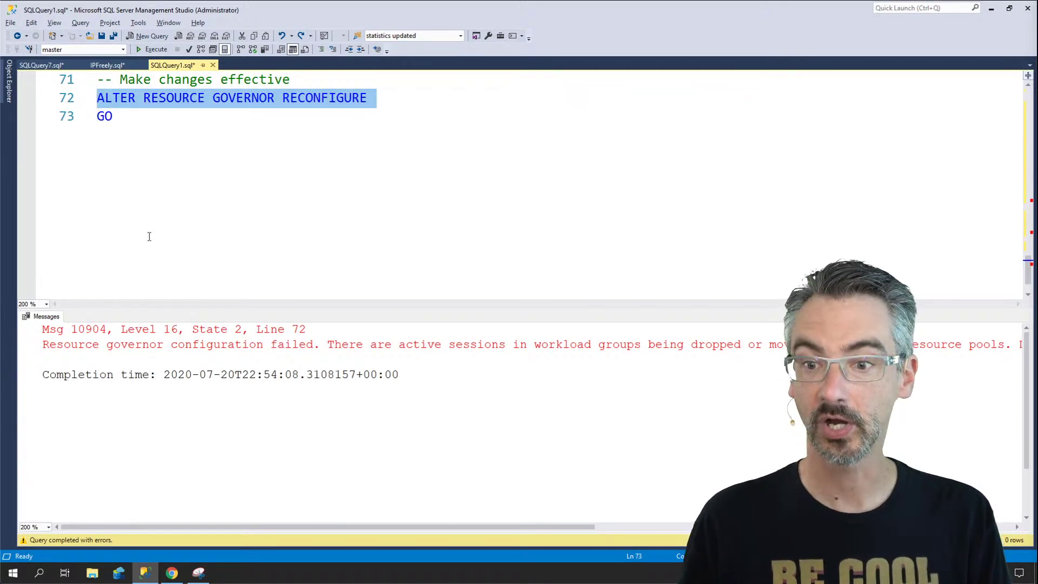
# Step: Read the full text of the Resource Governor error message, including the part cut off by the window
pyautogui.moveTo(586, 526); pyautogui.dragTo(935, 528)
pyautogui.click(238, 515)
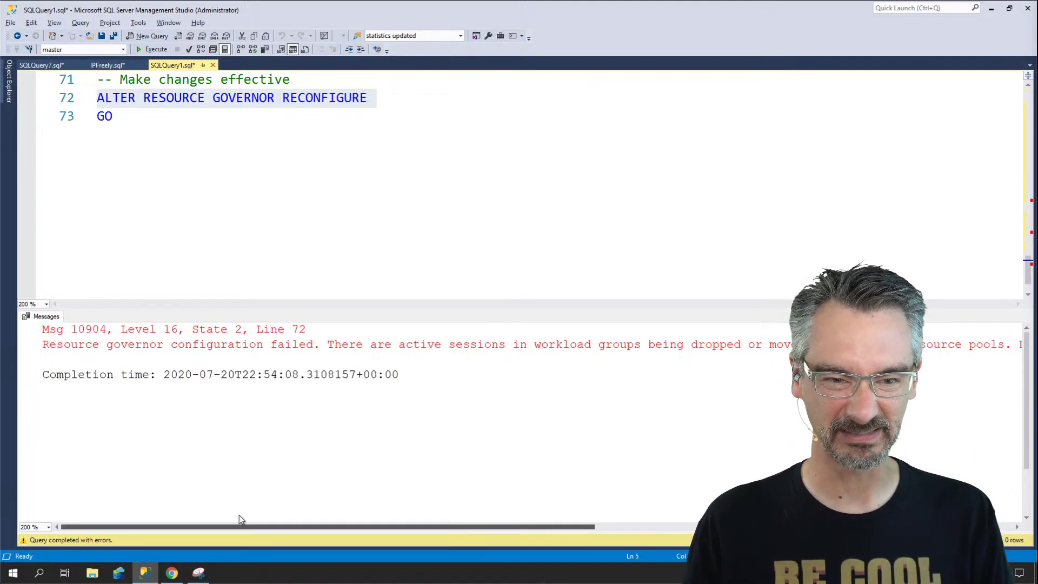
pyautogui.click(125, 140)
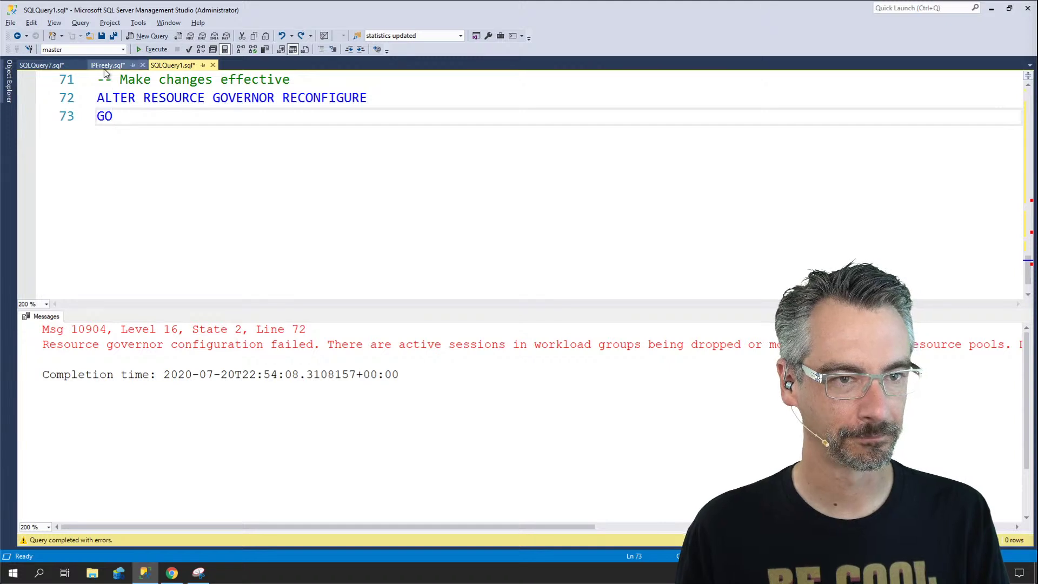
# Step: Save the IPFreely.sql query and close it to end its session
pyautogui.click(104, 68)
pyautogui.hotkey('ctrl', 's')
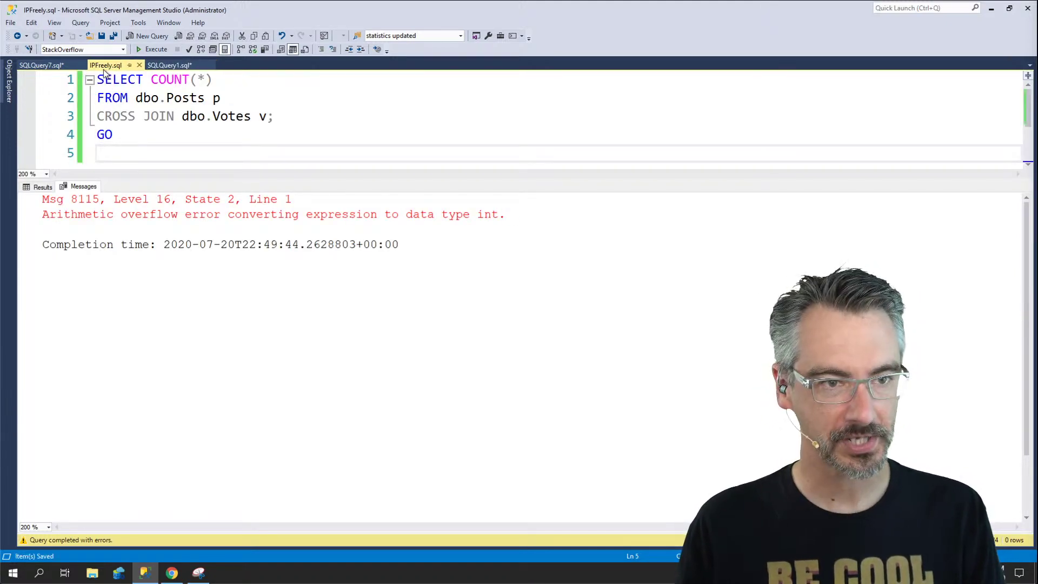
pyautogui.click(141, 67)
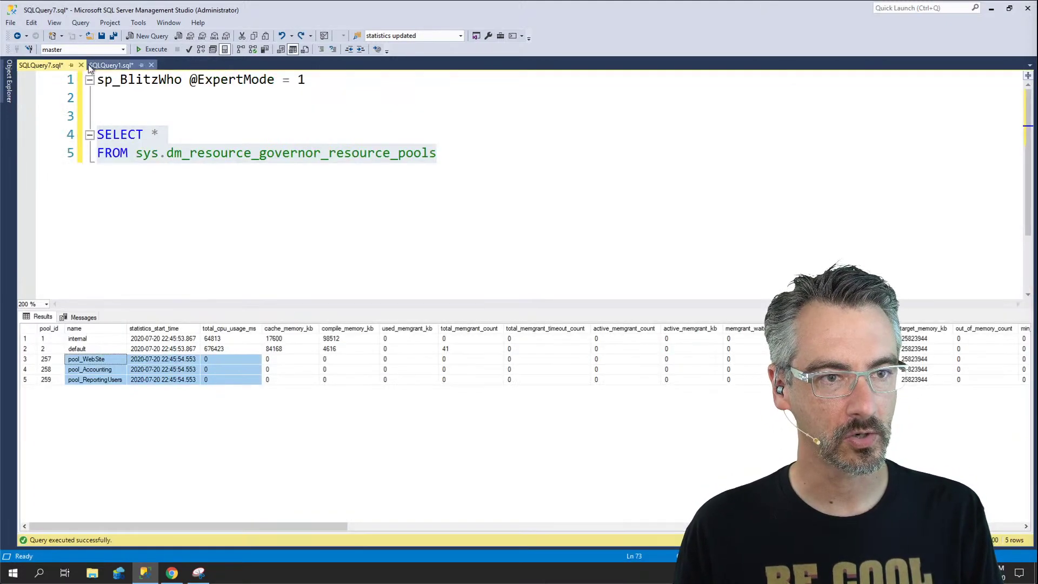
pyautogui.click(81, 65)
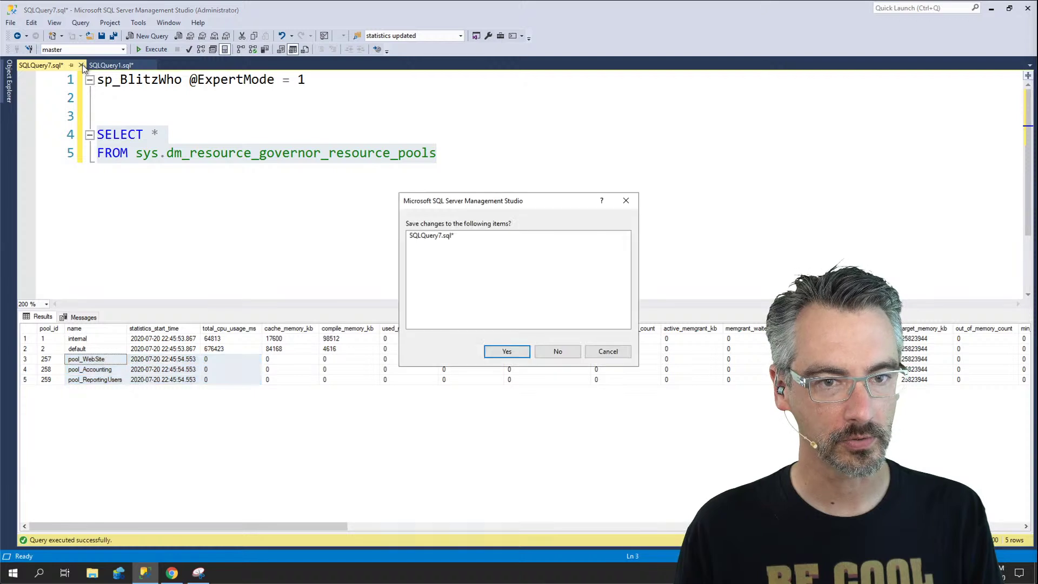
pyautogui.press('Escape')
pyautogui.click(162, 115)
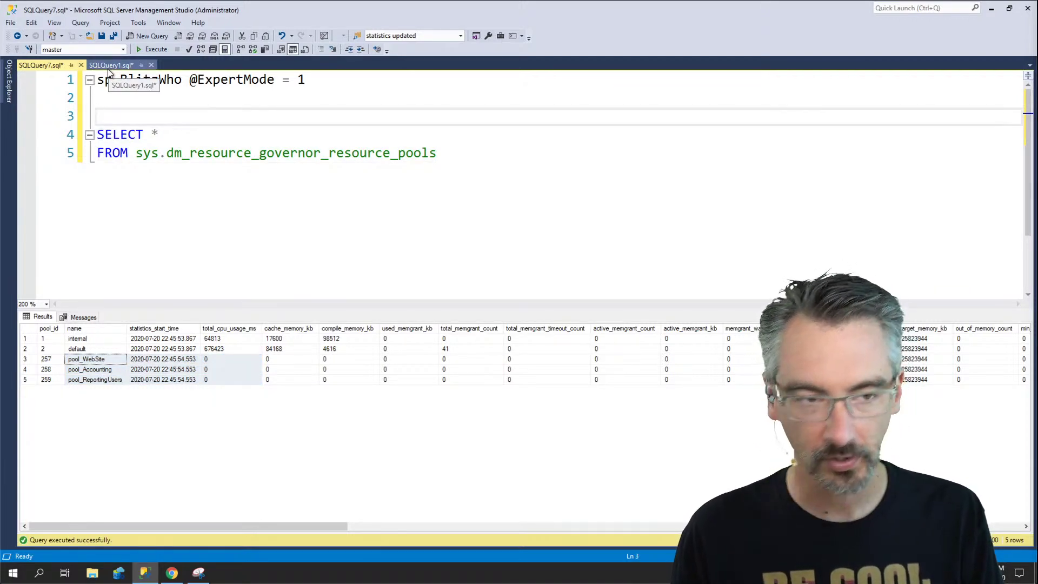
# Step: Reconnect the SQLQuery7.sql query to server SQL2019 with Windows Authentication
pyautogui.click(127, 100)
pyautogui.click(29, 50)
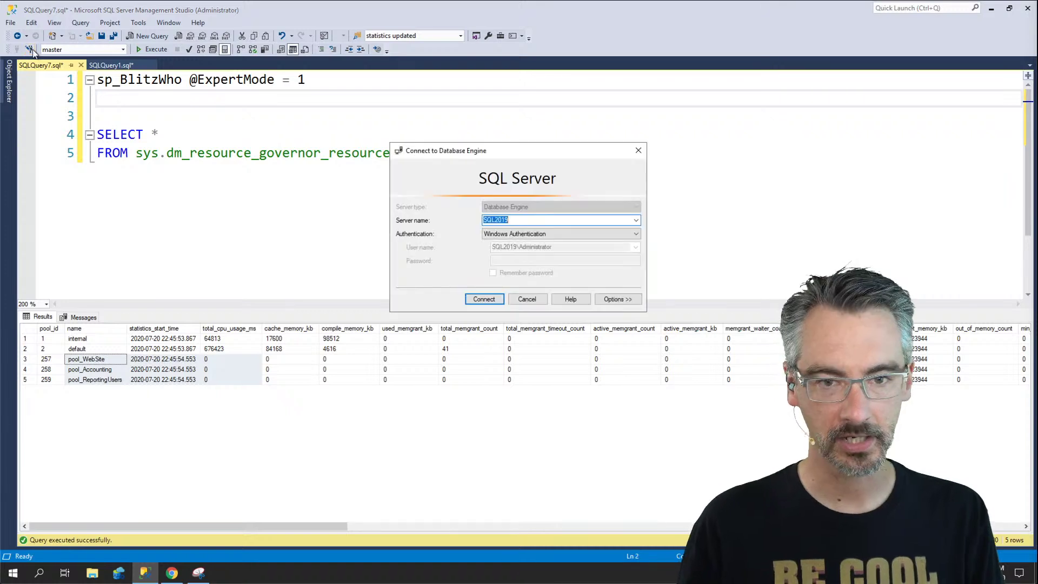
pyautogui.press('Escape')
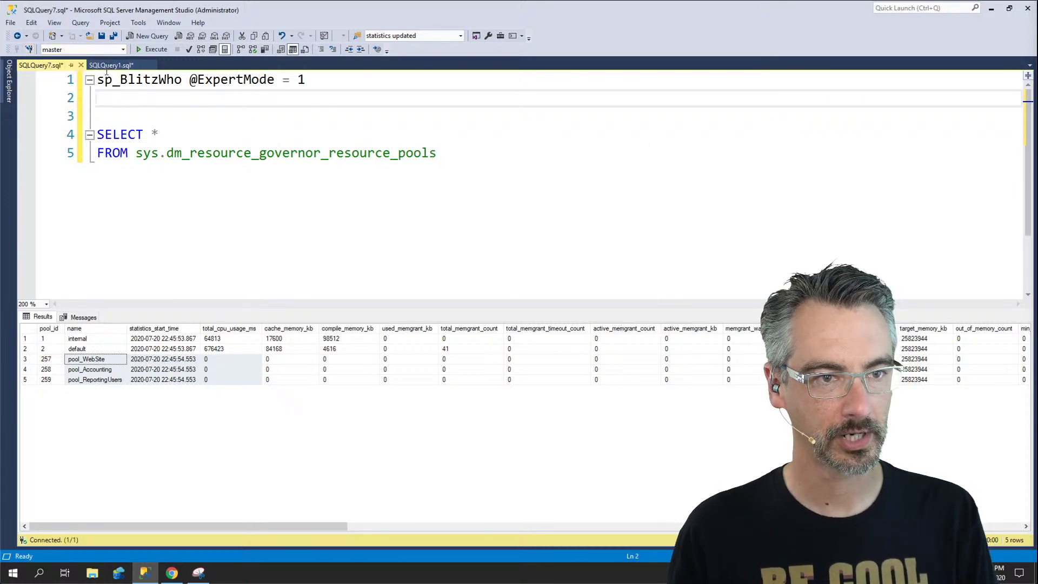
# Step: Execute ALTER RESOURCE GOVERNOR RECONFIGURE with its GO on lines 72 and 73 of SQLQuery1.sql
pyautogui.click(102, 65)
pyautogui.moveTo(150, 126); pyautogui.dragTo(77, 107)
pyautogui.press('F5')
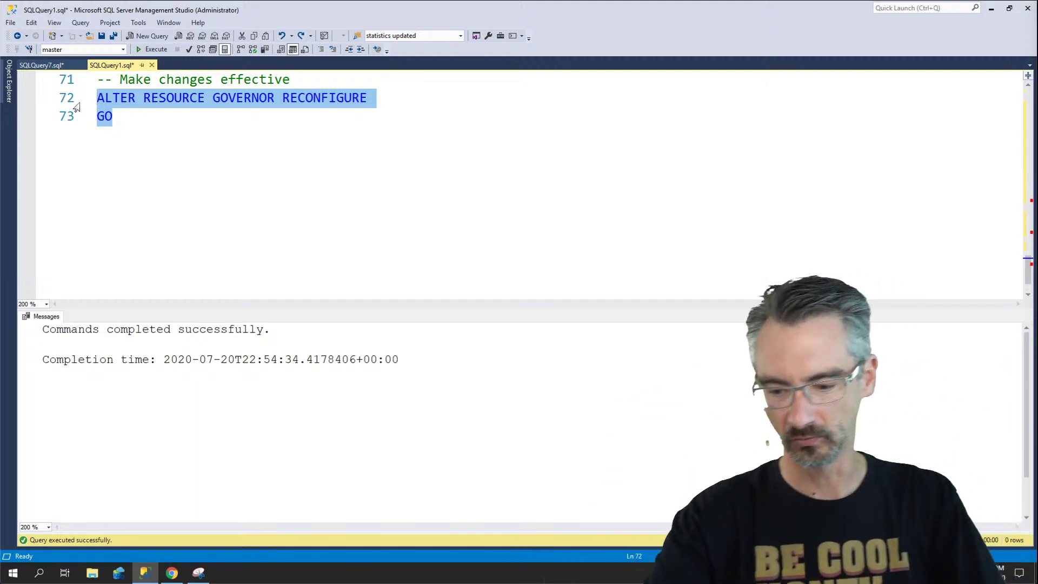
pyautogui.click(157, 118)
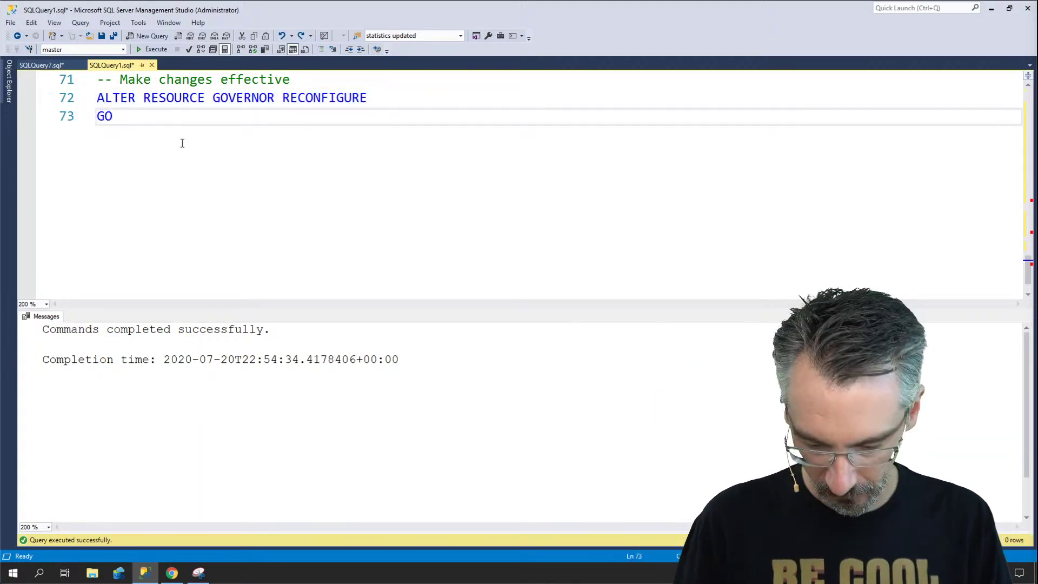
# Step: Reopen the recently used script IPFreely.sql
pyautogui.click(11, 23)
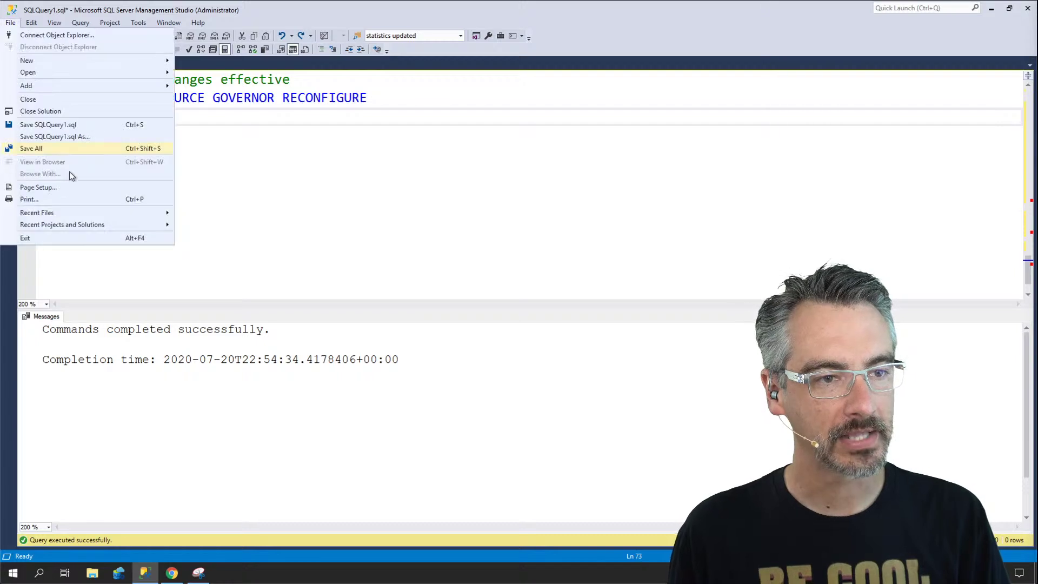
pyautogui.moveTo(71, 215)
pyautogui.click(241, 217)
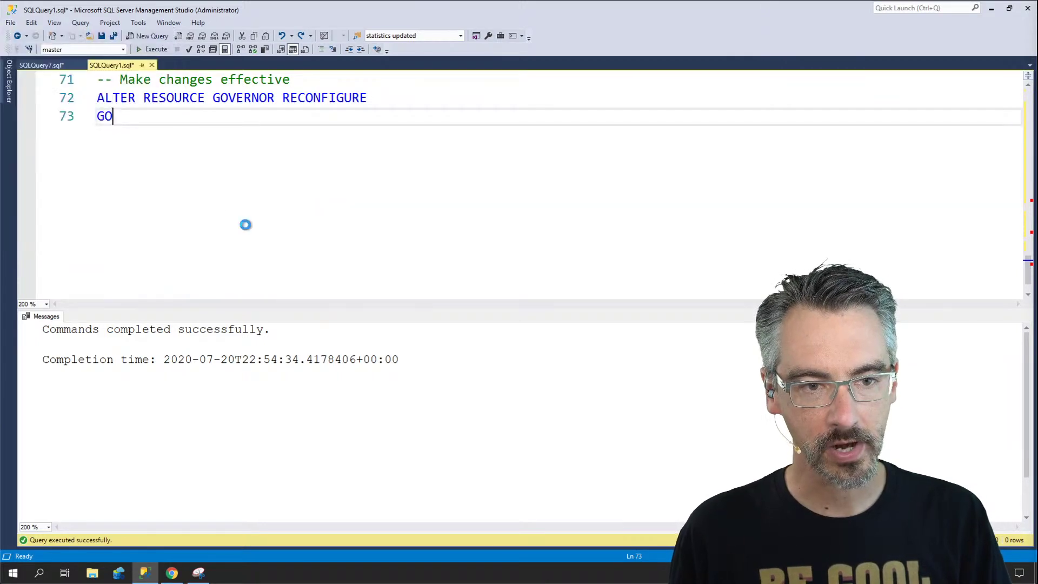
# Step: Change the script's connection to the SQL login that defaults to StackOverflow, and execute its Posts and Votes cross join count
pyautogui.click(32, 50)
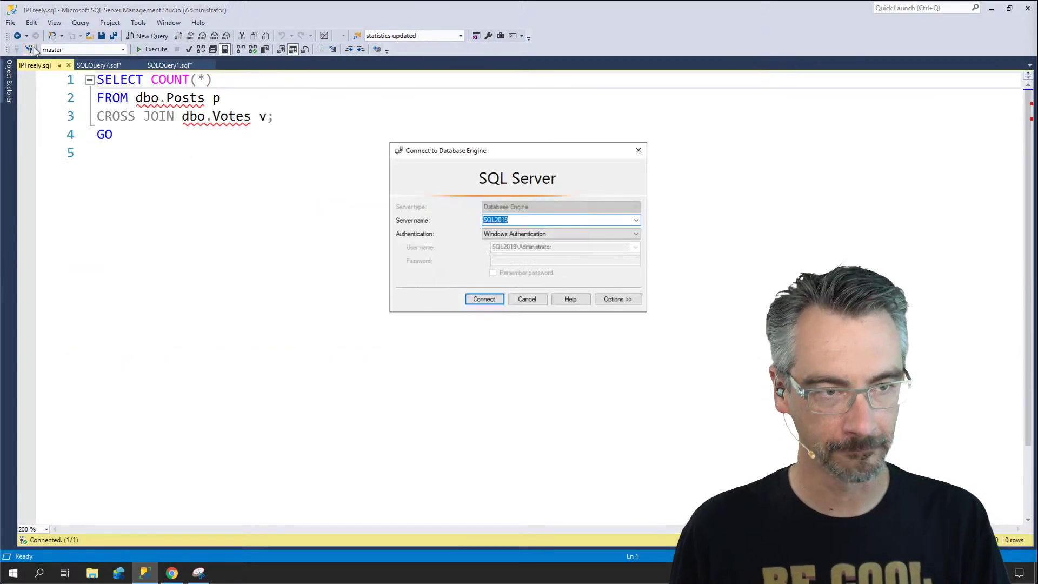
pyautogui.press('Tab')
pyautogui.press('Down')
pyautogui.press('Return')
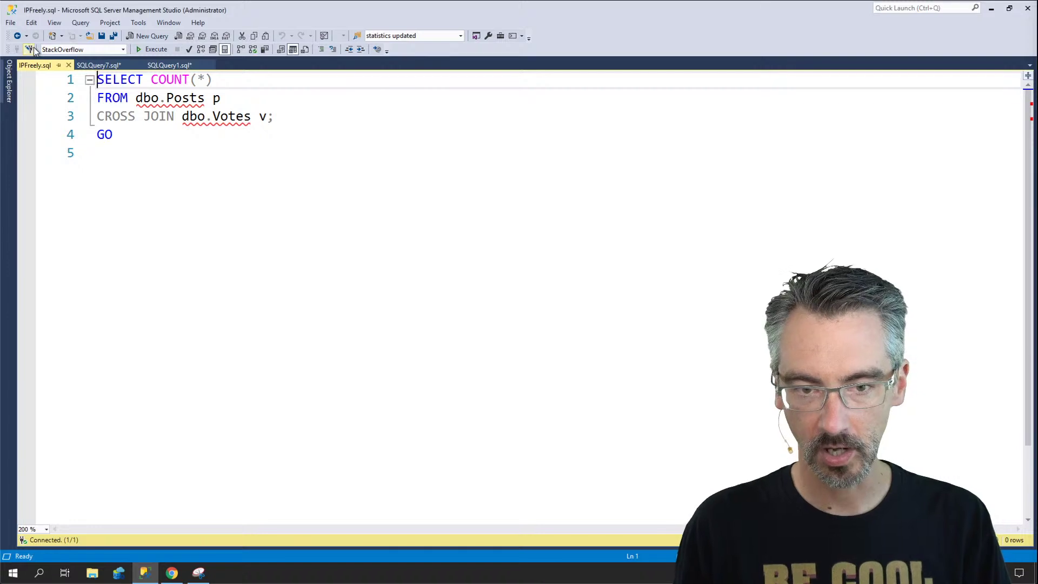
pyautogui.click(101, 115)
pyautogui.press('F5')
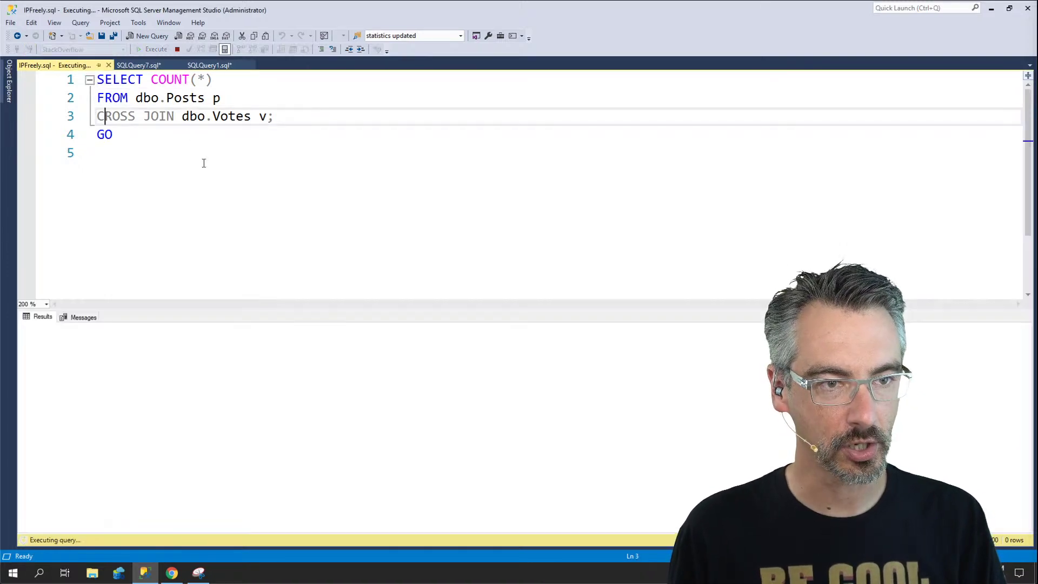
# Step: End the sys.dm_resource_governor_resource_pools query in SQLQuery7.sql with a semicolon, rerun only that query, and check the CPU usage of pool_ReportingUsers
pyautogui.click(133, 65)
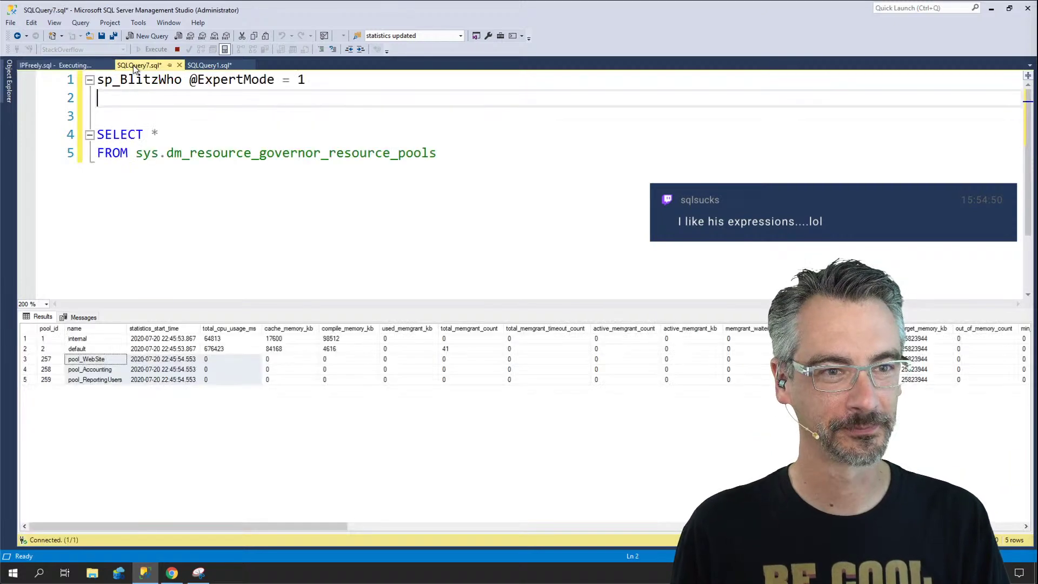
pyautogui.click(448, 165)
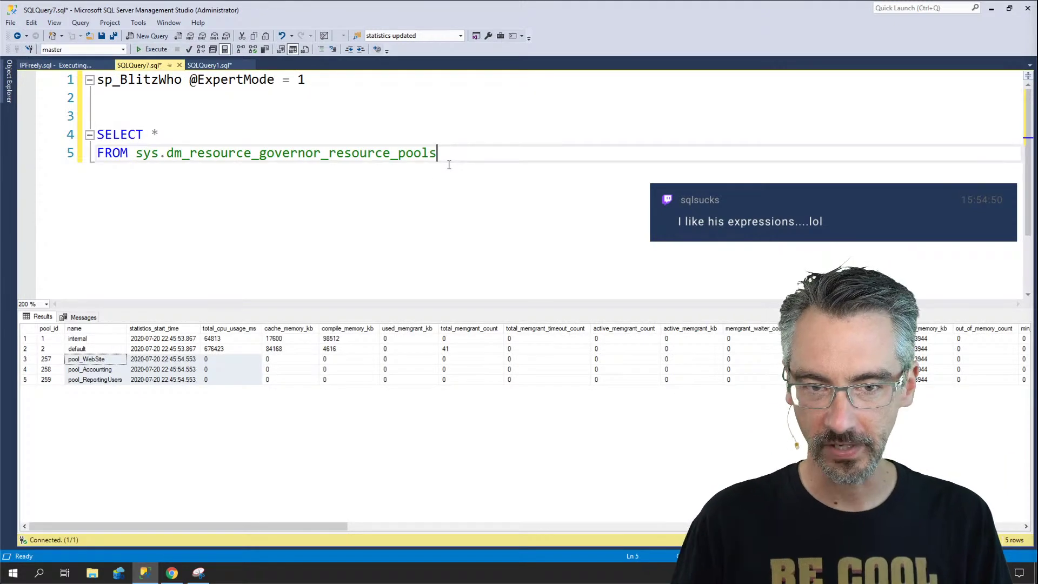
pyautogui.press('Return')
pyautogui.hotkey('shift', 'Up')
pyautogui.hotkey('shift', 'Up')
pyautogui.press('F5')
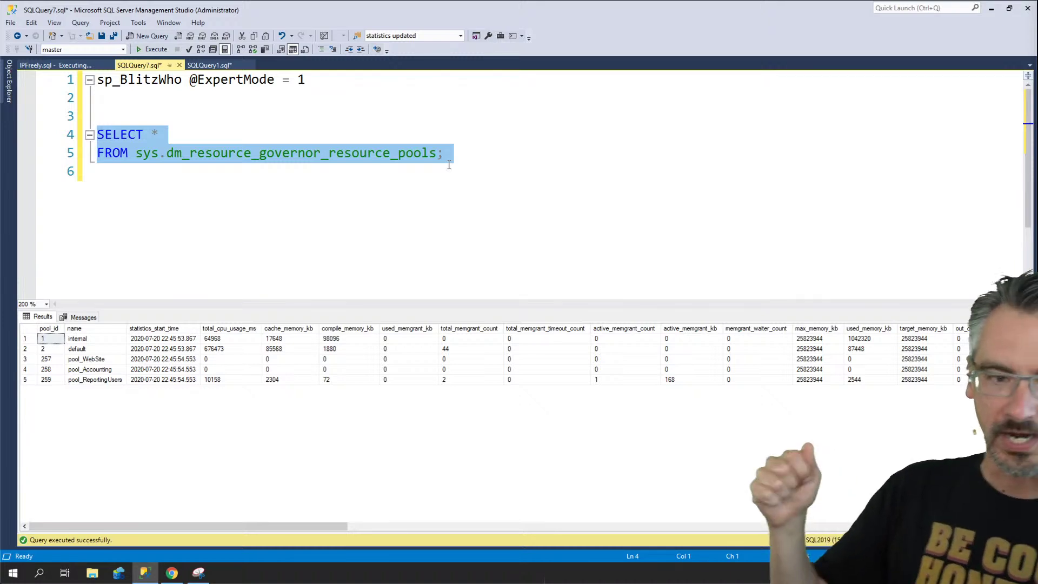
pyautogui.click(234, 381)
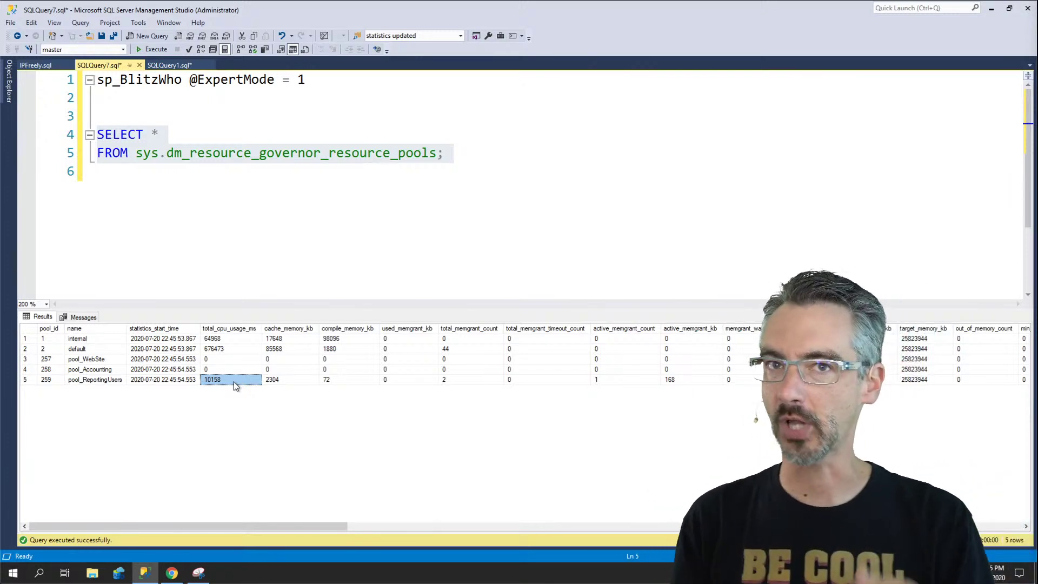
# Step: Hide the results pane in SQLQuery1.sql and select the Resource Governor setup script through its final GO
pyautogui.click(170, 66)
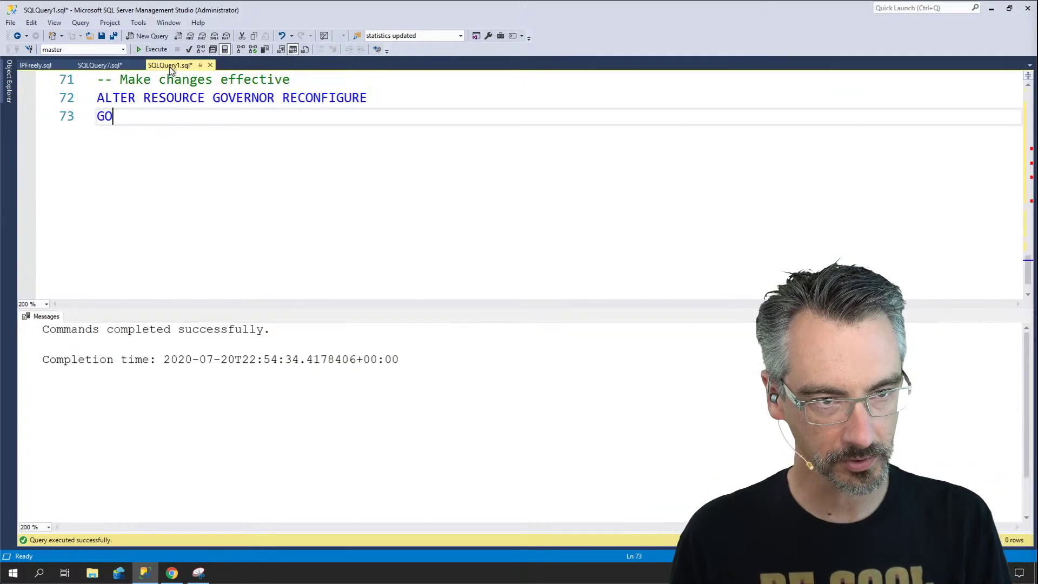
pyautogui.click(199, 143)
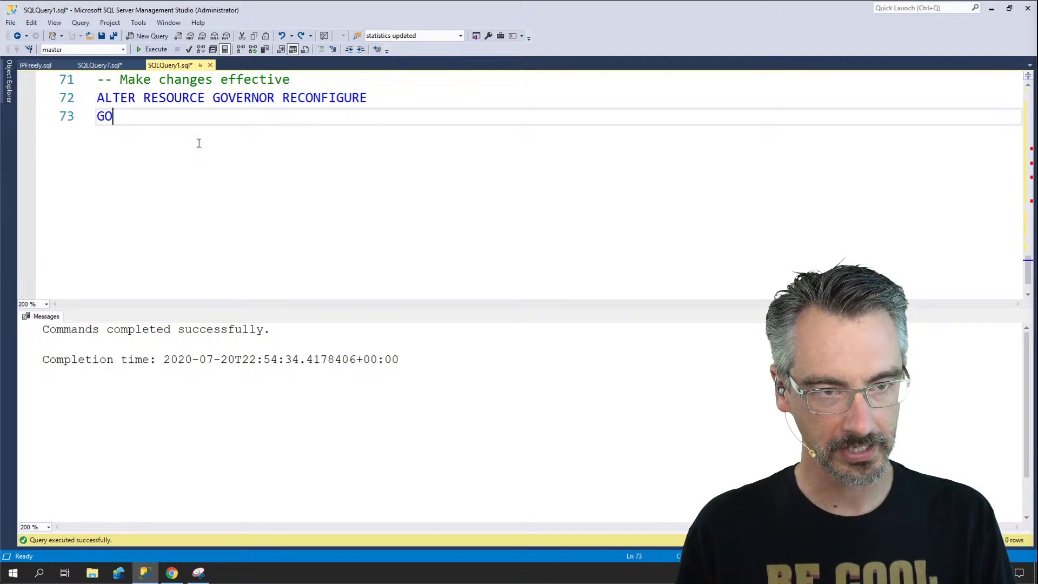
pyautogui.press('pageup')
pyautogui.press('pageup')
pyautogui.press('pageup')
pyautogui.hotkey('ctrl', 'r')
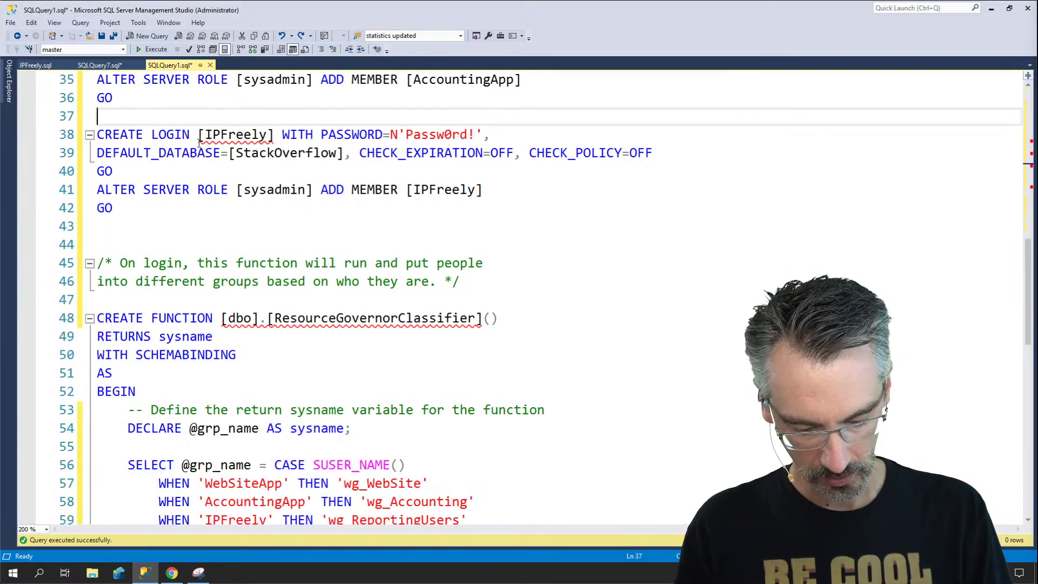
pyautogui.hotkey('ctrl', 'shift', 'End')
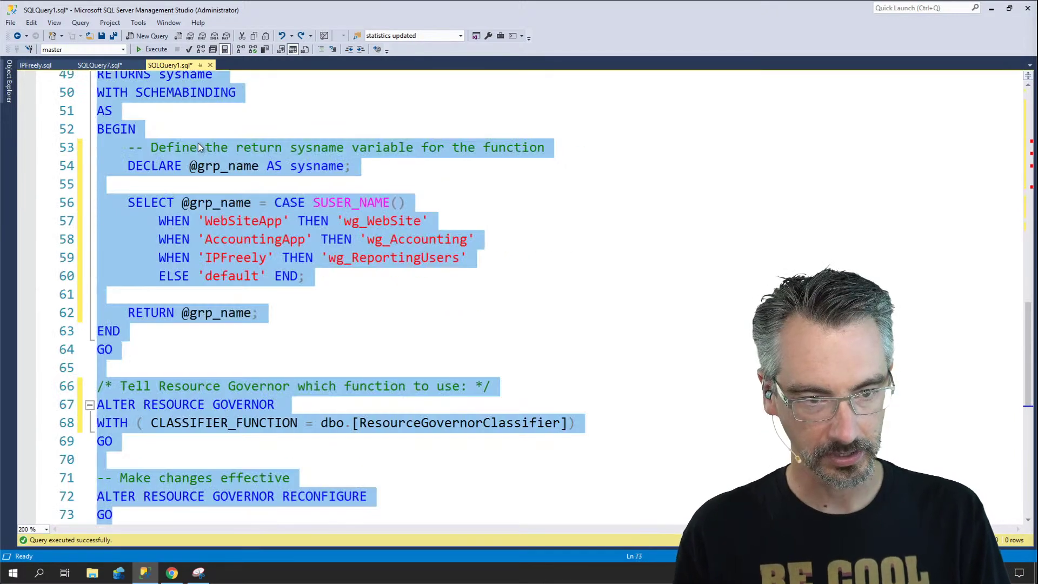
# Step: Switch to the blog post draft in Chrome and change the line "Step 1: Configure Resource Governor" to "Configure Resource Governor."
pyautogui.click(172, 572)
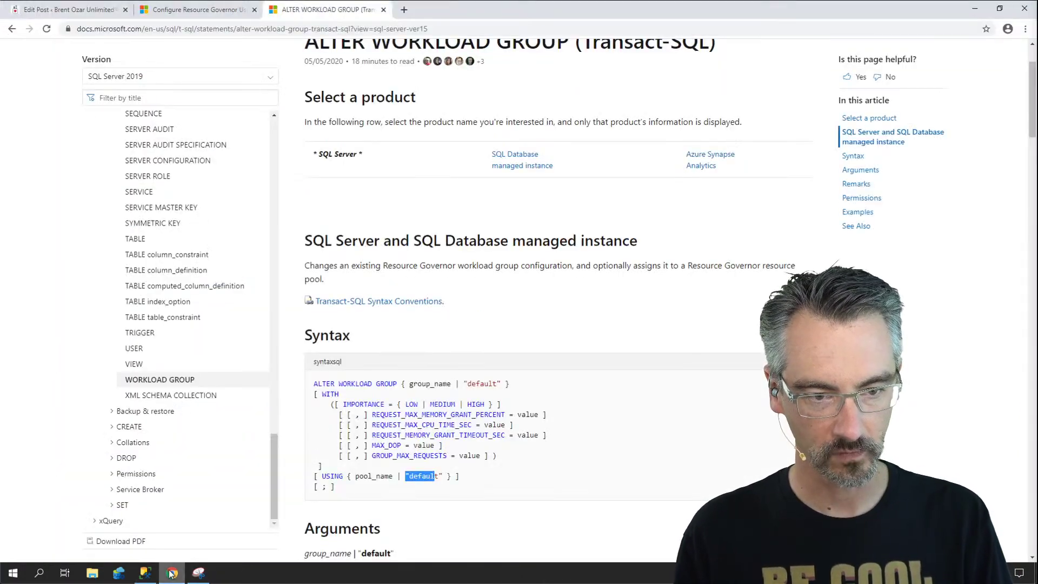
pyautogui.click(86, 12)
pyautogui.scroll(-5, 404, 354)
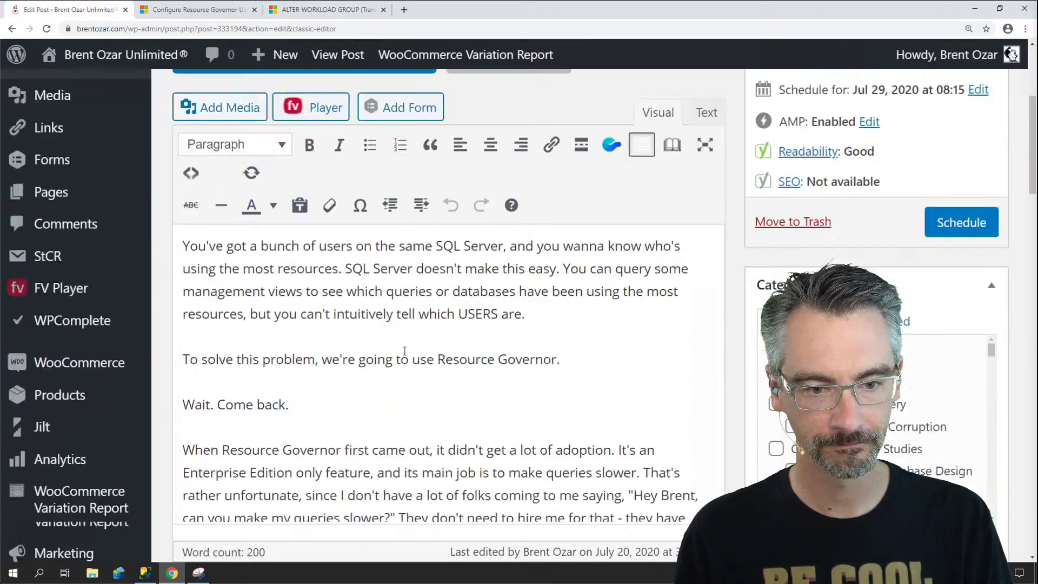
pyautogui.scroll(-4, 404, 351)
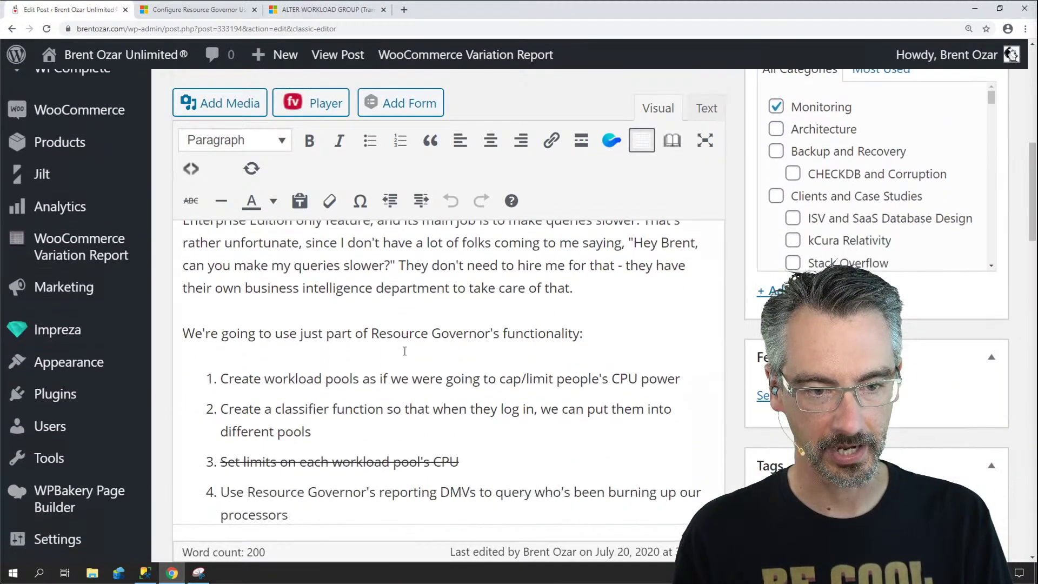
pyautogui.scroll(-1, 405, 351)
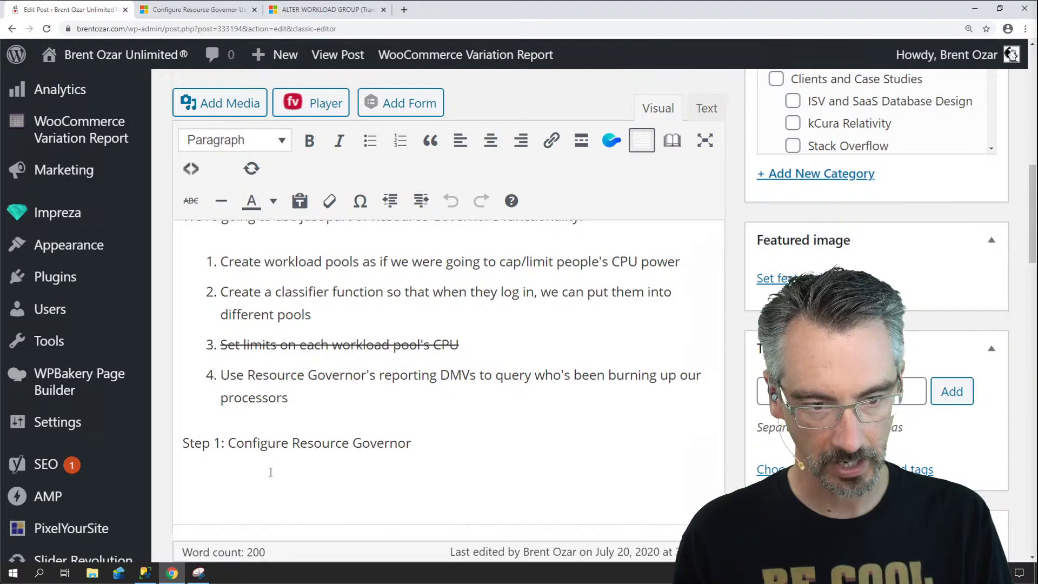
pyautogui.hotkey('shift', 'Left')
pyautogui.hotkey('shift', 'Left')
pyautogui.hotkey('shift', 'Left')
pyautogui.hotkey('shift', 'Left')
pyautogui.hotkey('shift', 'Left')
pyautogui.hotkey('shift', 'Left')
pyautogui.hotkey('shift', 'Left')
pyautogui.hotkey('shift', 'Left')
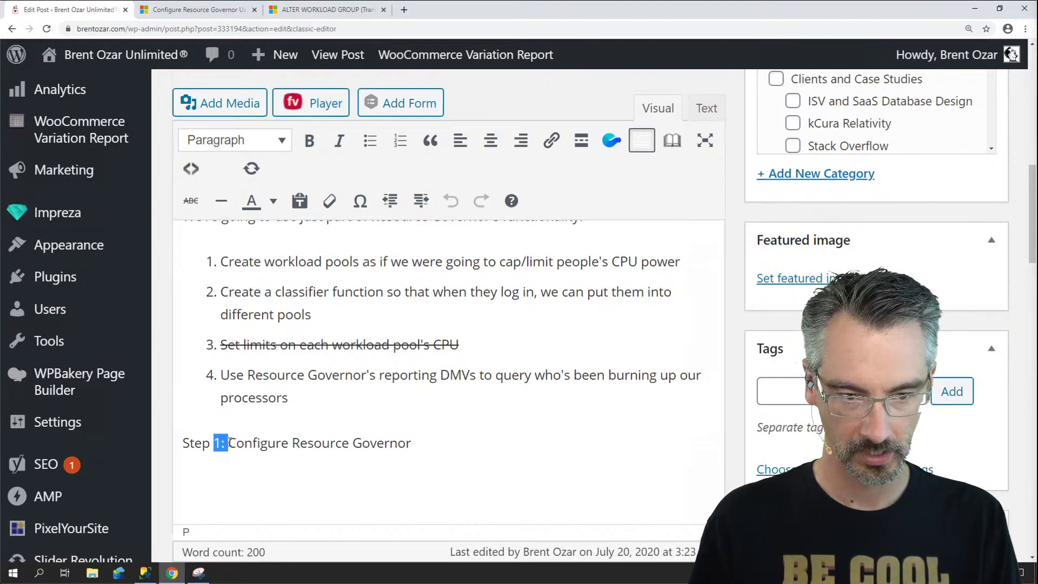
pyautogui.press('BackSpace')
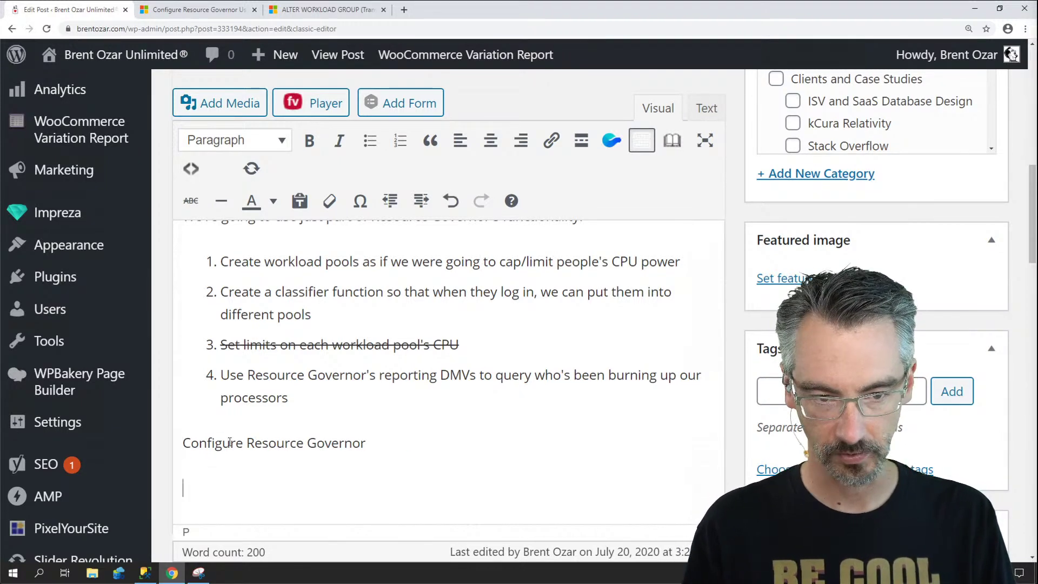
pyautogui.press('BackSpace')
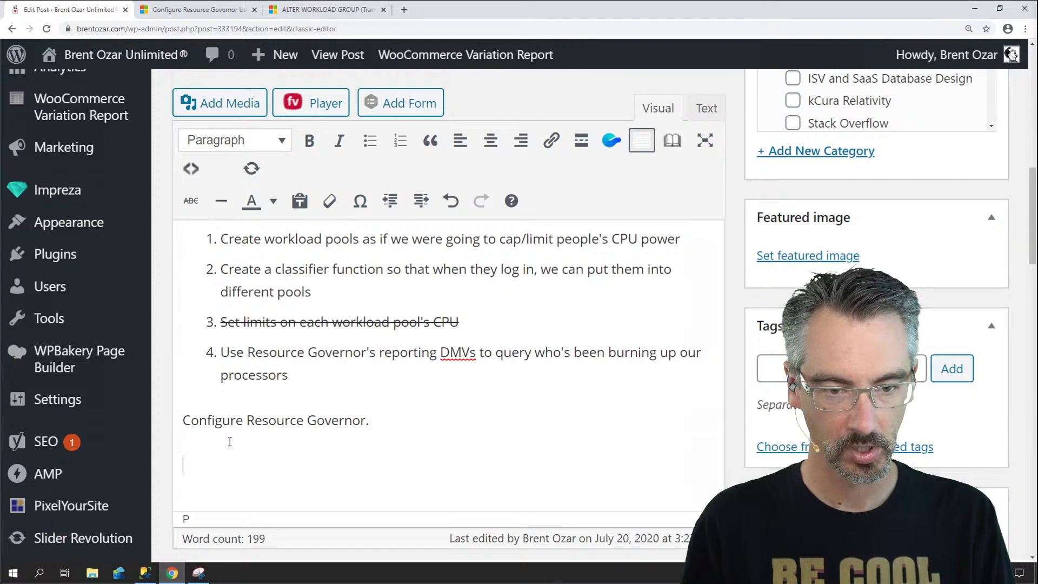
# Step: Below the "Configure Resource Governor." line, write "What you're about to read is by no means any kind of good practice."
pyautogui.write("What you're about t")
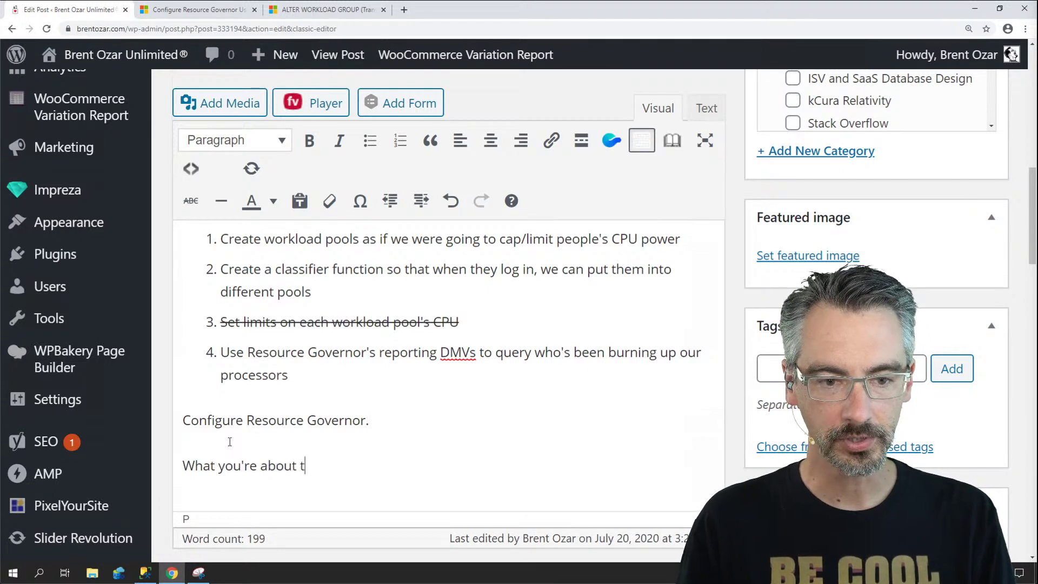
pyautogui.write('o read is by no mean')
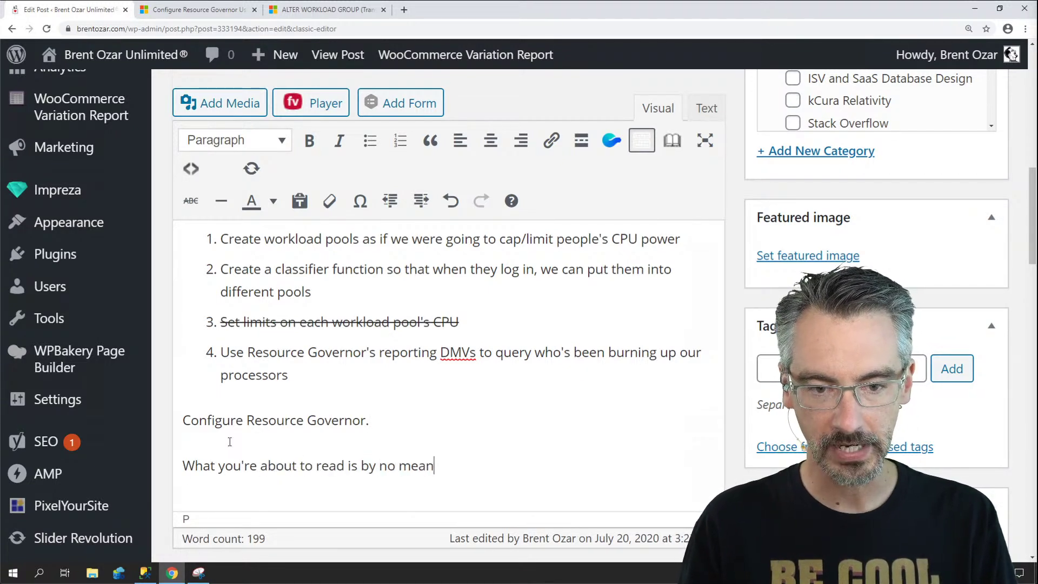
pyautogui.write('s any kind of good ')
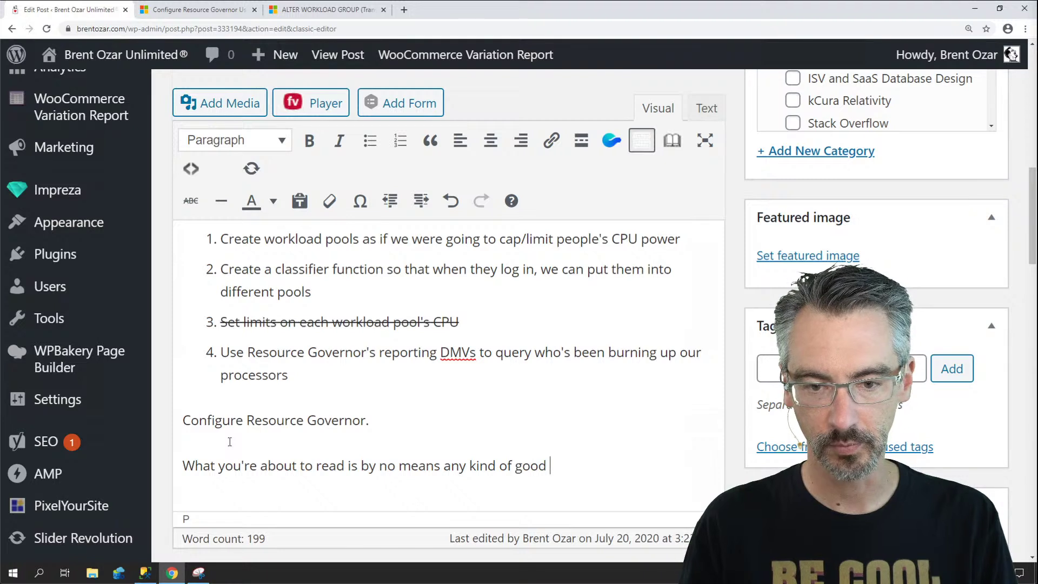
pyautogui.write('practice. Here')
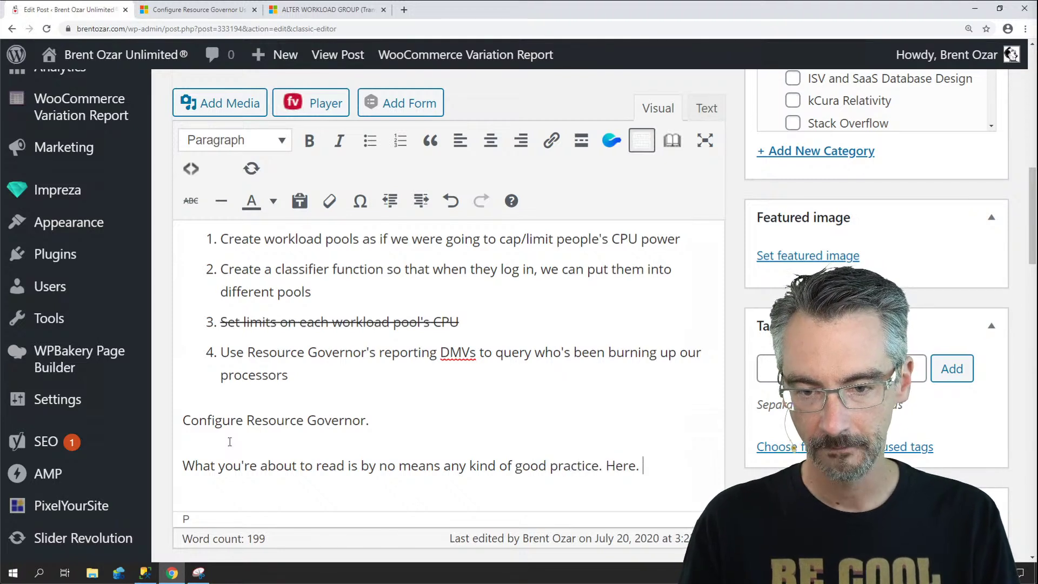
# Step: Continue the paragraph with "Here, I'm just showing you how to quickly configure Resource Governor as a proof of concept."
pyautogui.write(", I'm just showing ")
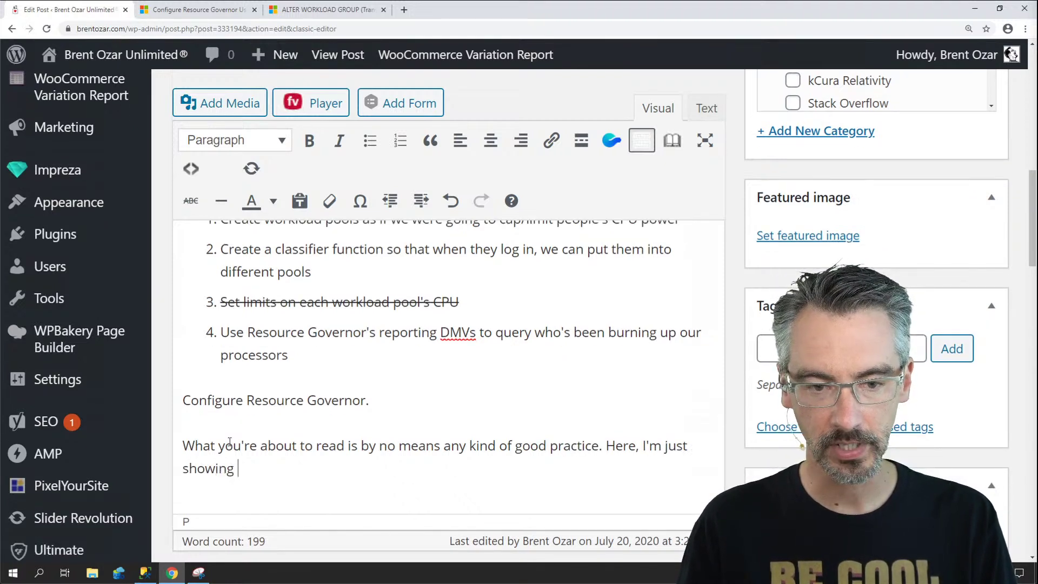
pyautogui.write('you how to quickly ')
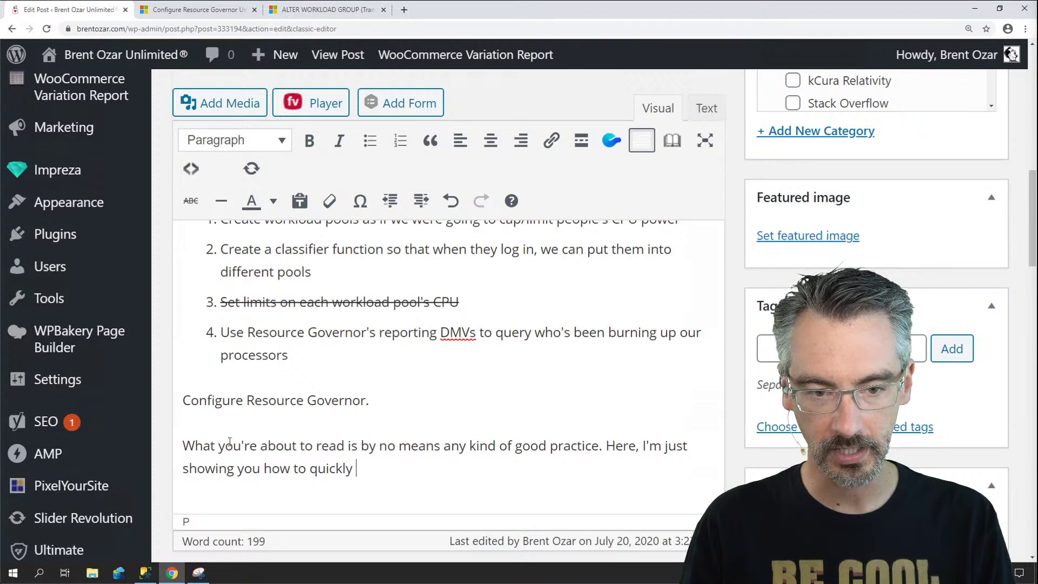
pyautogui.write('configure Resource G')
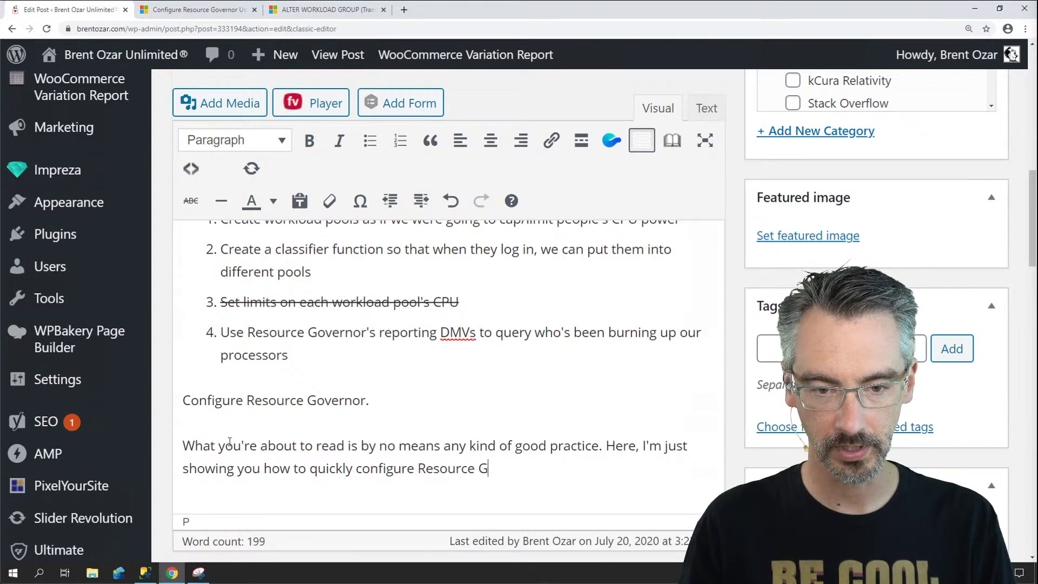
pyautogui.write('overnor as a proof of concept. An')
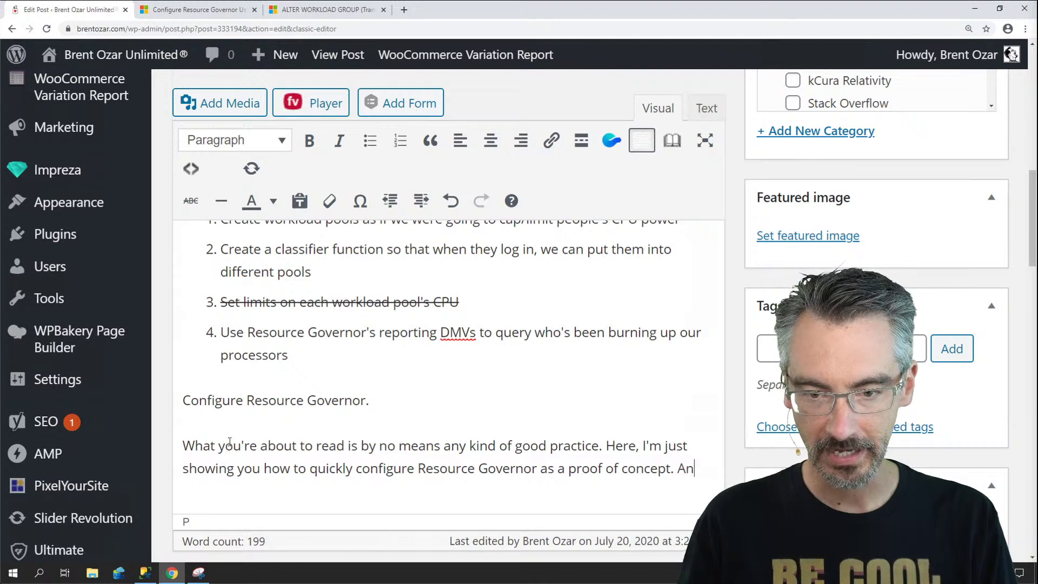
# Step: Add the sentence "Any database person worth their weight in Query Bucks would read the documentation on Resource Governor before actually implementing this in real life."
pyautogui.write('y database person wor')
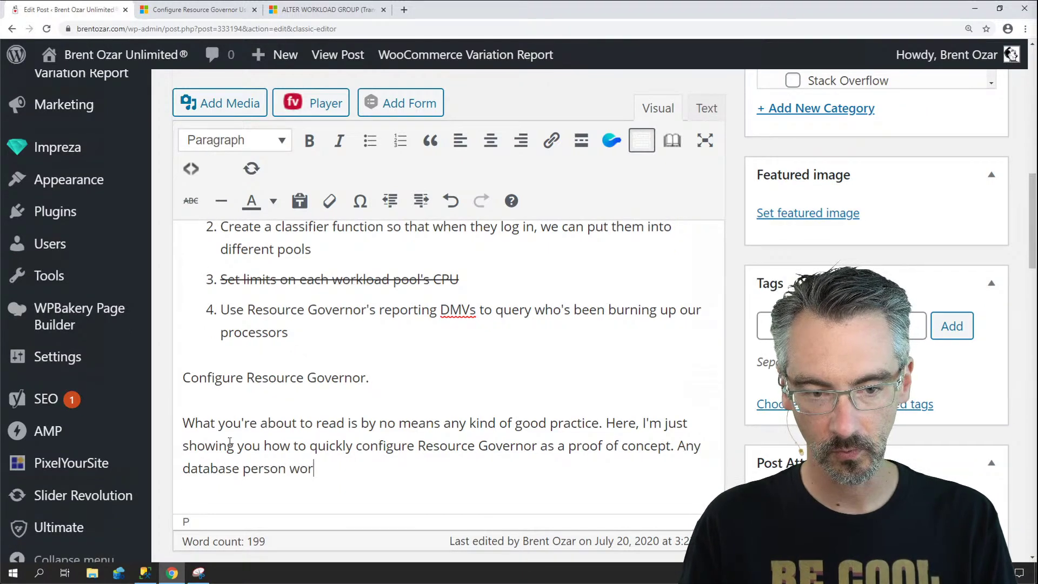
pyautogui.write('th their we')
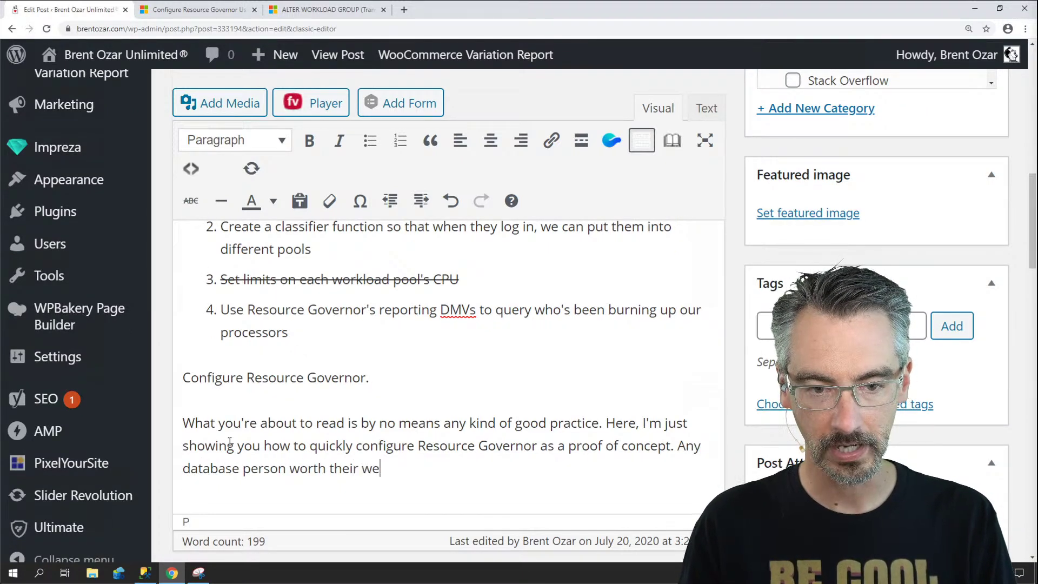
pyautogui.write('ight in')
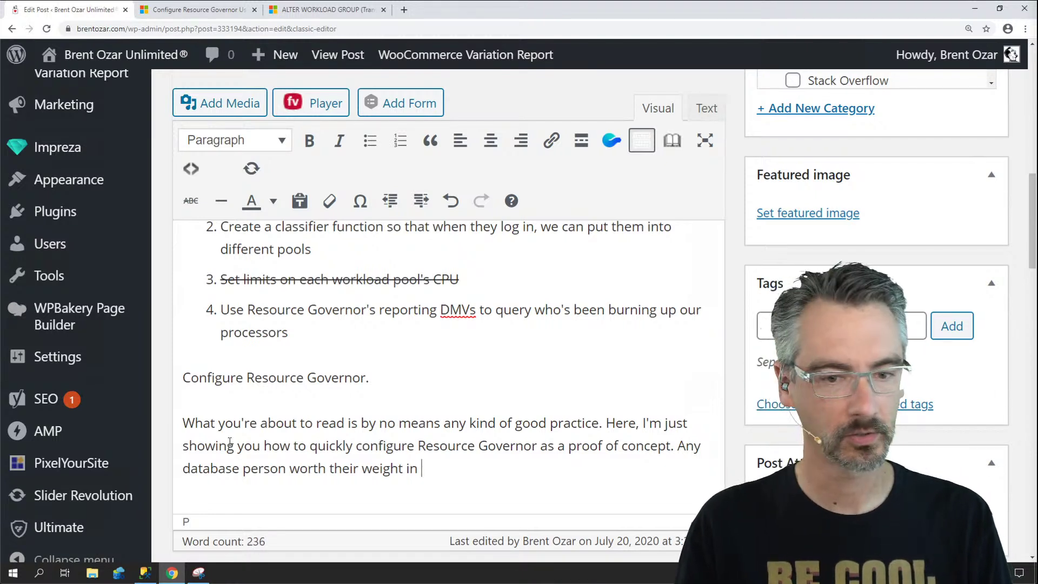
pyautogui.write(' Query Bucks woul')
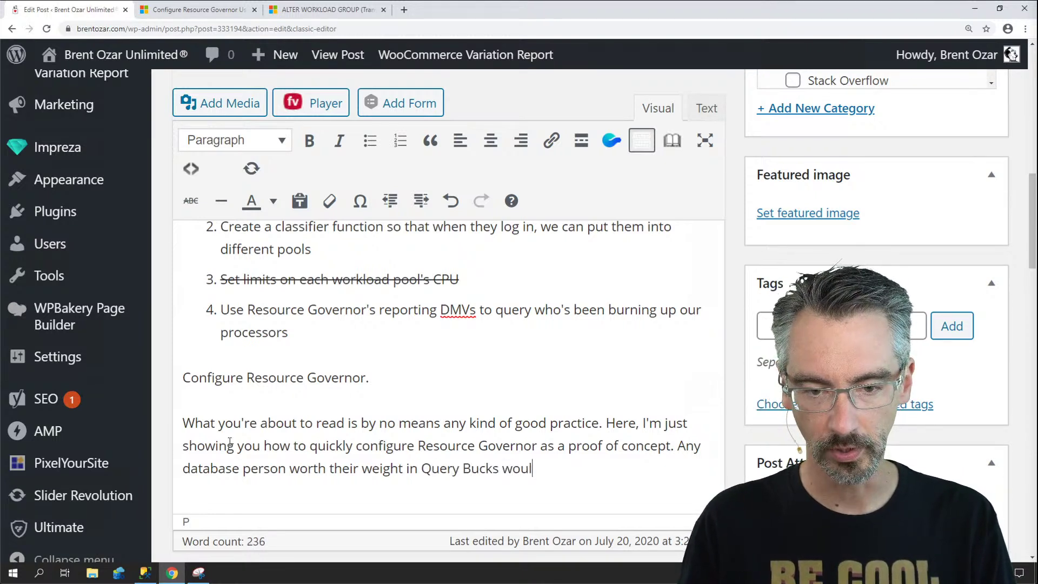
pyautogui.write('d read the d')
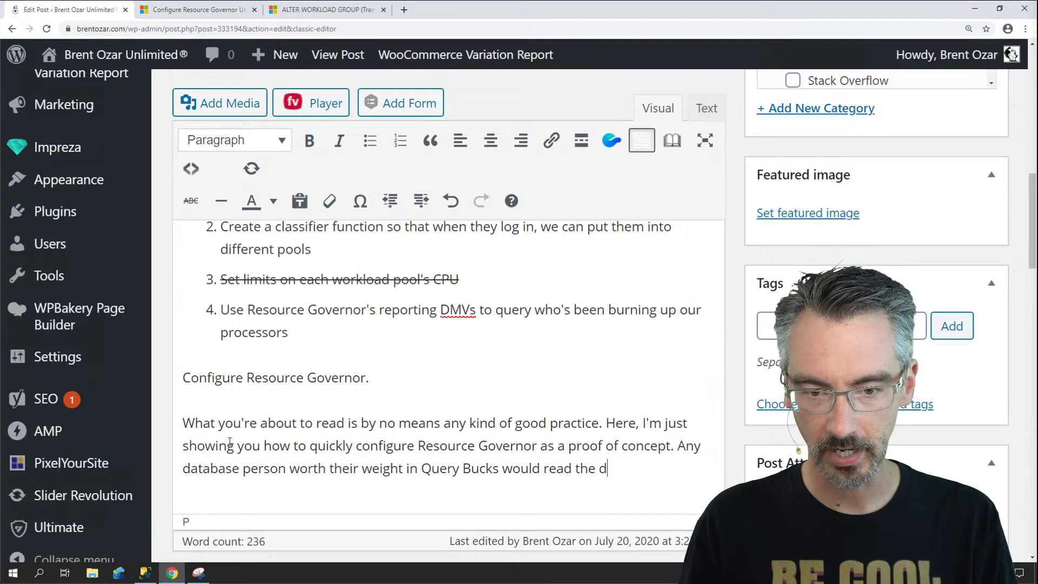
pyautogui.write('ocumentation on Resour')
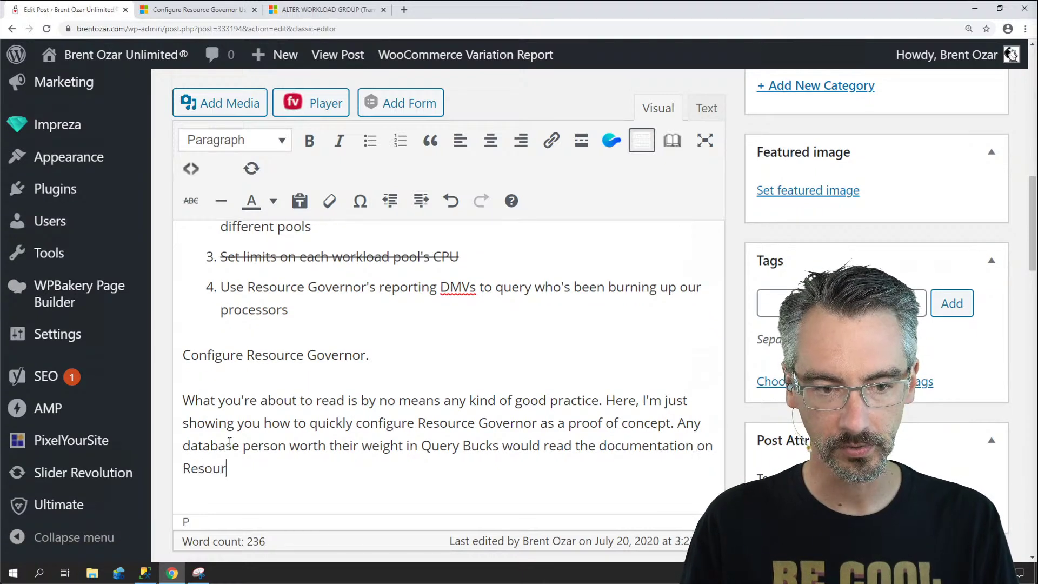
pyautogui.write('ce Governor befor')
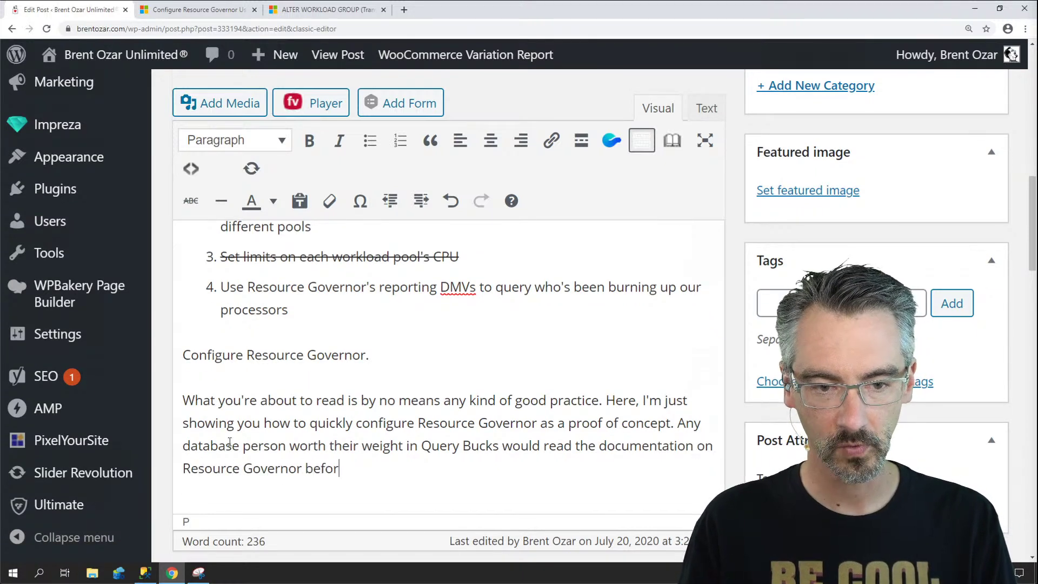
pyautogui.write('e actually impleme')
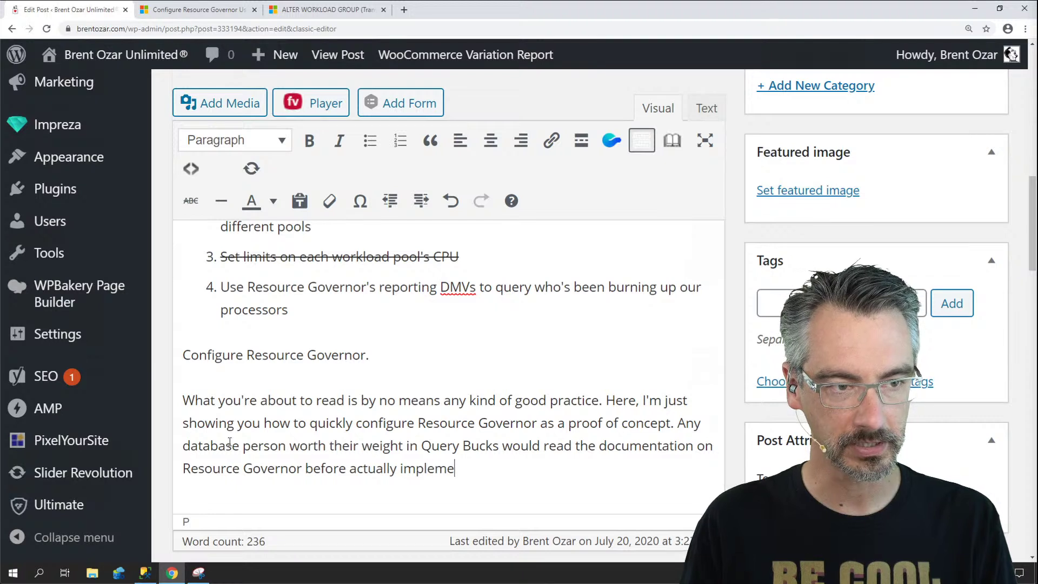
pyautogui.write('nting this in real lif')
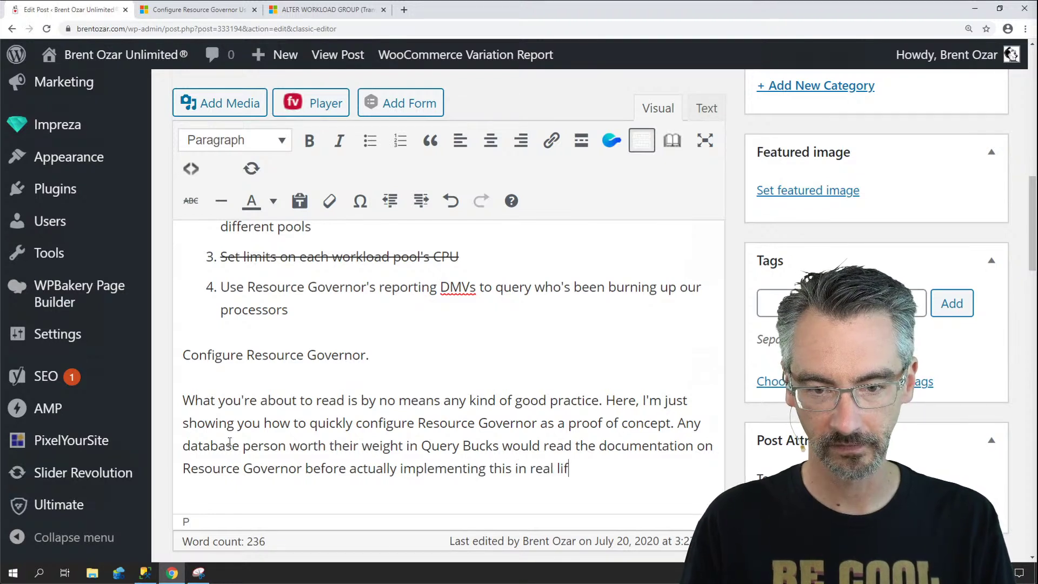
# Step: Add "You, dear reader, are not actually worth your weight in Query Bucks, so you're probably going to just copy/paste this into production. That's why I like you."
pyautogui.write('e. You')
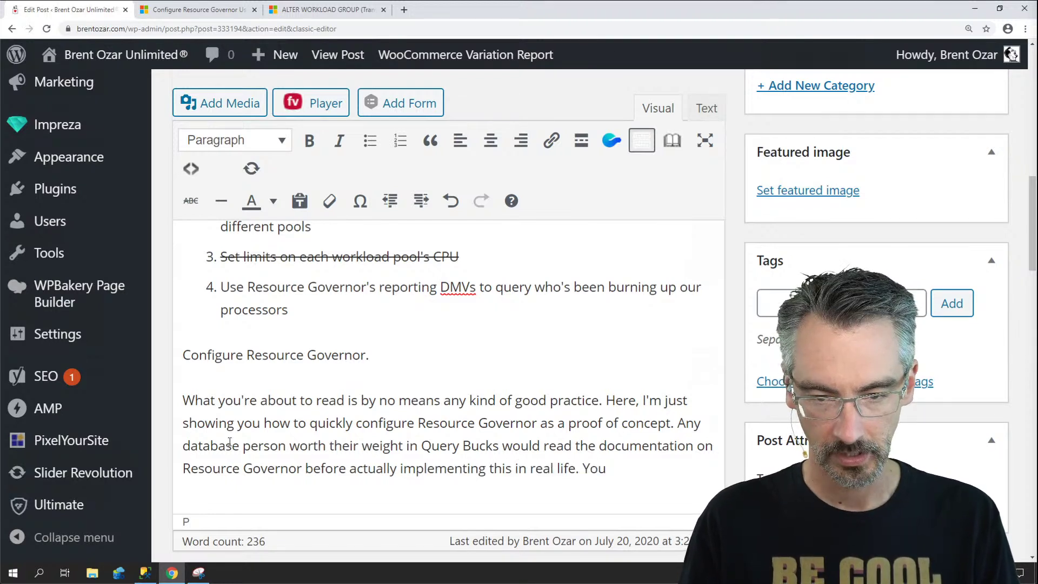
pyautogui.write(', dear reader, are not a')
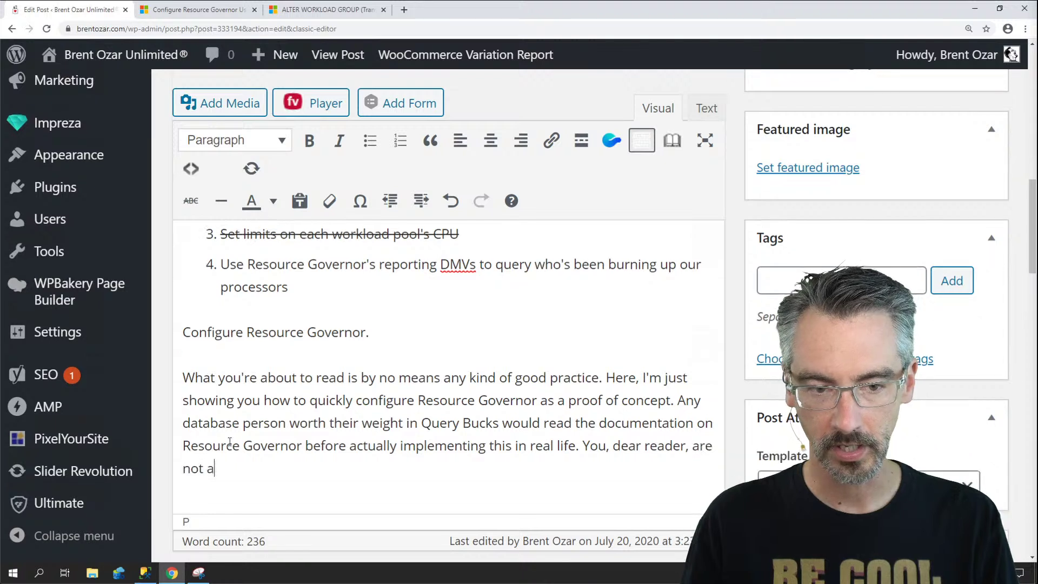
pyautogui.write('ctually worth your ')
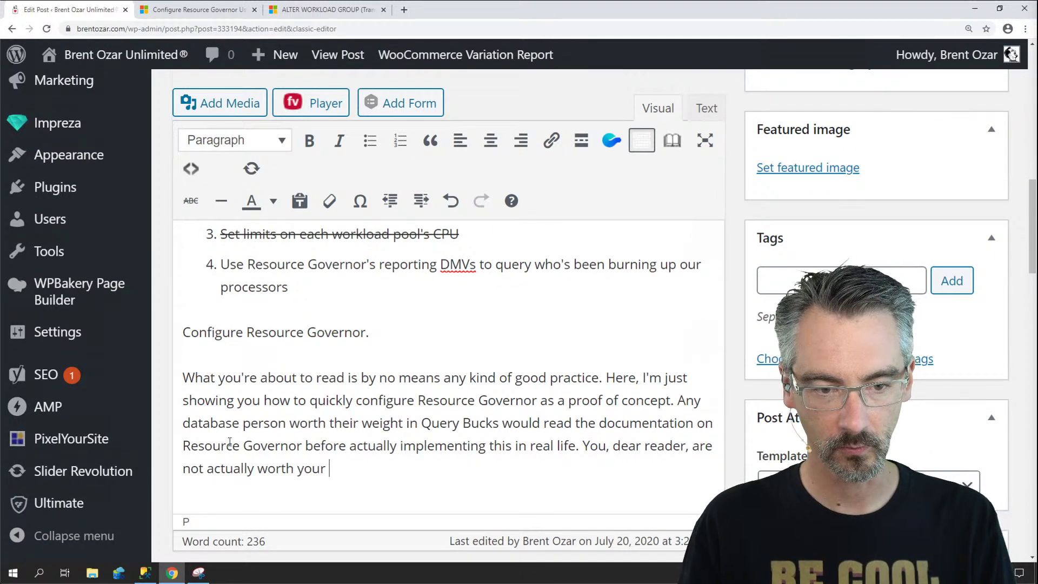
pyautogui.write('weight in Quer')
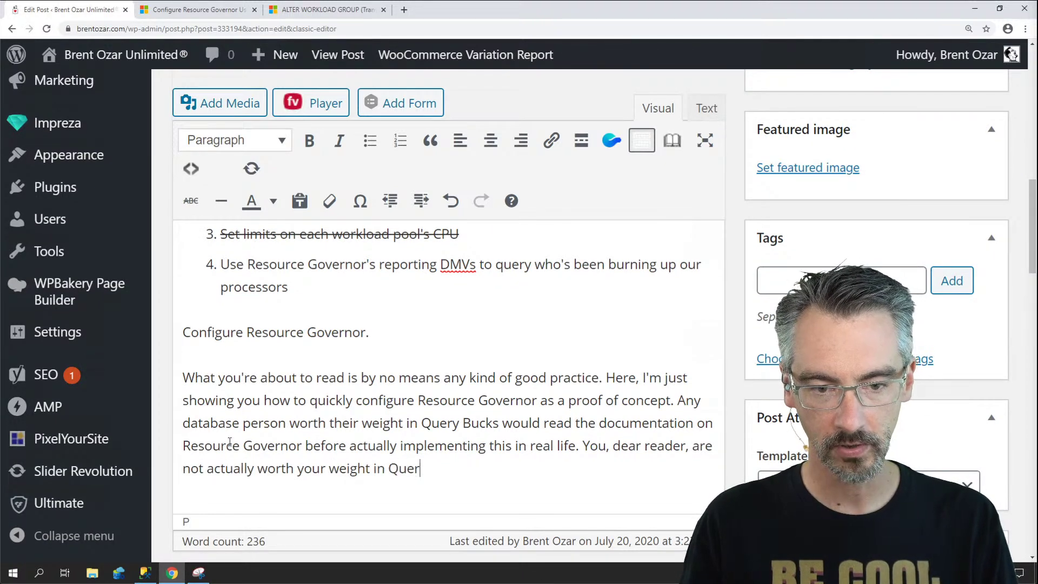
pyautogui.write("y Bucks, so you're pro")
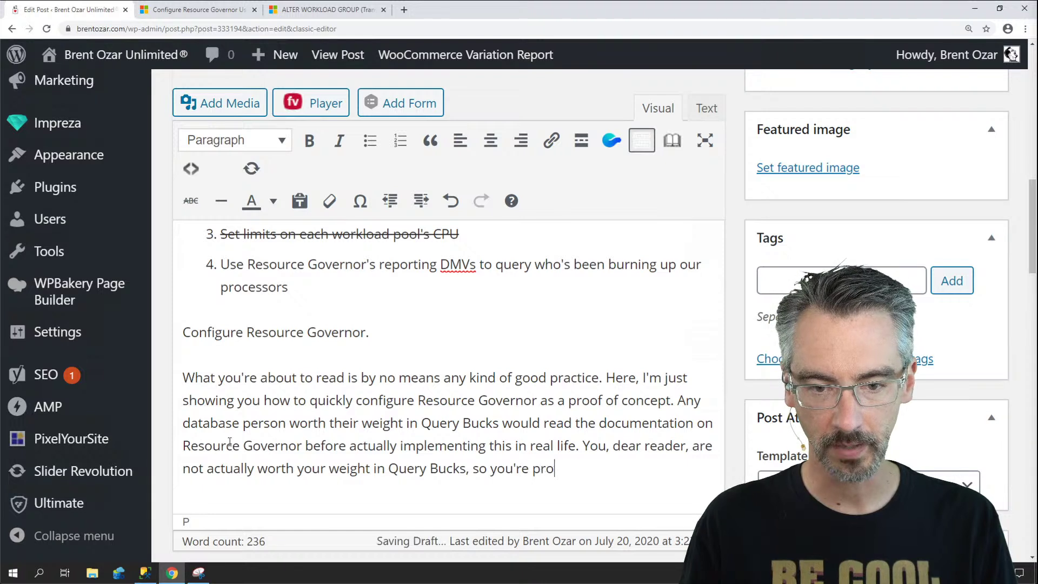
pyautogui.write('bably going to just copy')
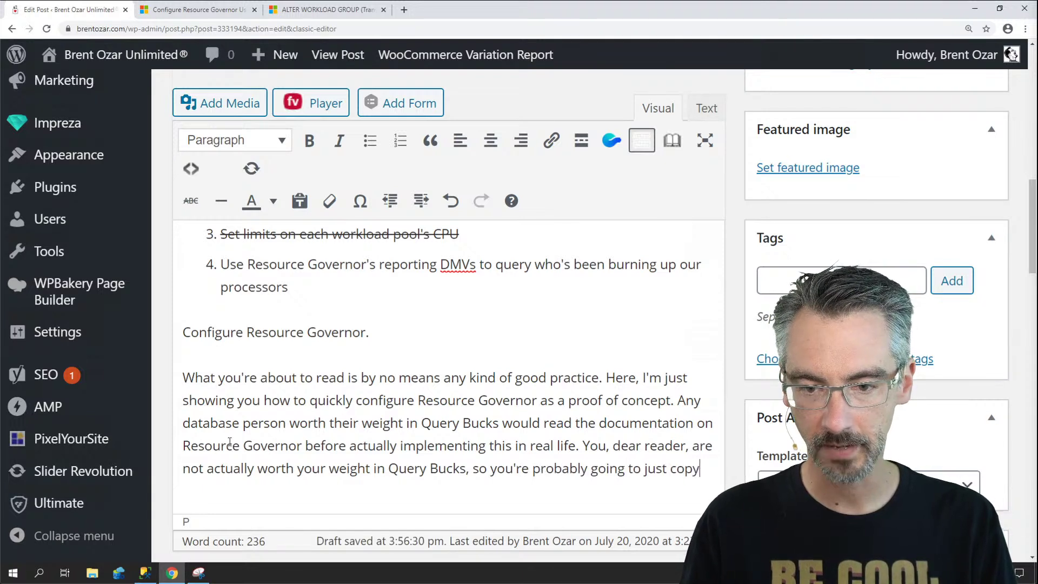
pyautogui.write('/paste this into ')
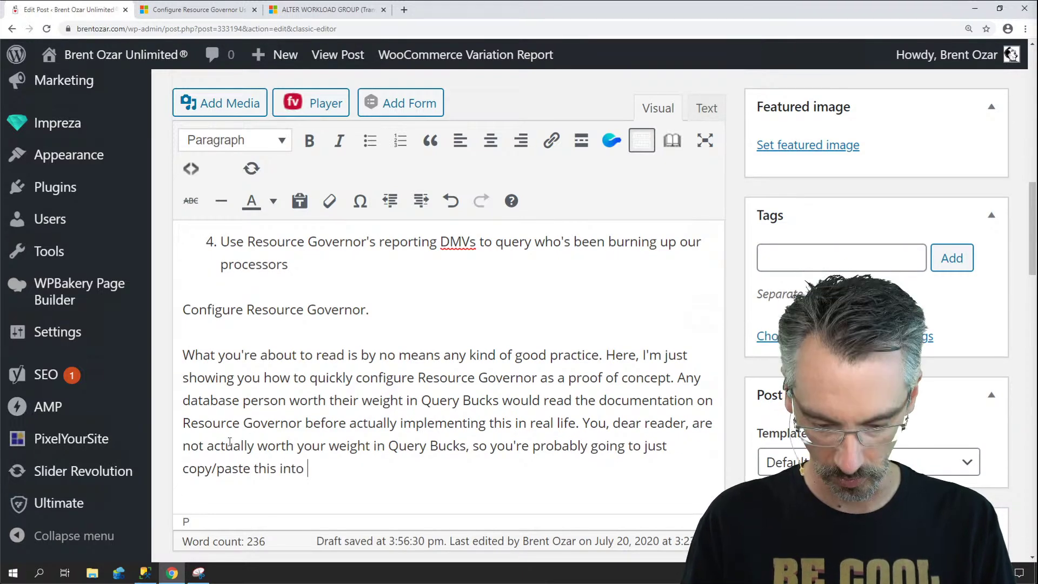
pyautogui.write("production. That's w")
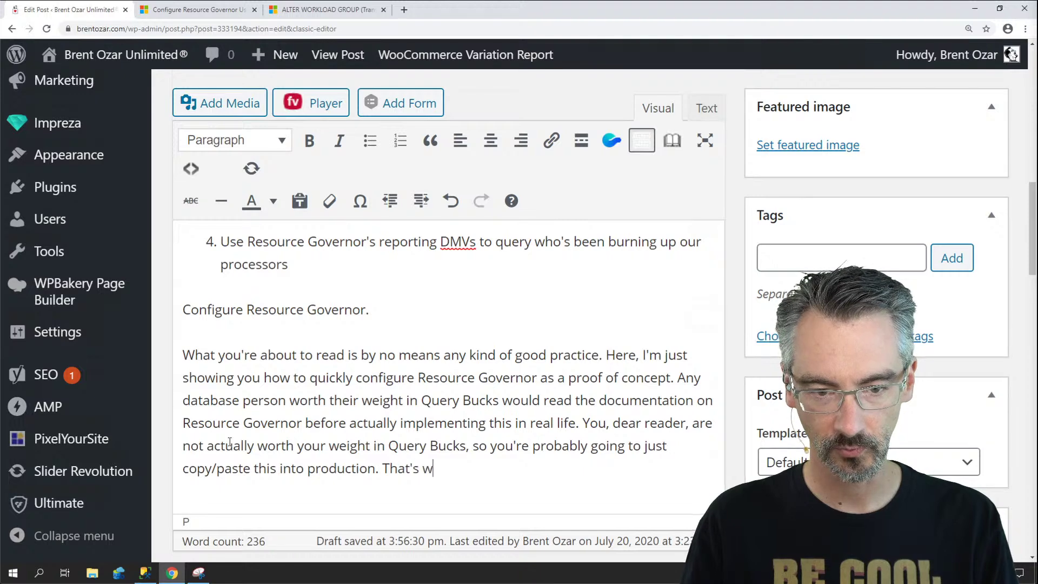
pyautogui.write('hy I like you.')
pyautogui.press('Return')
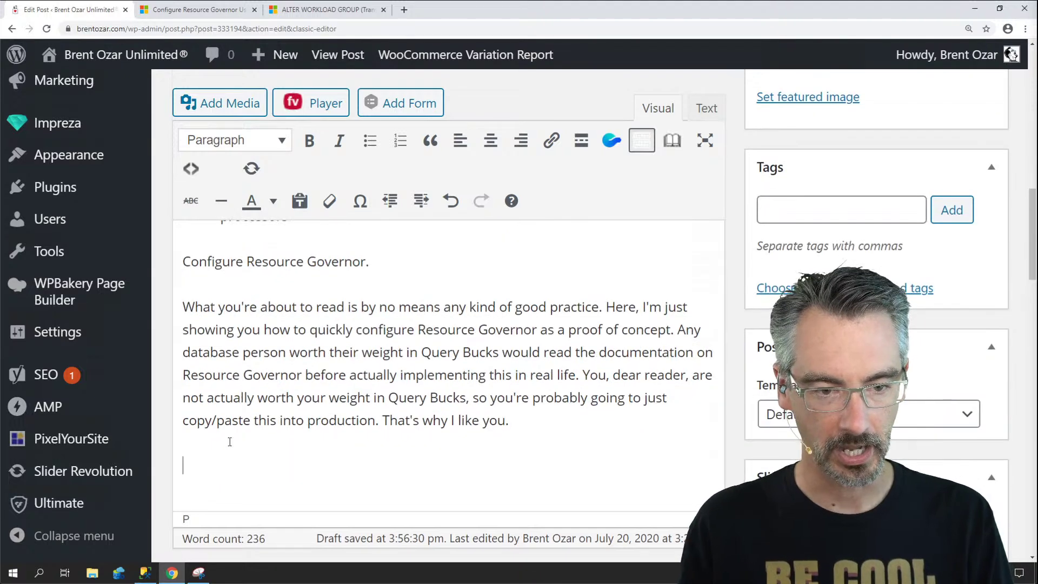
# Step: Format the "Configure Resource Governor." line as Heading 3 and return to the empty paragraph below the new text
pyautogui.moveTo(387, 262); pyautogui.dragTo(175, 262)
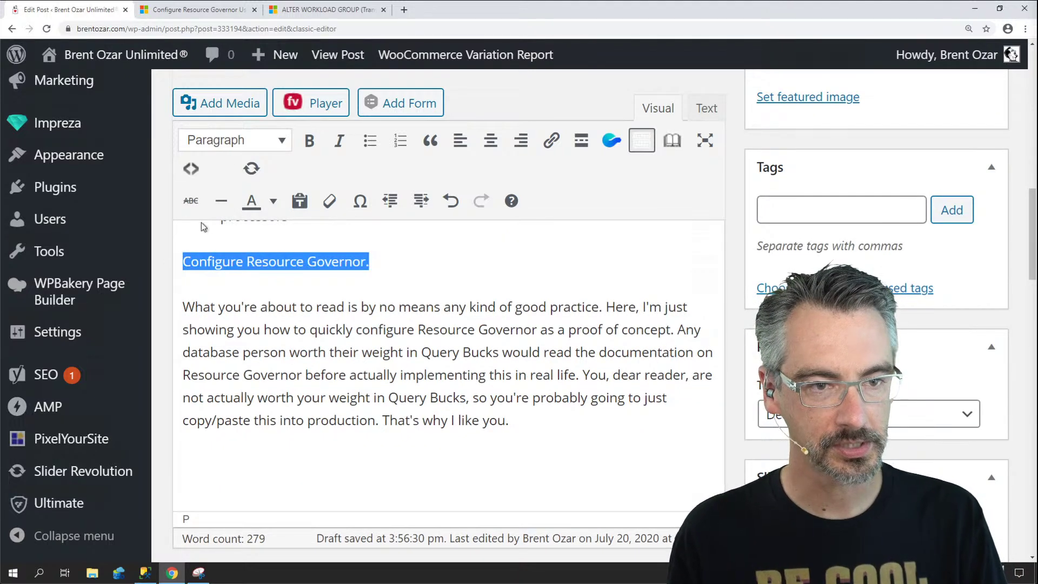
pyautogui.click(229, 140)
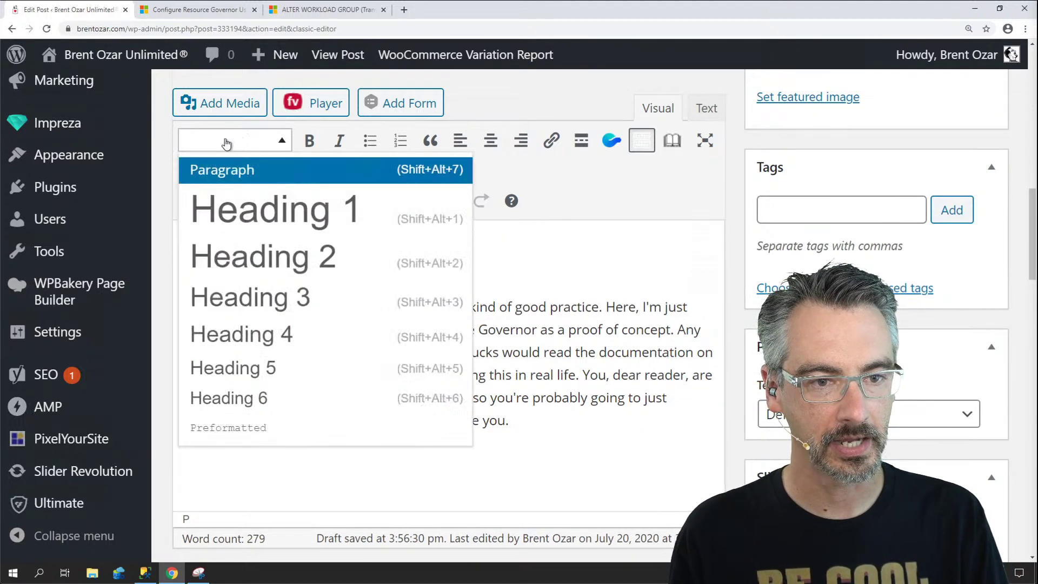
pyautogui.click(254, 293)
pyautogui.click(255, 452)
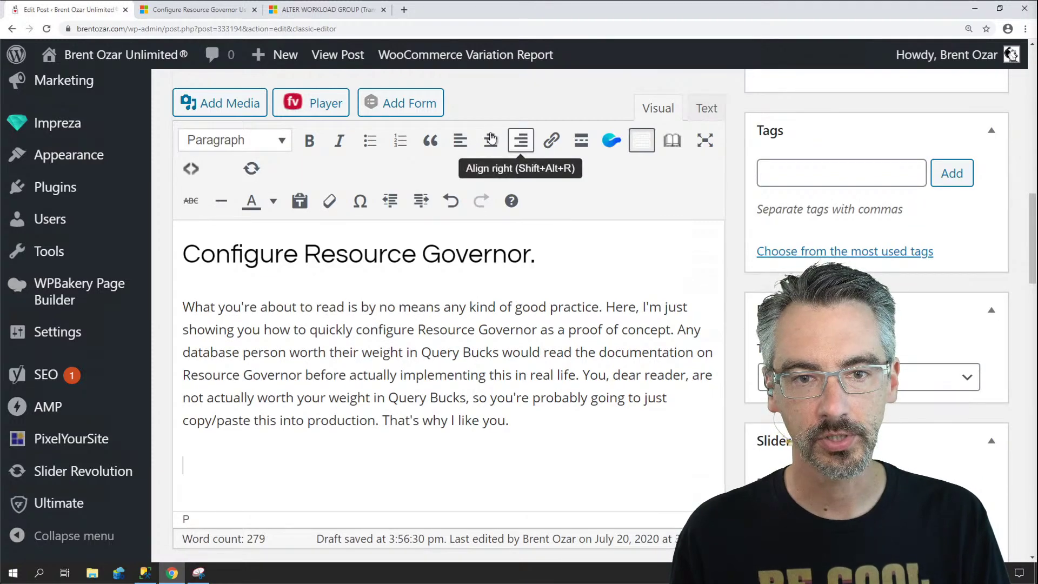
# Step: Start a new code block in the empty paragraph and paste the copied Resource Governor setup script as its code
pyautogui.click(191, 168)
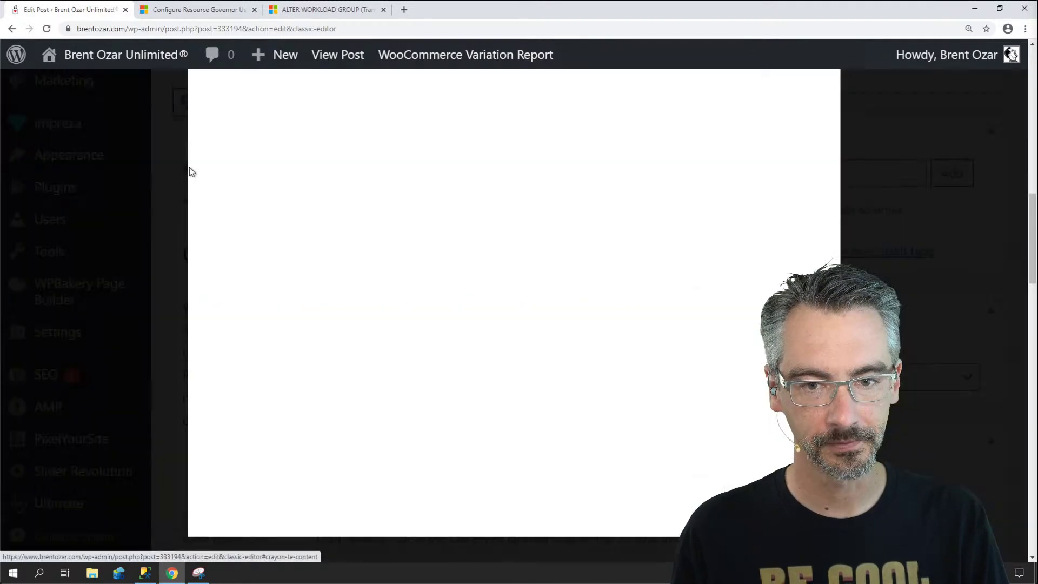
pyautogui.click(381, 216)
pyautogui.hotkey('ctrl', 'v')
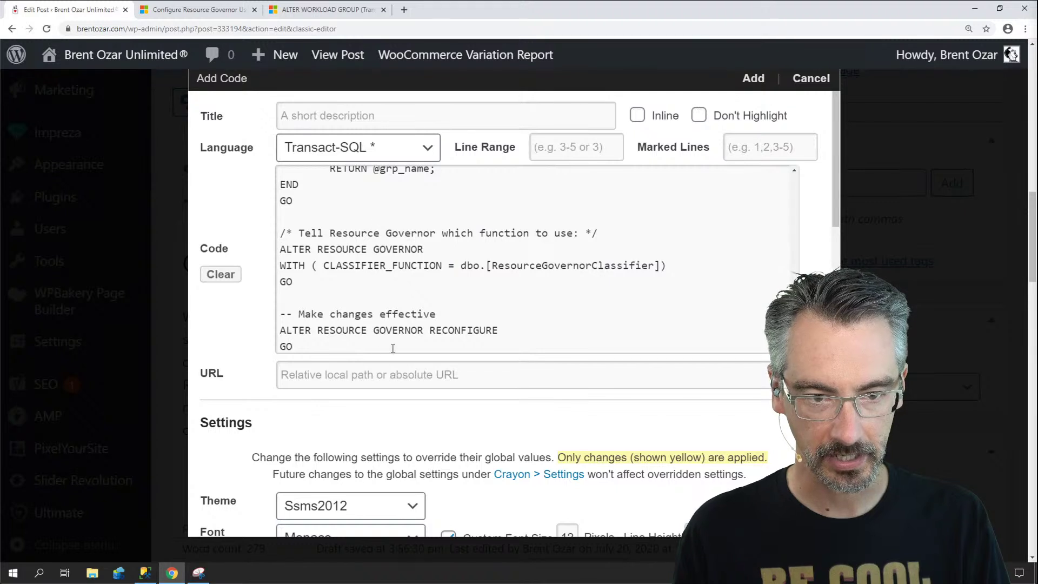
# Step: Comment out the final "Make changes effective" section of the code, replacing its "--" with "/*" and adding "*/" on a new line after the last GO
pyautogui.hotkey('shift', 'Up')
pyautogui.hotkey('shift', 'Up')
pyautogui.hotkey('shift', 'Up')
pyautogui.hotkey('shift', 'Up')
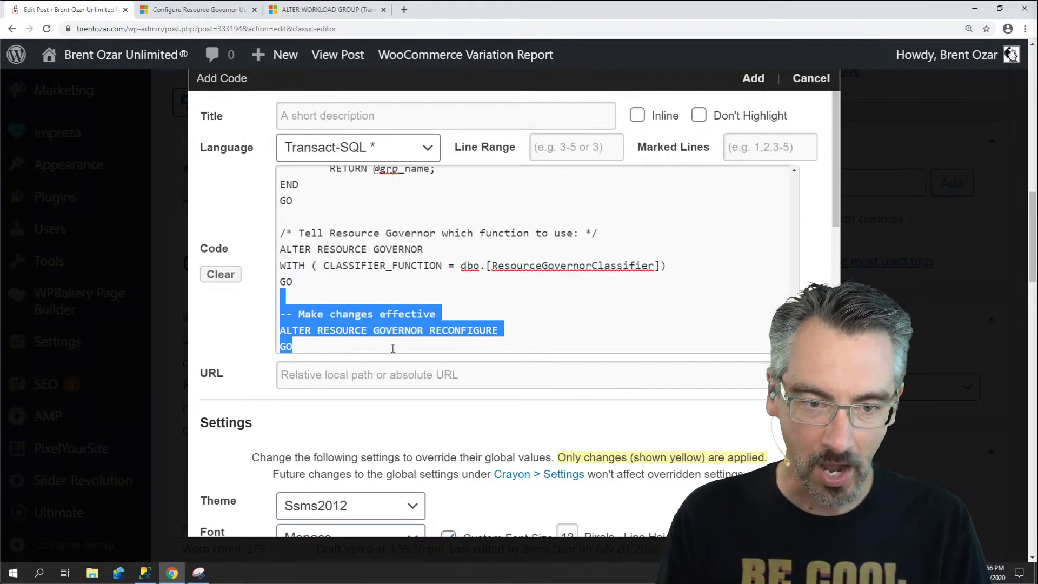
pyautogui.press('Down')
pyautogui.press('Down')
pyautogui.press('Down')
pyautogui.press('Up')
pyautogui.press('Up')
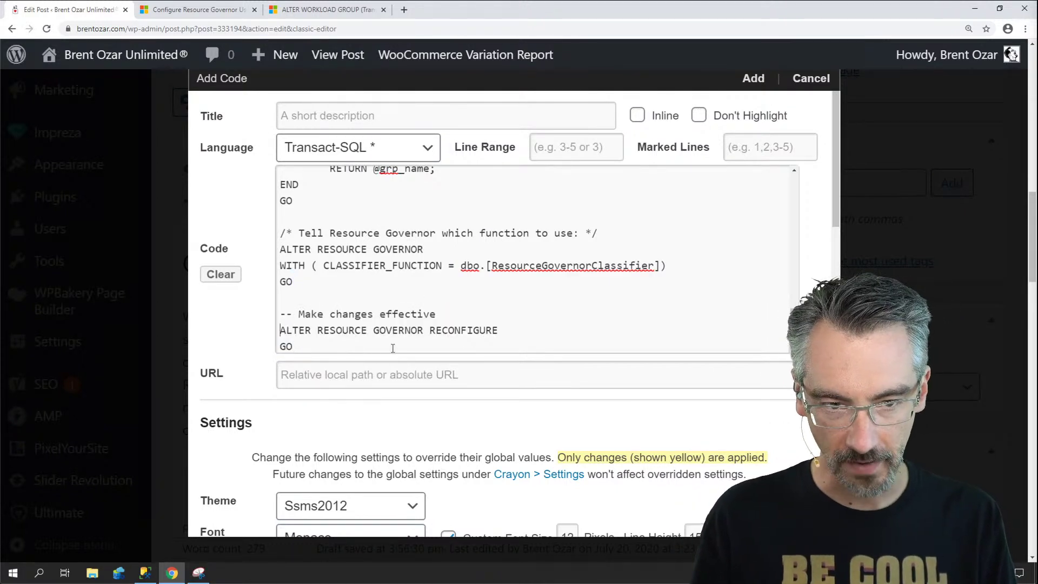
pyautogui.hotkey('shift', 'Right')
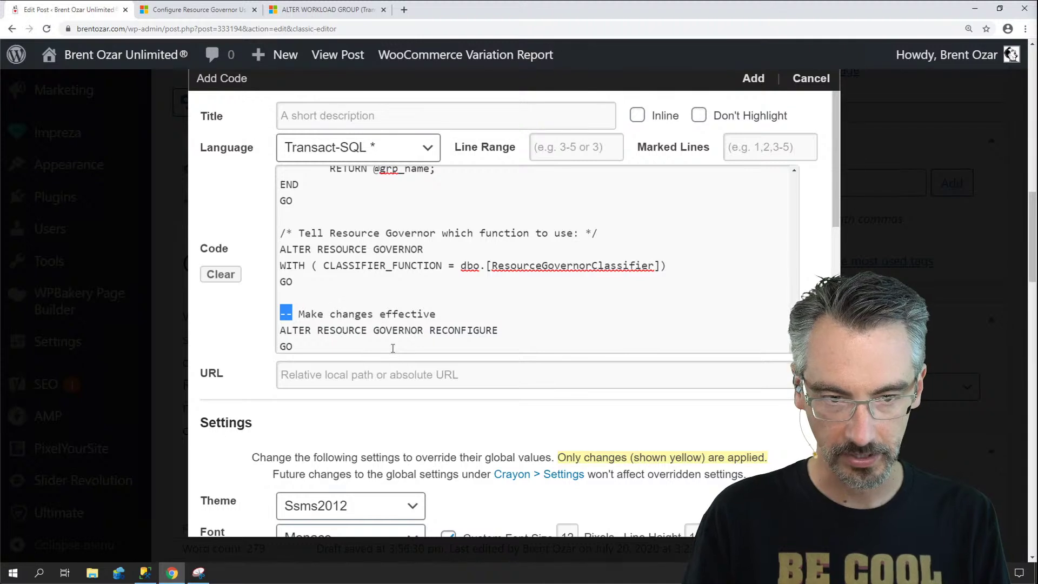
pyautogui.write('/*')
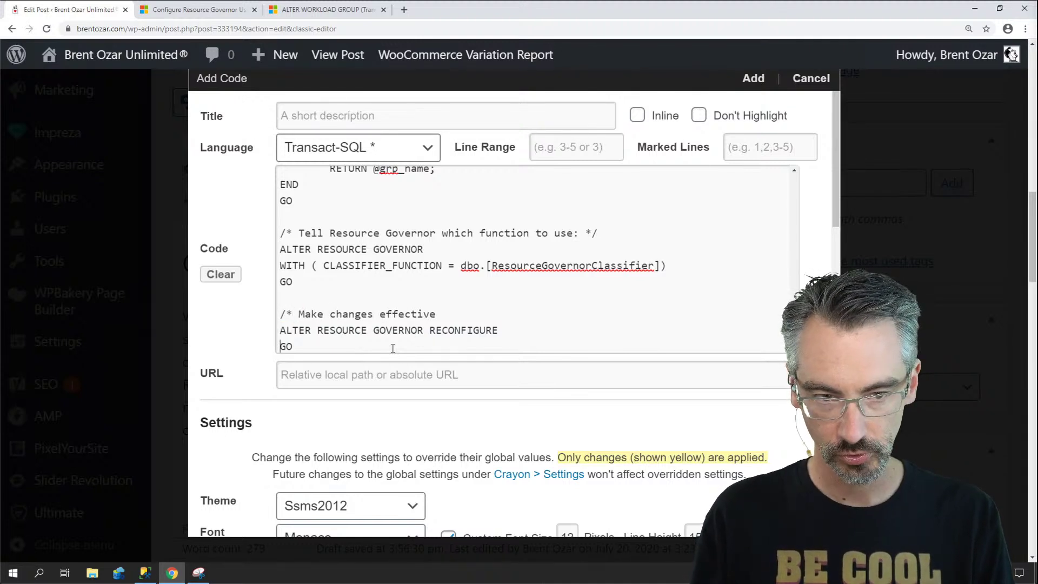
pyautogui.press('Return')
pyautogui.write('*/')
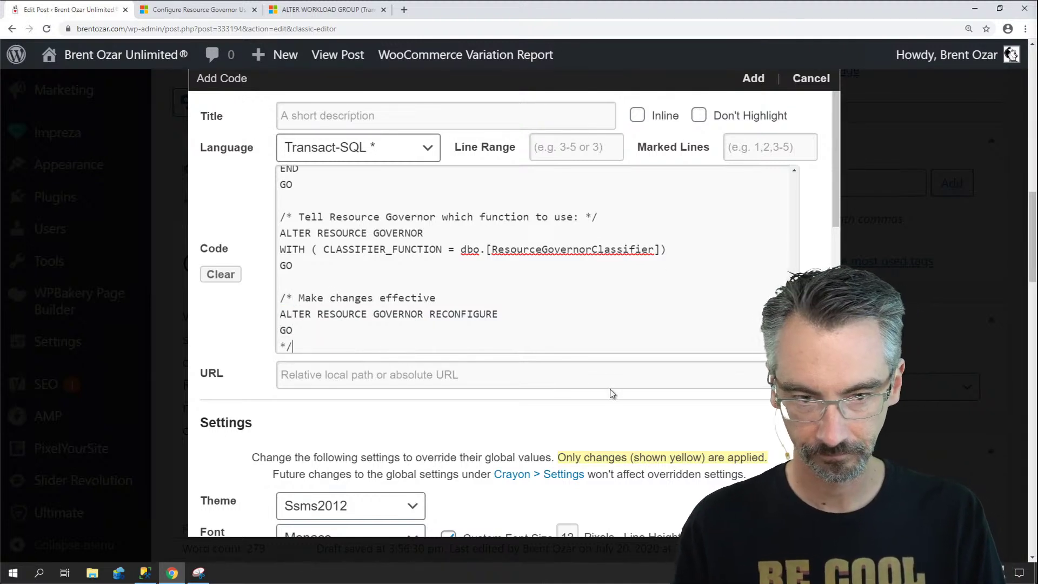
# Step: Insert the completed code block into the post and go to the empty paragraph below it
pyautogui.scroll(-1, 614, 394)
pyautogui.scroll(-15, 509, 313)
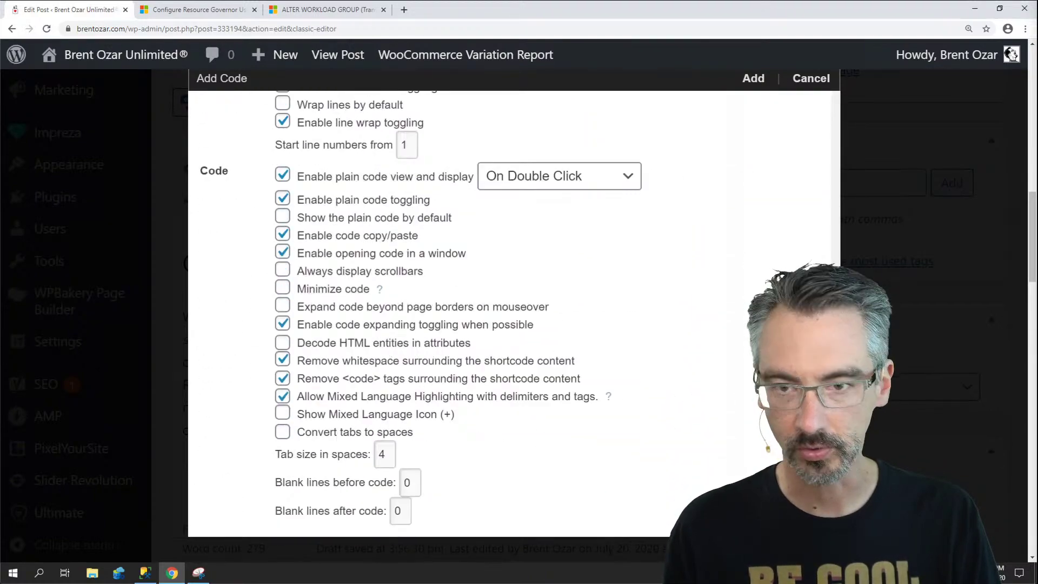
pyautogui.click(754, 80)
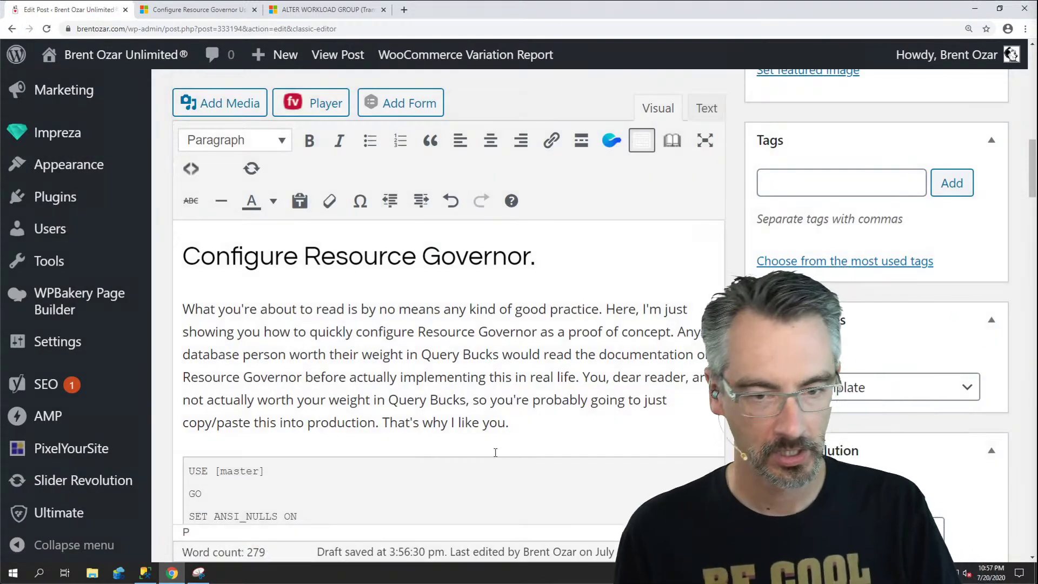
pyautogui.scroll(-15, 494, 441)
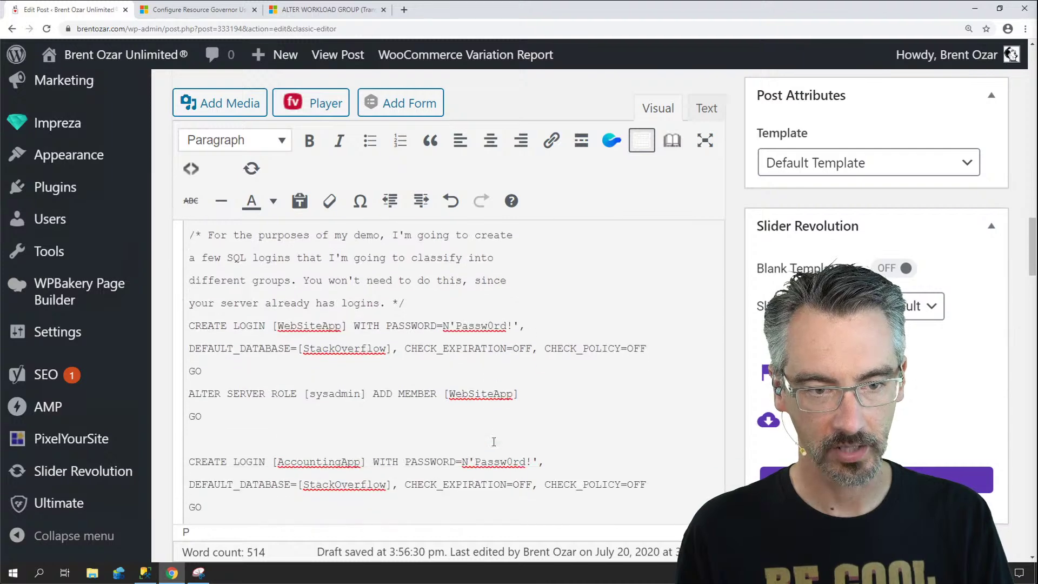
pyautogui.scroll(-12, 493, 441)
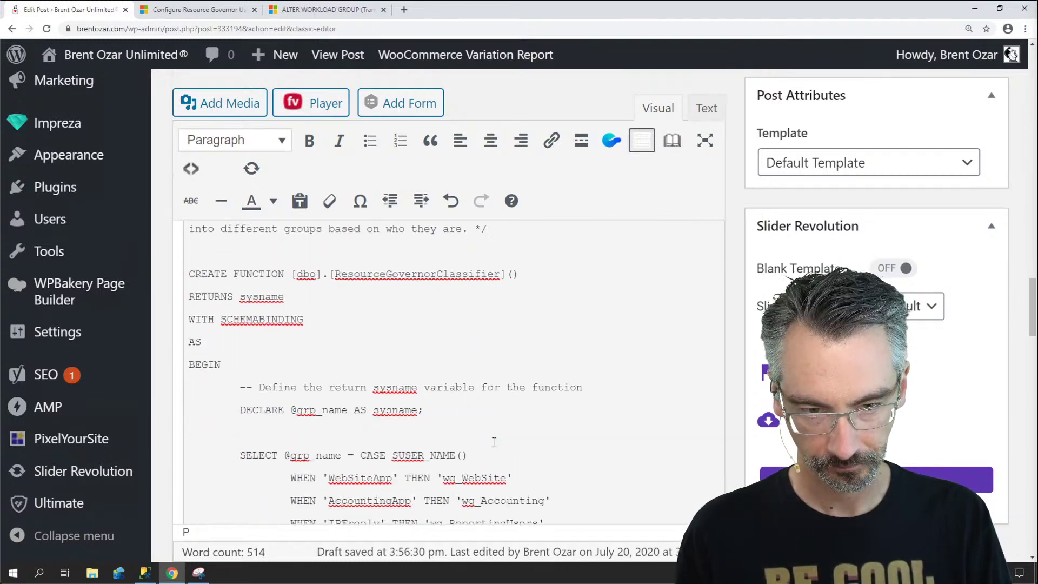
pyautogui.scroll(-10, 493, 442)
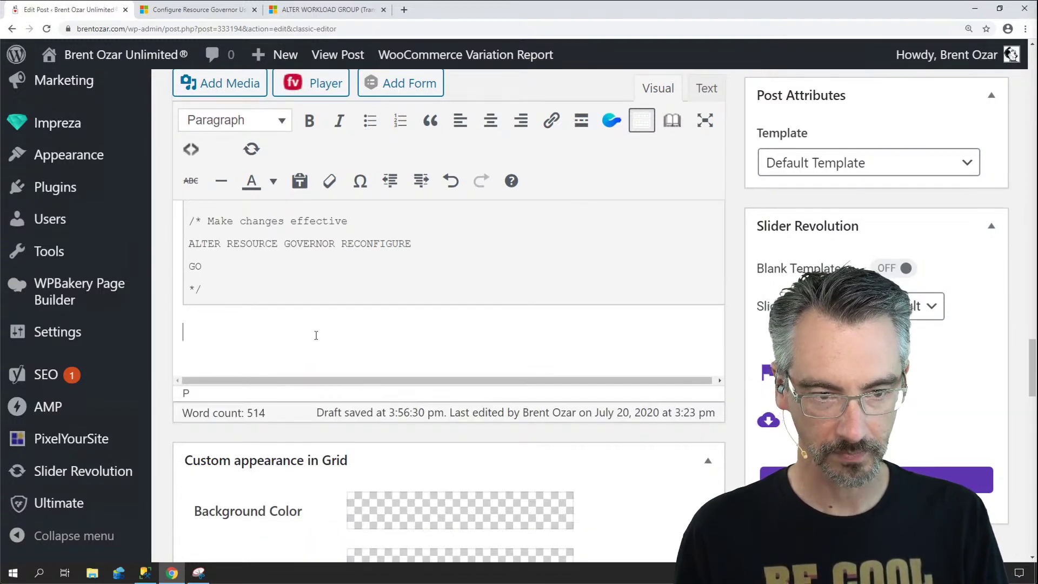
# Step: Write "Eagle-eyed readers like yourself will notice that I commented out the RECONFIGURE at the end" in the paragraph below the code block
pyautogui.write('Eagle-')
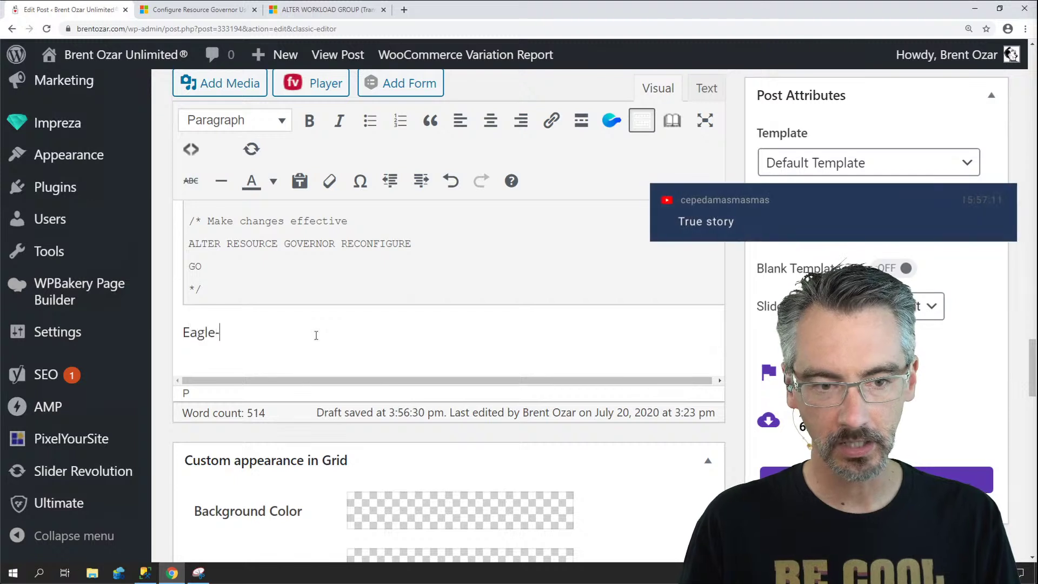
pyautogui.write('eyed readers like yourself')
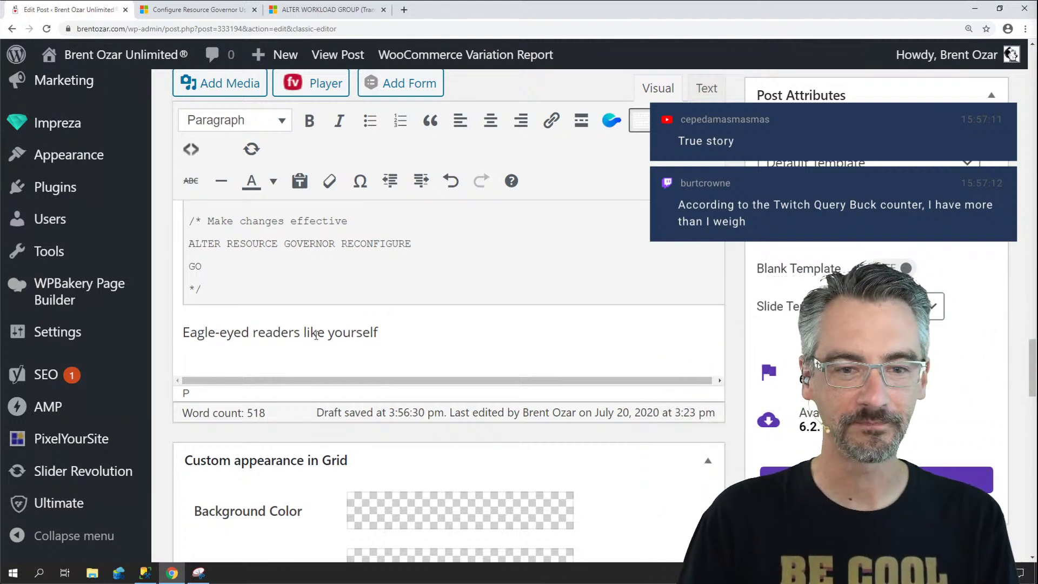
pyautogui.write('will noticed')
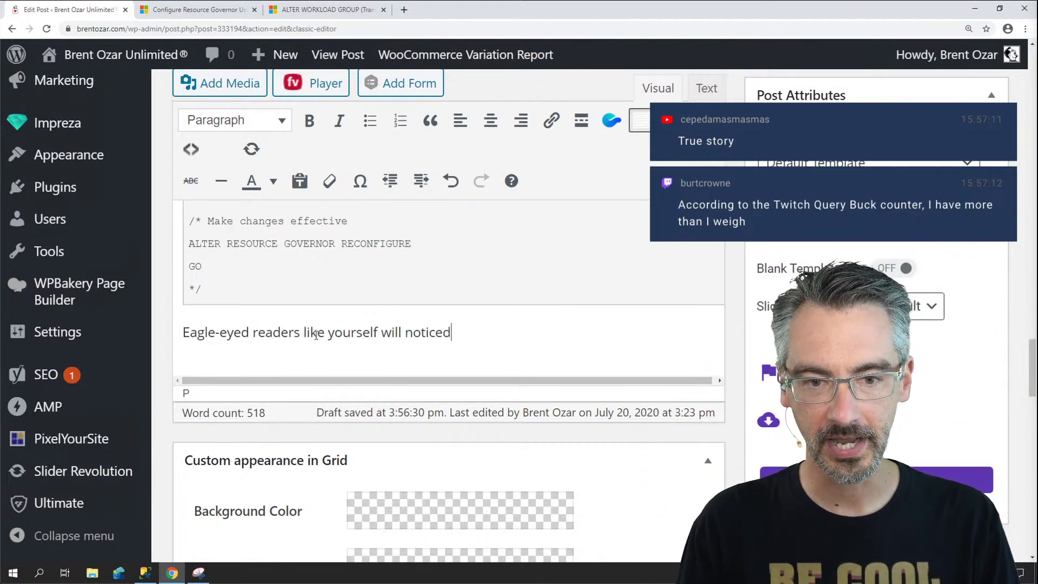
pyautogui.write('commented o')
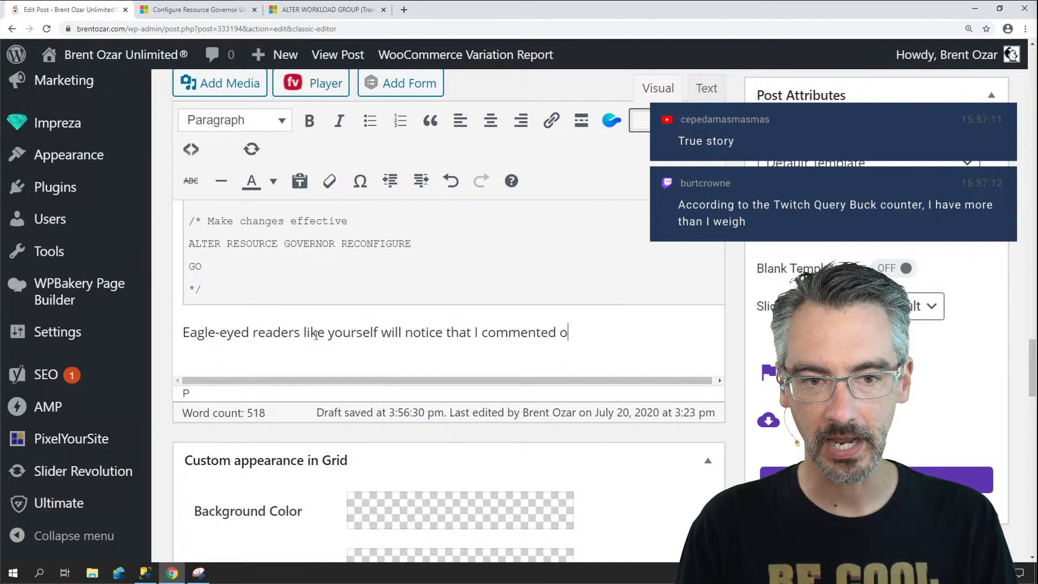
pyautogui.write('ut the RE')
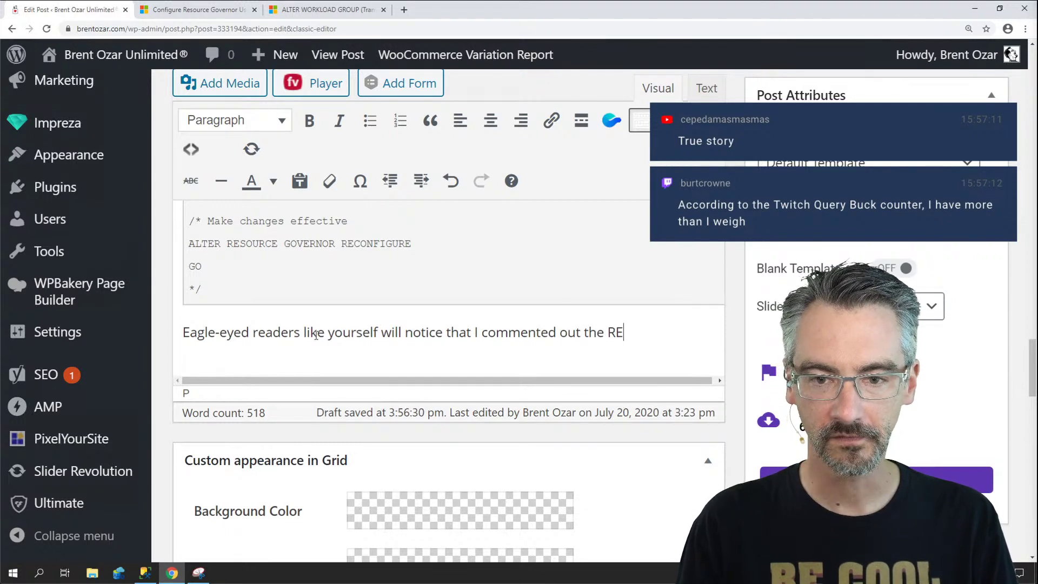
pyautogui.write('CONFIGURE at the end')
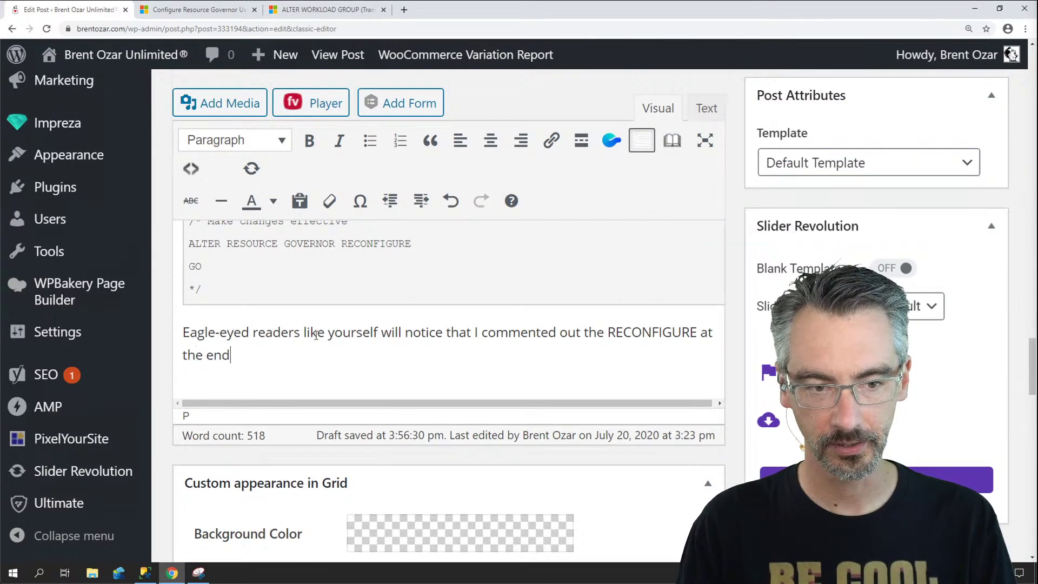
# Step: End that sentence with a period and continue with "Resource Governor can be pretty dangerous: you can get yourself into a situation where people"
pyautogui.write('. Resource Gov')
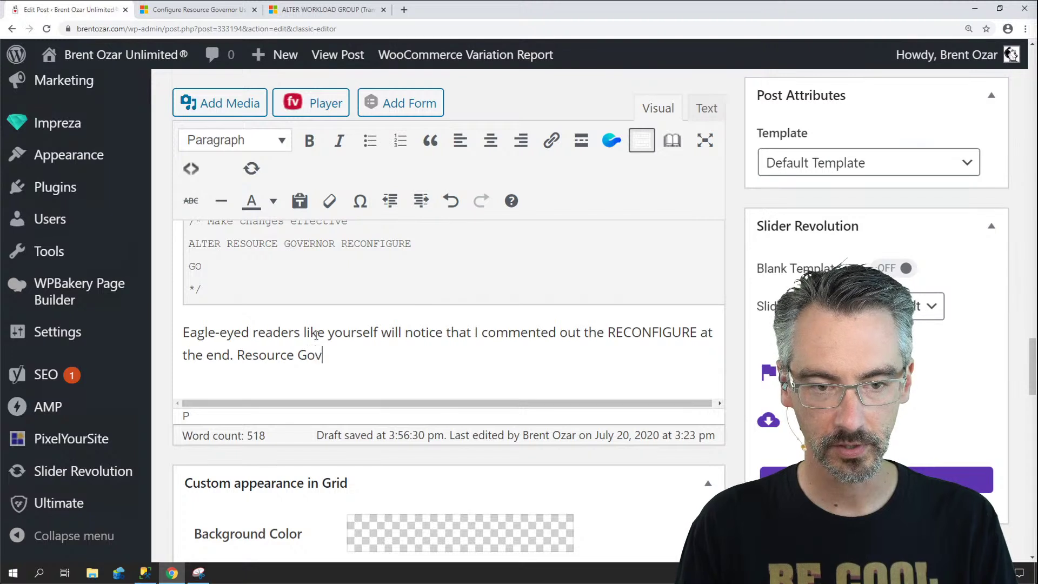
pyautogui.write('ernor can be pre')
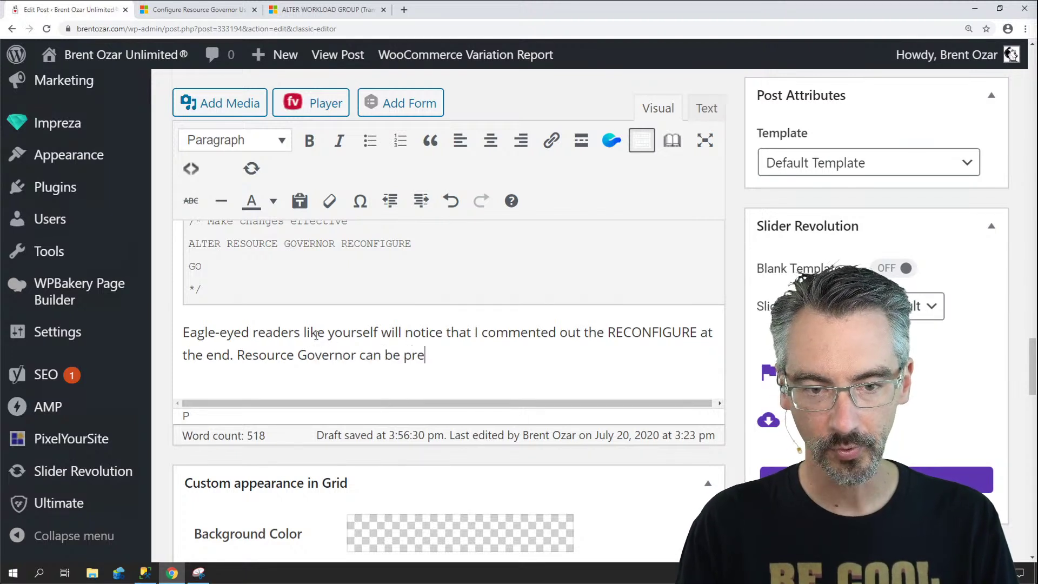
pyautogui.write('tty dangerous: you can get yourself inot a')
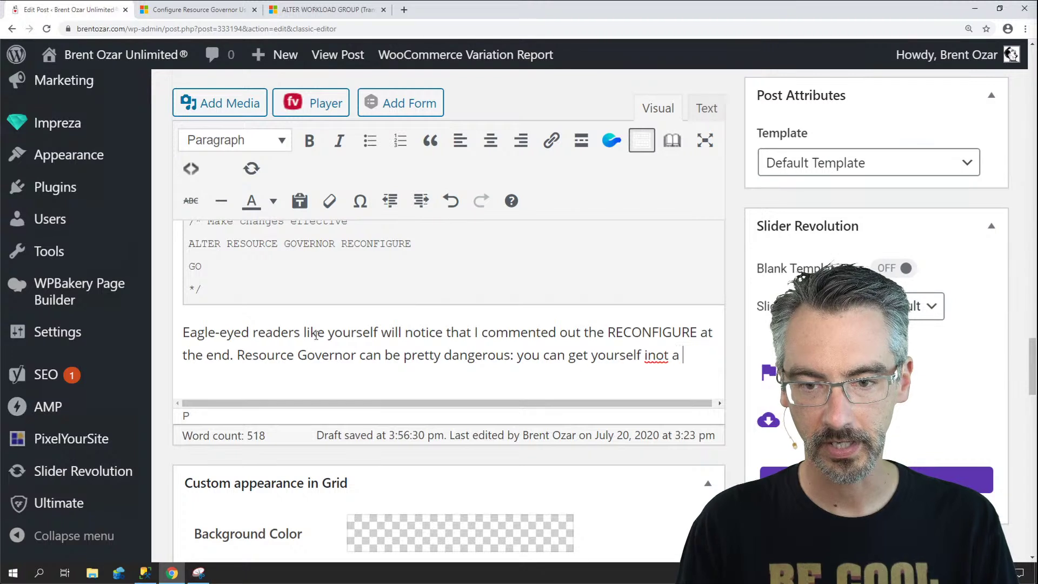
pyautogui.press('BackSpace')
pyautogui.press('BackSpace')
pyautogui.press('BackSpace')
pyautogui.write("ituation where people can'")
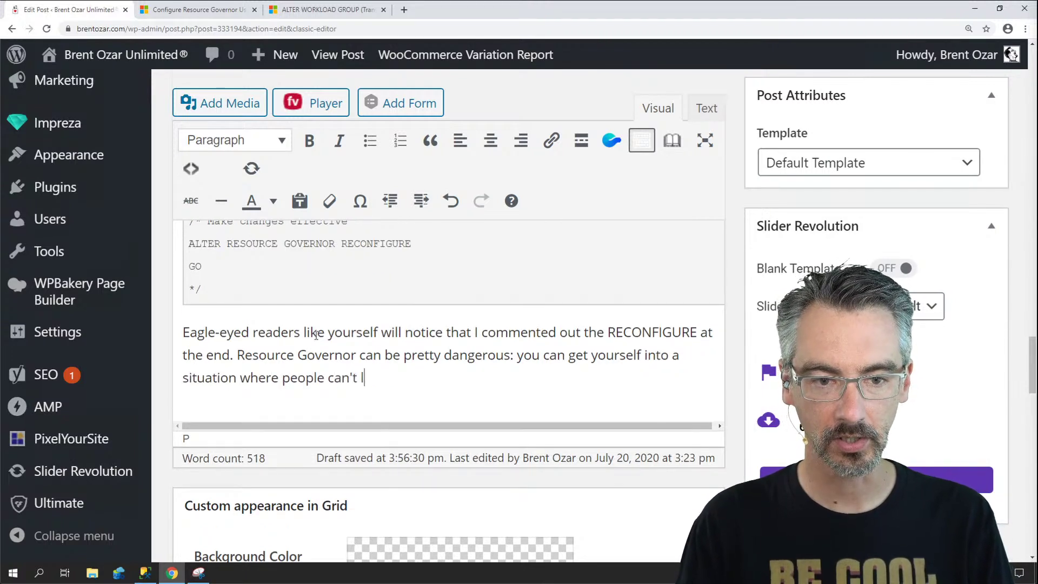
pyautogui.write('t log in because the')
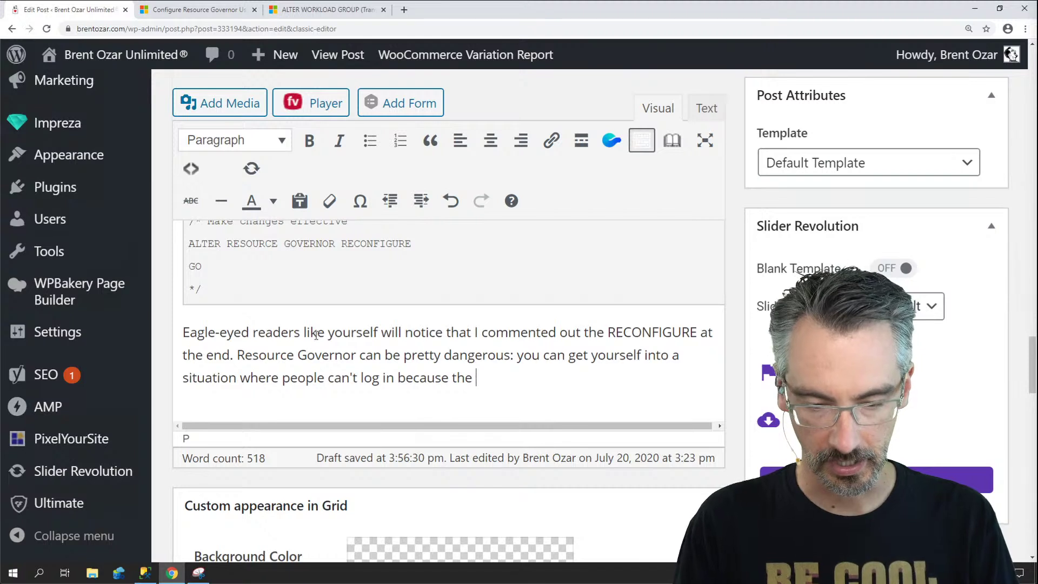
pyautogui.write('resou')
pyautogui.press('BackSpace')
pyautogui.press('BackSpace')
pyautogui.press('BackSpace')
pyautogui.press('BackSpace')
pyautogui.press('BackSpace')
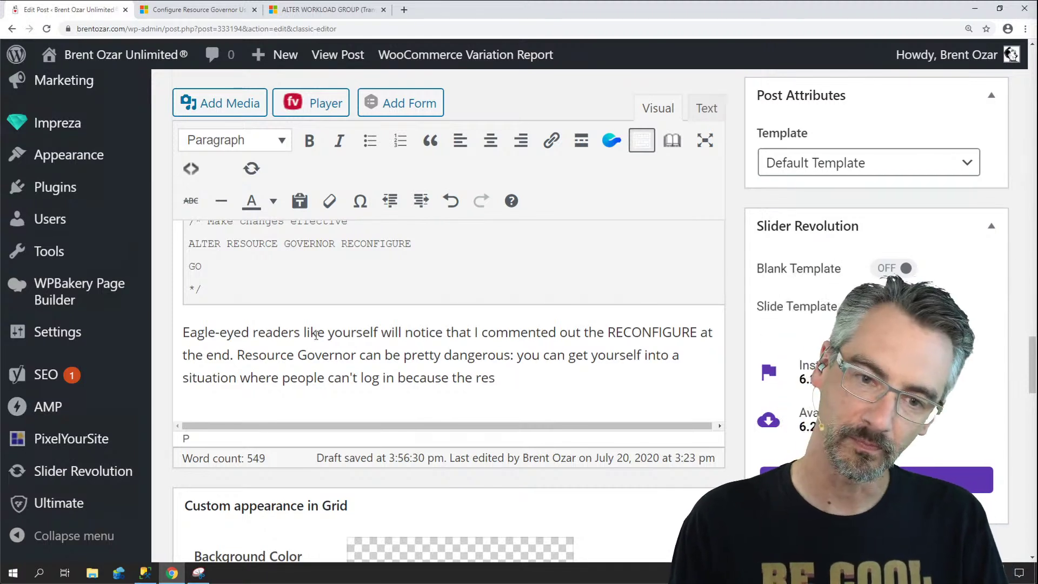
pyautogui.press('BackSpace')
pyautogui.press('BackSpace')
pyautogui.press('BackSpace')
pyautogui.press('BackSpace')
pyautogui.press('BackSpace')
pyautogui.press('BackSpace')
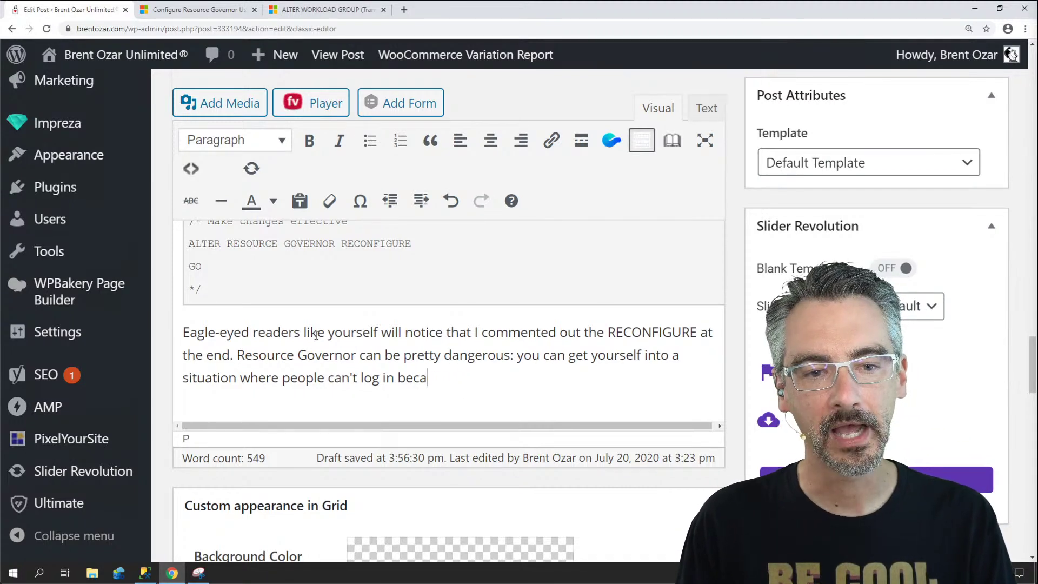
pyautogui.press('BackSpace')
pyautogui.press('BackSpace')
pyautogui.press('BackSpace')
pyautogui.press('BackSpace')
pyautogui.press('BackSpace')
pyautogui.press('BackSpace')
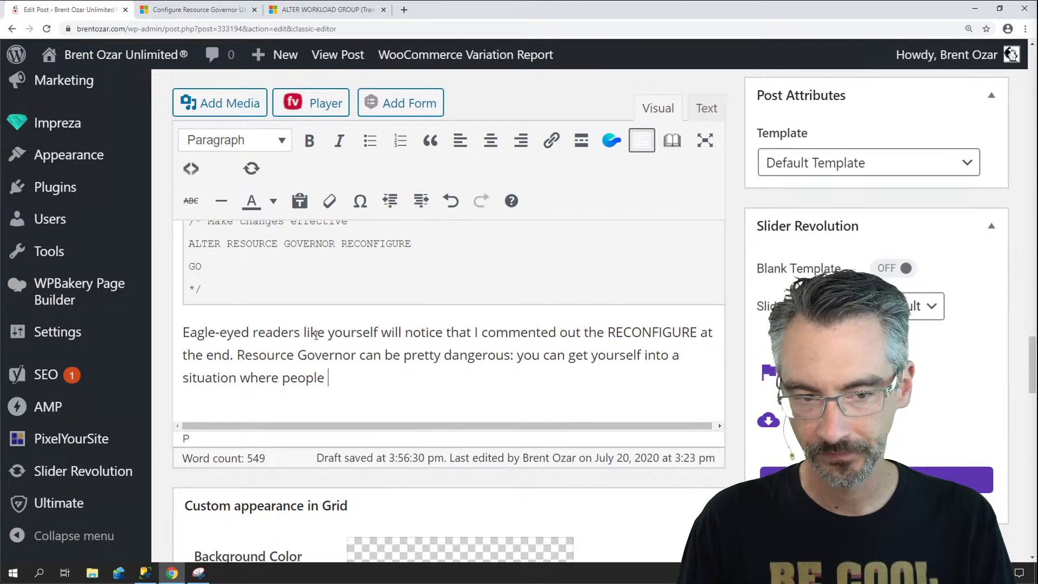
# Step: Complete the sentence after "people" with "have trouble running queries because of goofs in the classifier function."
pyautogui.write('have trouble sur')
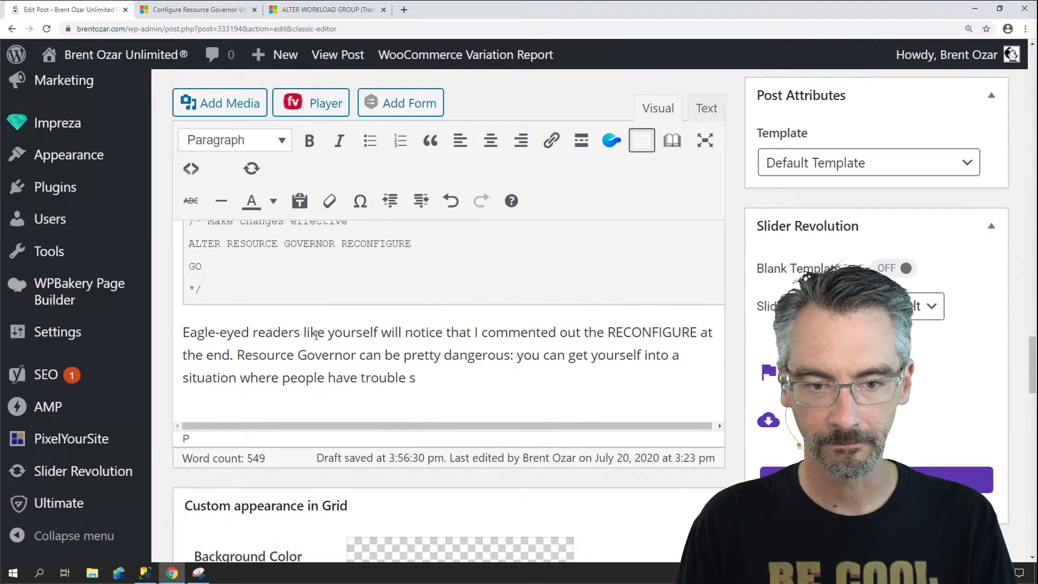
pyautogui.press('BackSpace')
pyautogui.write('running queries')
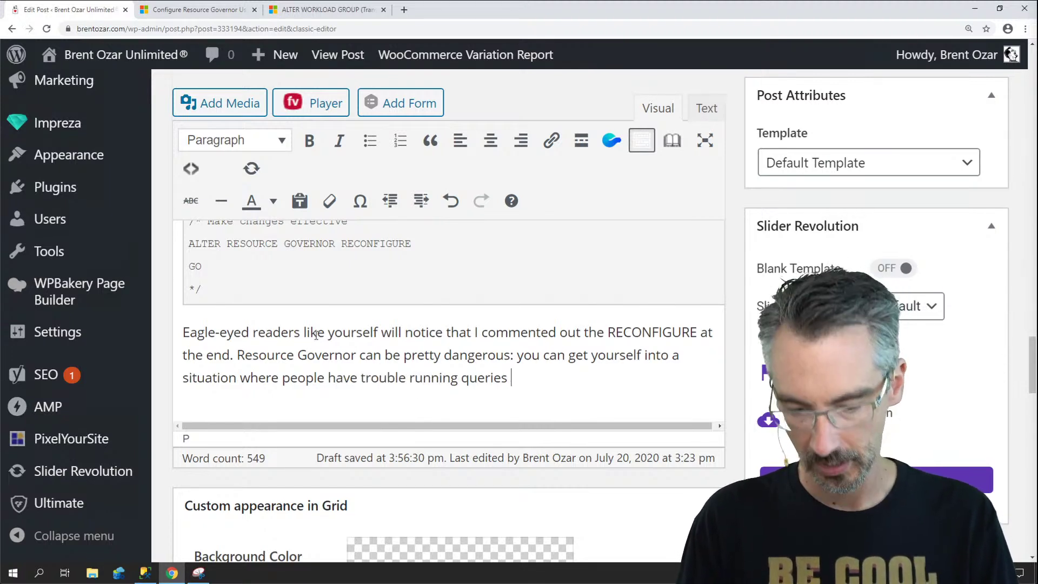
pyautogui.write(' because of g')
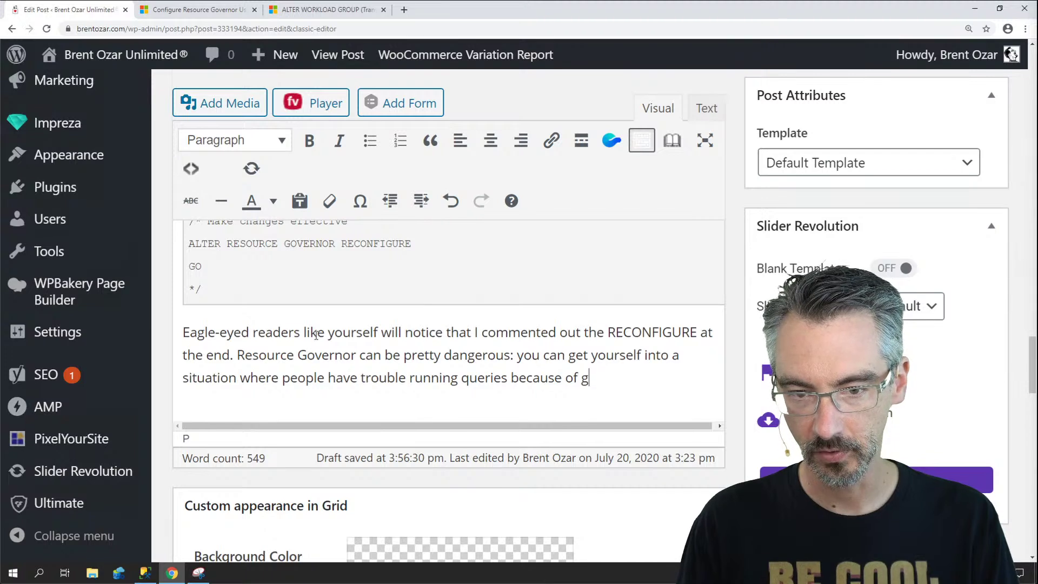
pyautogui.write('oofs in the class')
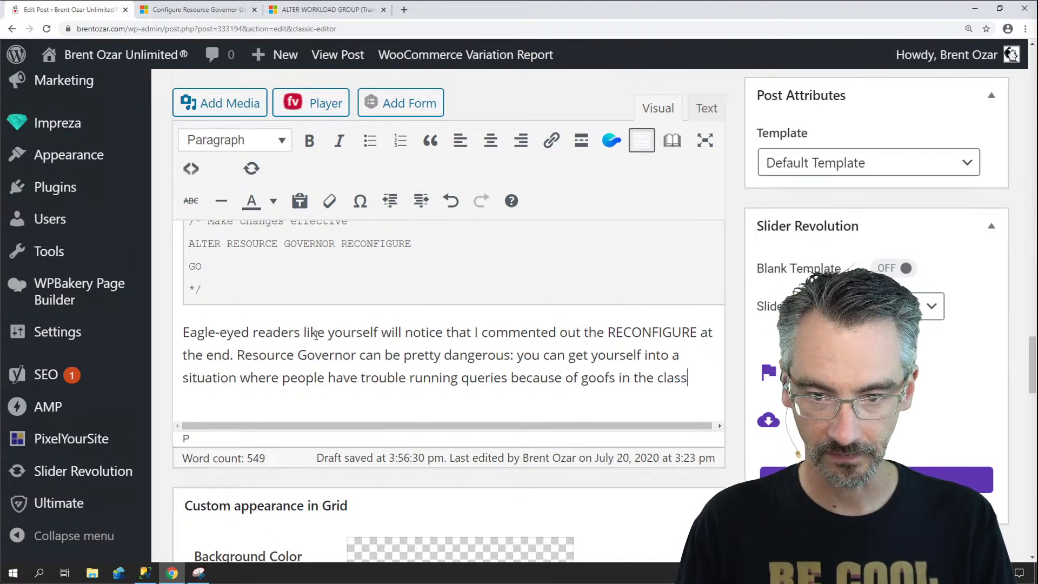
pyautogui.write('ifier function. ')
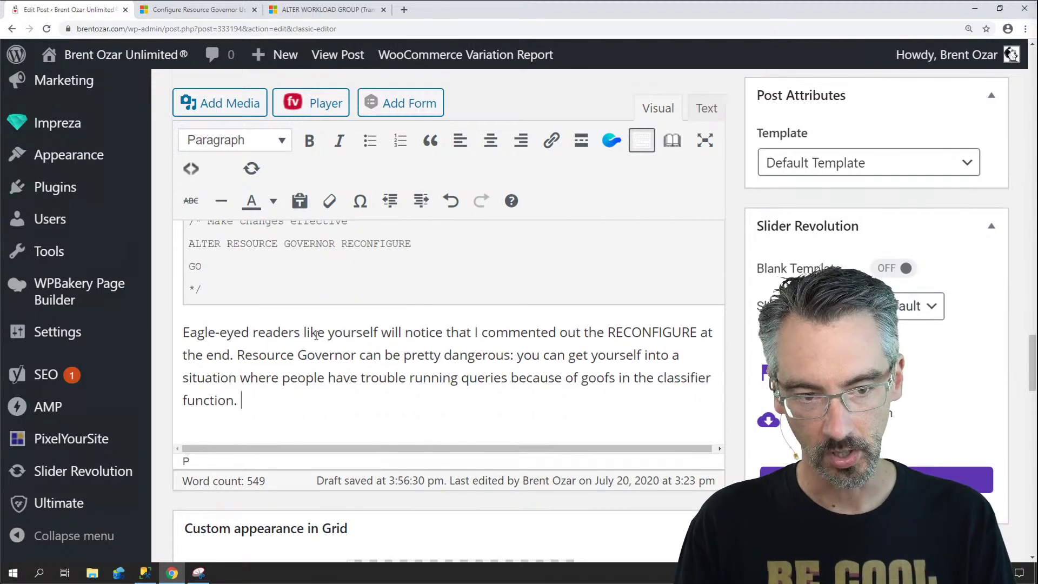
# Step: Finish the paragraph with "Only run that final RECONFIGURE in a dev environment first and make sure you're getting the results you're aiming for."
pyautogui.write('Only run that final')
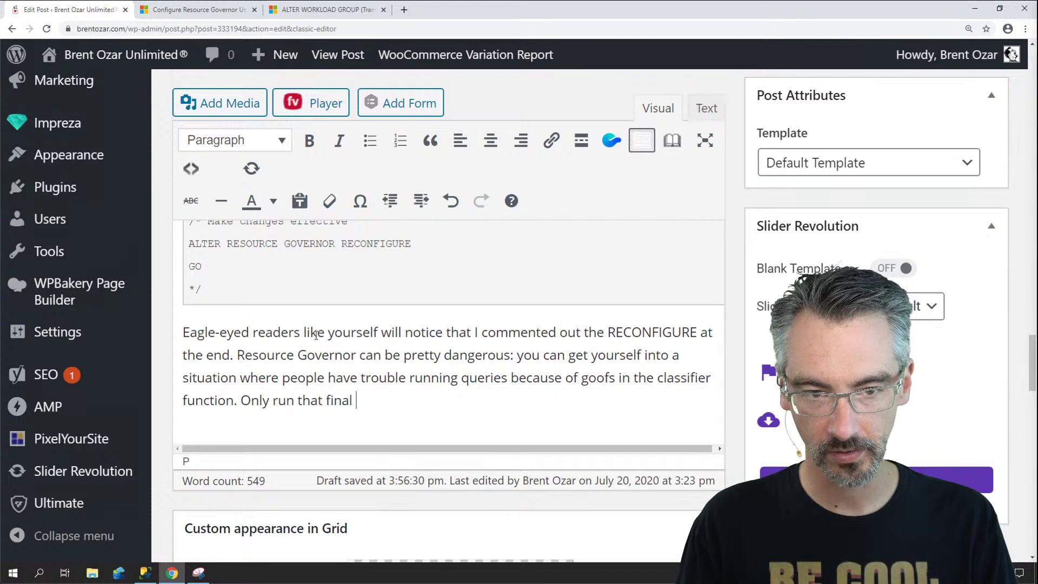
pyautogui.write(' RECONFIGURE whe')
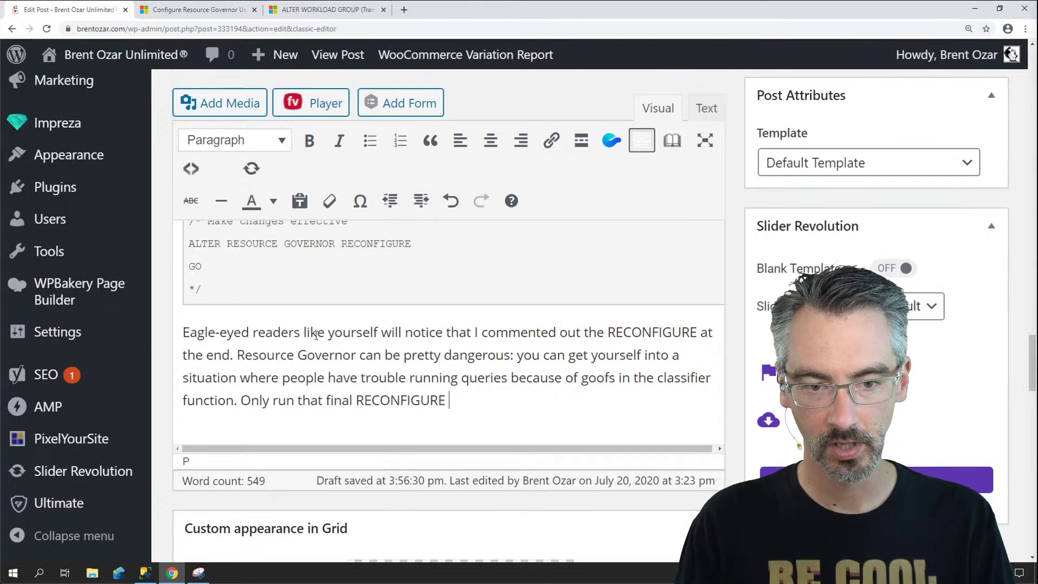
pyautogui.press('BackSpace')
pyautogui.press('BackSpace')
pyautogui.press('BackSpace')
pyautogui.write('in a dev e')
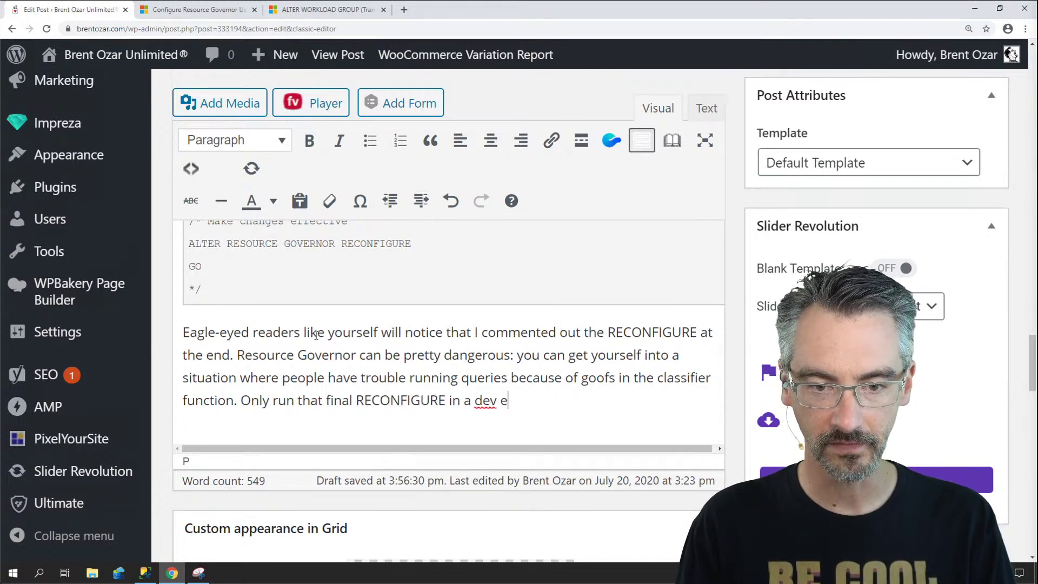
pyautogui.write('nvironment first and ')
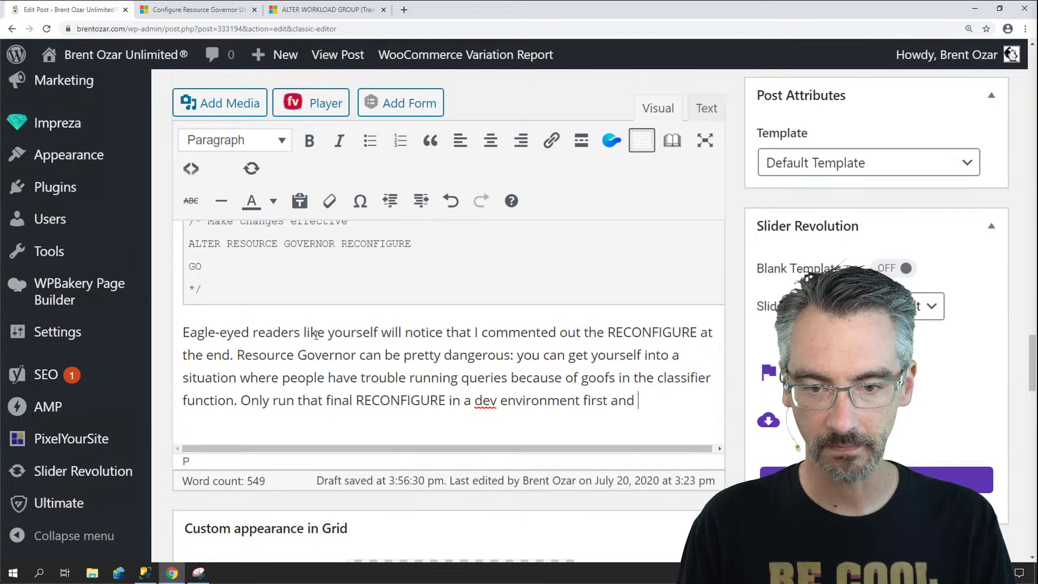
pyautogui.write("make sure you're getting ")
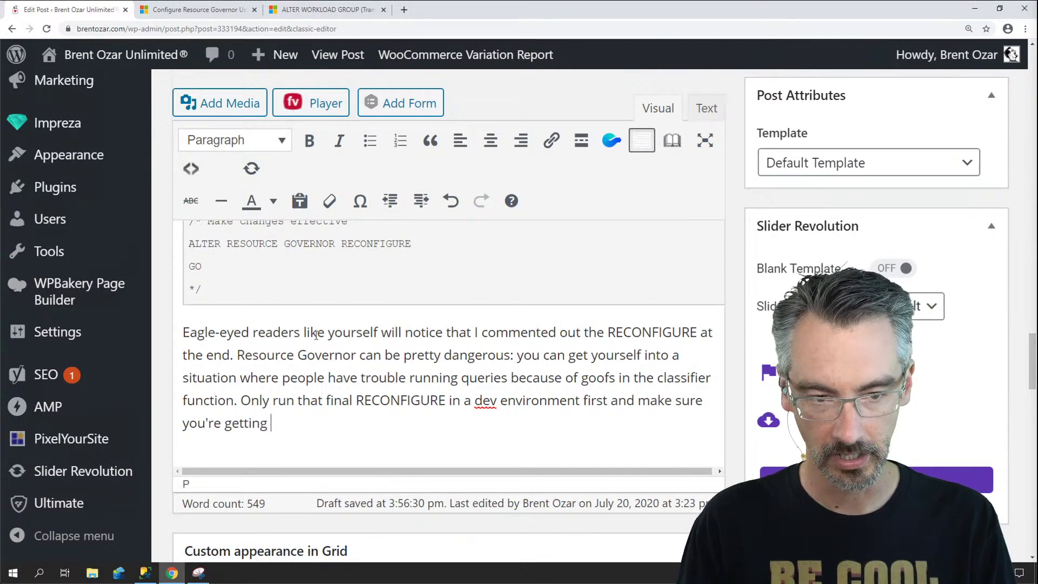
pyautogui.write("the results you're aimin")
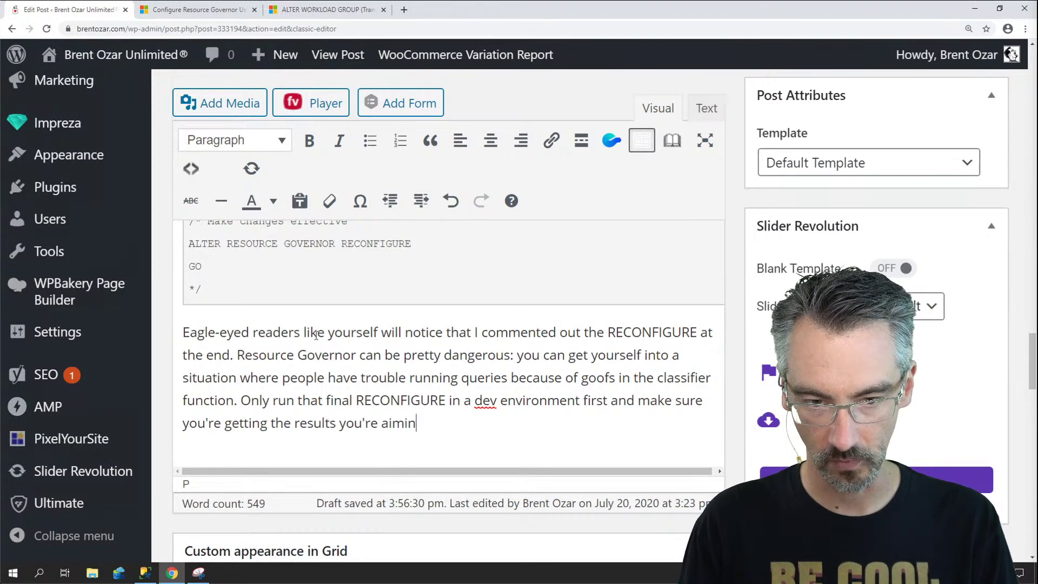
pyautogui.write('g for.')
pyautogui.press('Return')
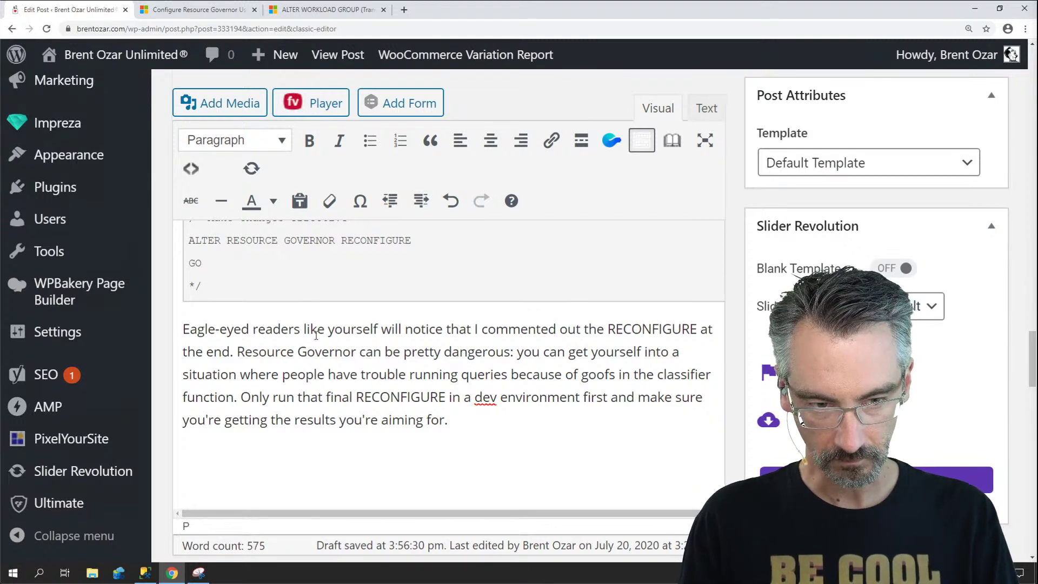
# Step: Draft "Let people run queries, and measure their" in the new paragraph, and select that line
pyautogui.write('Let people run qu')
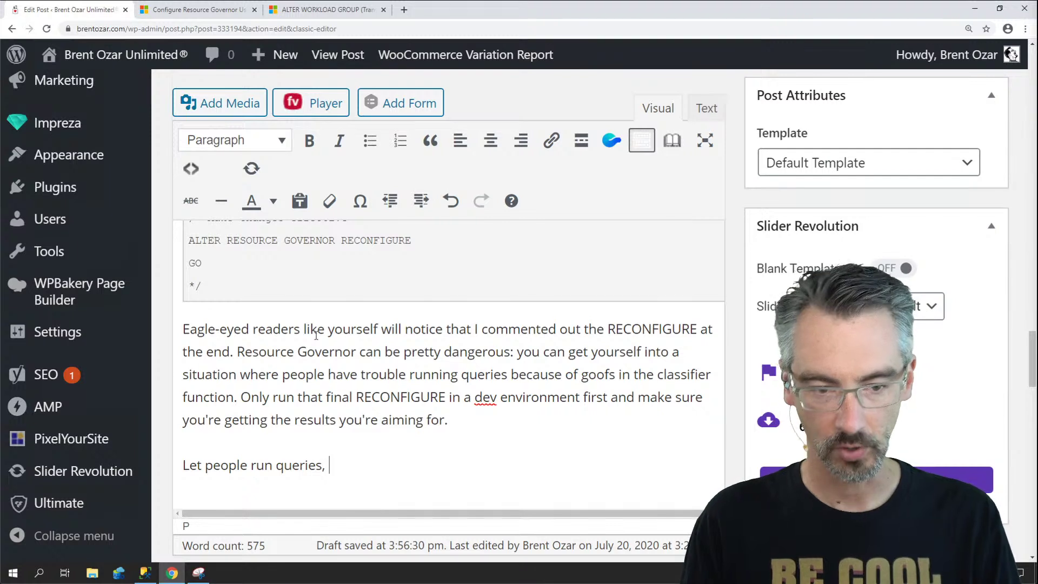
pyautogui.write('eries, ')
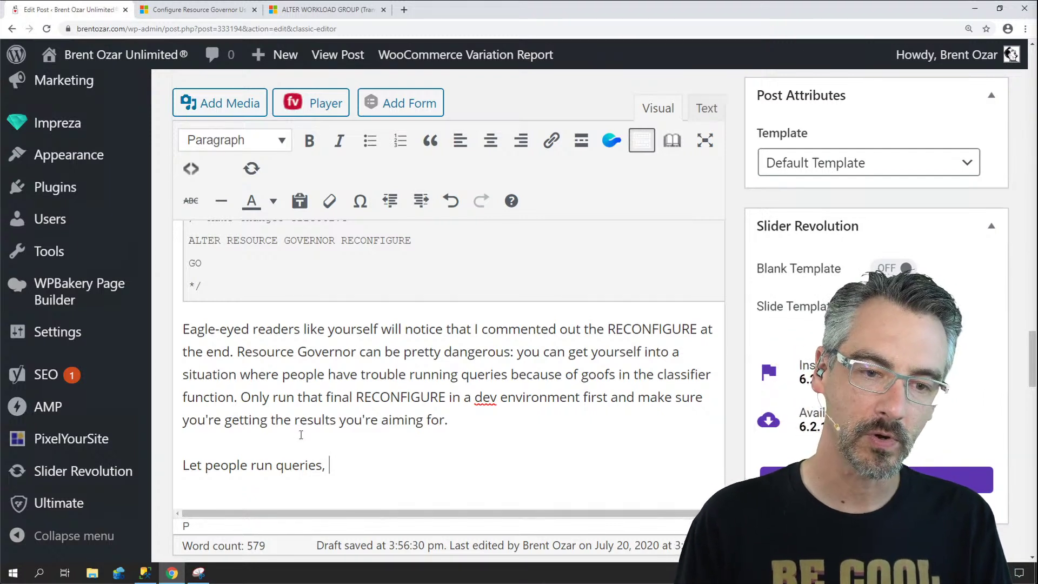
pyautogui.write('and measure their')
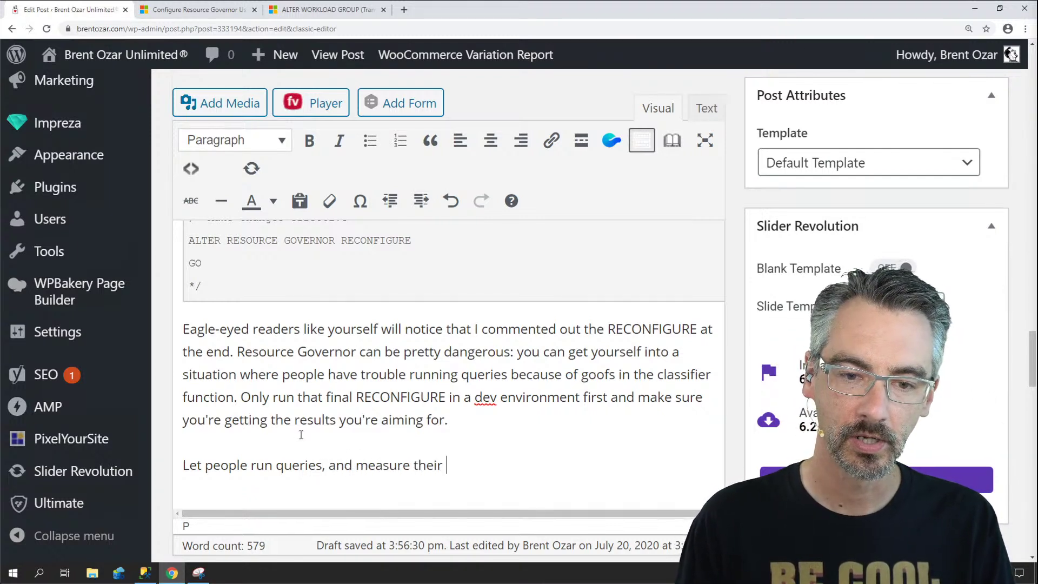
pyautogui.moveTo(445, 465); pyautogui.dragTo(170, 456)
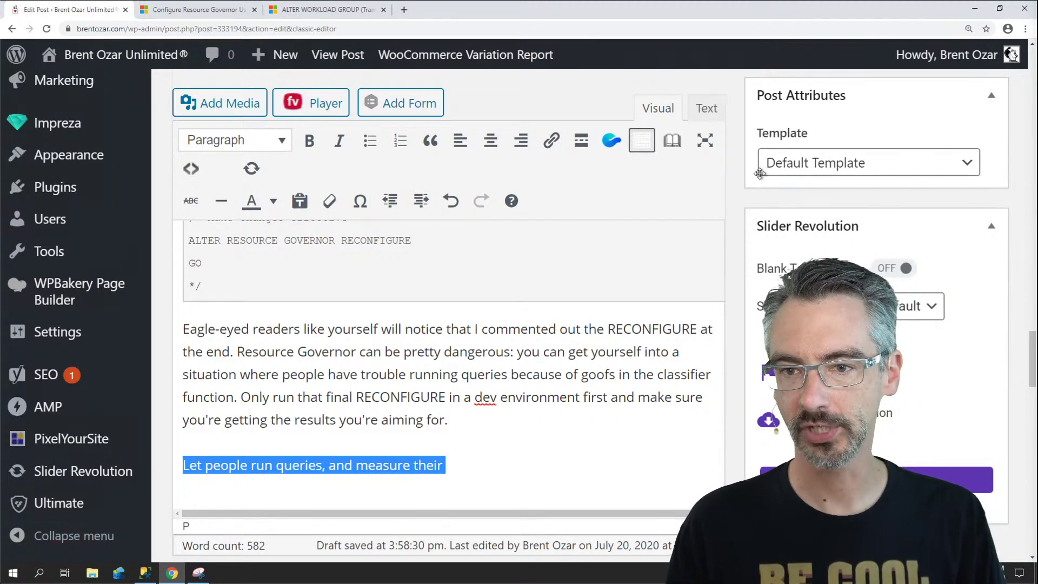
# Step: Extend the "Configure Resource Governor." heading to read "Configure Resource Governor to put people into groups."
pyautogui.scroll(2, 740, 188)
pyautogui.scroll(10, 738, 187)
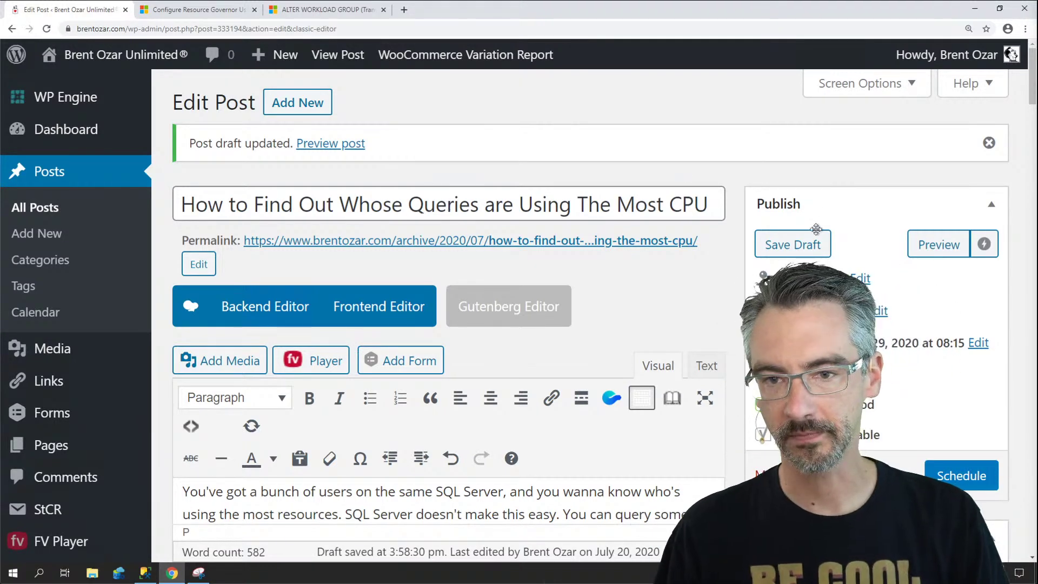
pyautogui.scroll(-5, 724, 318)
pyautogui.scroll(-8, 724, 318)
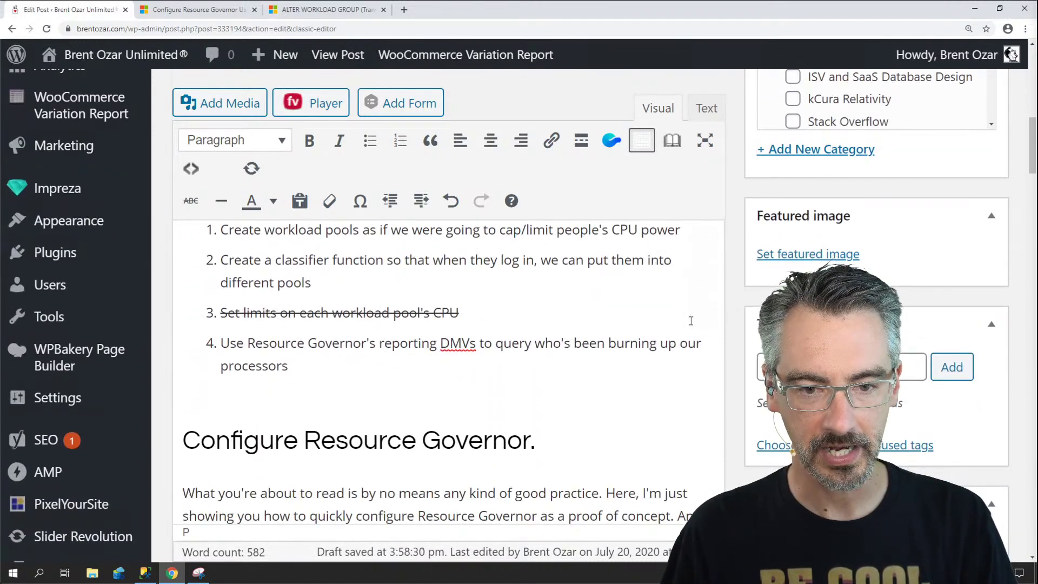
pyautogui.click(546, 441)
pyautogui.press('BackSpace')
pyautogui.write('to pu')
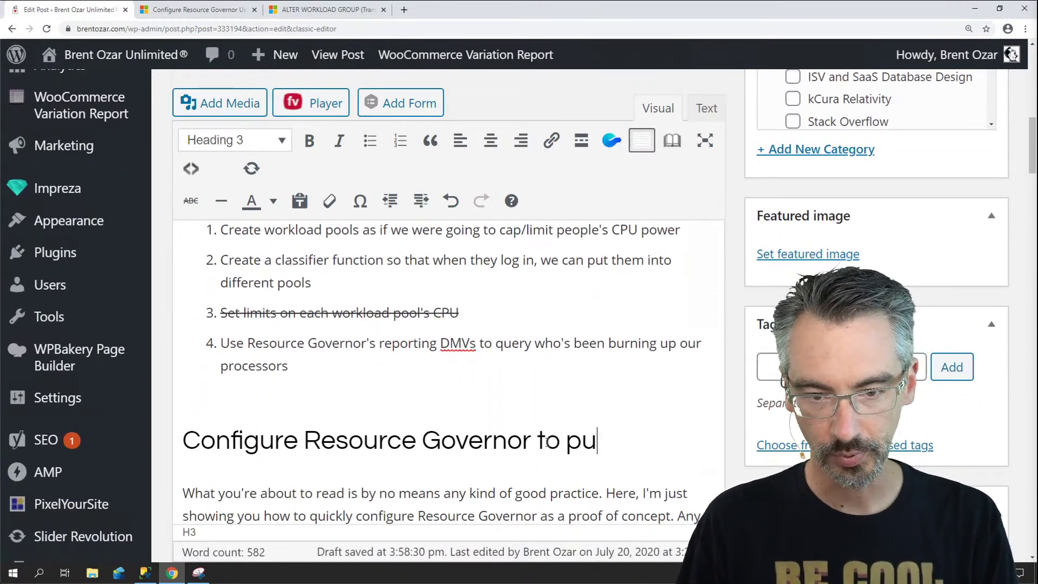
pyautogui.write('t people into groups.')
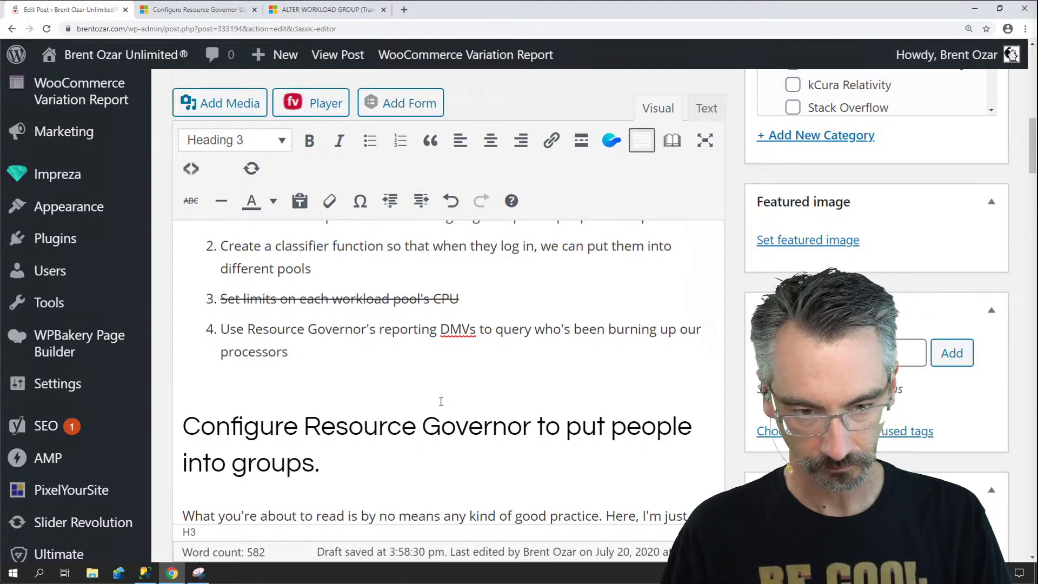
# Step: Replace the unfinished last line with "Measure which groups of users are using the most CPU." and begin a new paragraph with "To do that,"
pyautogui.scroll(-5, 440, 401)
pyautogui.scroll(-20, 440, 401)
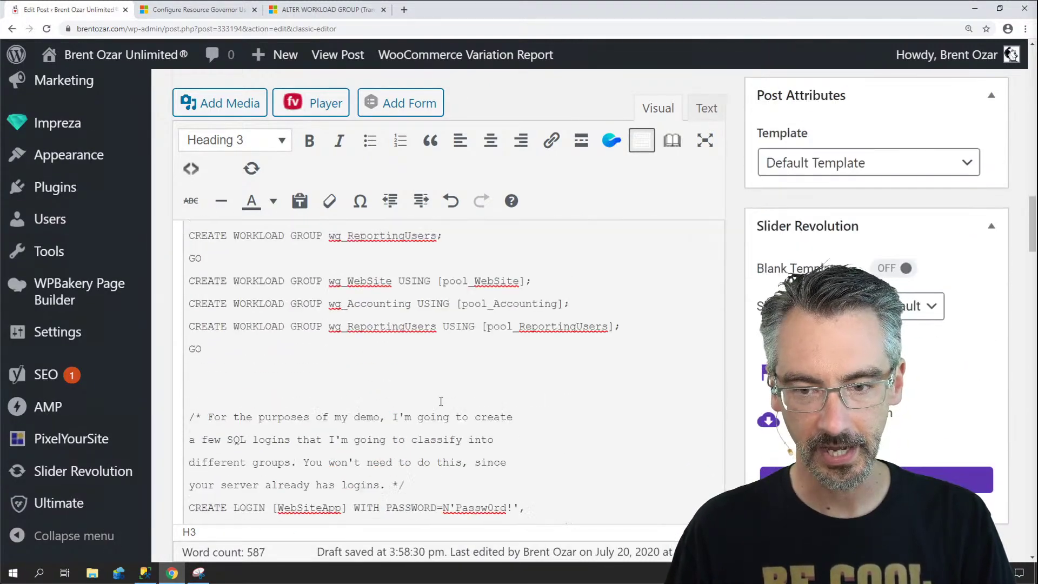
pyautogui.scroll(8, 440, 403)
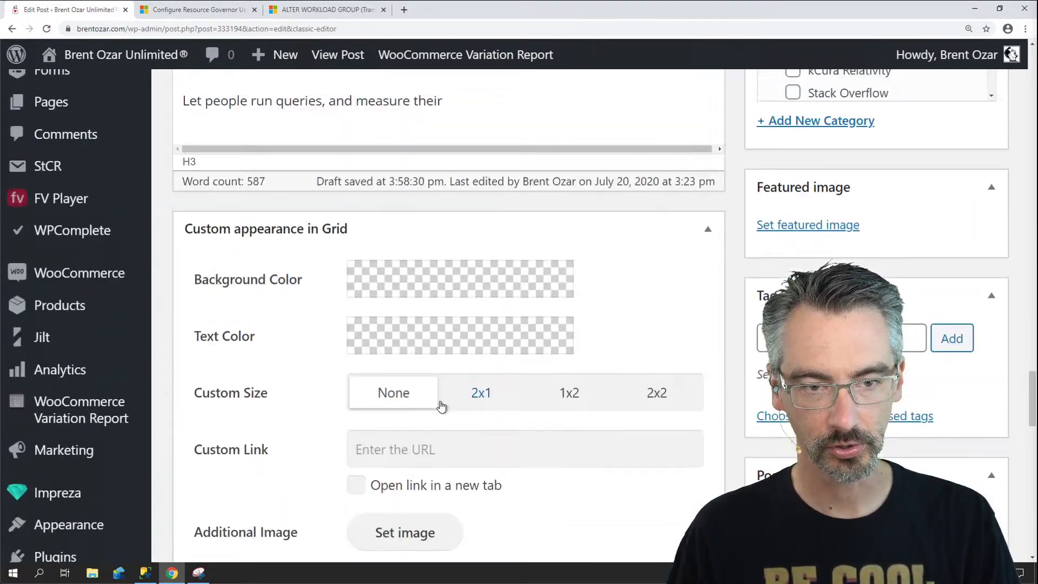
pyautogui.moveTo(447, 231); pyautogui.dragTo(170, 229)
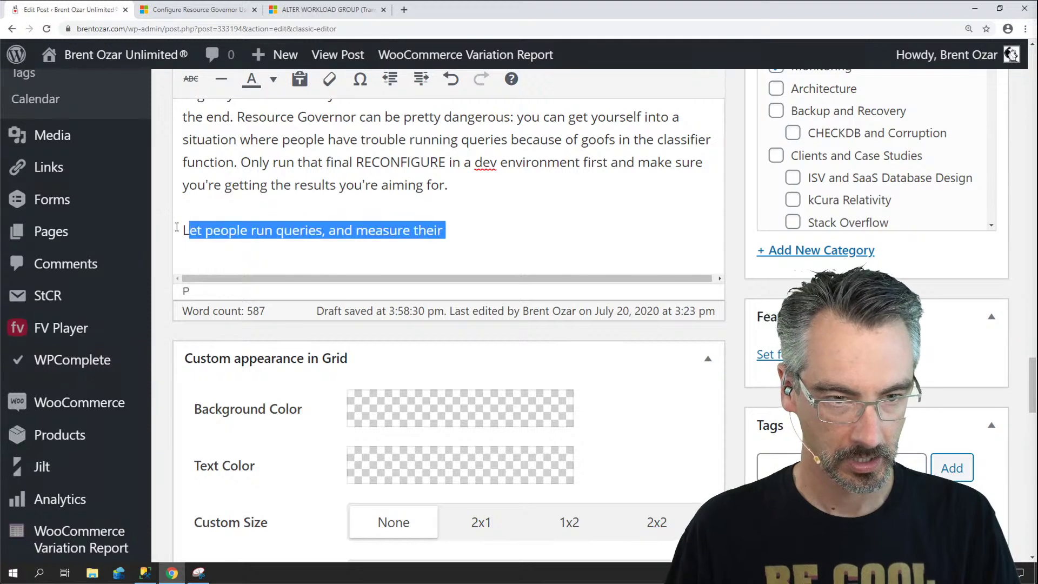
pyautogui.write('Measure which g')
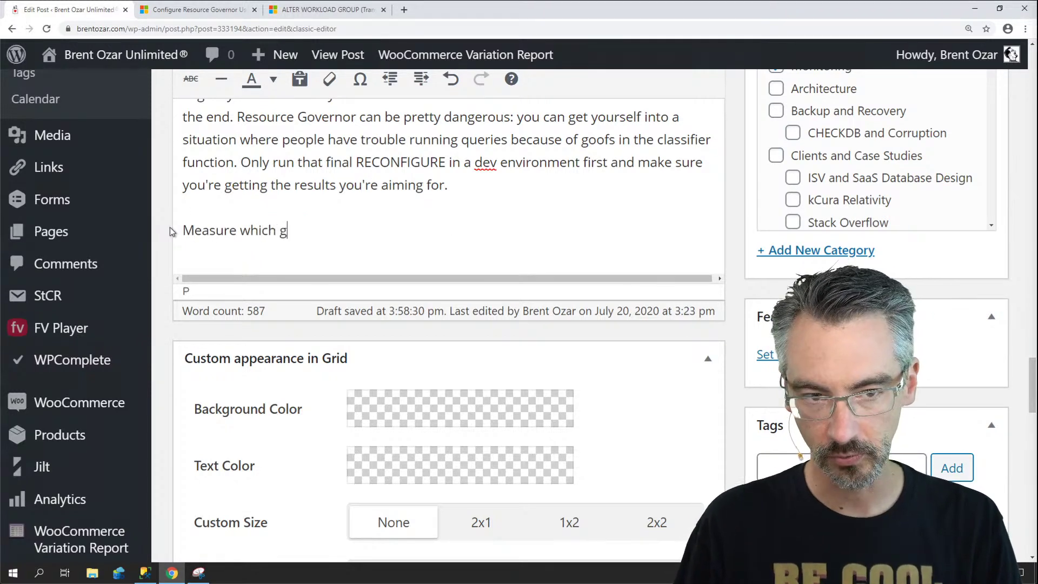
pyautogui.write('roups of users are using the most CPU.')
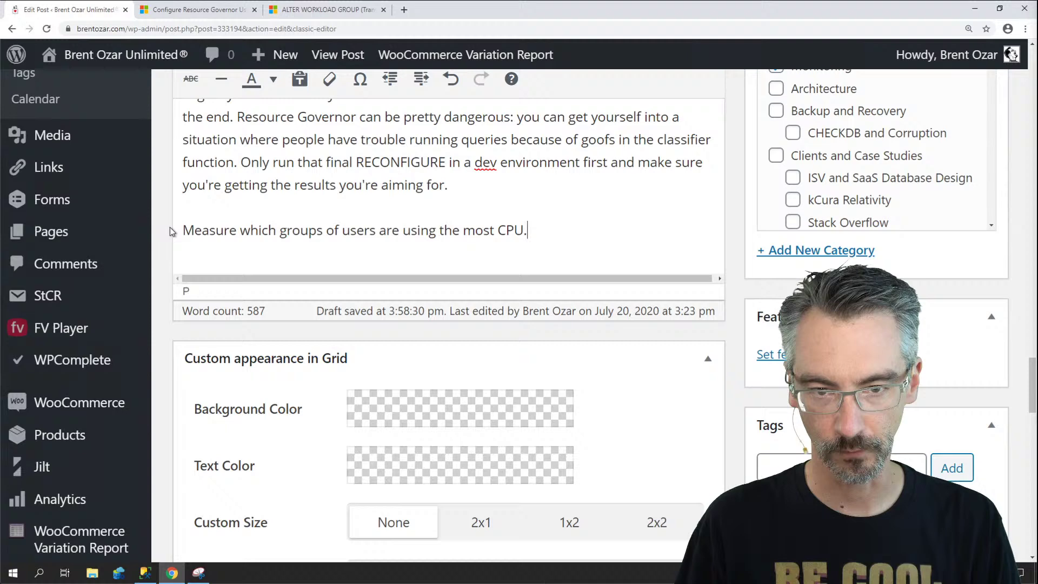
pyautogui.press('Return')
pyautogui.write('To do that,')
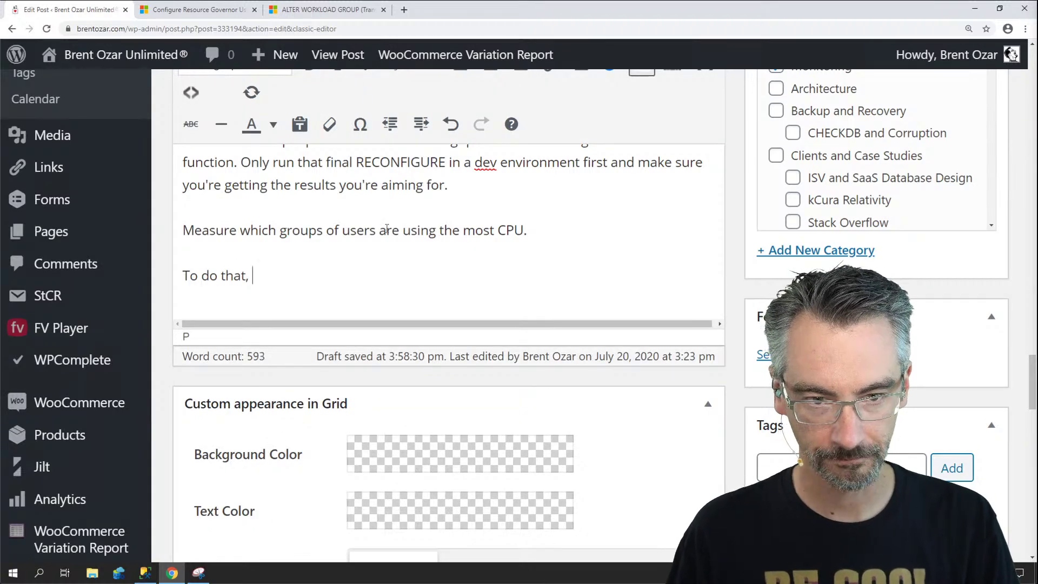
# Step: Format the "Measure which groups of users" line as Heading 3 and continue the paragraph below it with "check out the DMV"
pyautogui.moveTo(527, 231); pyautogui.dragTo(183, 230)
pyautogui.scroll(1, 229, 107)
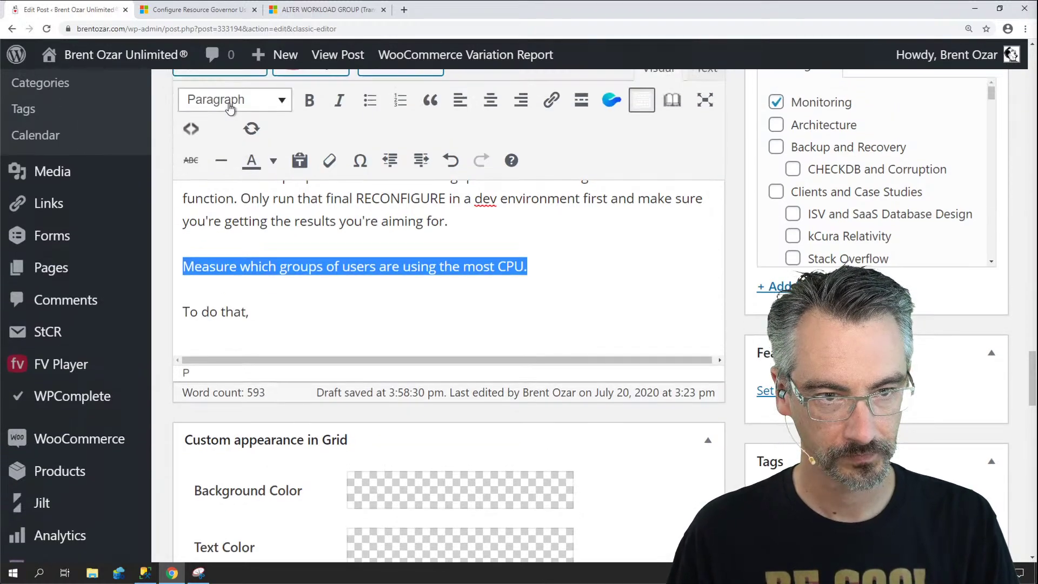
pyautogui.click(232, 102)
pyautogui.click(267, 261)
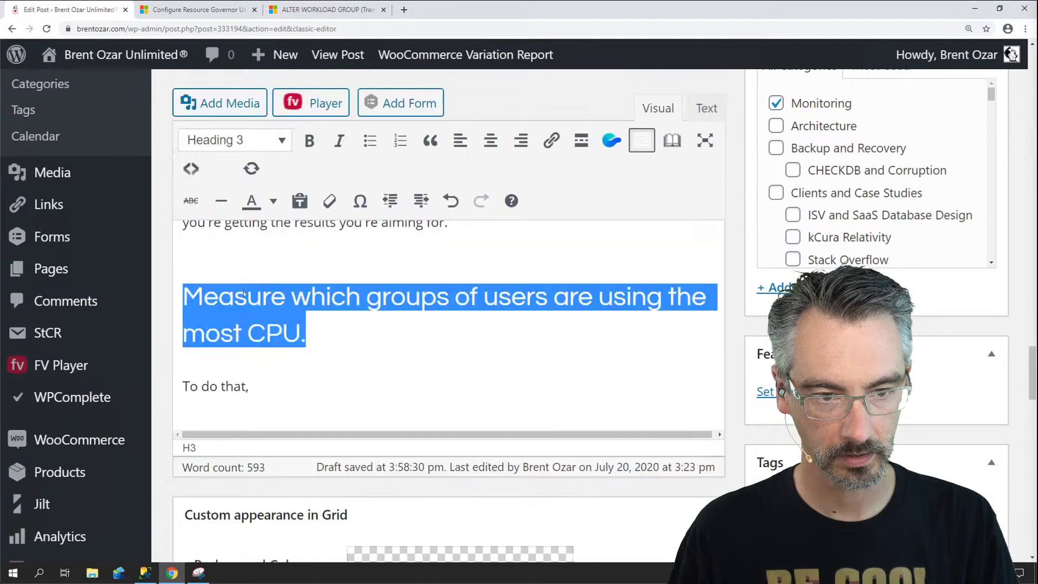
pyautogui.click(289, 386)
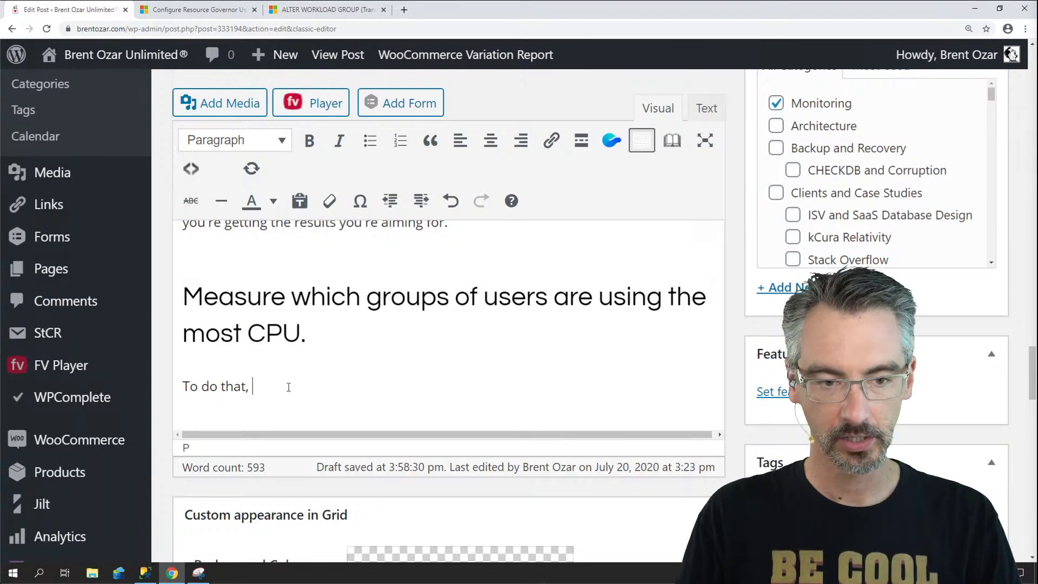
pyautogui.write('checkout the DMV')
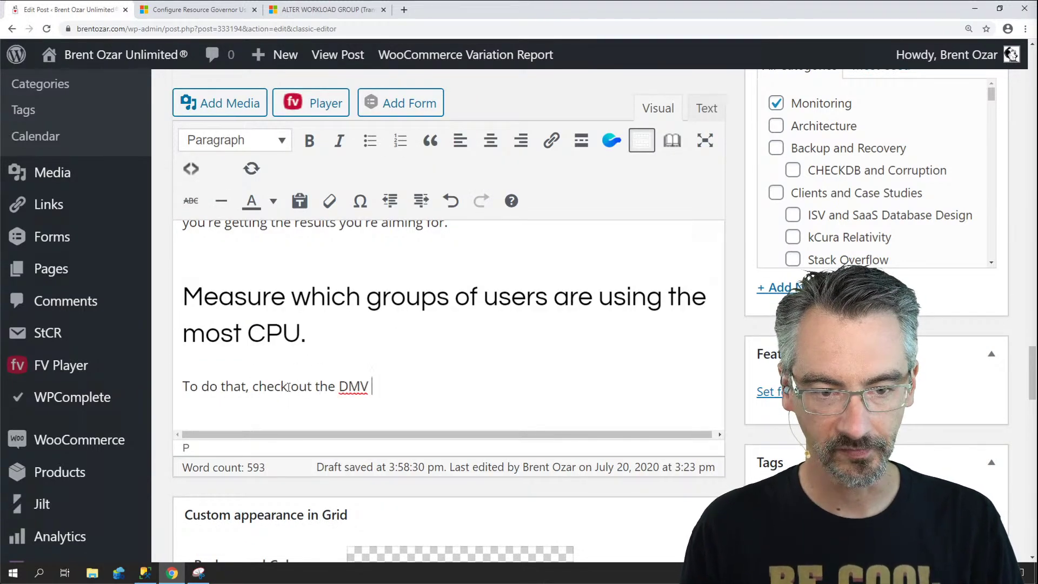
# Step: Switch to SQL Server Management Studio and copy the SELECT query on sys.dm_resource_governor_resource_pools from SQLQuery7.sql
pyautogui.click(144, 572)
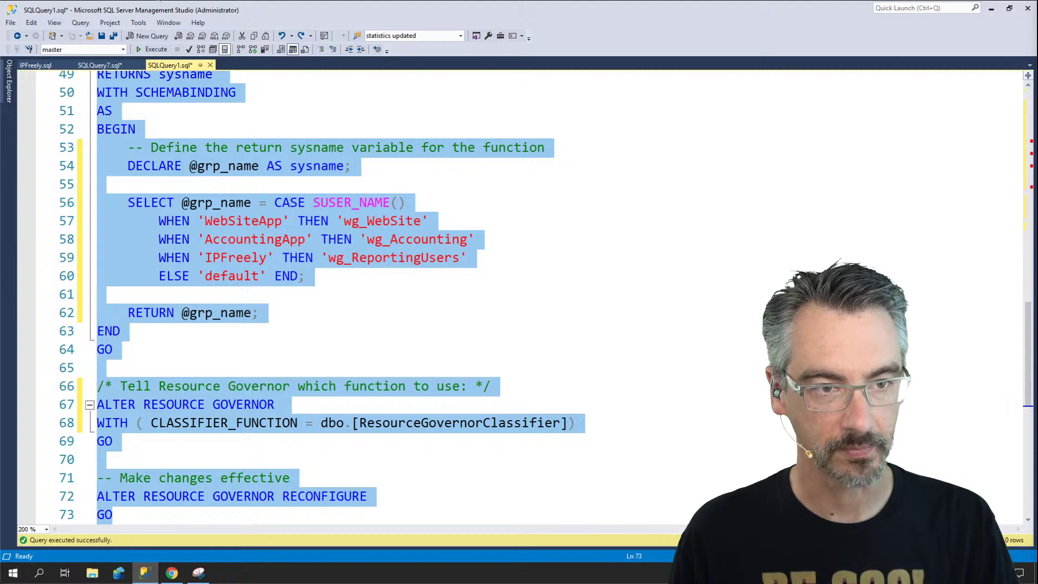
pyautogui.click(95, 67)
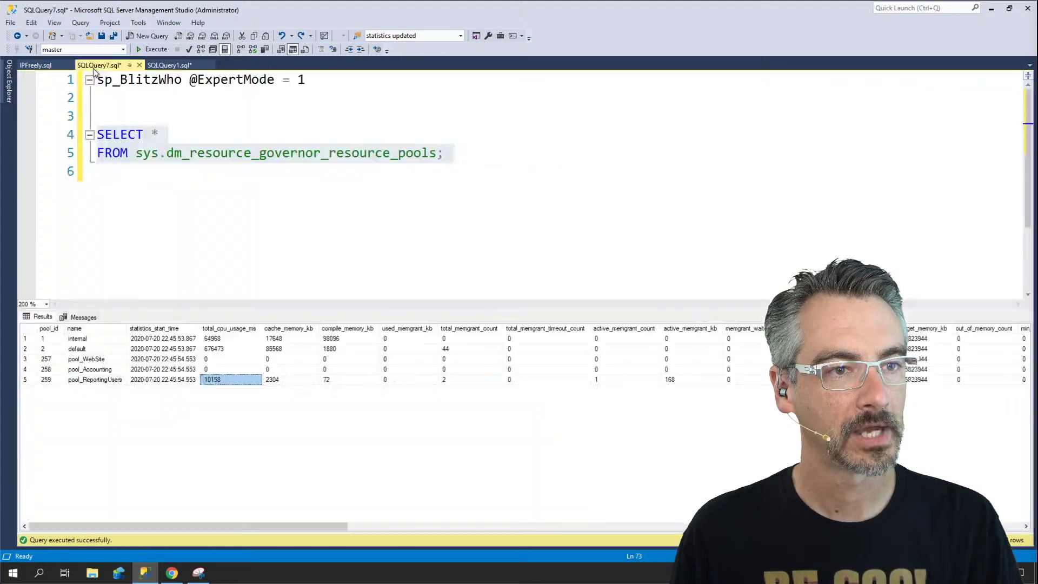
pyautogui.click(201, 164)
pyautogui.hotkey('shift', 'Left')
pyautogui.hotkey('shift', 'Left')
pyautogui.hotkey('shift', 'Left')
pyautogui.keyDown('shift'); pyautogui.click(59, 135); pyautogui.keyUp('shift')
pyautogui.hotkey('ctrl', 'c')
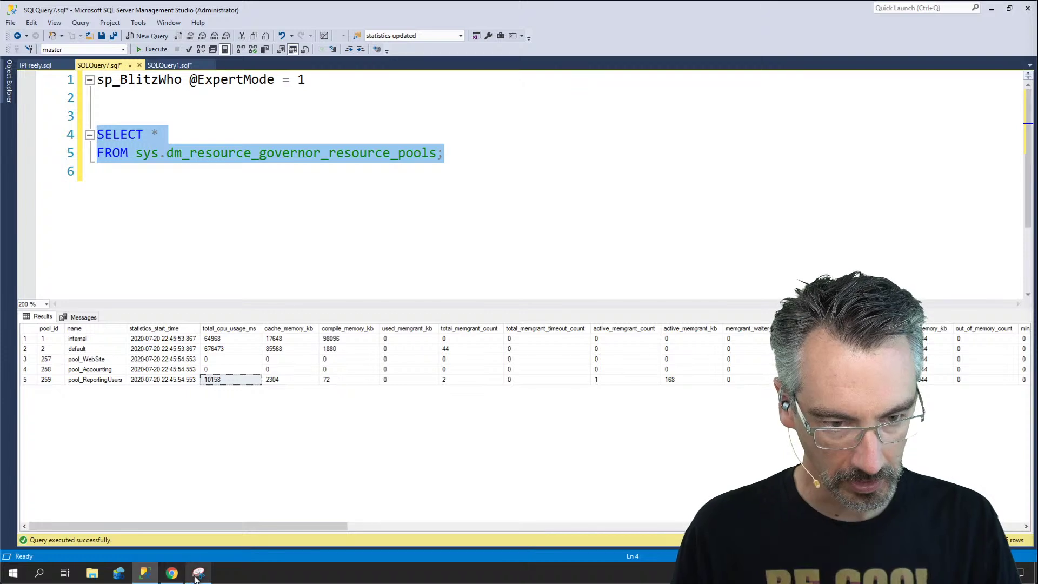
# Step: Back in the WordPress post, insert the copied query as a Transact-SQL code block below the "check out the DMV" line
pyautogui.click(172, 574)
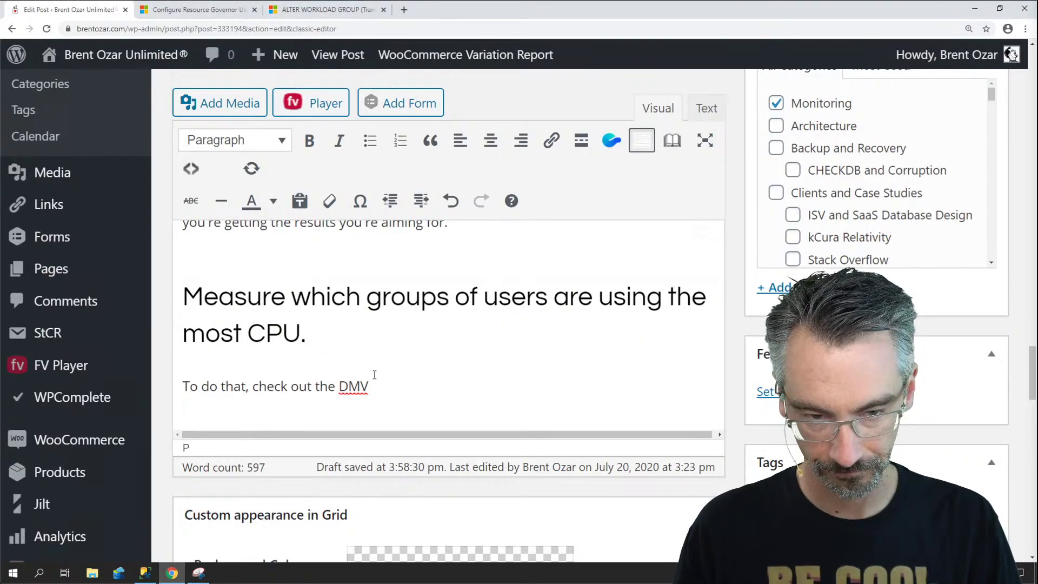
pyautogui.press('Return')
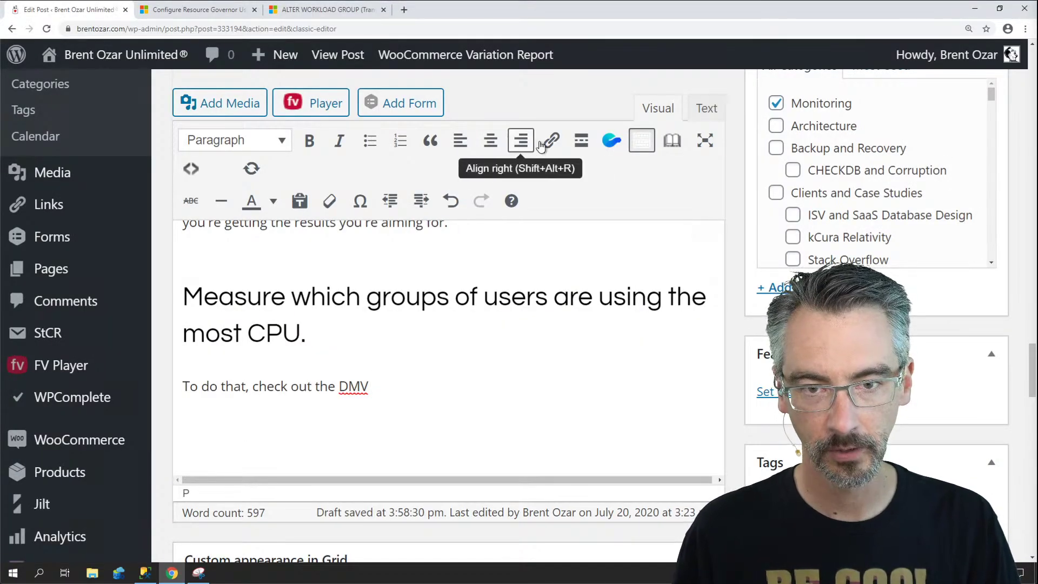
pyautogui.click(191, 168)
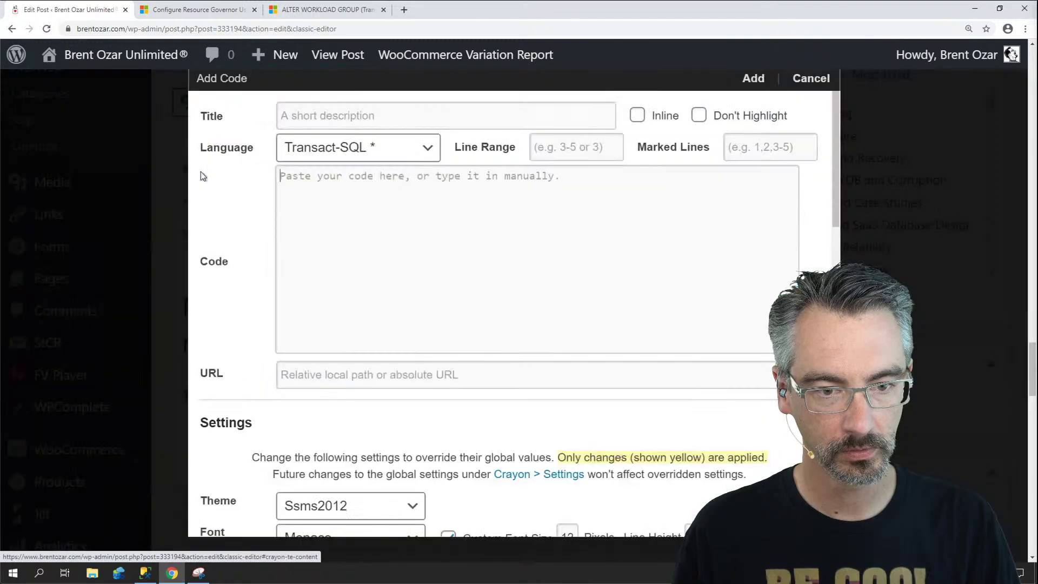
pyautogui.hotkey('ctrl', 'v')
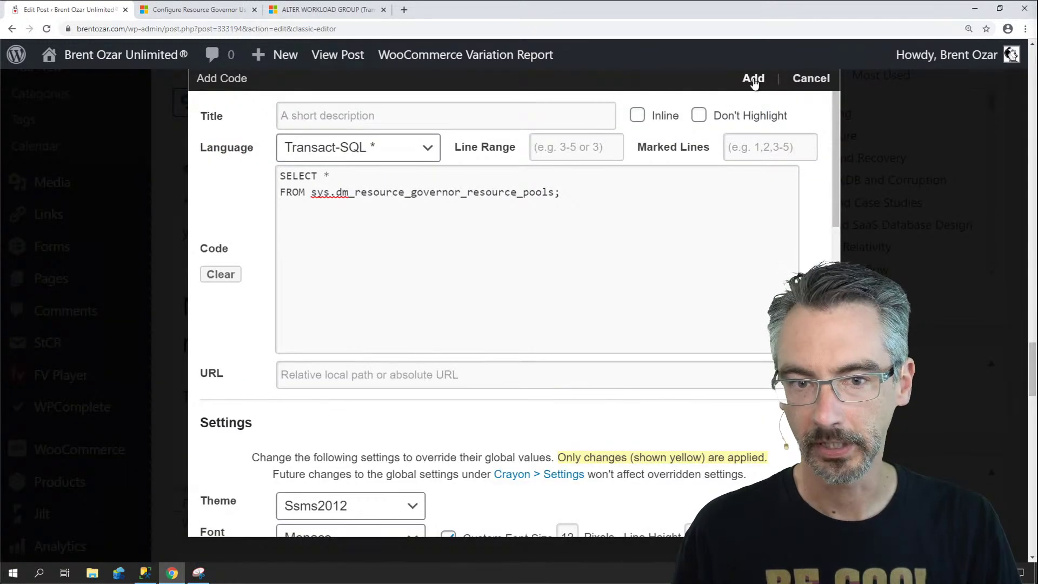
pyautogui.click(753, 77)
# Step: Complete the "check out the DMV" line with "sys.dm_resource_governor_resource_pools:" and copy the DMV name without the colon
pyautogui.click(380, 323)
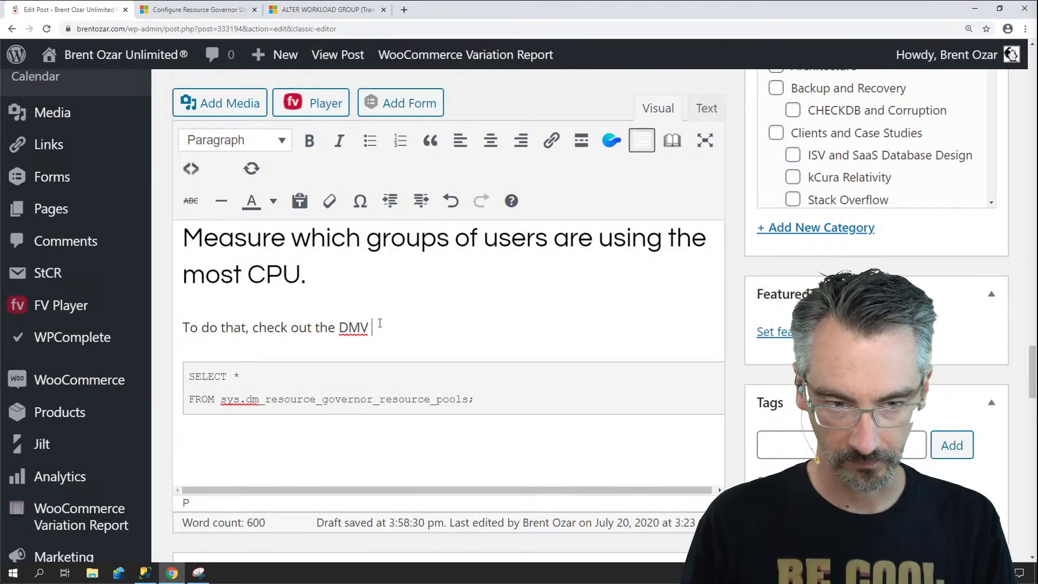
pyautogui.write('sys.dm_resource_governor_resource_pools:')
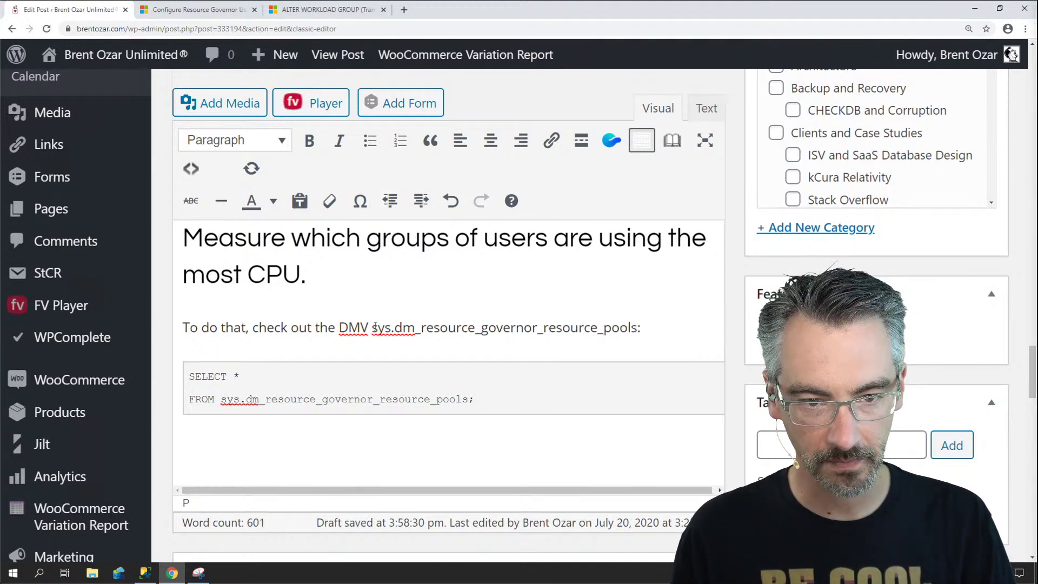
pyautogui.rightClick(634, 329)
pyautogui.keyDown('shift'); pyautogui.click(635, 328); pyautogui.keyUp('shift')
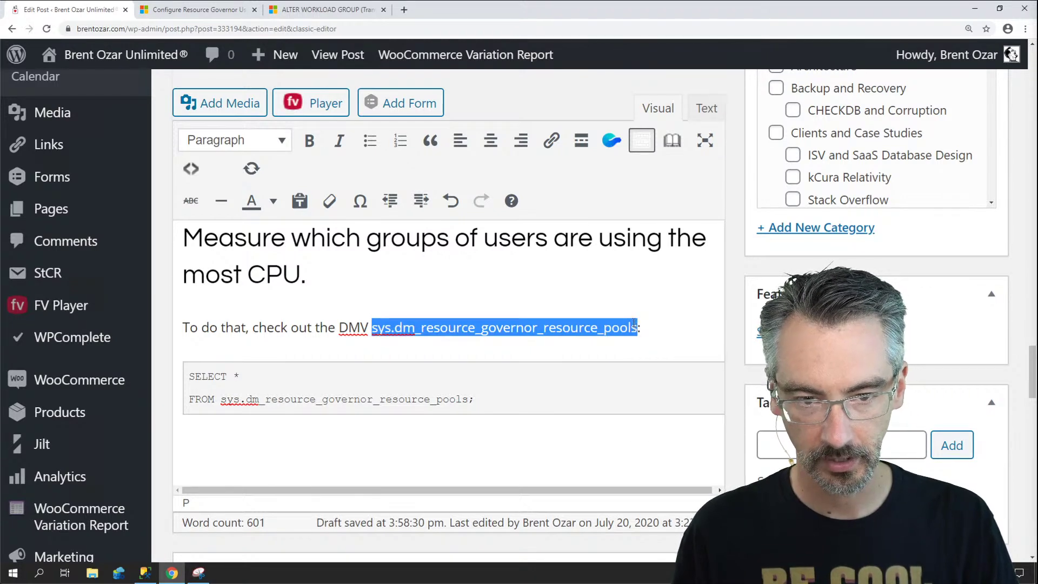
pyautogui.hotkey('ctrl', 'c')
# Step: Search the web for the copied DMV name in a new browser tab, open its Microsoft Docs page and copy the page address
pyautogui.hotkey('ctrl', 't')
pyautogui.hotkey('ctrl', 'v')
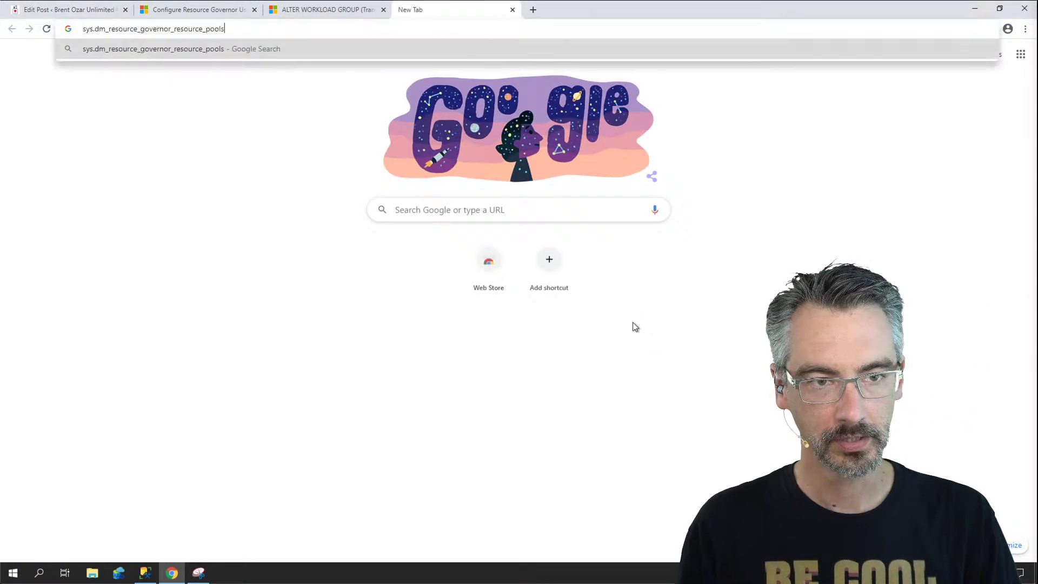
pyautogui.press('Return')
pyautogui.click(238, 150)
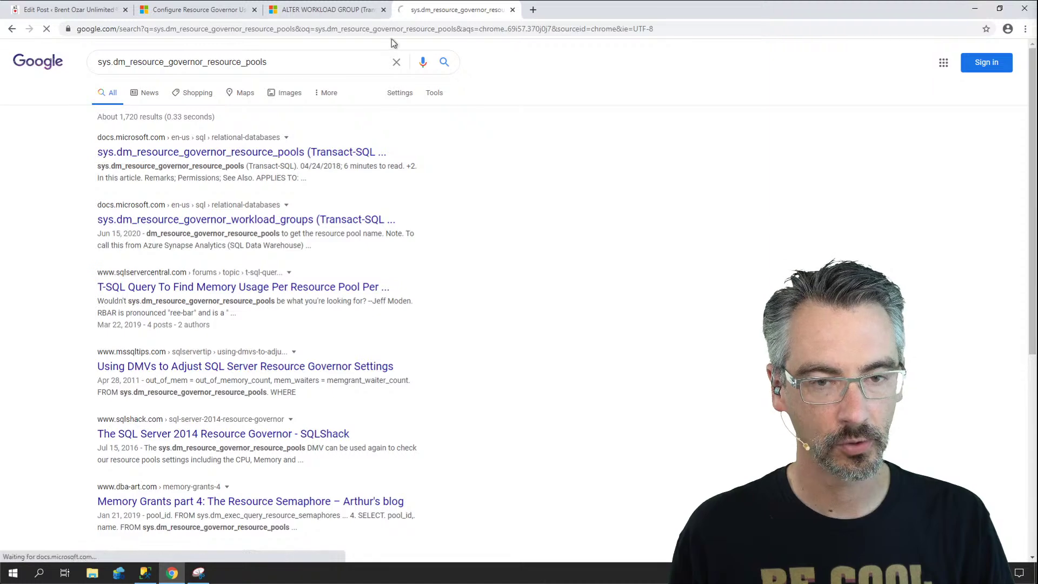
pyautogui.click(406, 31)
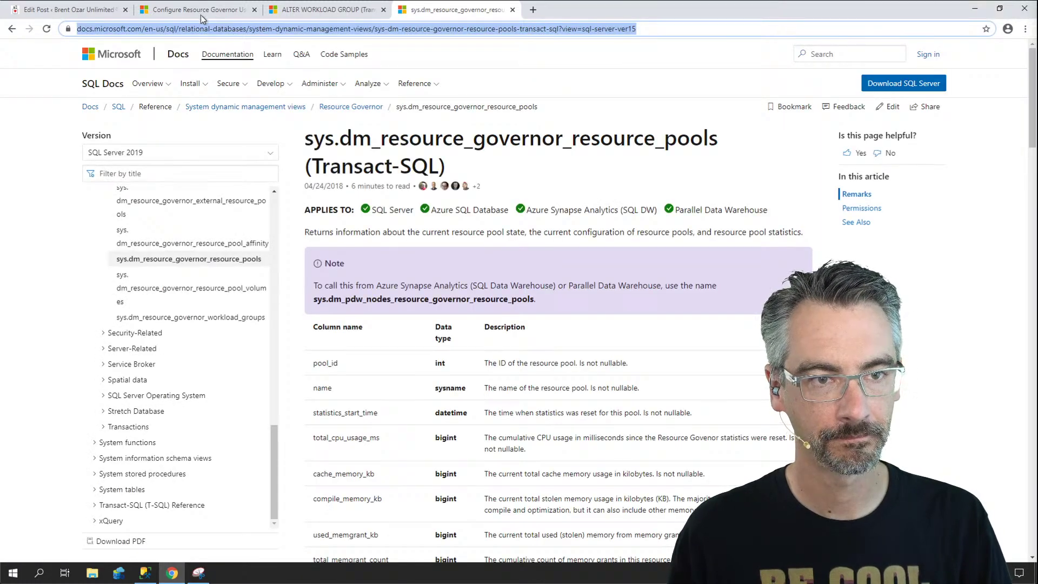
# Step: Back in the post, link the DMV name to the copied docs address, removing the "?view=sql-server-ver15" ending
pyautogui.click(83, 15)
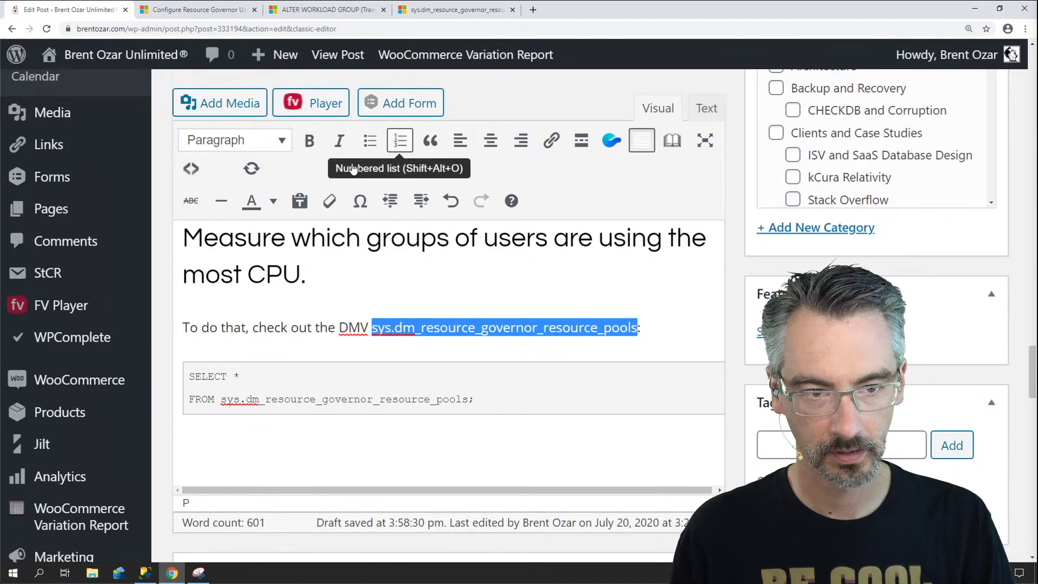
pyautogui.click(551, 141)
pyautogui.hotkey('ctrl', 'v')
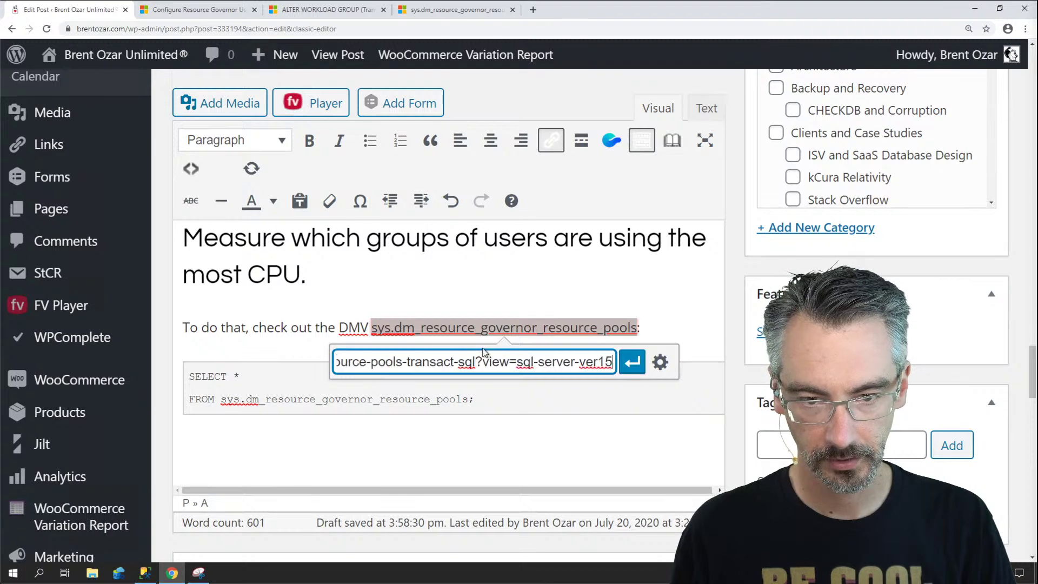
pyautogui.press('BackSpace')
pyautogui.press('BackSpace')
pyautogui.press('BackSpace')
pyautogui.press('BackSpace')
pyautogui.press('BackSpace')
pyautogui.press('BackSpace')
pyautogui.press('BackSpace')
pyautogui.press('BackSpace')
pyautogui.press('BackSpace')
pyautogui.press('BackSpace')
pyautogui.press('BackSpace')
pyautogui.press('BackSpace')
pyautogui.press('BackSpace')
pyautogui.press('BackSpace')
pyautogui.press('BackSpace')
pyautogui.press('BackSpace')
pyautogui.press('BackSpace')
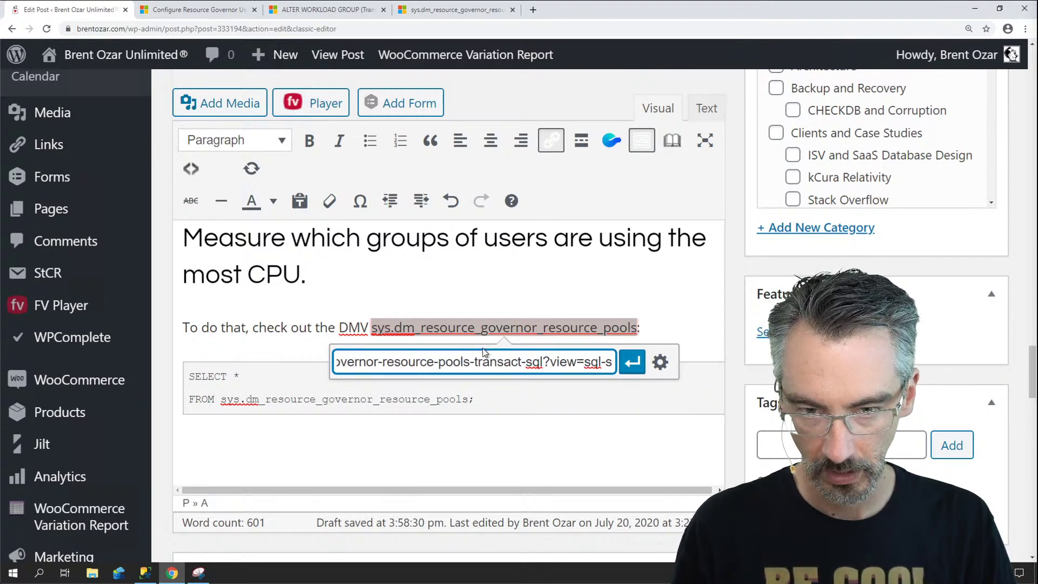
pyautogui.press('BackSpace')
pyautogui.press('BackSpace')
pyautogui.press('BackSpace')
pyautogui.press('BackSpace')
pyautogui.press('BackSpace')
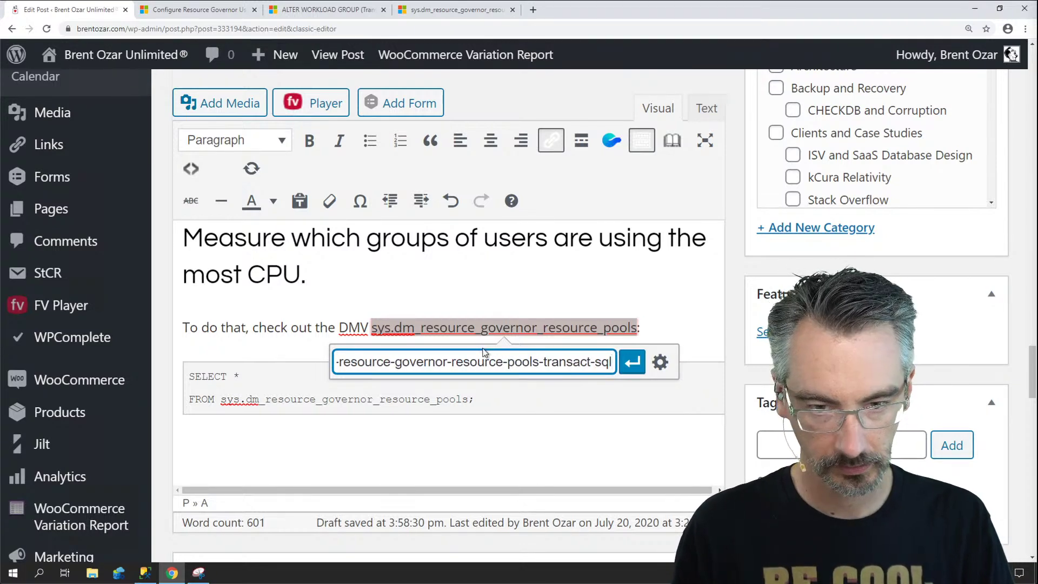
pyautogui.press('Return')
pyautogui.click(273, 309)
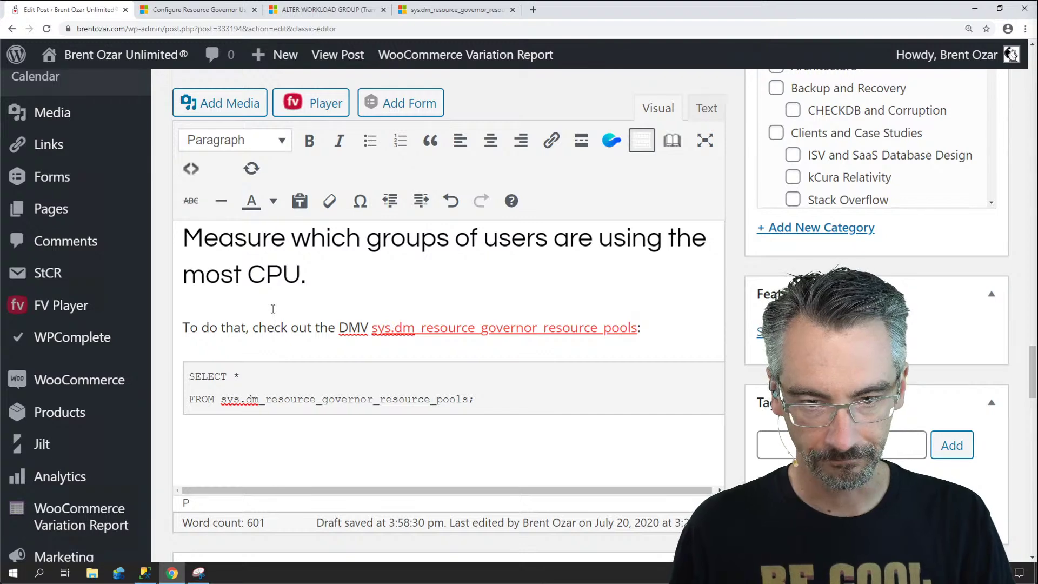
# Step: Open the Resource Governor overview page in the Microsoft Docs and copy its address
pyautogui.click(432, 13)
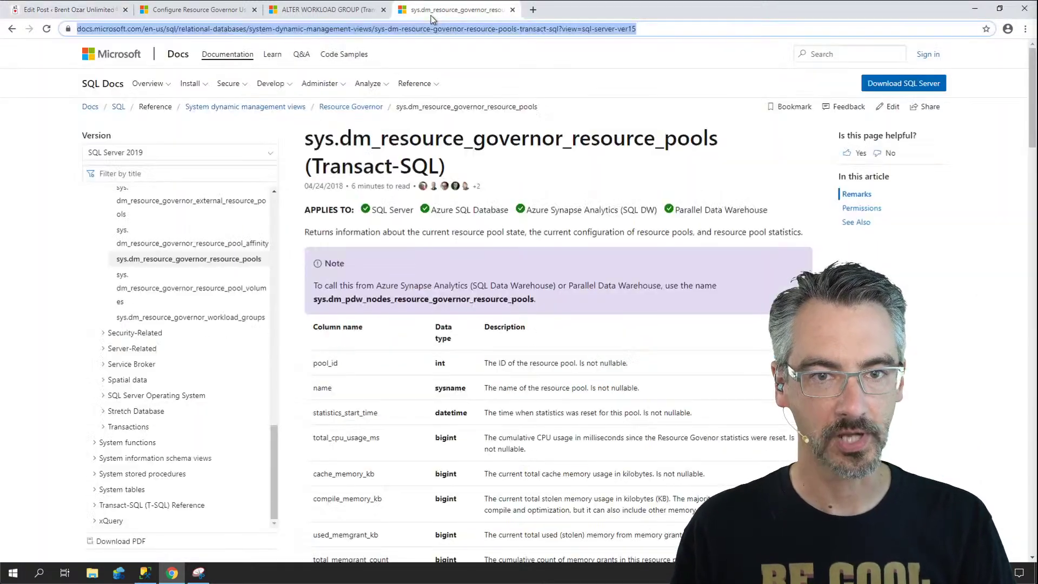
pyautogui.click(196, 14)
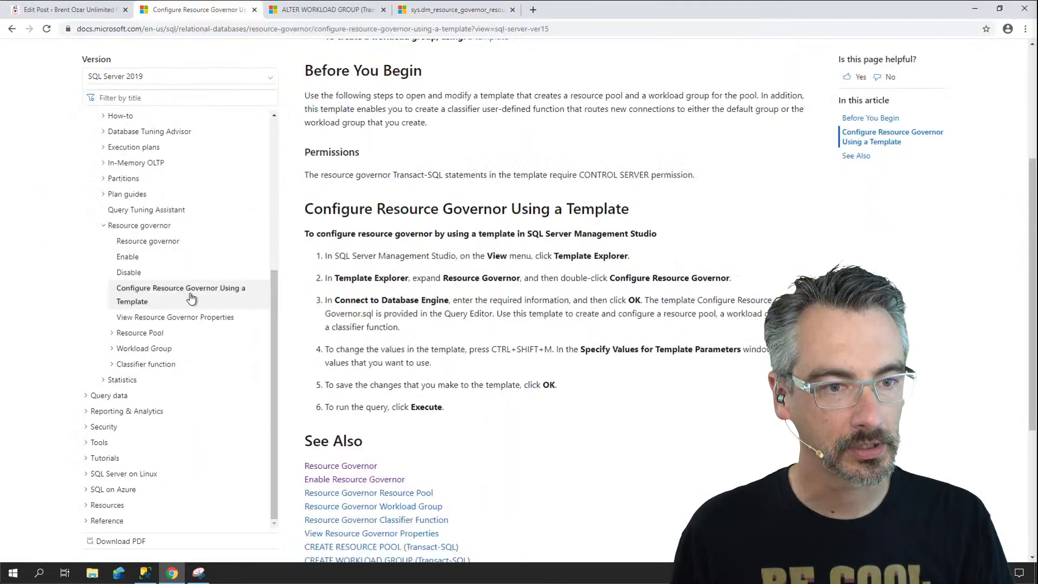
pyautogui.click(142, 241)
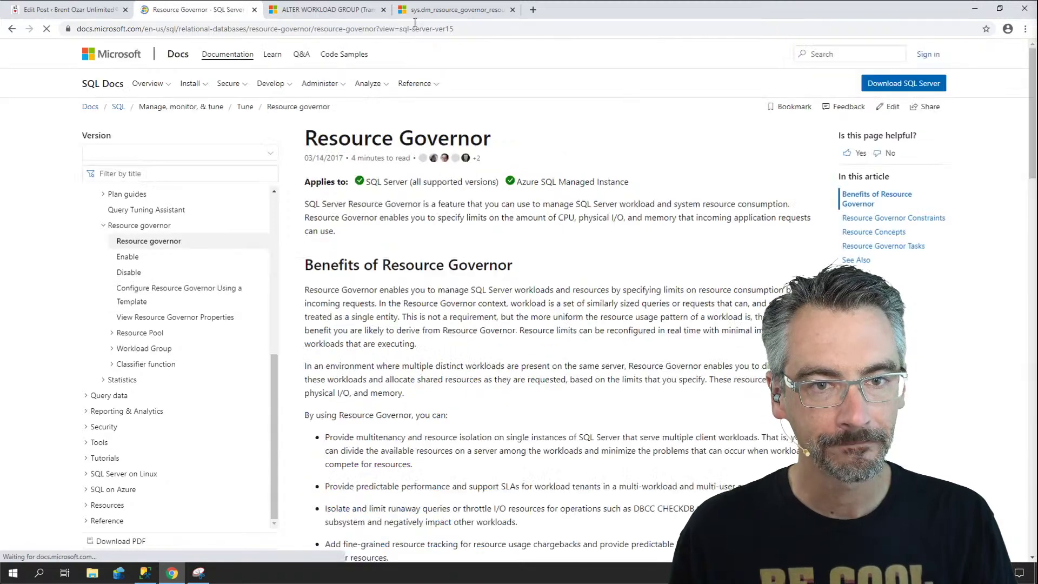
pyautogui.click(116, 28)
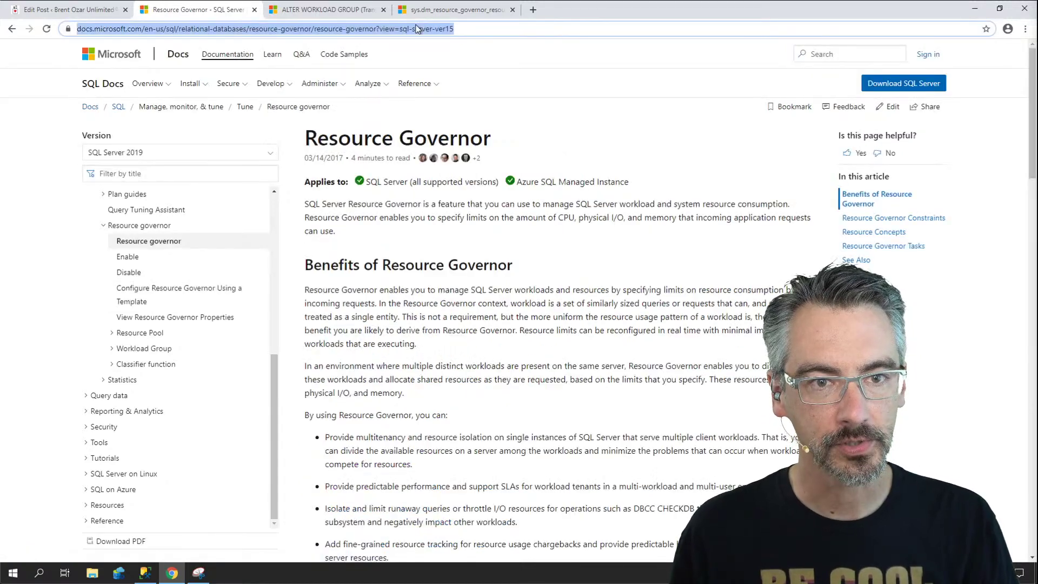
# Step: In the post's "Configure Resource Governor" section, reword "the documentation on Resource Governor" to "the Resource Governor documentation"
pyautogui.click(79, 12)
pyautogui.scroll(-10, 453, 274)
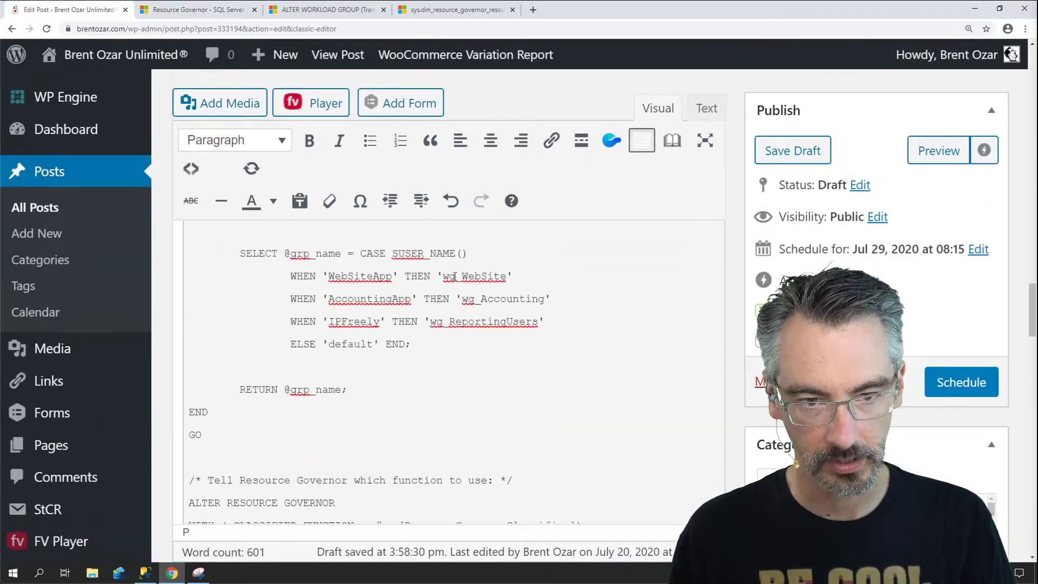
pyautogui.scroll(15, 455, 276)
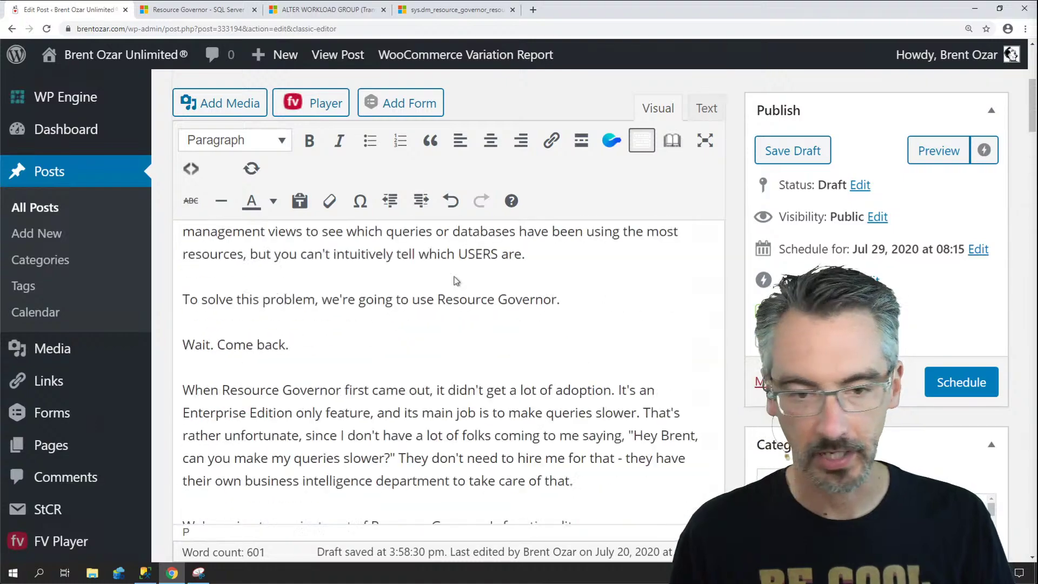
pyautogui.scroll(5, 456, 279)
pyautogui.scroll(-8, 455, 276)
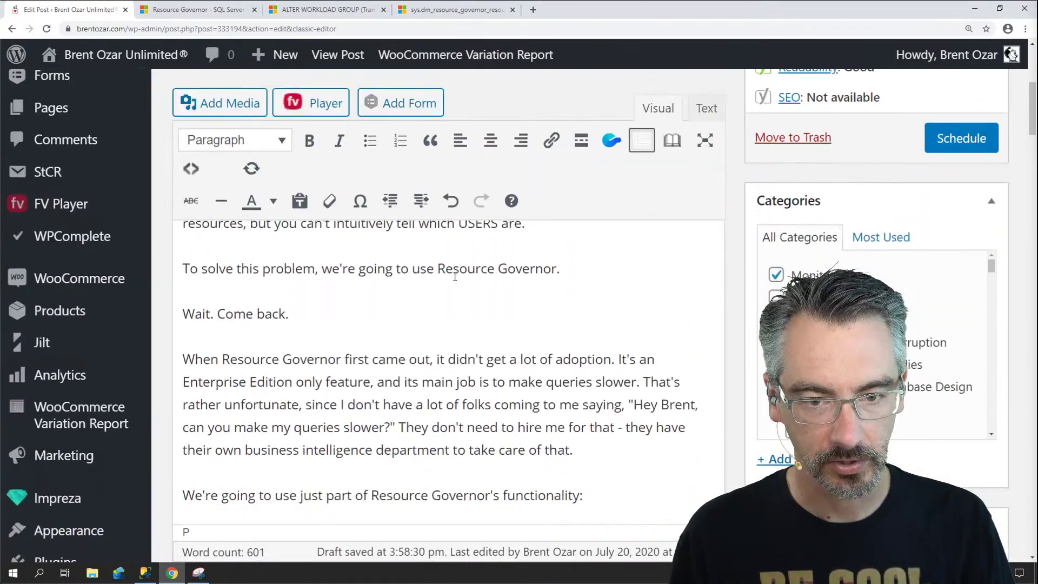
pyautogui.scroll(-6, 455, 277)
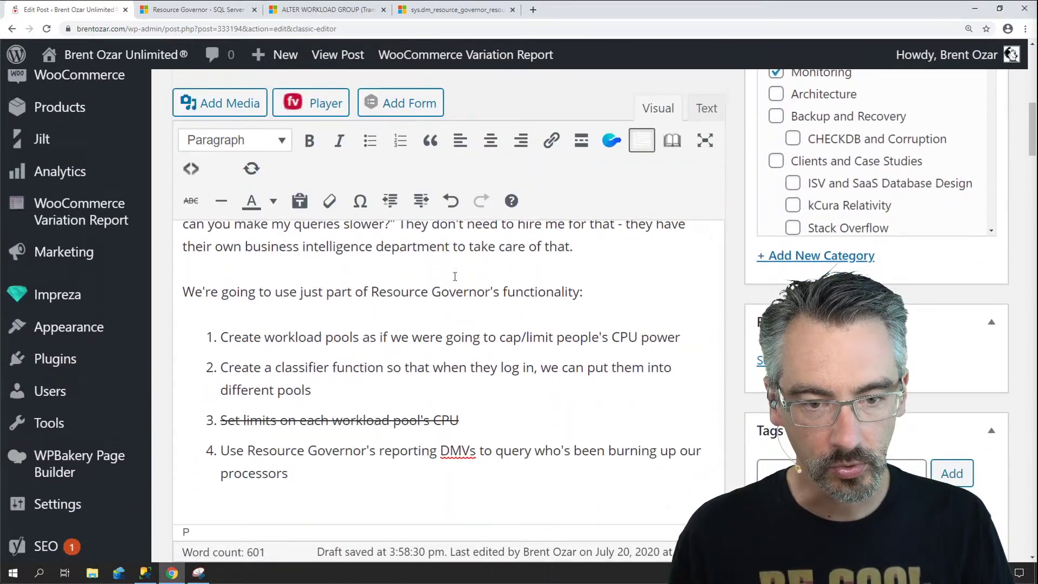
pyautogui.scroll(-6, 454, 276)
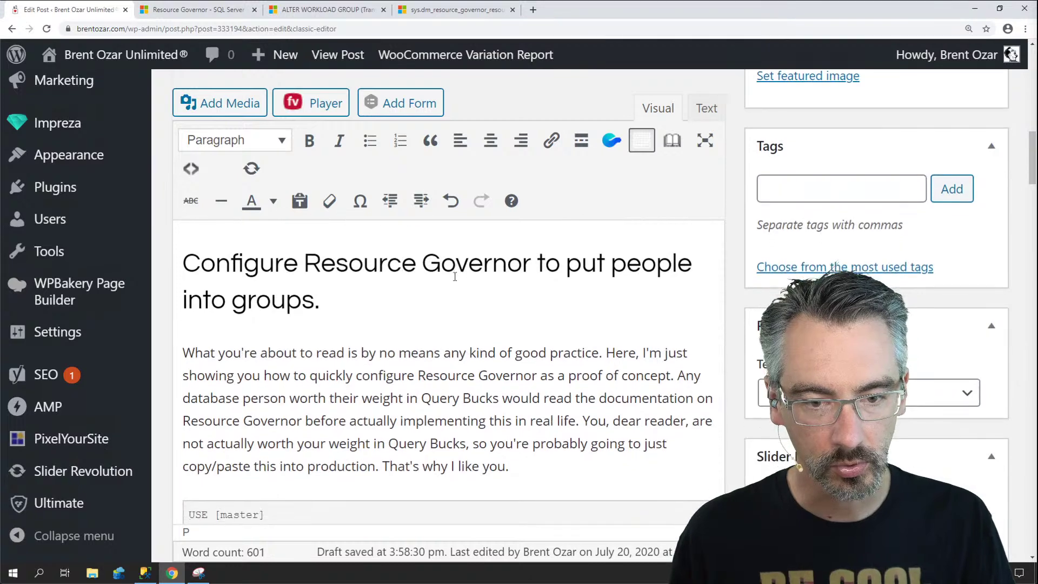
pyautogui.scroll(-1, 455, 276)
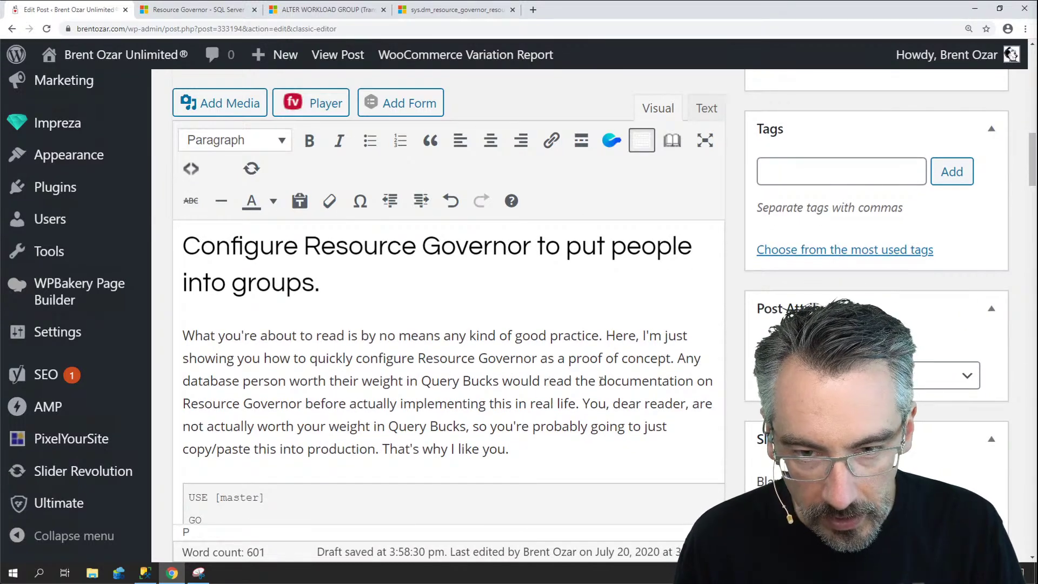
pyautogui.write('Resource ')
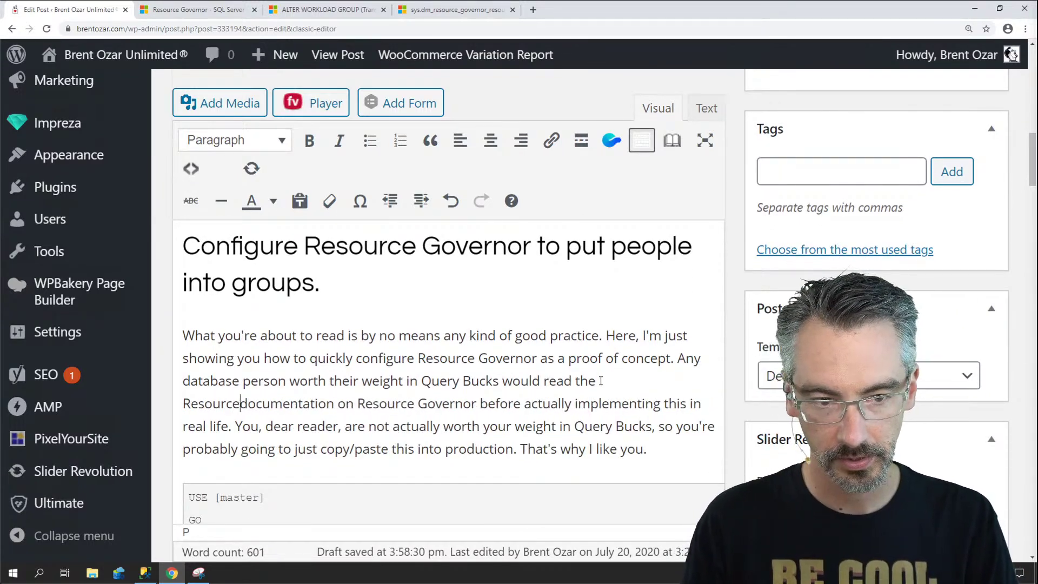
pyautogui.write('Governor')
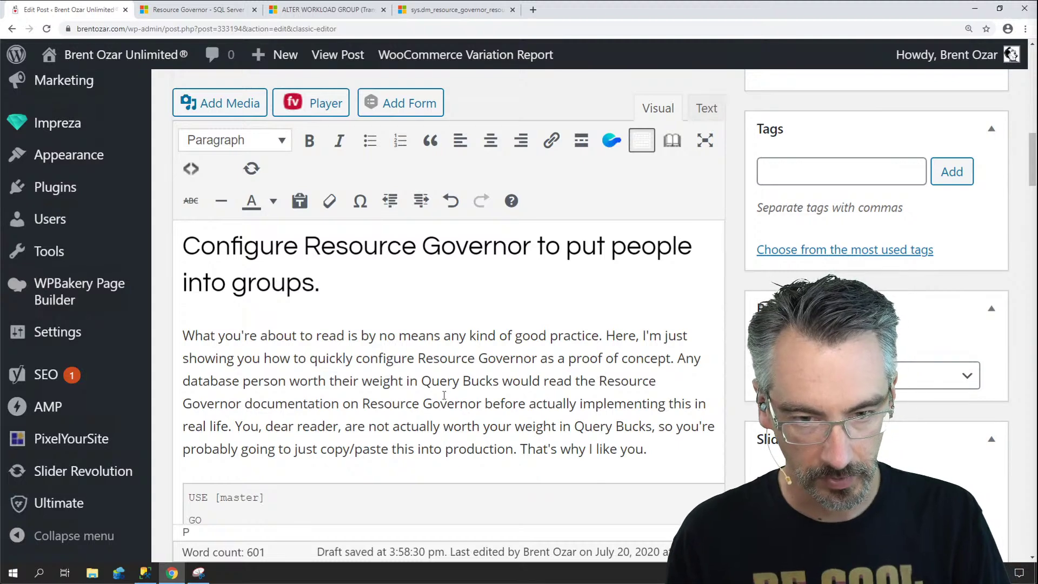
pyautogui.moveTo(486, 402); pyautogui.dragTo(336, 401)
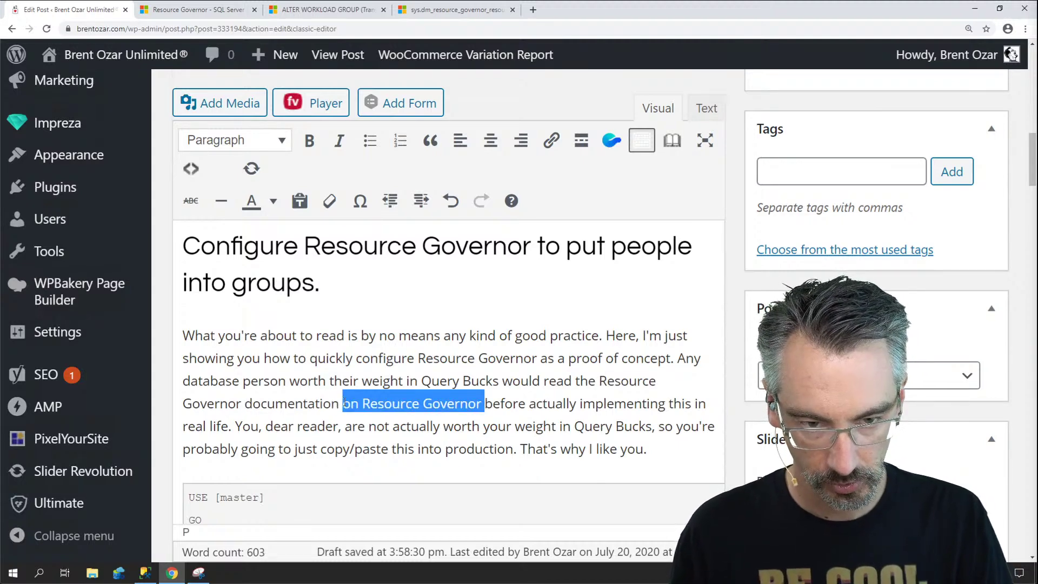
pyautogui.press('BackSpace')
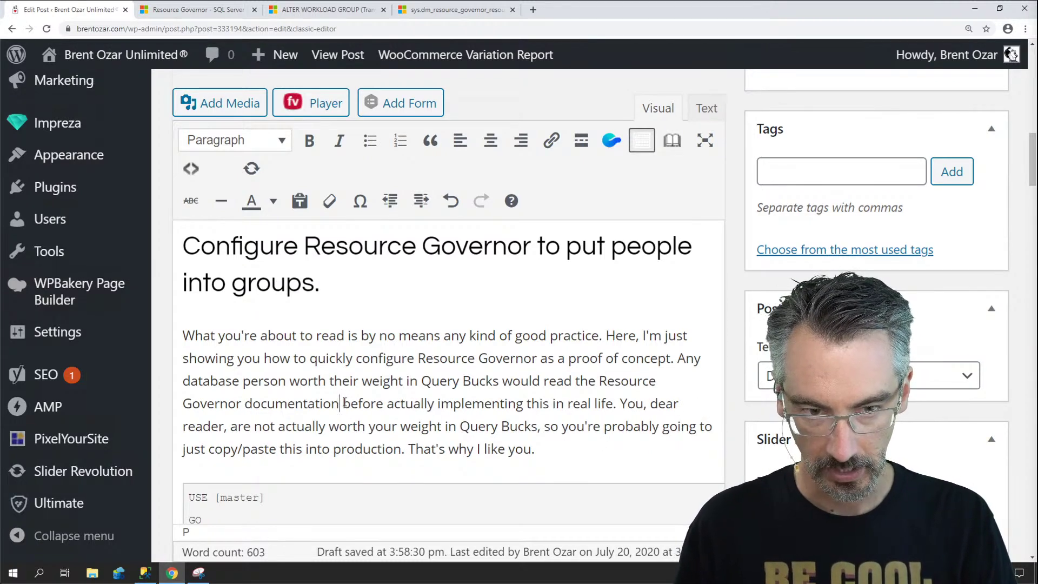
# Step: Link the words "Resource Governor documentation" to the copied docs page address
pyautogui.keyDown('shift'); pyautogui.click(600, 383); pyautogui.keyUp('shift')
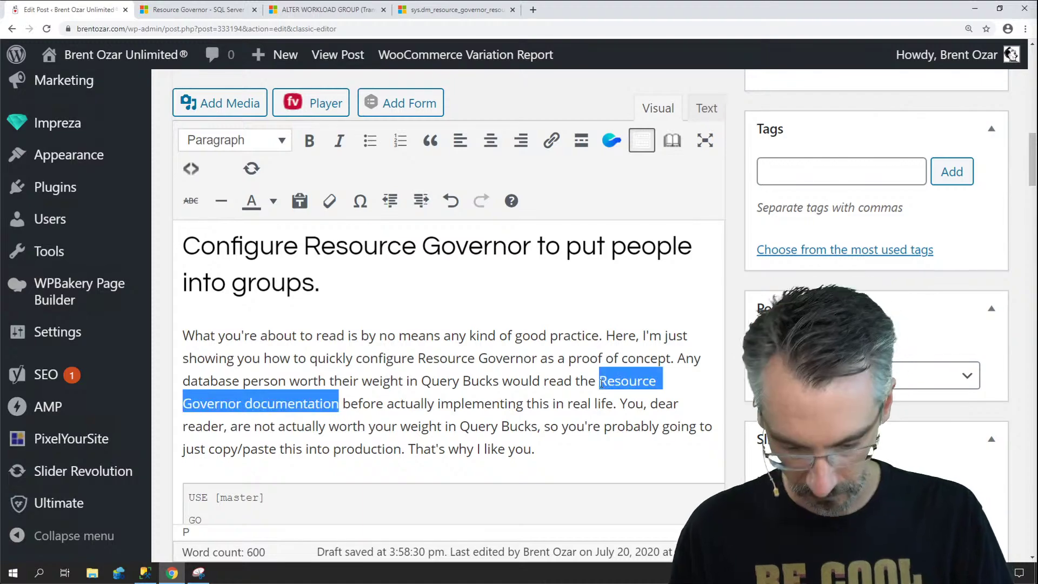
pyautogui.hotkey('ctrl', 'v')
pyautogui.click(416, 371)
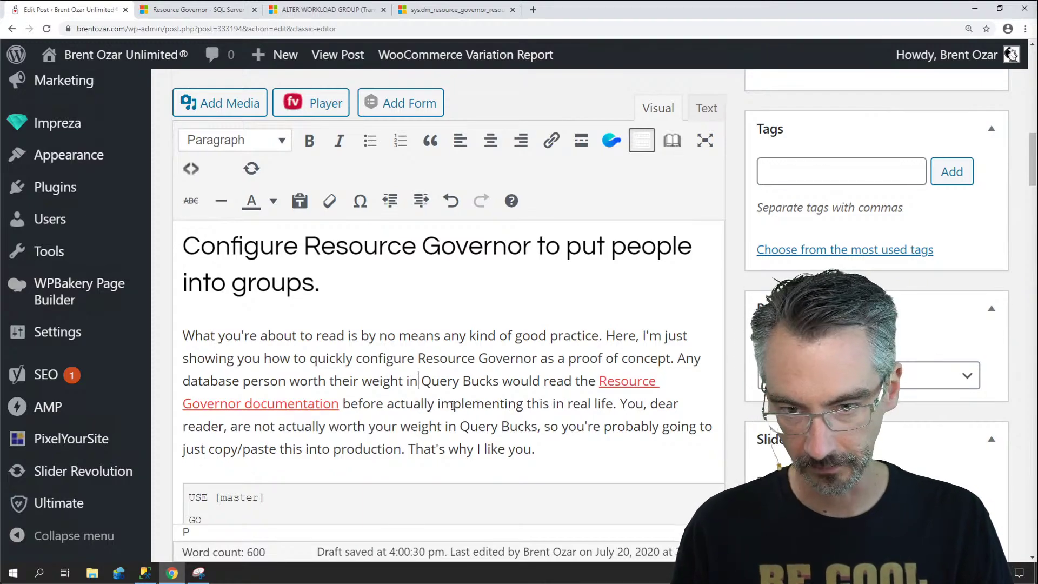
# Step: Below the SELECT code block, add "The result shows you how much CPU each group has consumed:" and start a new paragraph
pyautogui.scroll(-20, 453, 406)
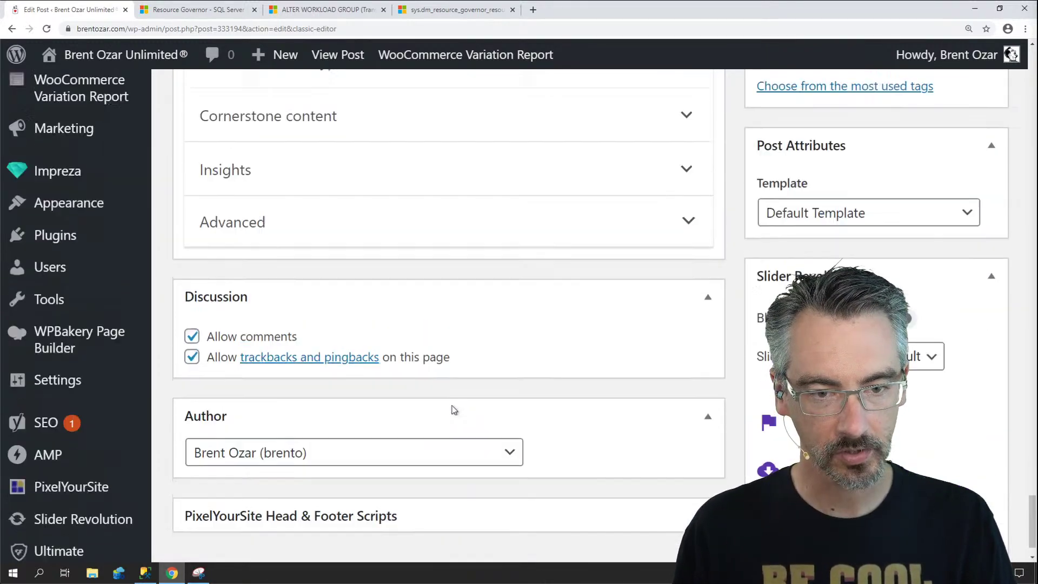
pyautogui.scroll(12, 453, 409)
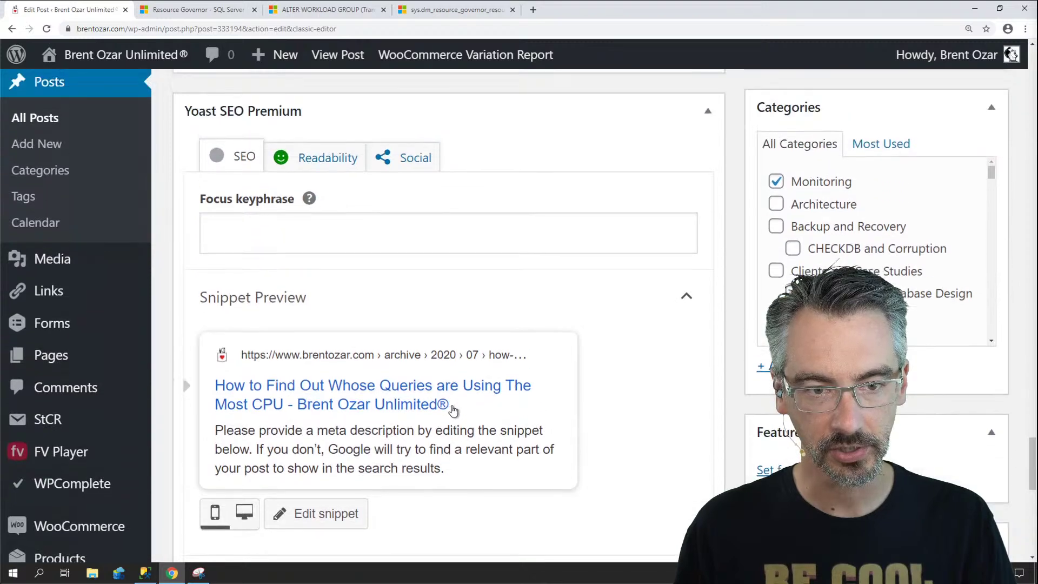
pyautogui.scroll(12, 452, 410)
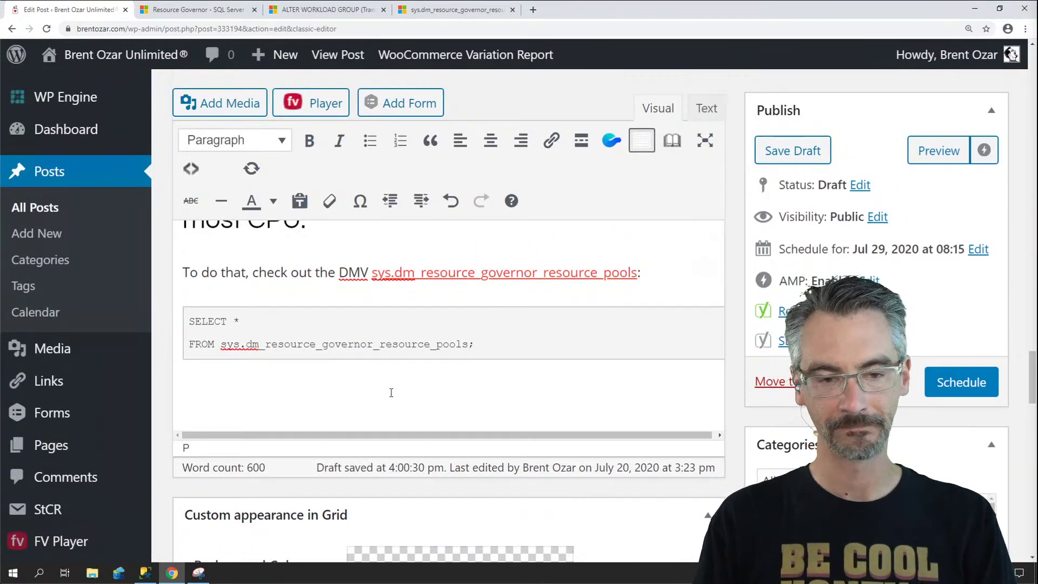
pyautogui.write('The result shows you how much CPU each group has con')
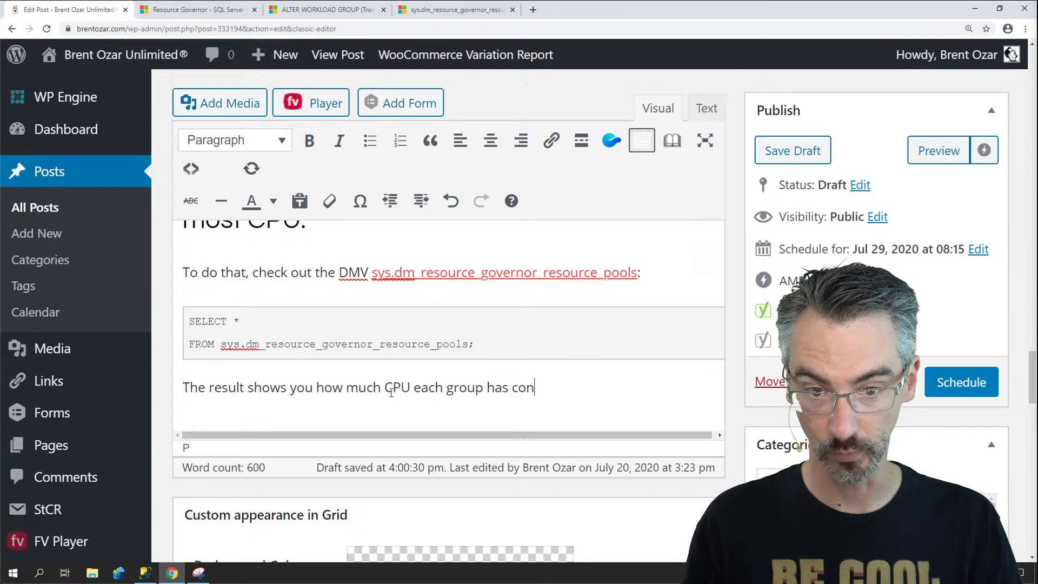
pyautogui.press('Return')
pyautogui.press('Return')
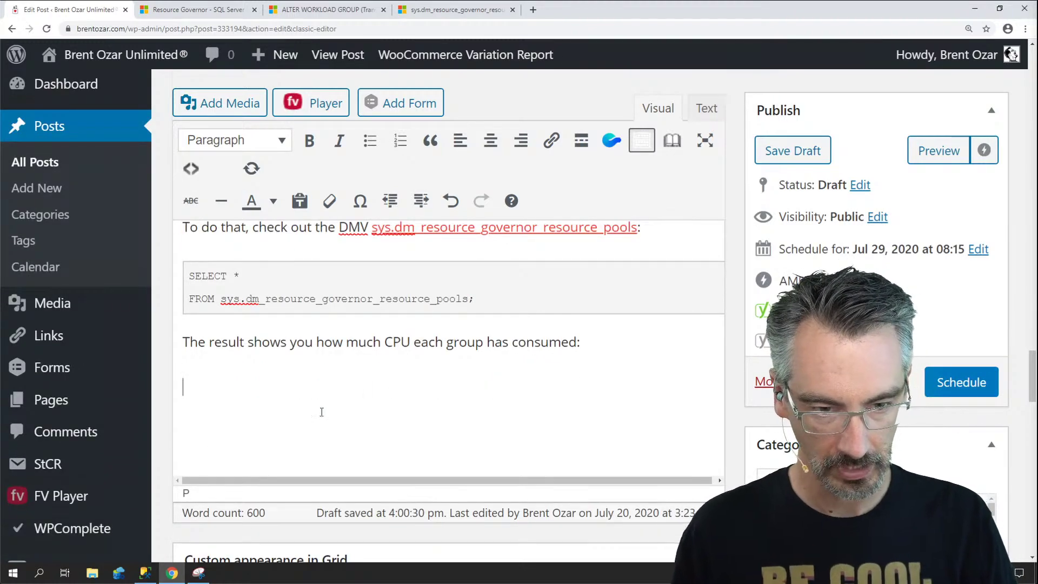
# Step: Switch to SQL Server Management Studio and change COUNT to COUNT_BIG in the IPFreely.sql cross join query
pyautogui.click(149, 577)
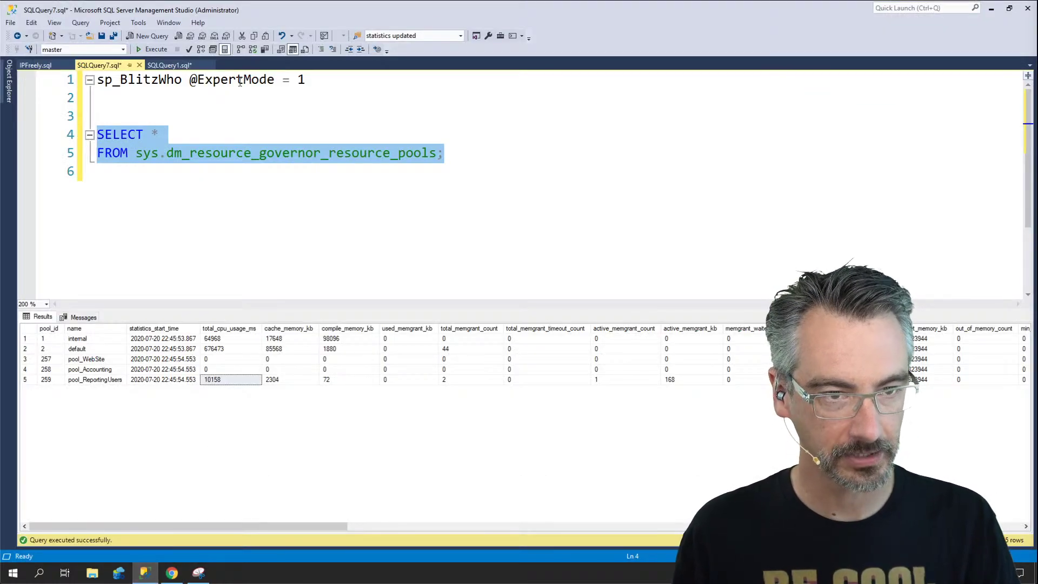
pyautogui.click(43, 65)
pyautogui.click(185, 143)
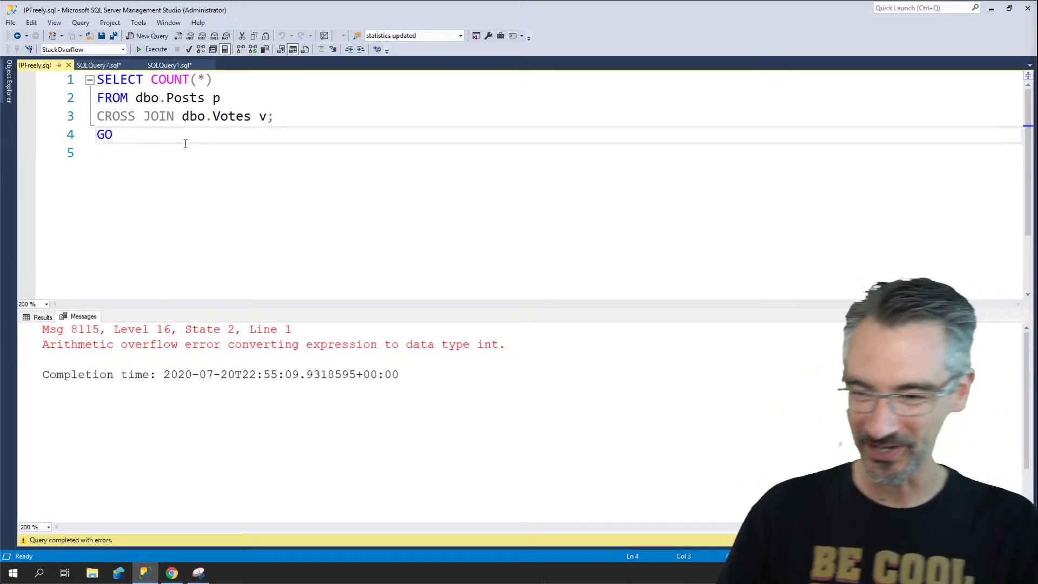
pyautogui.press('Up')
pyautogui.press('Up')
pyautogui.press('Up')
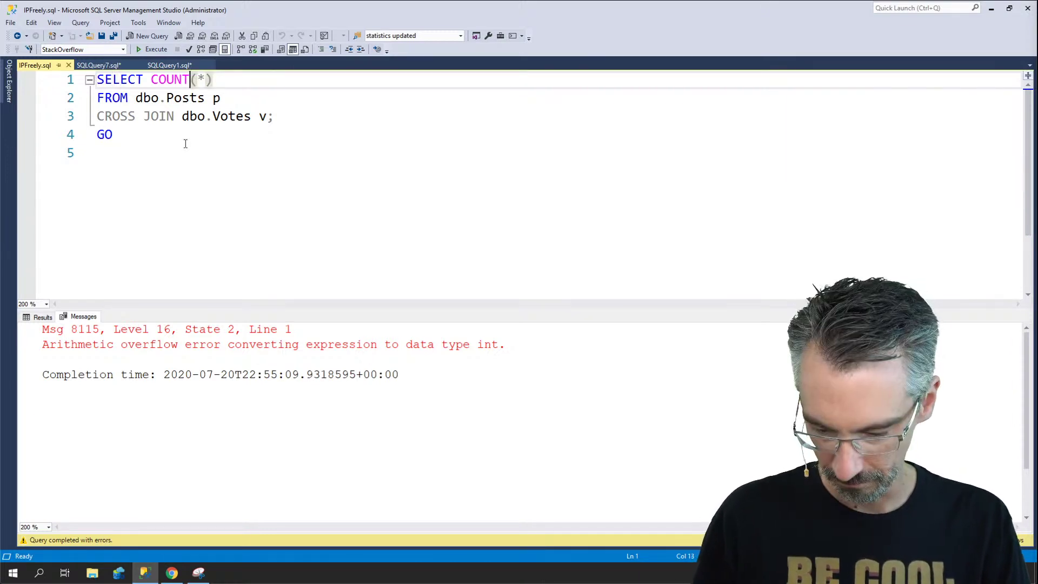
pyautogui.write('_BIG')
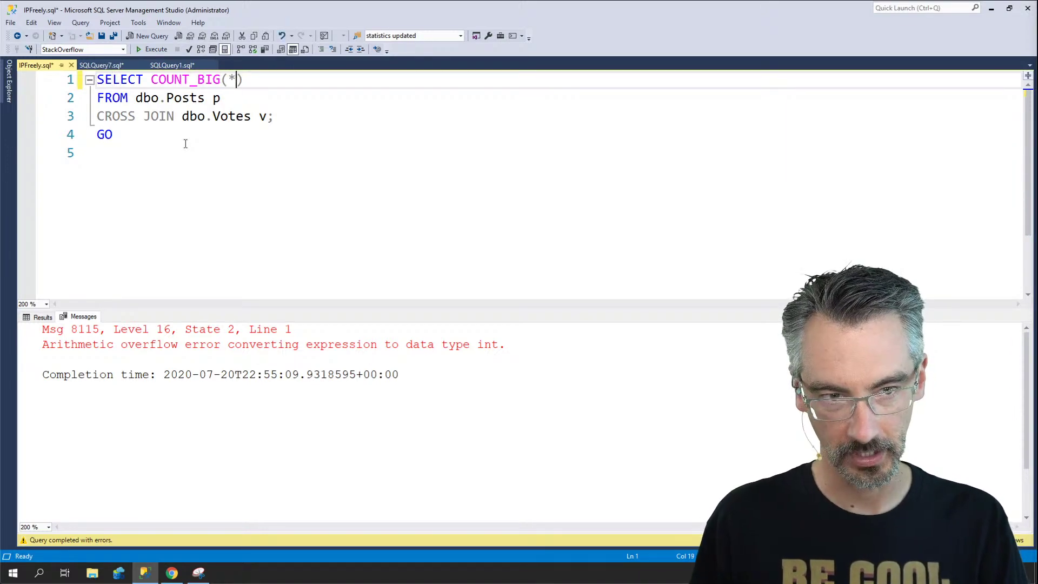
# Step: Set the query's batch terminator to GO 10 so it repeats ten times, and execute it
pyautogui.press('Down')
pyautogui.press('Down')
pyautogui.press('Down')
pyautogui.press('Down')
pyautogui.press('Left')
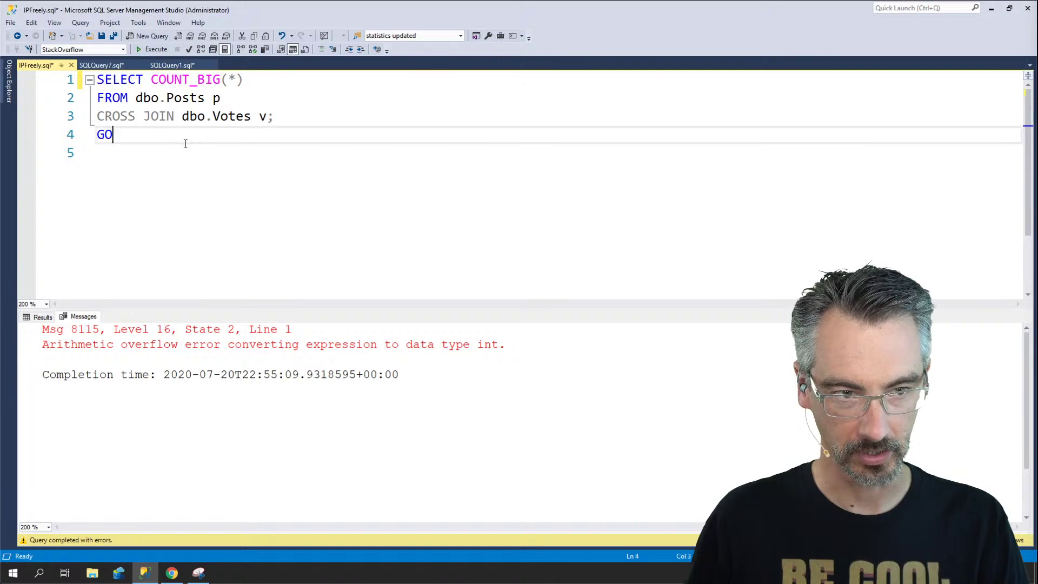
pyautogui.press('F5')
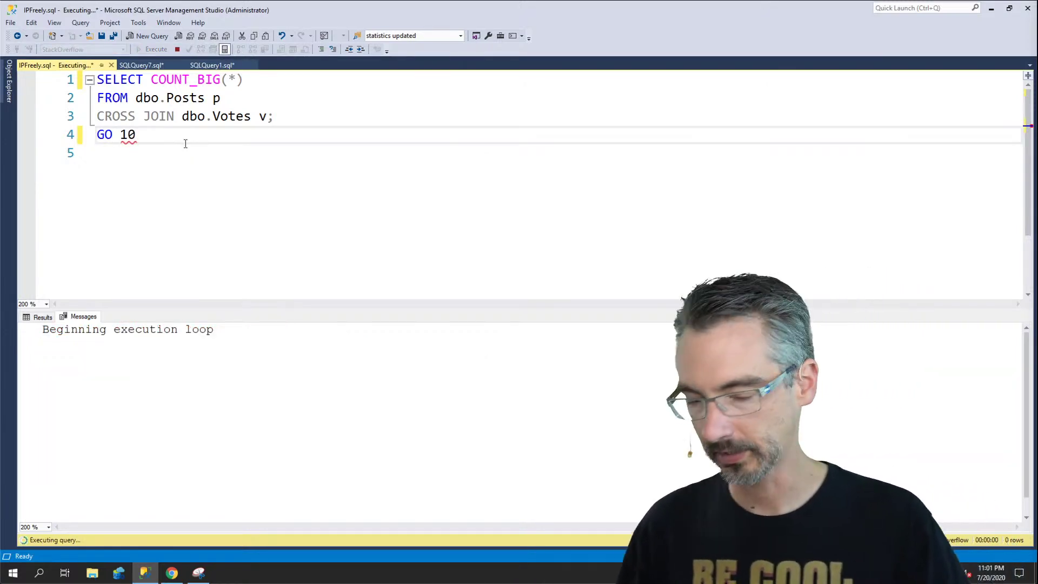
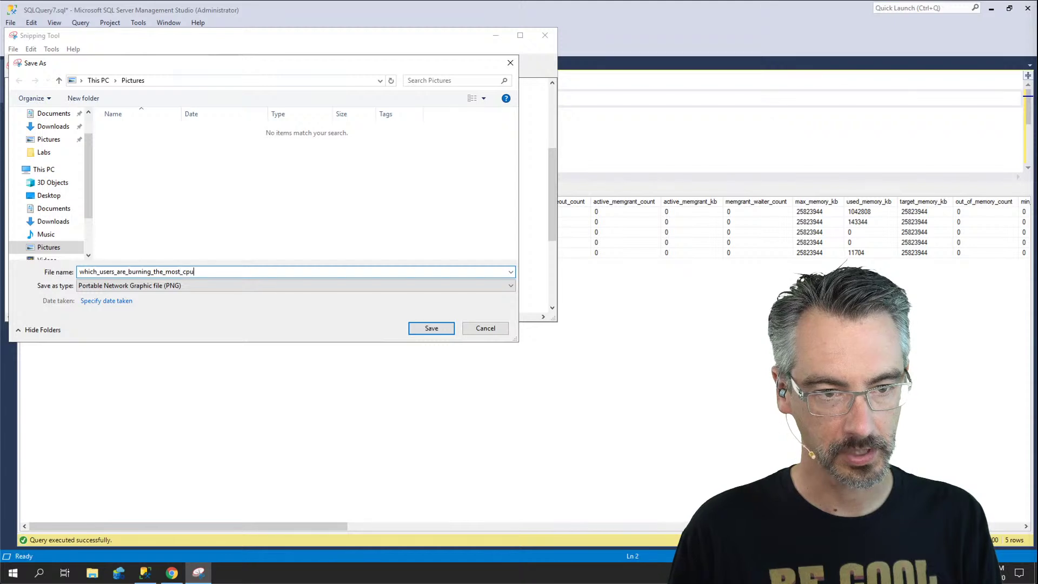
# Step: Save the query result snip to the Desktop as the PNG which_users_are_burning_the_most_cpu
pyautogui.scroll(2, 85, 122)
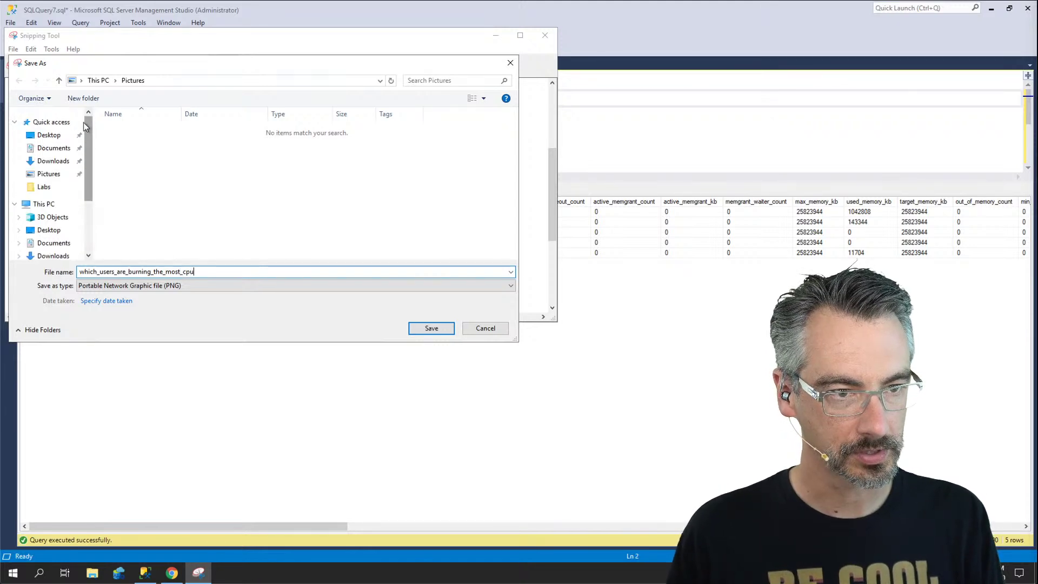
pyautogui.click(48, 135)
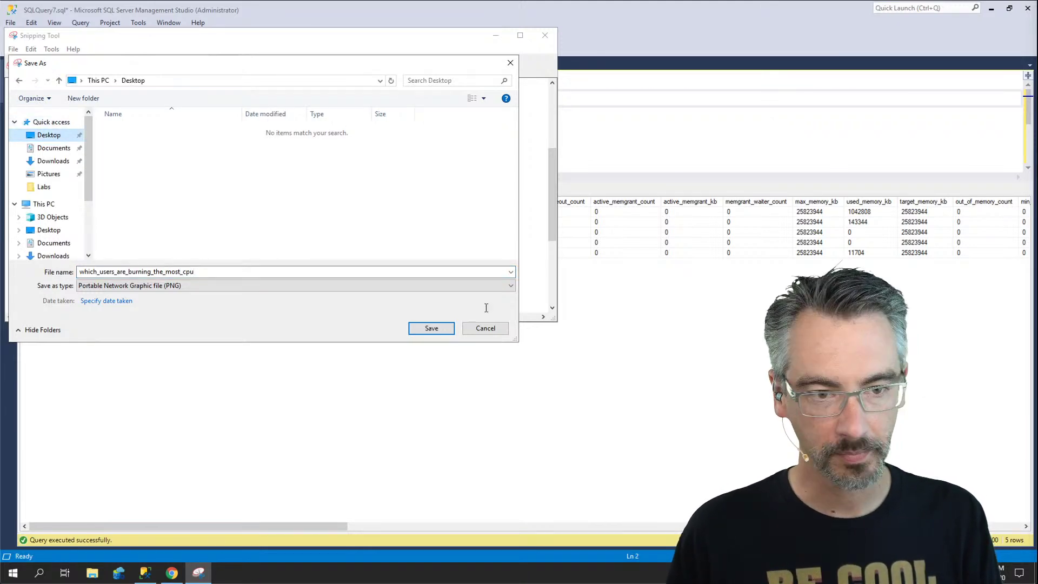
pyautogui.click(432, 330)
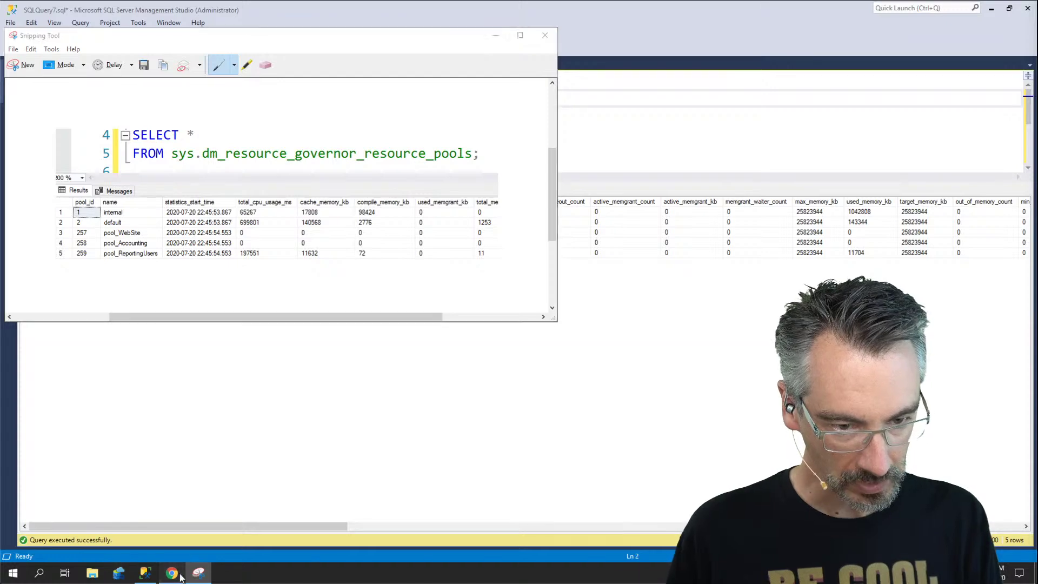
# Step: Switch to the blog post in Chrome, upload the saved screenshot from the Desktop and insert it below the CPU consumption sentence
pyautogui.click(180, 576)
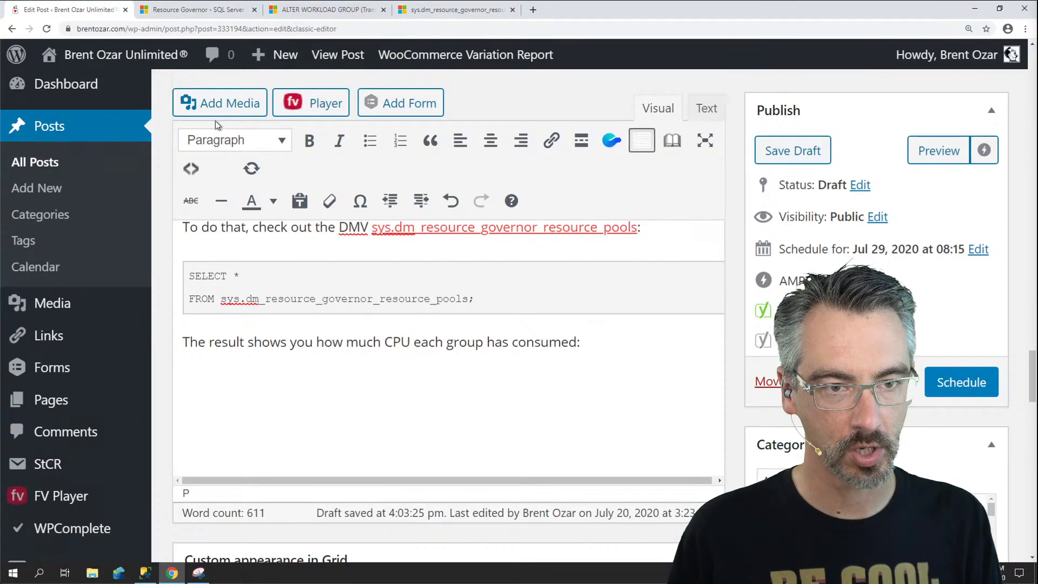
pyautogui.click(222, 102)
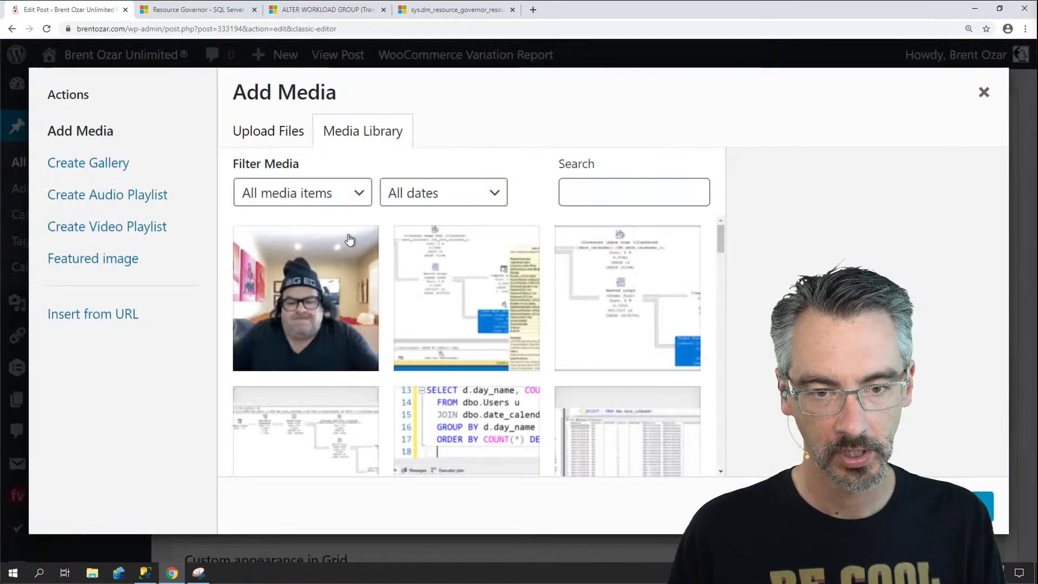
pyautogui.click(266, 132)
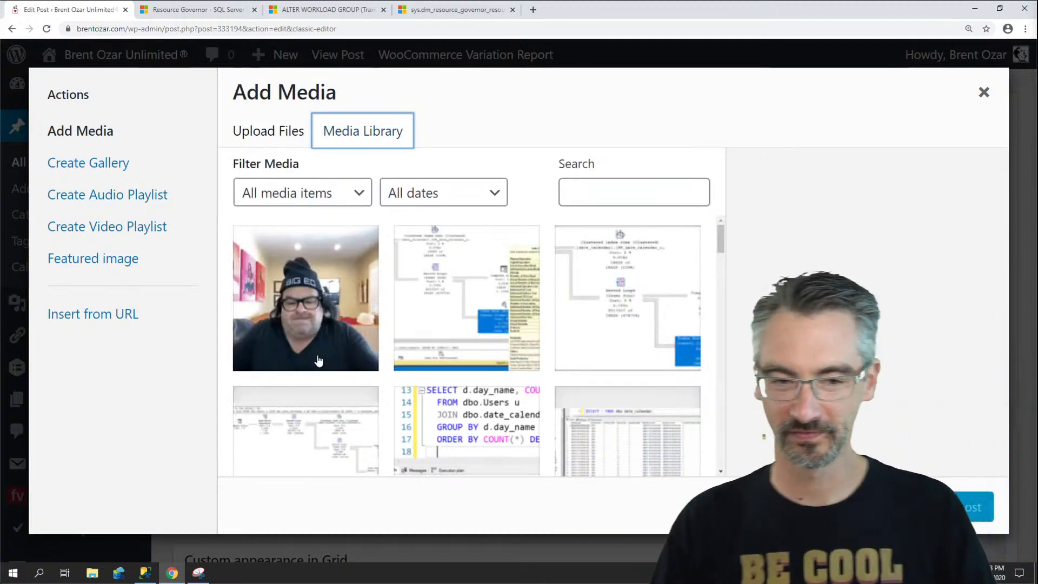
pyautogui.click(289, 132)
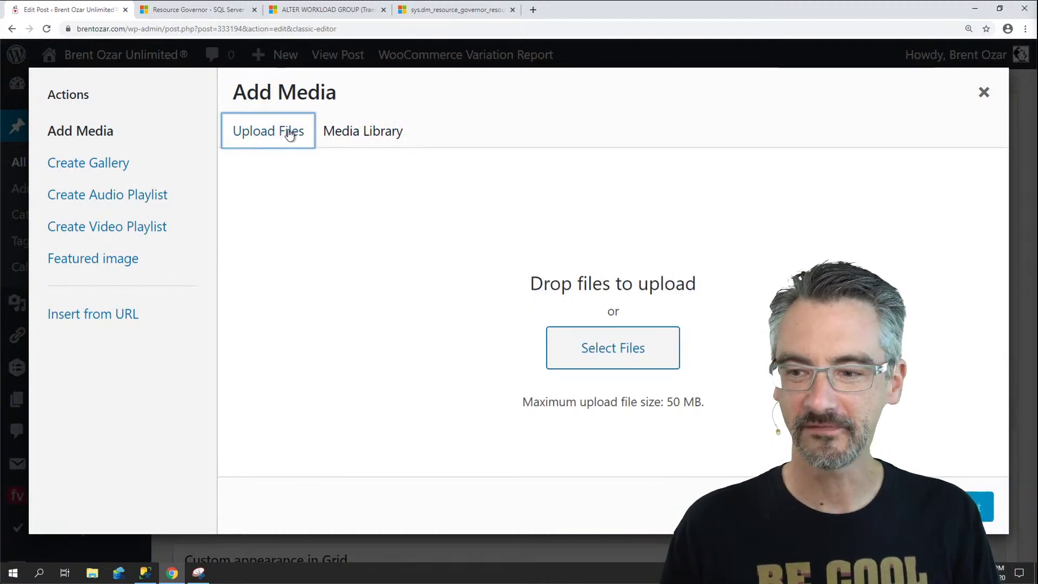
pyautogui.click(594, 344)
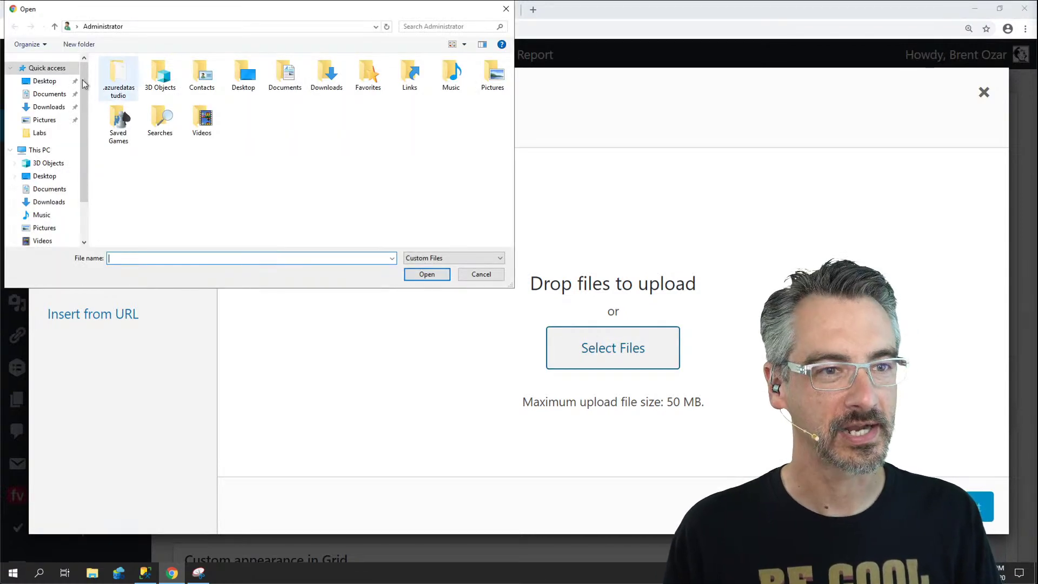
pyautogui.click(45, 82)
pyautogui.doubleClick(162, 76)
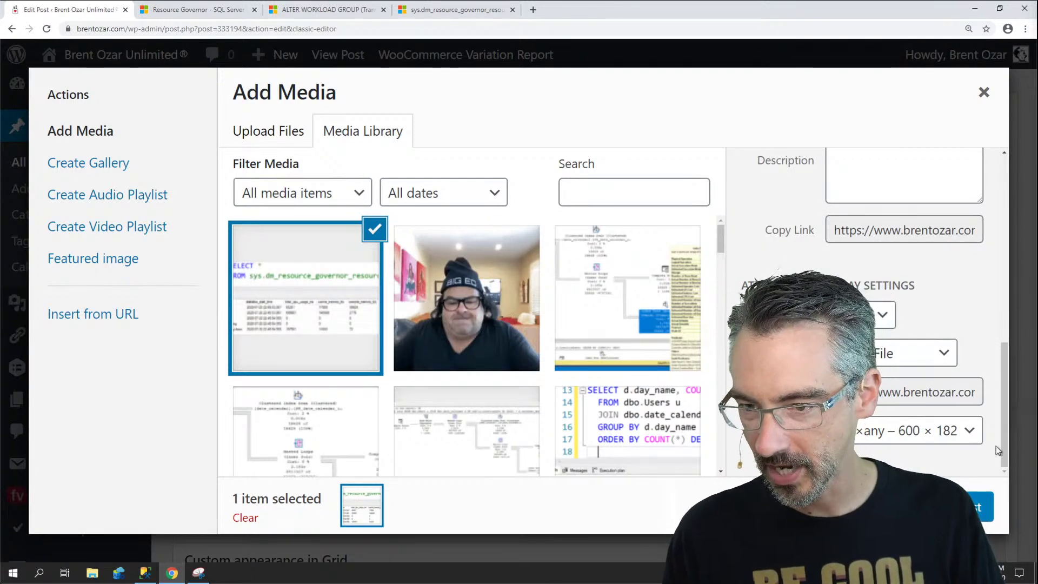
pyautogui.click(972, 506)
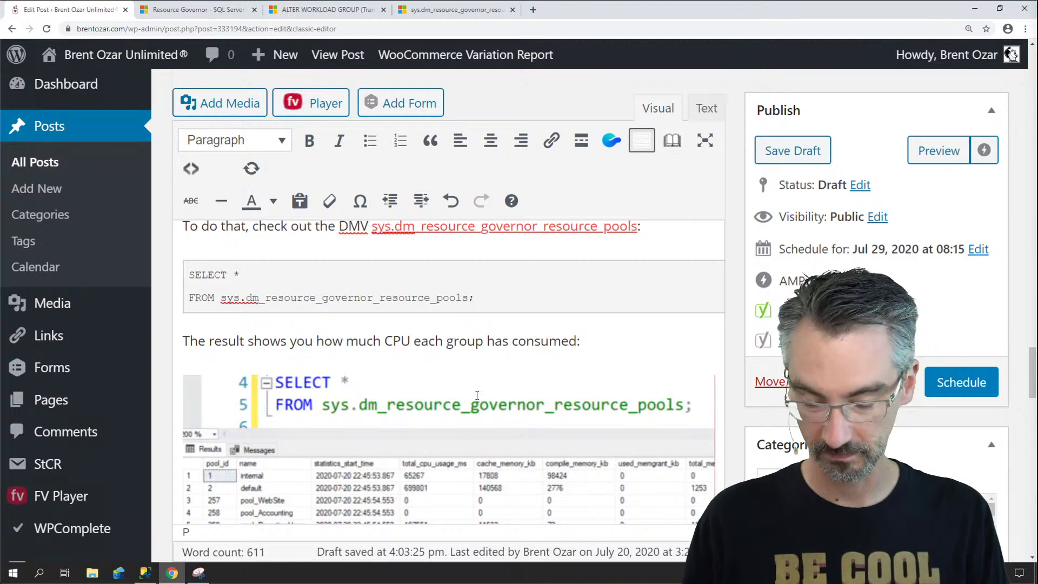
# Step: Below the screenshot, write "When you start examining this data, you might find that your first pass of creating pools & groups ends up with not-very-granular reporting data."
pyautogui.scroll(-2, 476, 395)
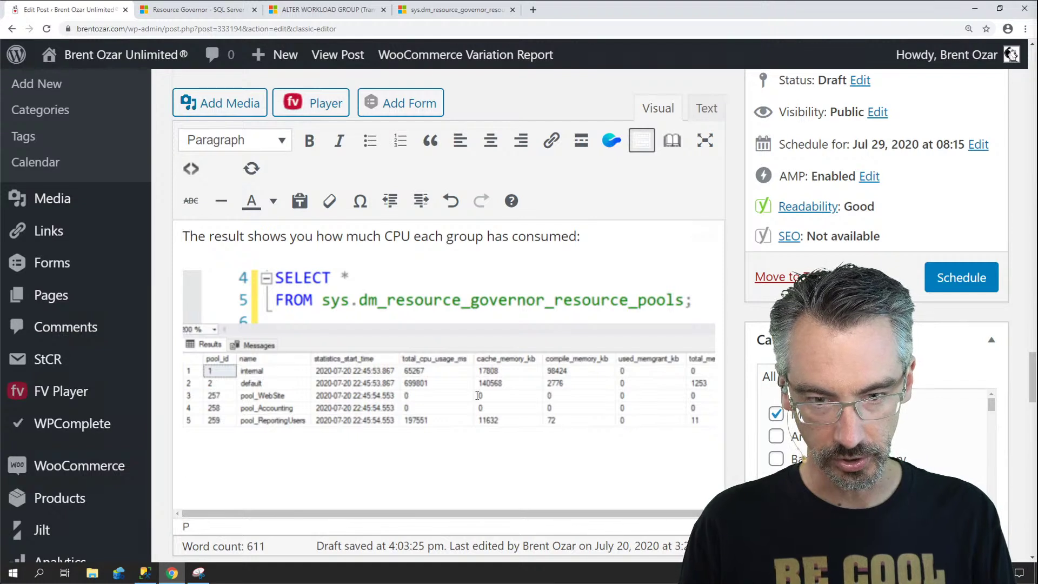
pyautogui.write('Whe')
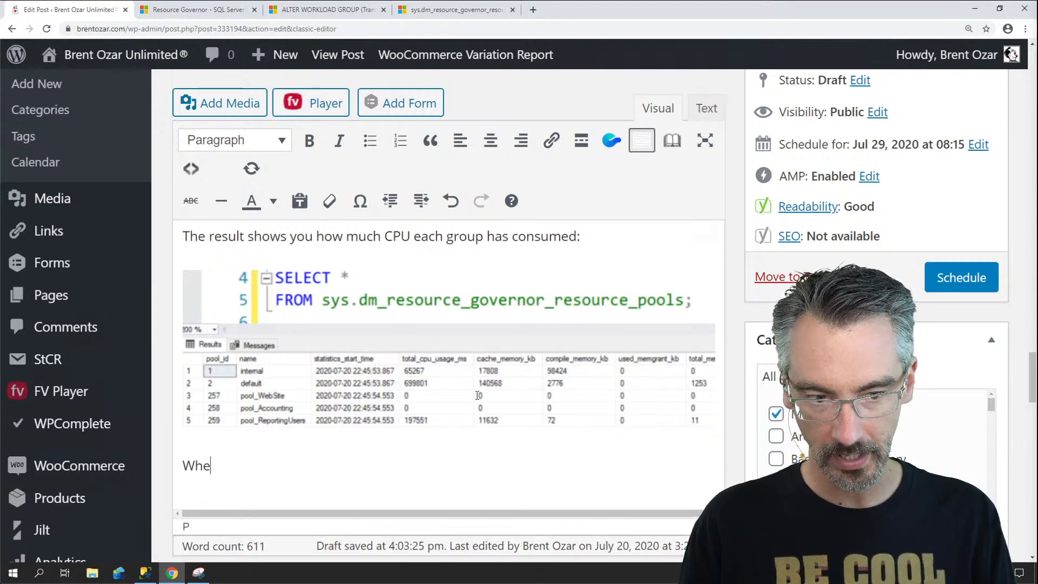
pyautogui.write('n you start ex')
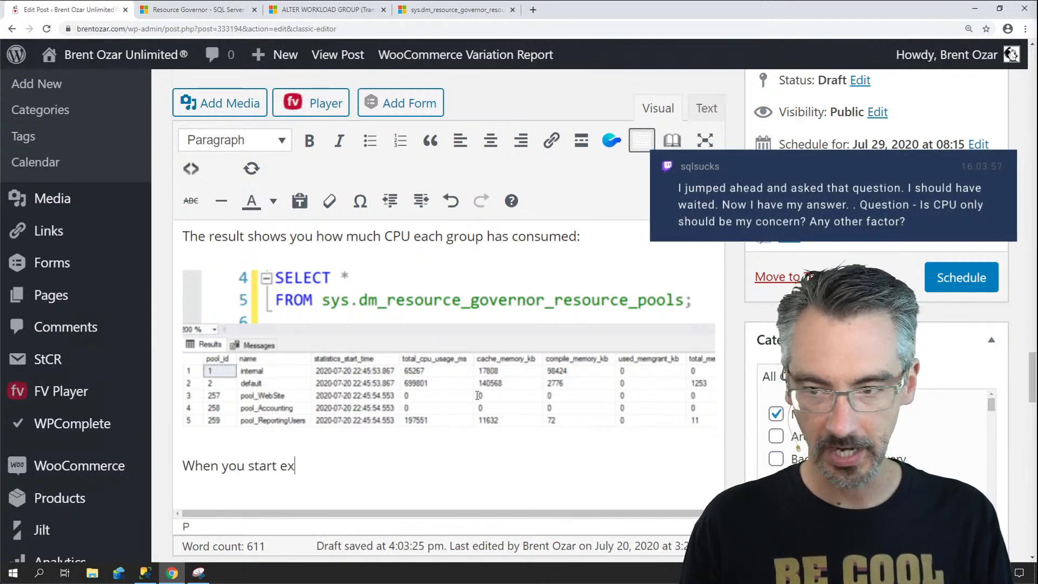
pyautogui.write('amining this data,')
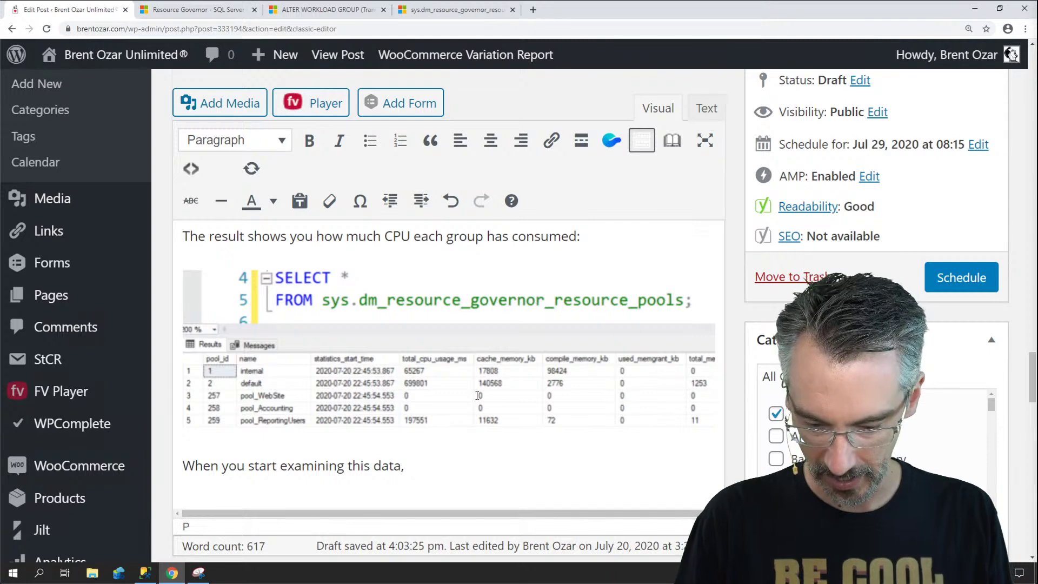
pyautogui.write('you might ')
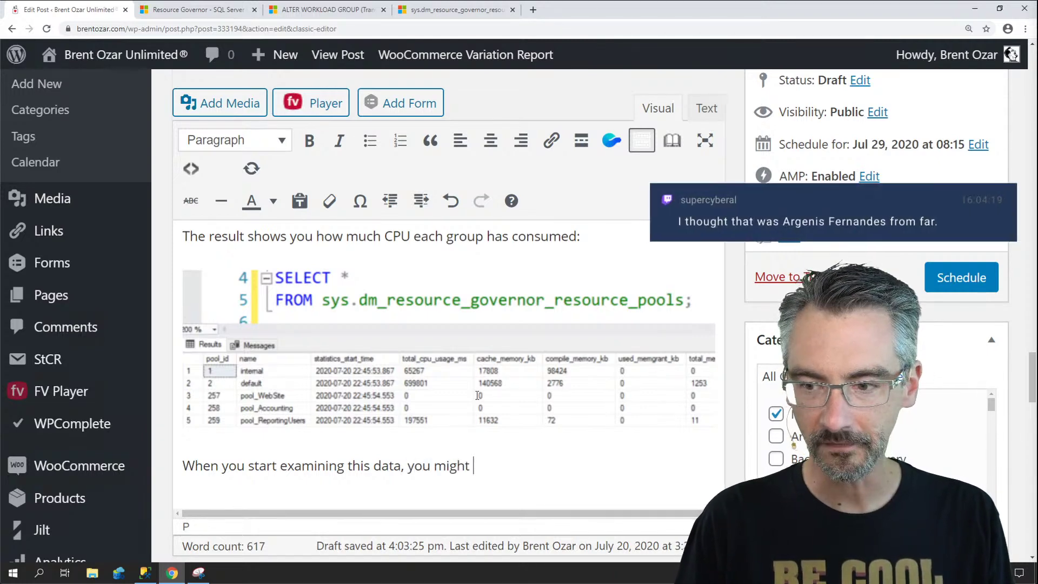
pyautogui.write('find that your first')
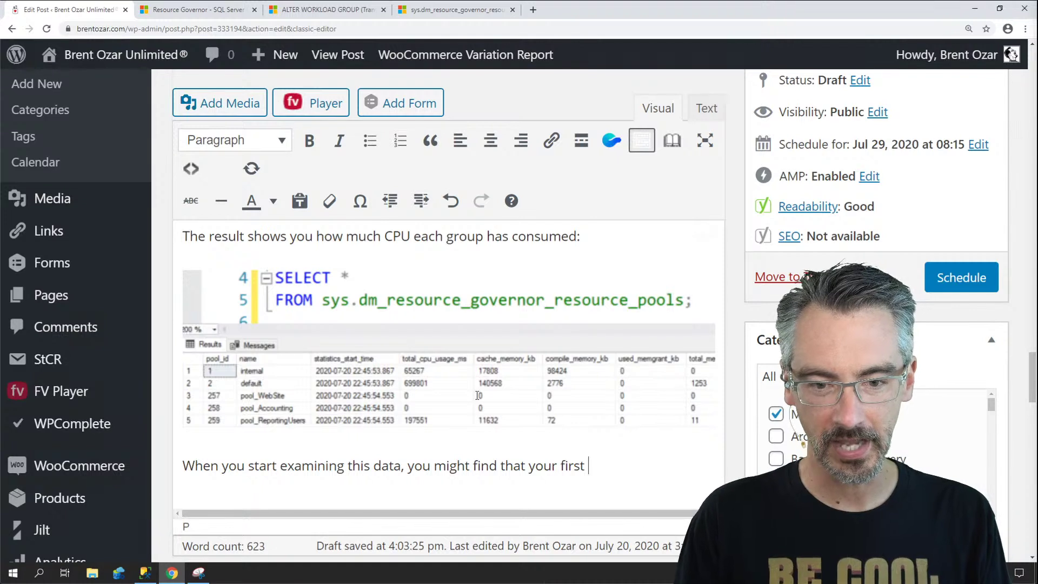
pyautogui.write('pass o')
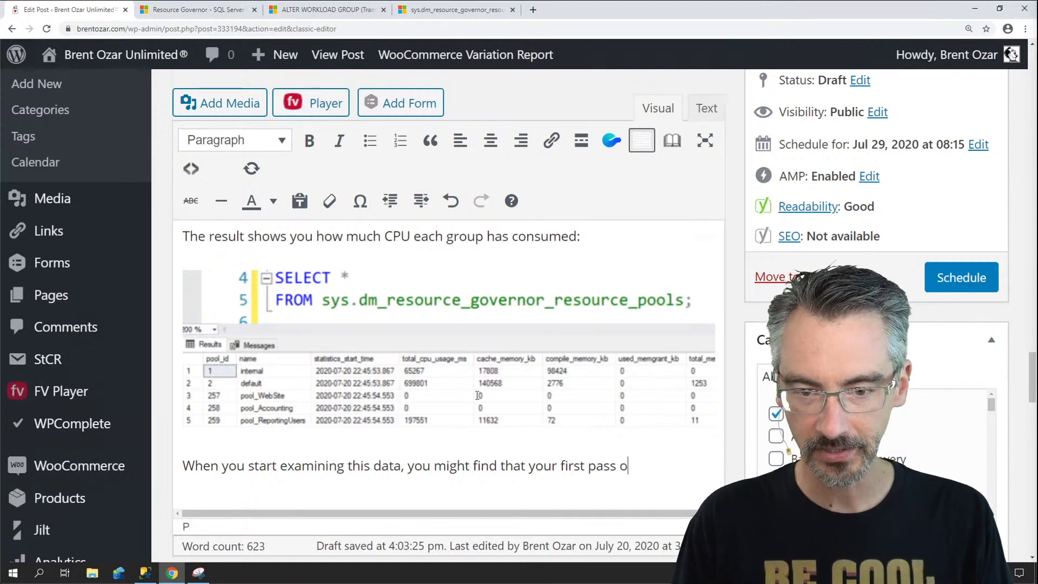
pyautogui.write('f creating poo')
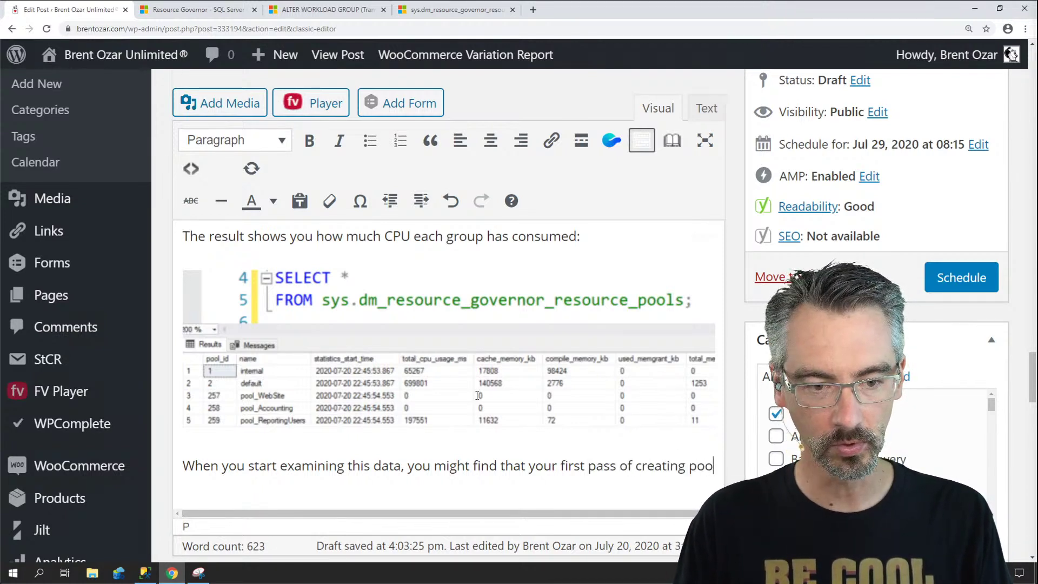
pyautogui.write('ls & groups')
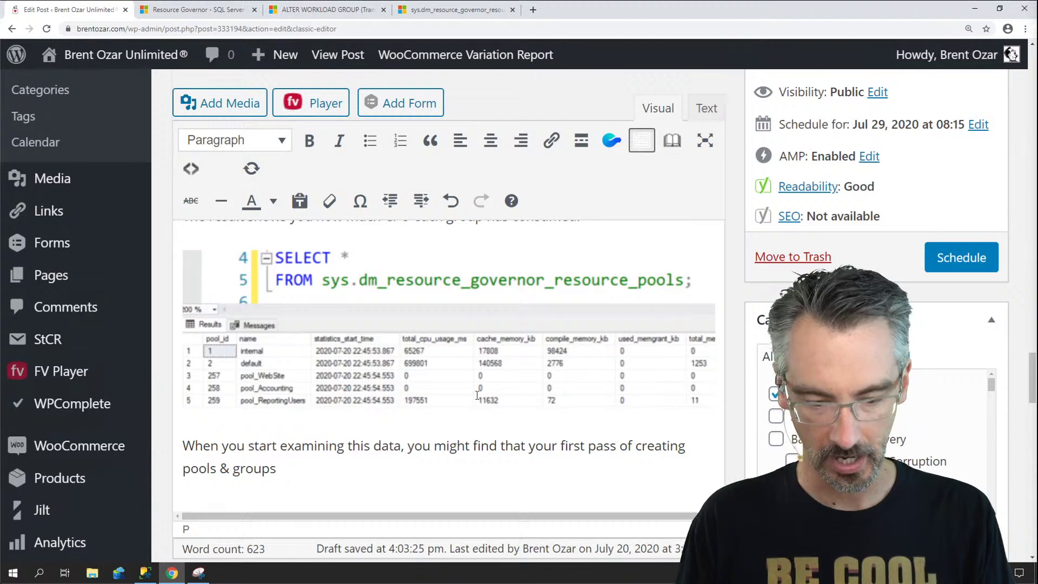
pyautogui.write(' ends up with not-v')
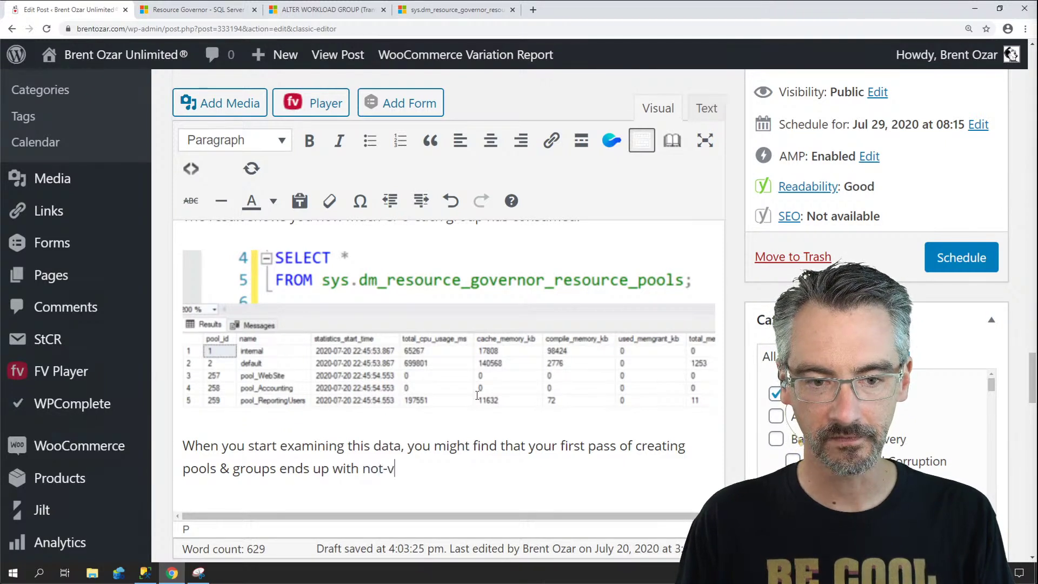
pyautogui.write('ery-granular re')
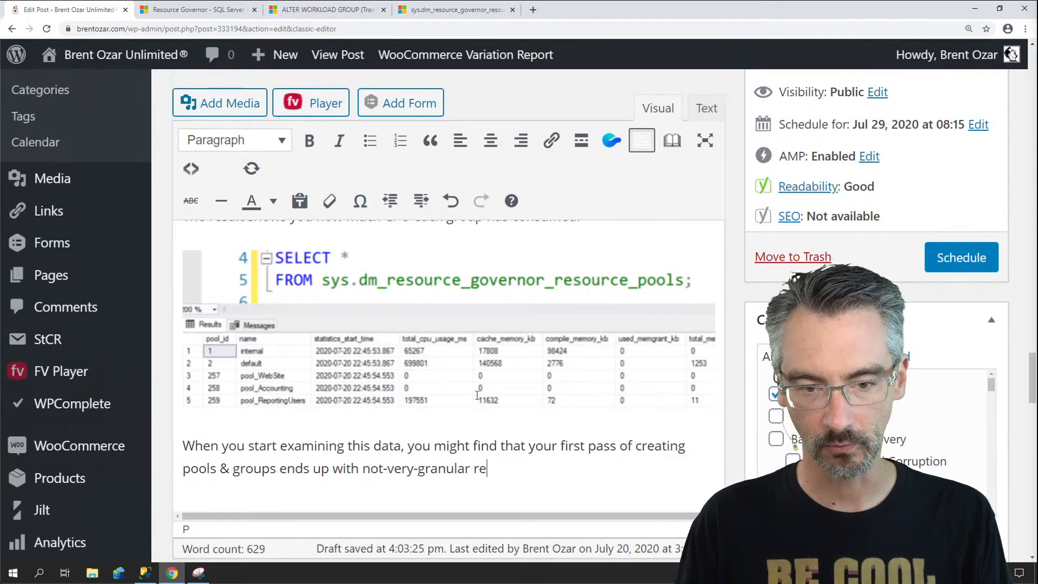
pyautogui.write('porting data. Maybe')
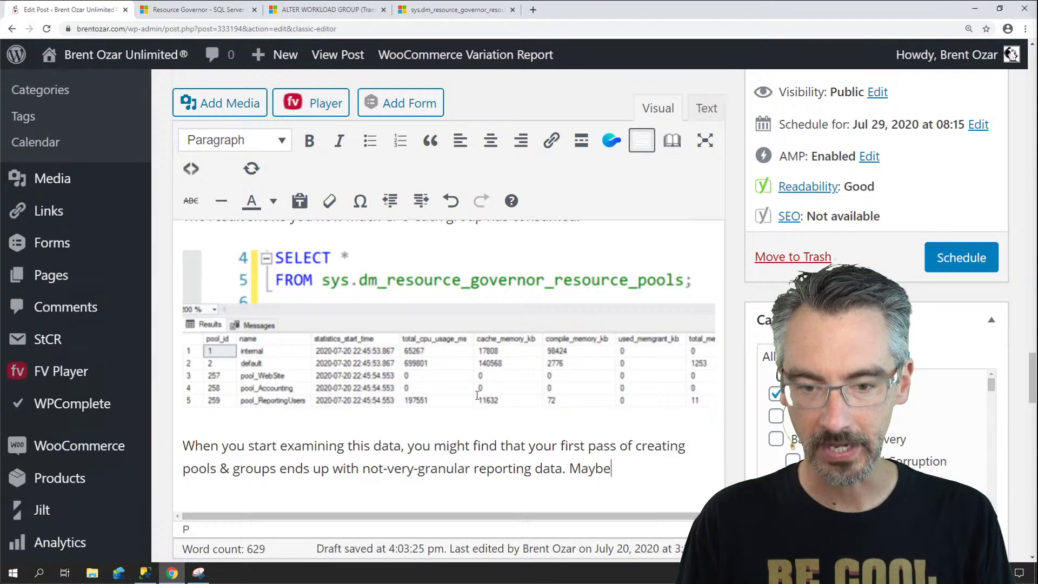
# Step: Continue the paragraph with "Maybe 80% of the server's CPU is burned up by a single group - that's not very actionable."
pyautogui.write(' 80% of the s')
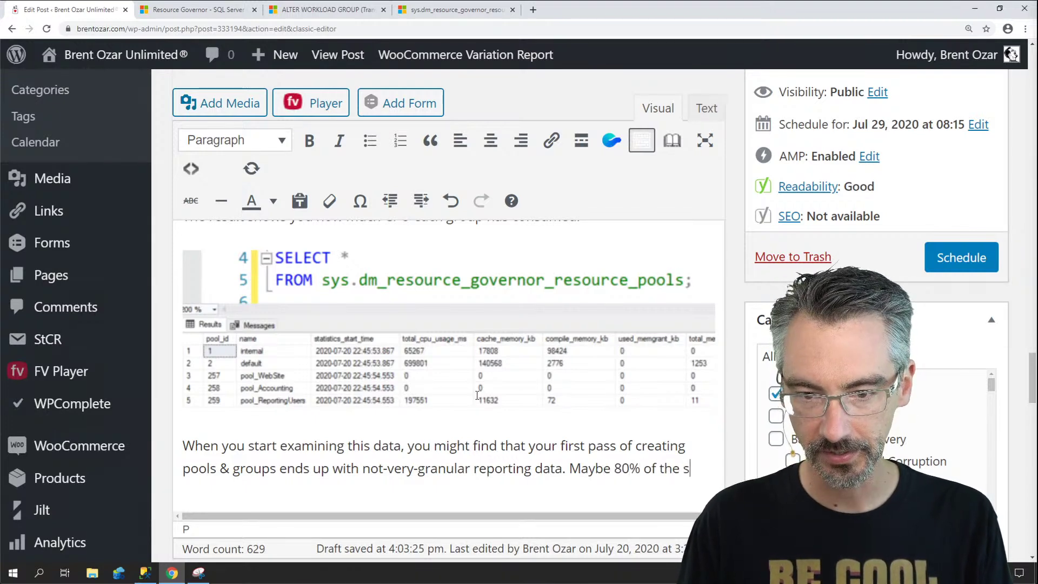
pyautogui.write("erver's CPU is ")
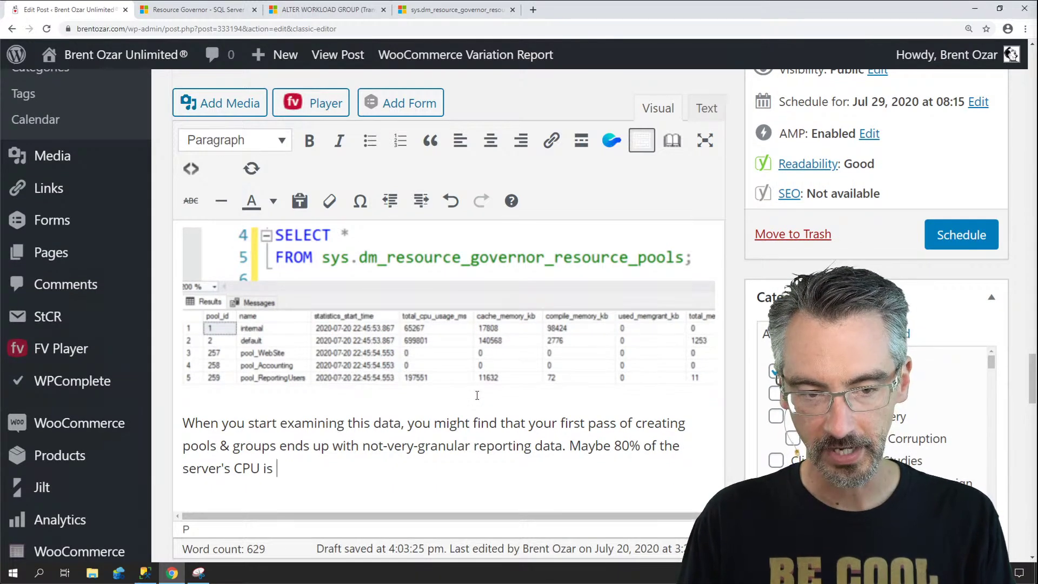
pyautogui.write('burned up by a singl')
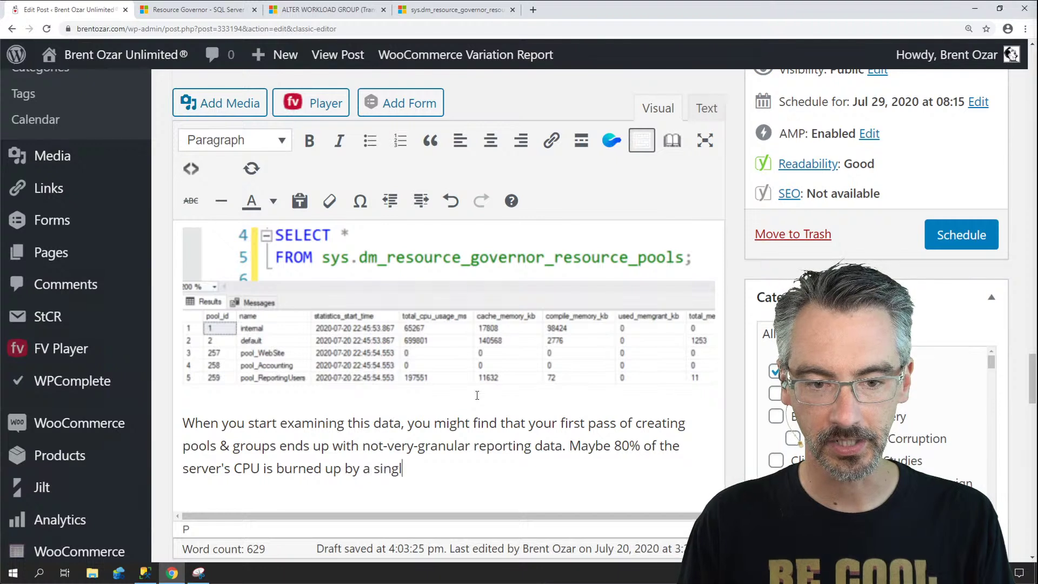
pyautogui.write("e group - that's not very actional")
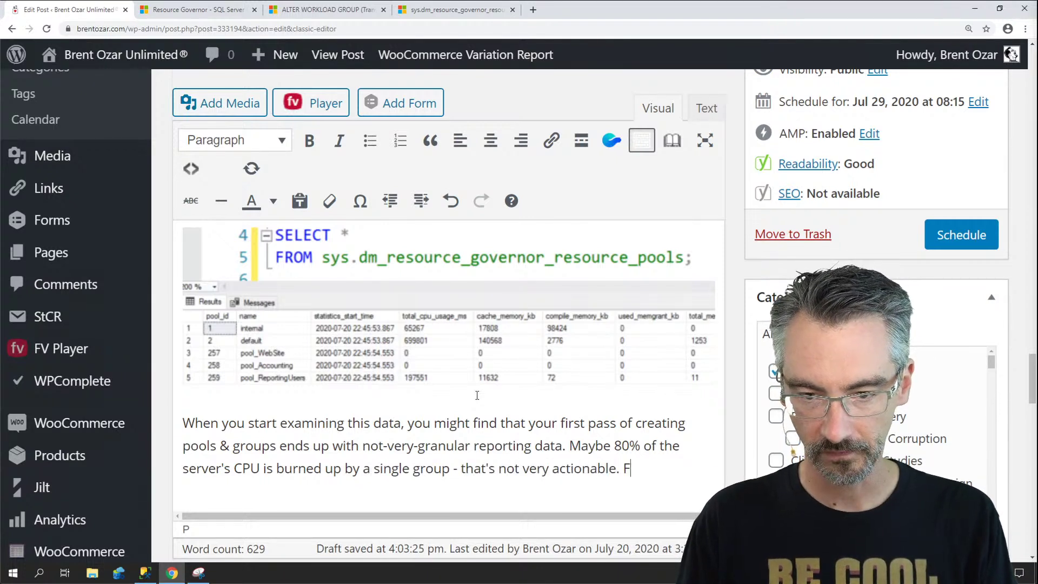
# Step: Continue the paragraph with "From there, you want to continue creating smaller and smaller groups until you can figure out exactly who or"
pyautogui.write('ble. From there, you want to c')
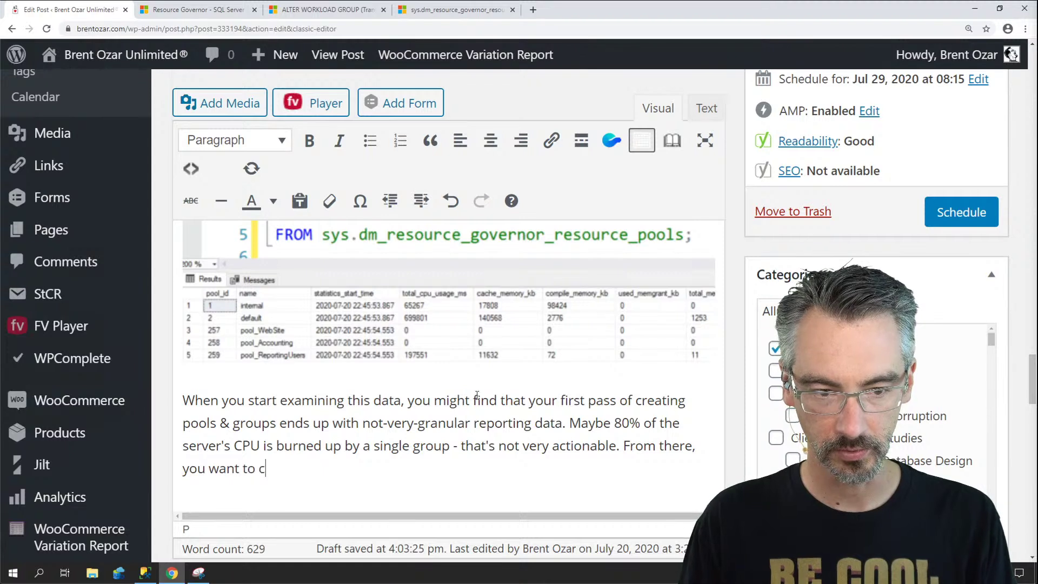
pyautogui.write('ontinue creating sma')
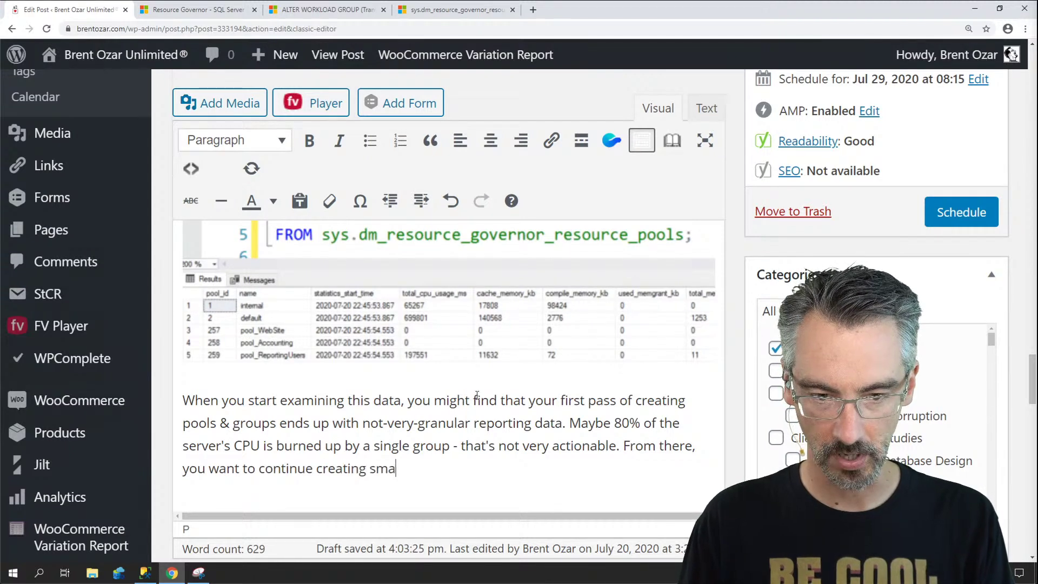
pyautogui.write('ller and ssmal')
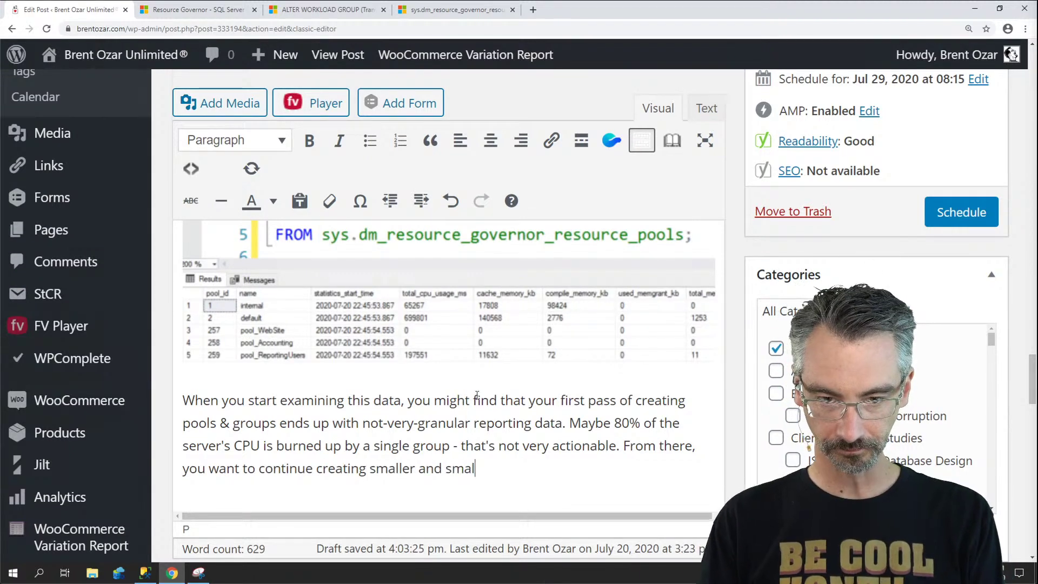
pyautogui.write('ler groups until you ')
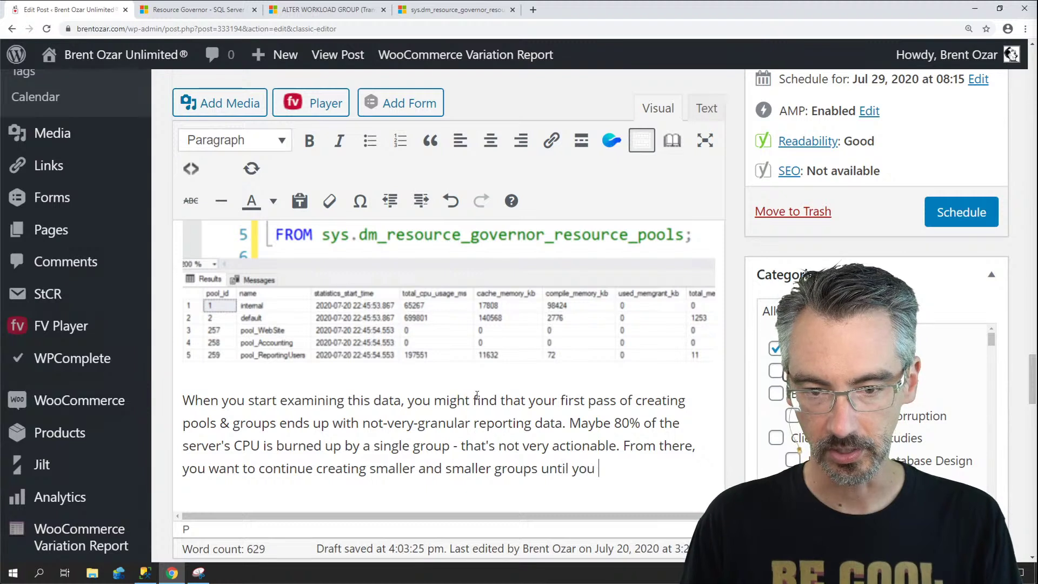
pyautogui.write('can figure out e')
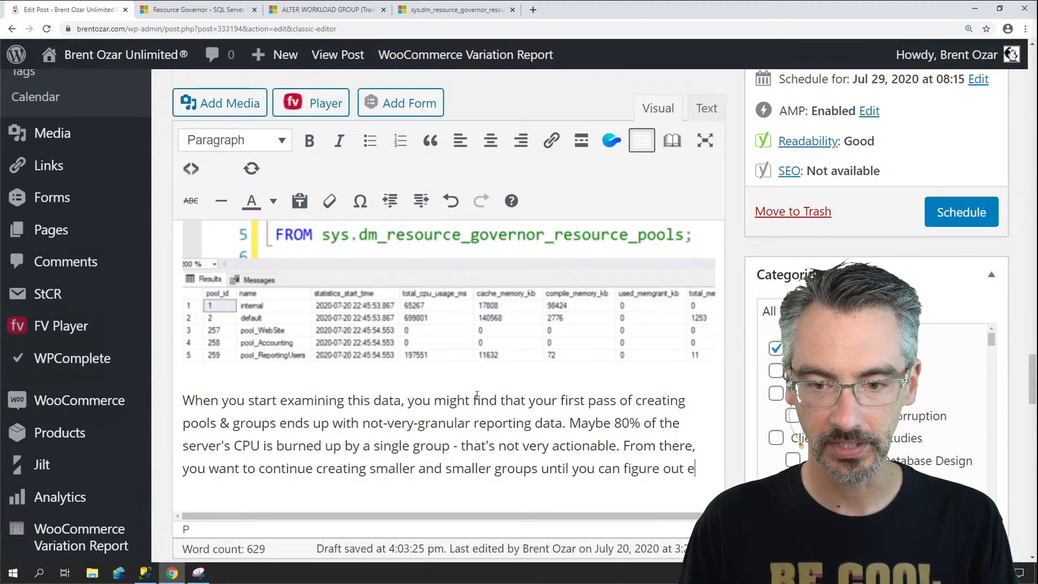
pyautogui.write('xactly who or wh')
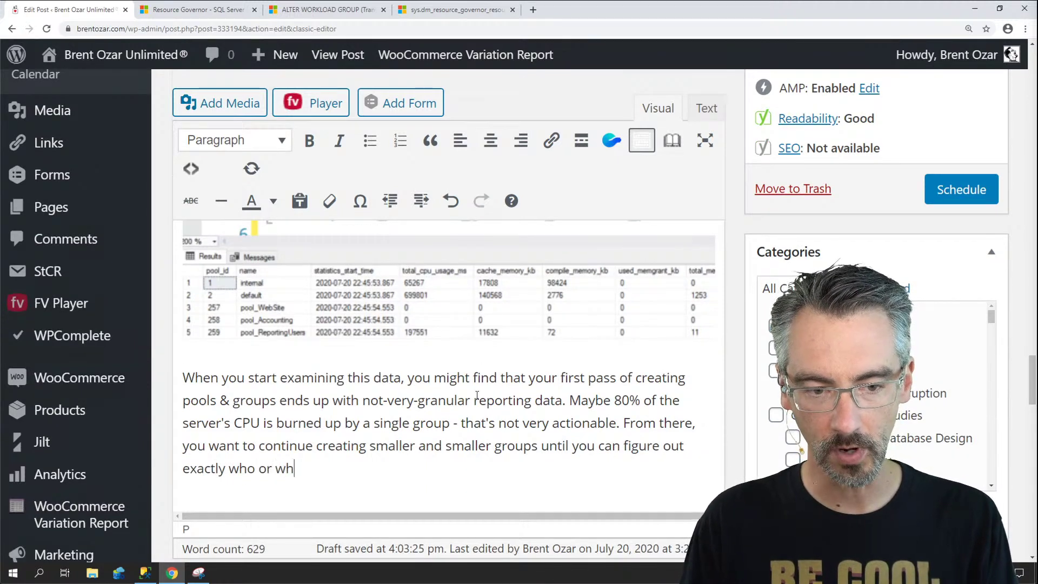
# Step: Finish the sentence about smaller groups with "what application is burning up the most CPU power."
pyautogui.write('at in the tea')
pyautogui.press('BackSpace')
pyautogui.press('BackSpace')
pyautogui.press('BackSpace')
pyautogui.press('BackSpace')
pyautogui.press('BackSpace')
pyautogui.press('BackSpace')
pyautogui.press('BackSpace')
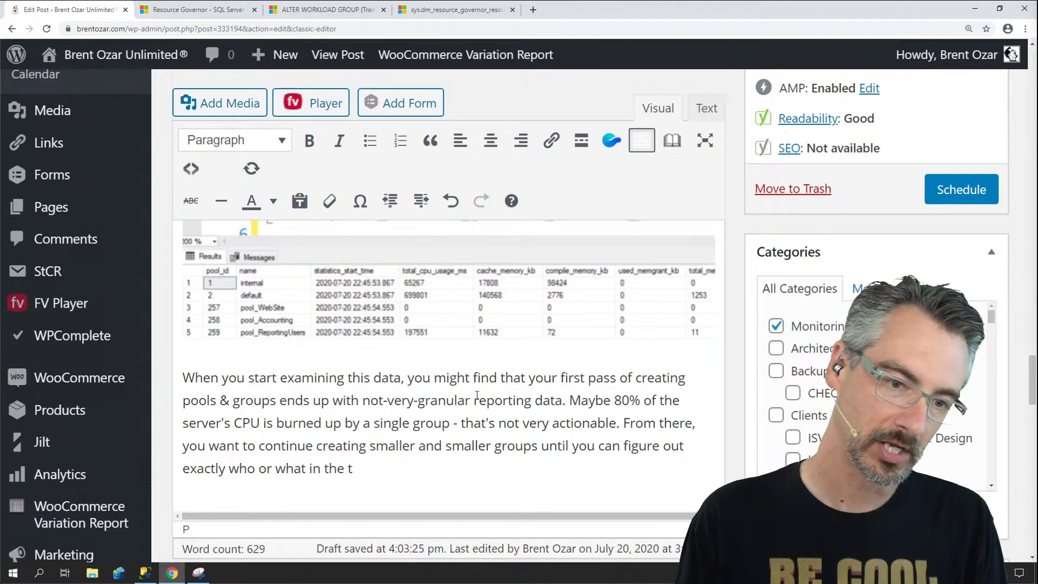
pyautogui.press('BackSpace')
pyautogui.press('BackSpace')
pyautogui.press('BackSpace')
pyautogui.press('BackSpace')
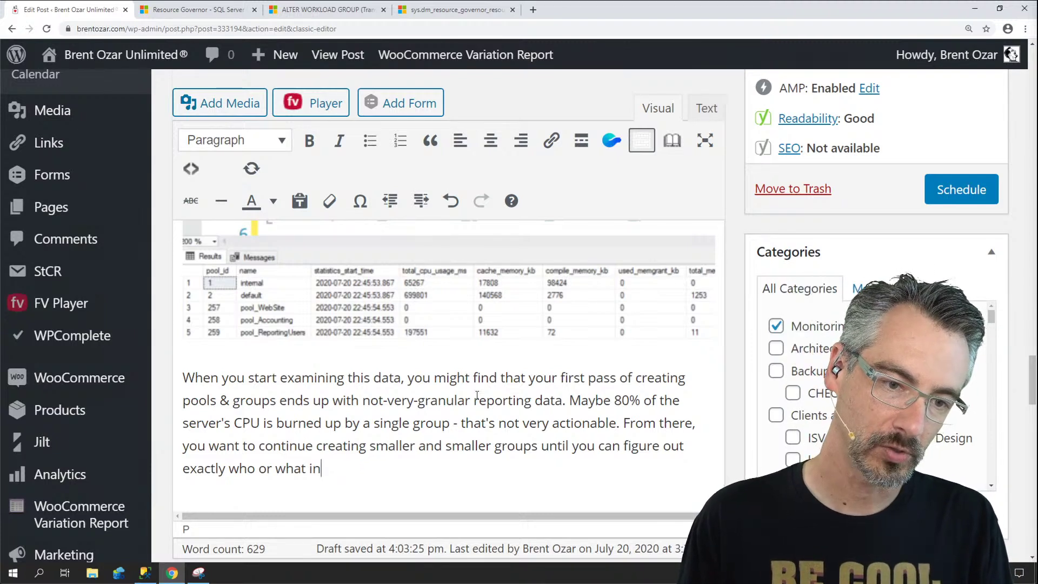
pyautogui.write('a')
pyautogui.write('pp')
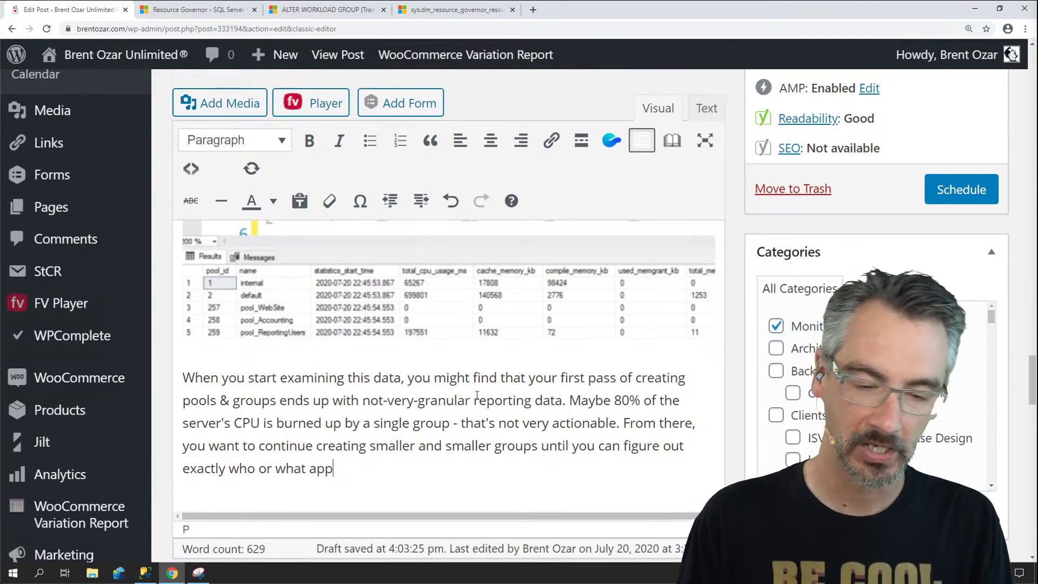
pyautogui.write('lication is burning up ')
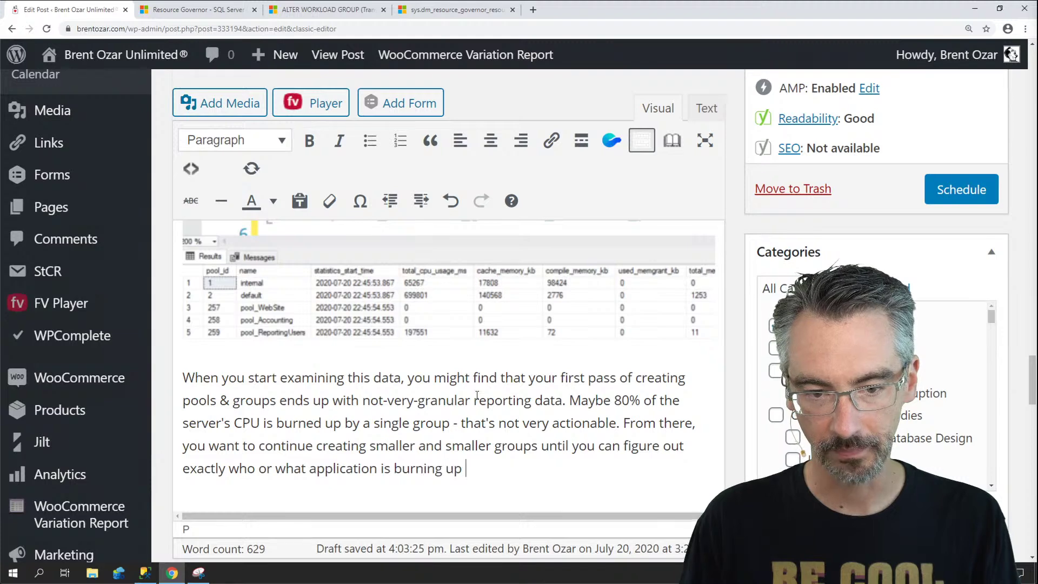
pyautogui.write('the most CPU power.')
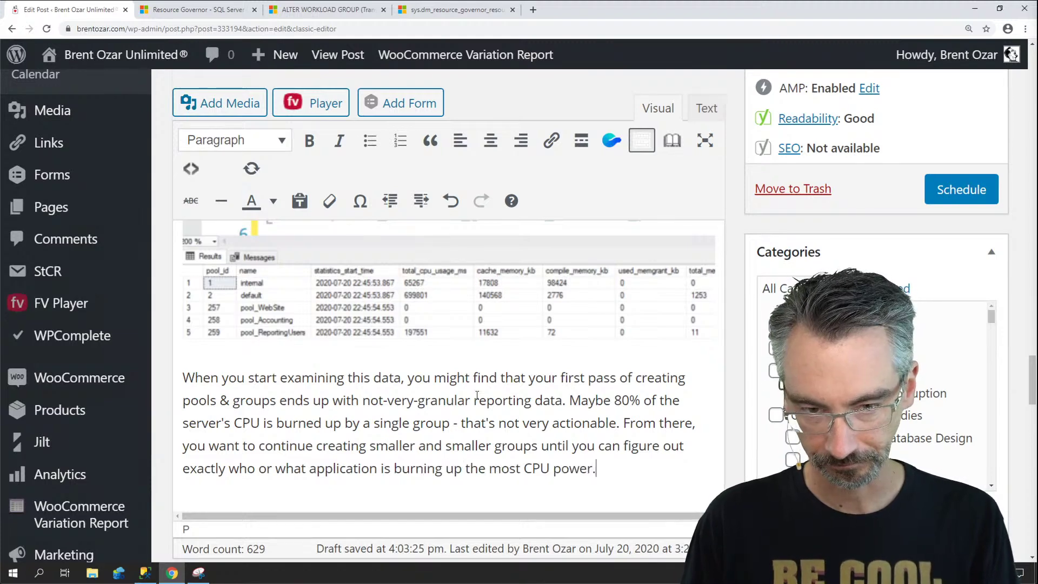
# Step: Start a new paragraph below the CPU power sentence with the word "This"
pyautogui.press('Return')
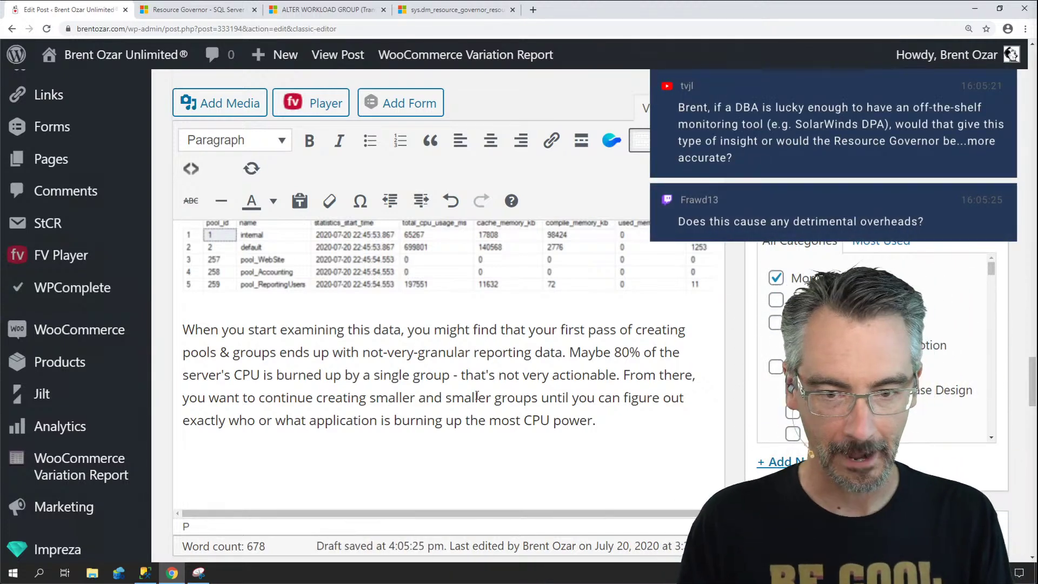
pyautogui.press('BackSpace')
pyautogui.write('This')
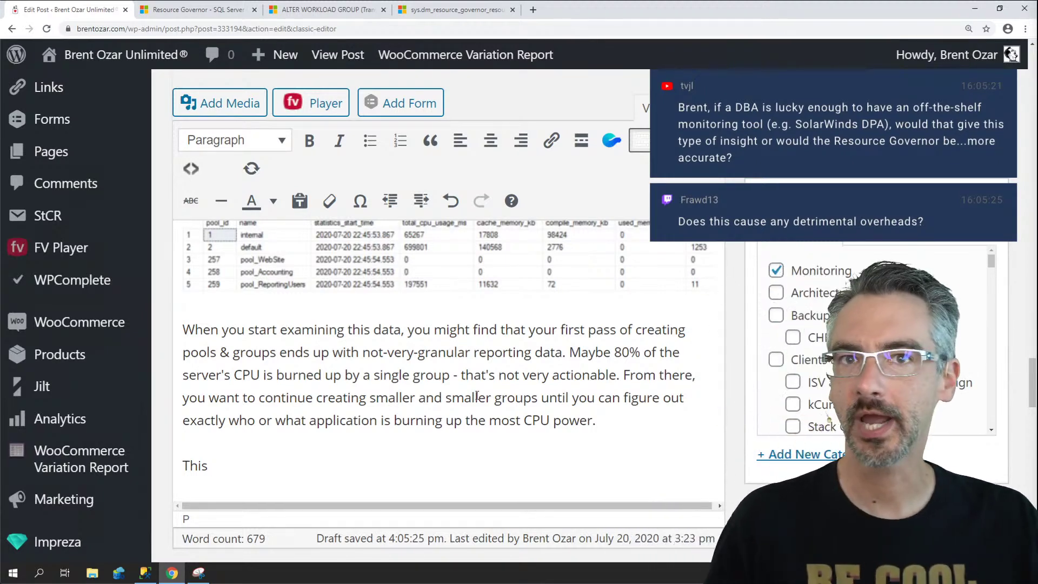
# Step: Switch to SQL Server Management Studio and restart the SQL2019 server's MSSQLSERVER service from Object Explorer
pyautogui.click(145, 572)
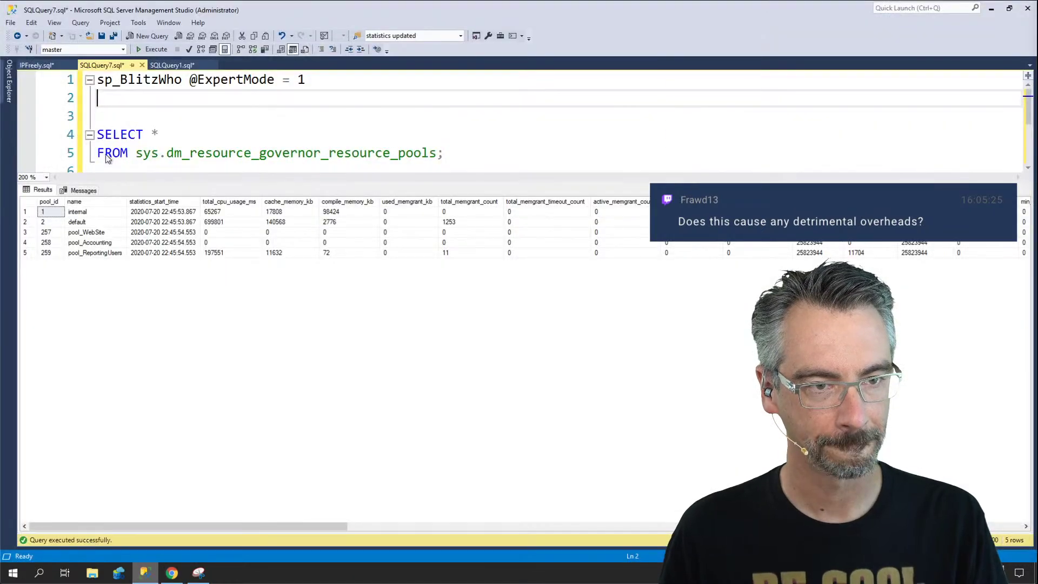
pyautogui.click(9, 84)
pyautogui.click(208, 66)
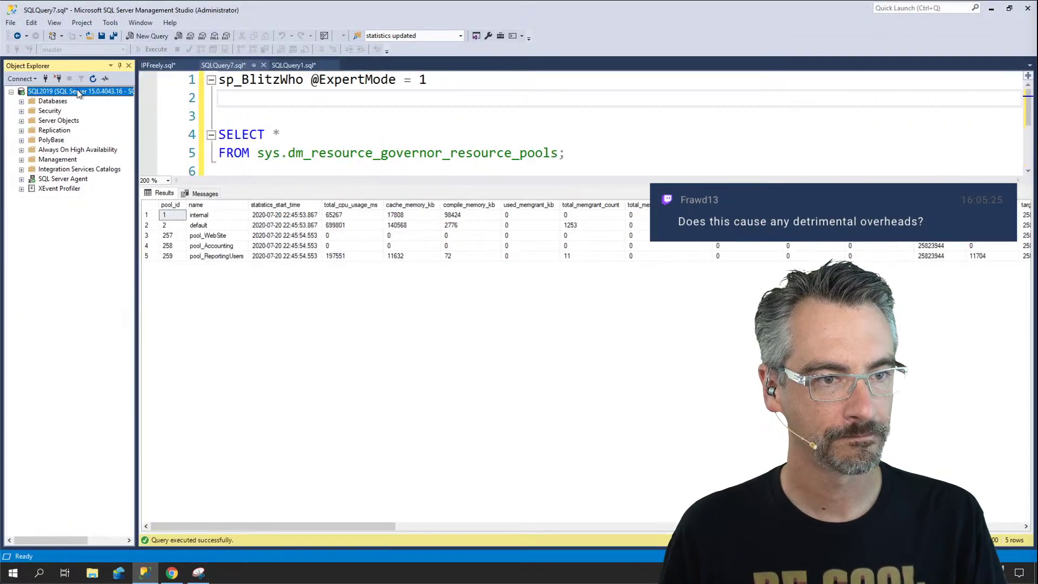
pyautogui.rightClick(60, 91)
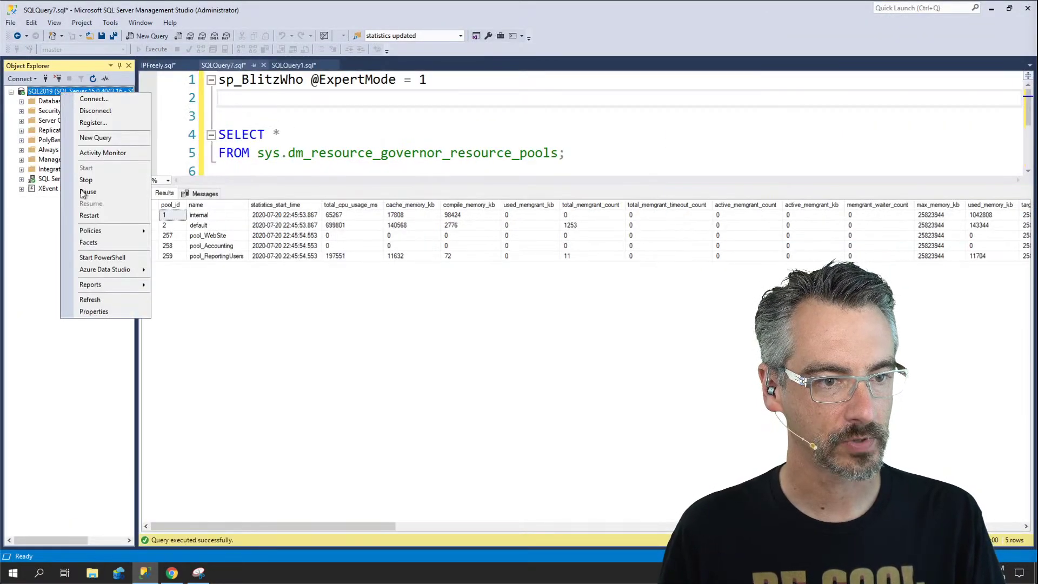
pyautogui.click(99, 216)
pyautogui.click(262, 58)
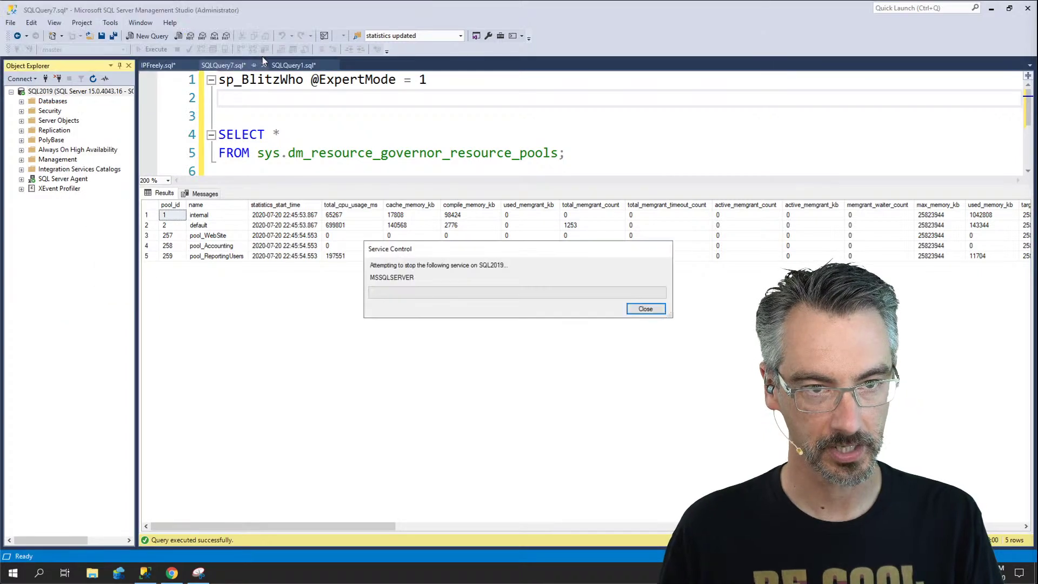
pyautogui.click(258, 59)
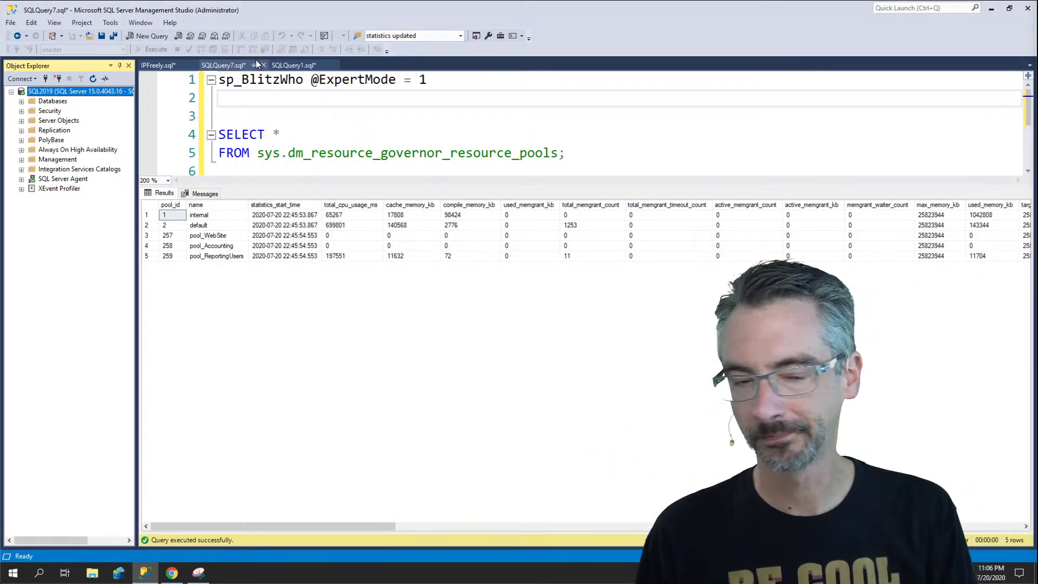
# Step: Rerun only the SELECT query on sys.dm_resource_governor_resource_pools and examine total_cpu_usage_ms for the custom pools
pyautogui.click(292, 125)
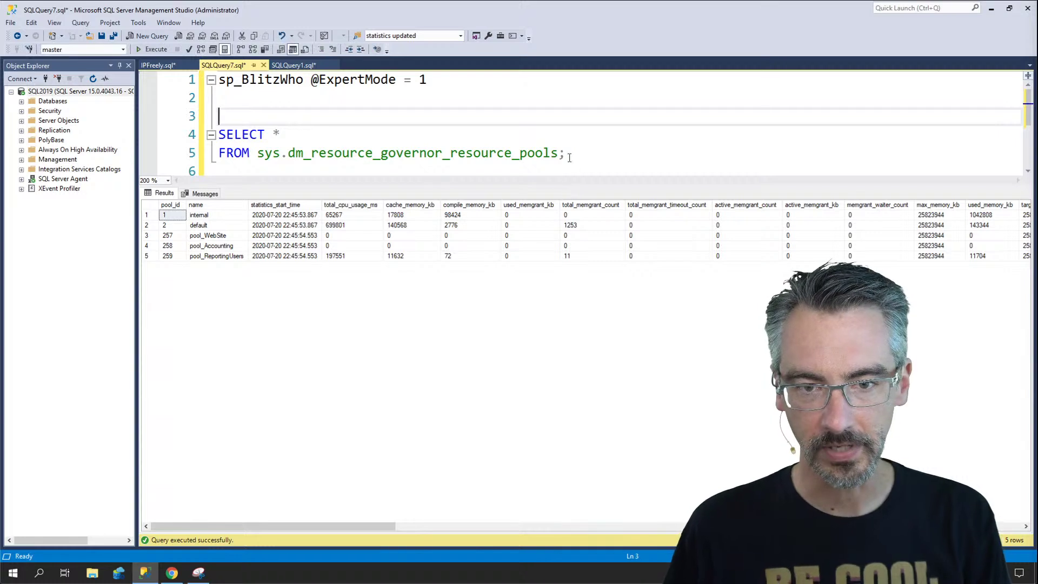
pyautogui.moveTo(566, 153); pyautogui.dragTo(204, 137)
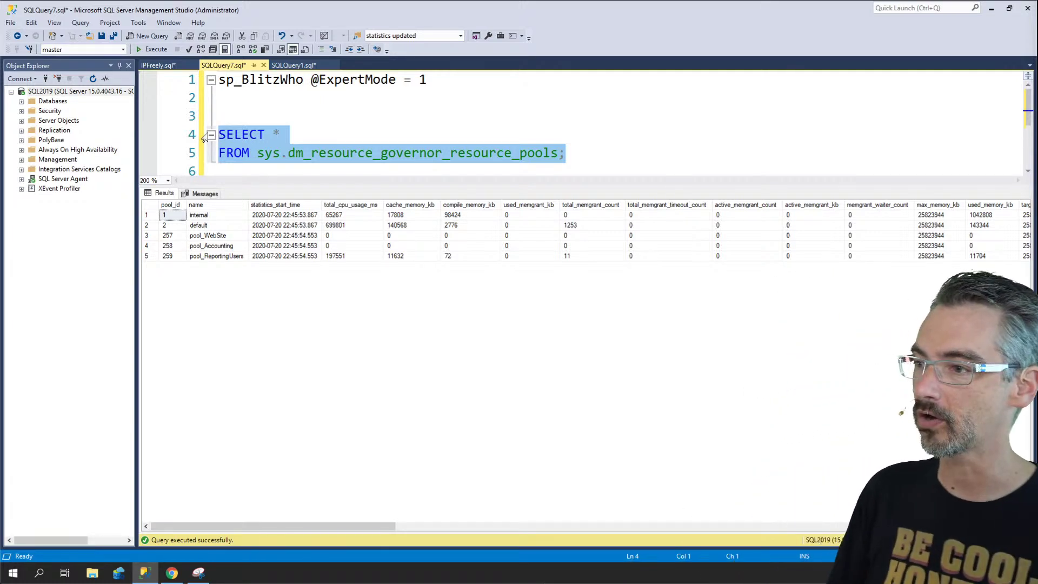
pyautogui.press('F5')
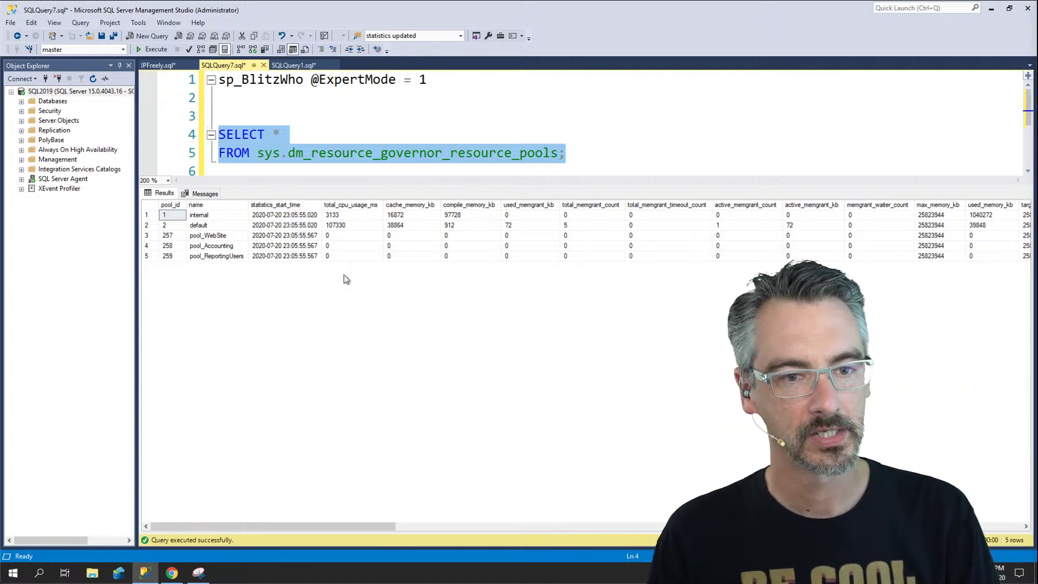
pyautogui.moveTo(350, 248); pyautogui.dragTo(350, 258)
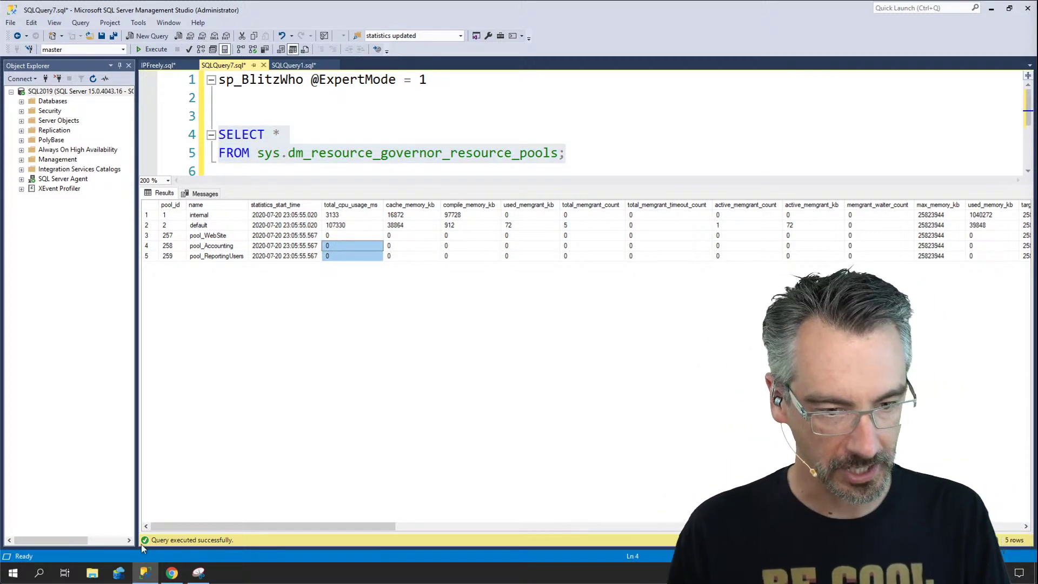
# Step: Switch back to the blog post in Chrome and write "This DMV's contents reset when the SQL Server service restarts." as the new paragraph
pyautogui.click(172, 573)
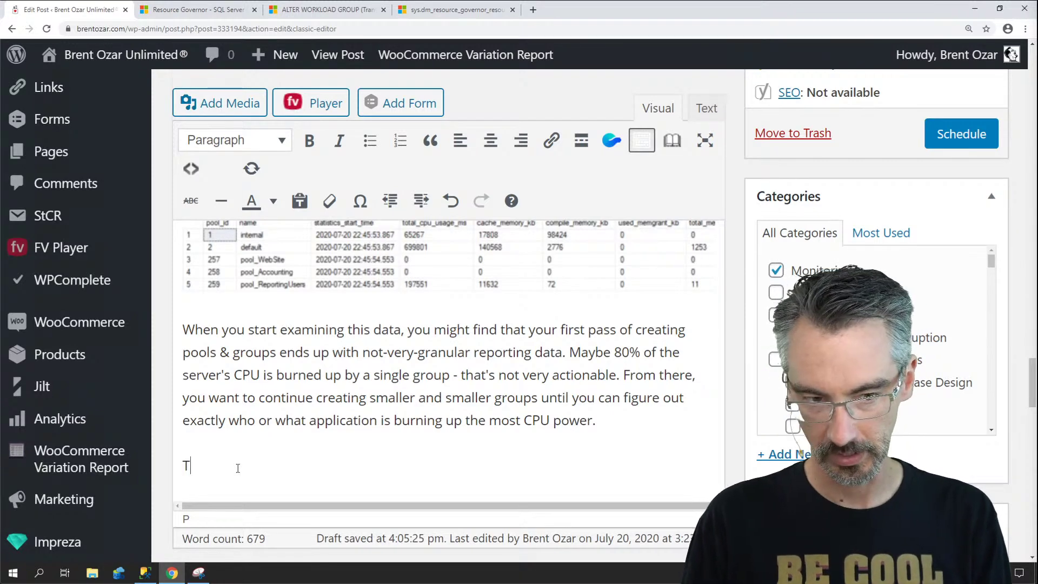
pyautogui.write("This DMV's")
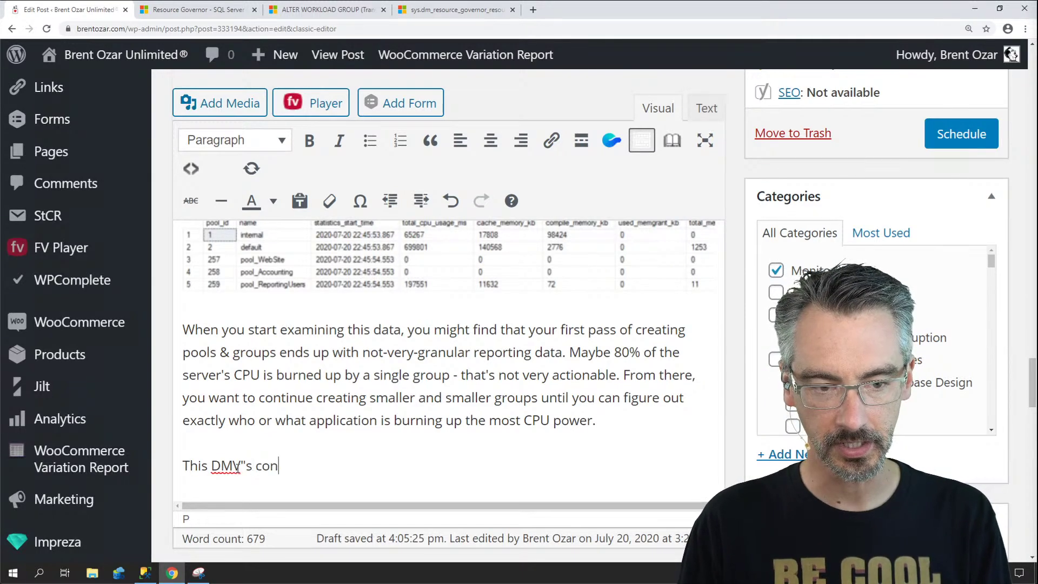
pyautogui.press('BackSpace')
pyautogui.press('BackSpace')
pyautogui.press('BackSpace')
pyautogui.write("'s con")
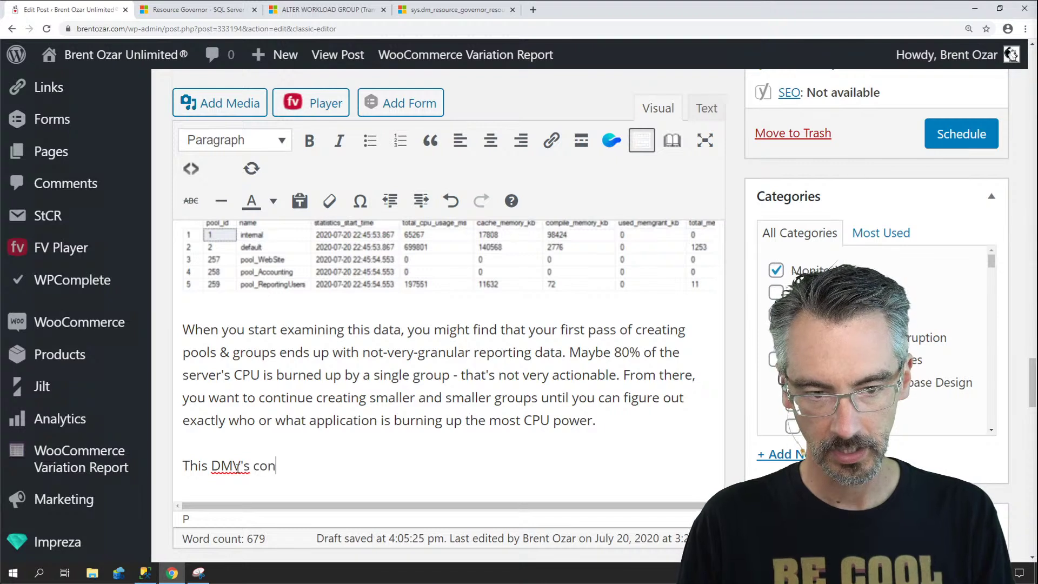
pyautogui.write('tents reset af')
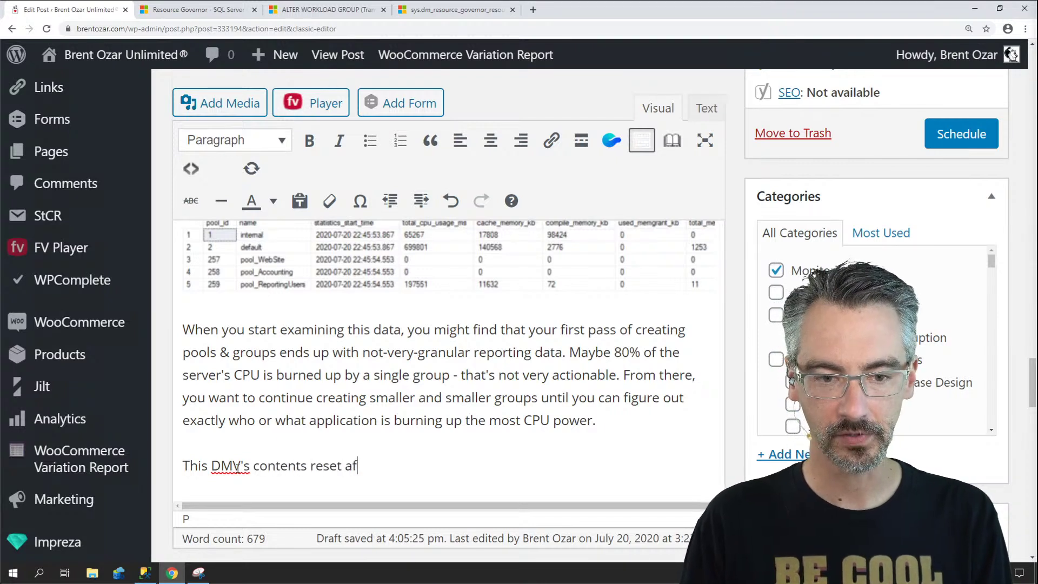
pyautogui.write('ter th')
pyautogui.press('BackSpace')
pyautogui.press('BackSpace')
pyautogui.press('BackSpace')
pyautogui.press('BackSpace')
pyautogui.press('BackSpace')
pyautogui.press('BackSpace')
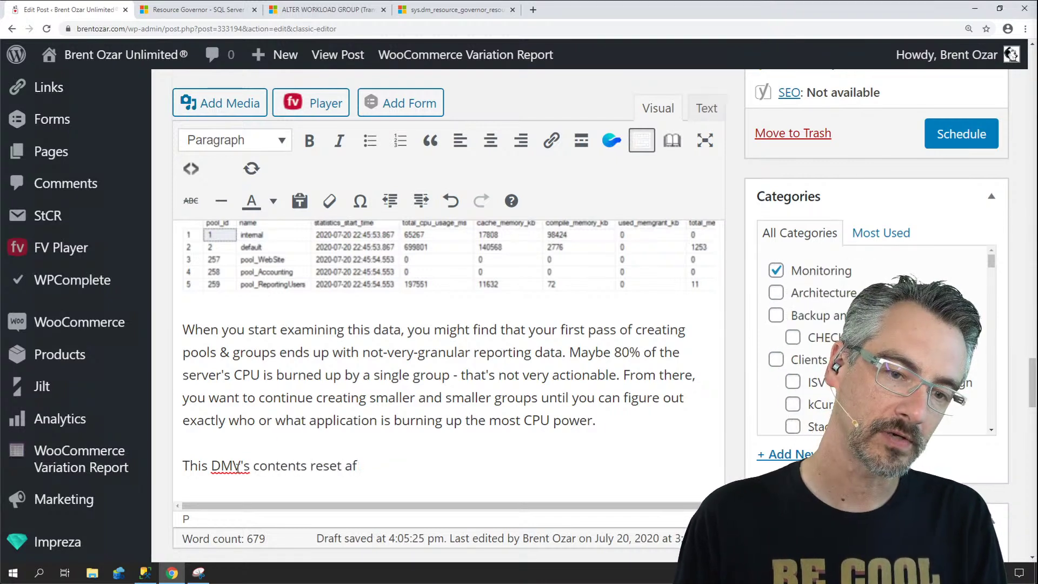
pyautogui.press('BackSpace')
pyautogui.press('BackSpace')
pyautogui.write('when the ')
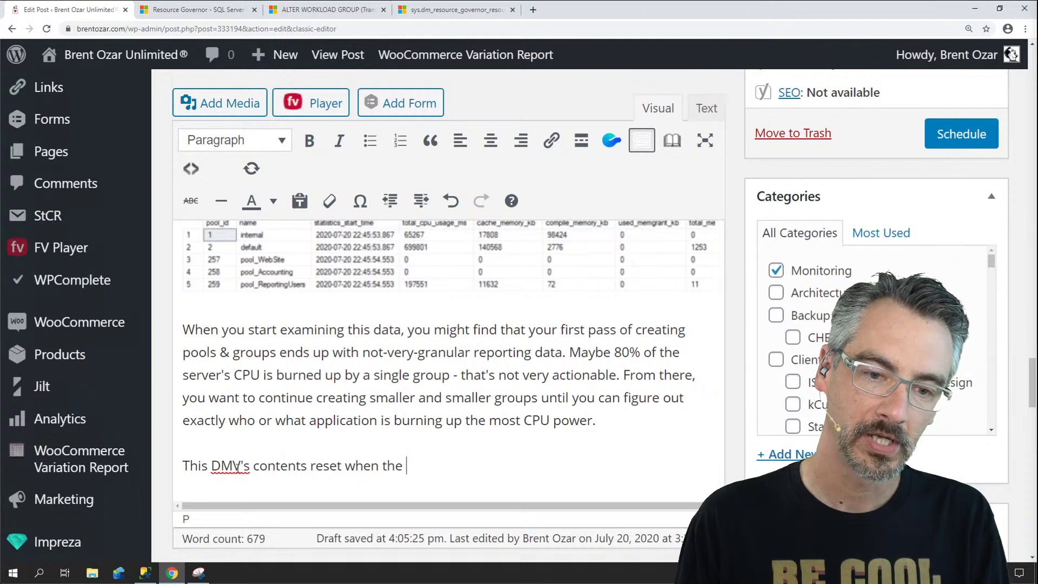
pyautogui.write('SQL Server servic')
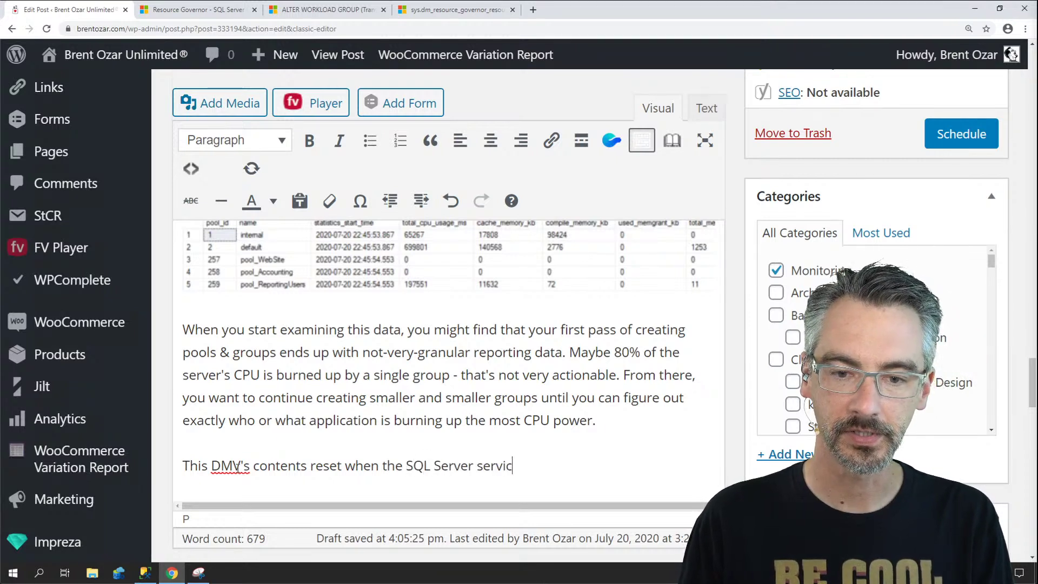
pyautogui.write('e restarts. ')
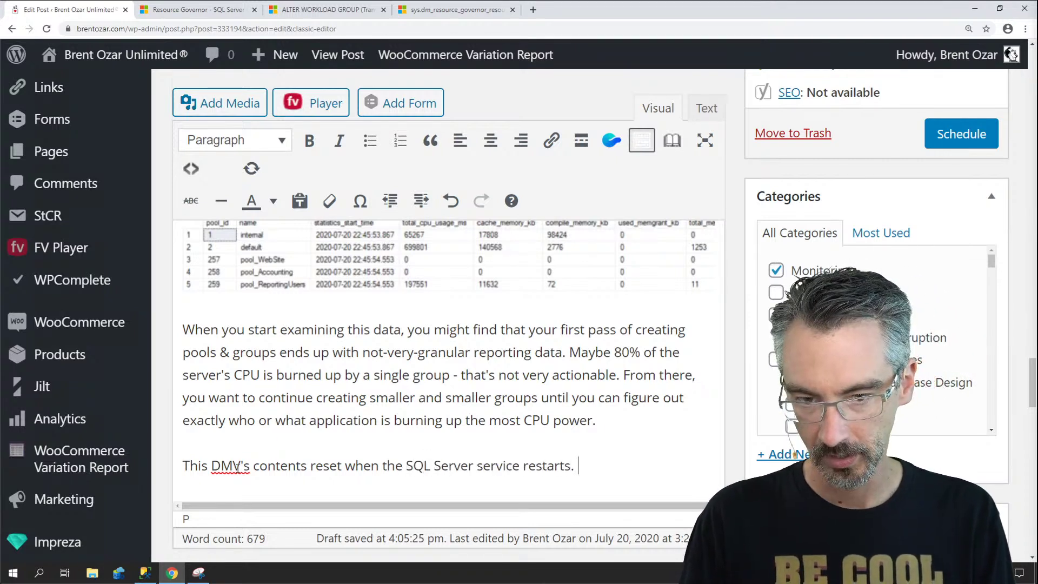
# Step: Add the sentence "You're going to be tempted to hoard this data by logging it every day into a table, and I think that's a bad idea."
pyautogui.write("You're going to be tempte")
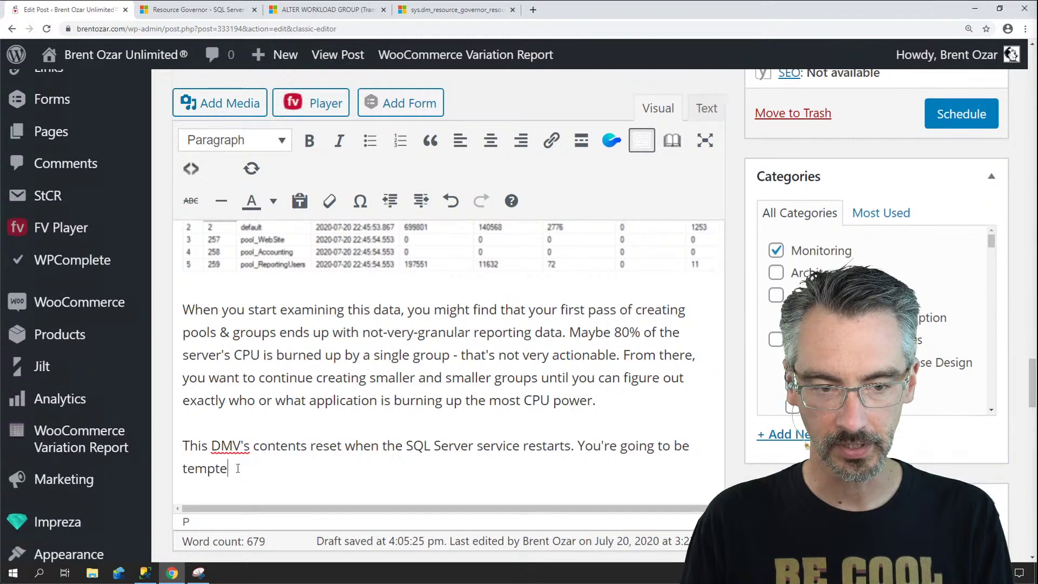
pyautogui.write('d to hoard this ')
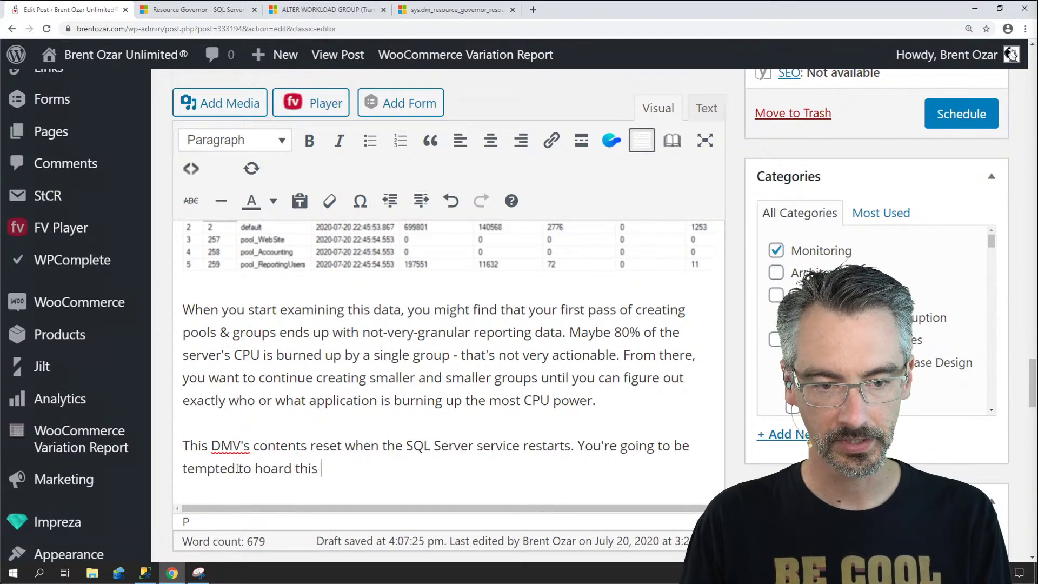
pyautogui.write('data by logging it ')
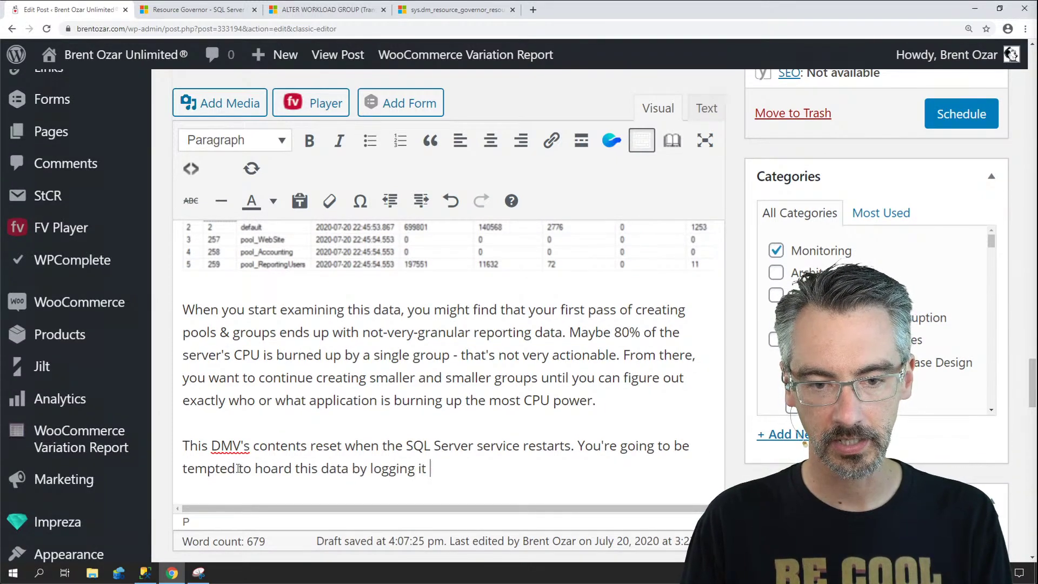
pyautogui.write('every day into a tabl')
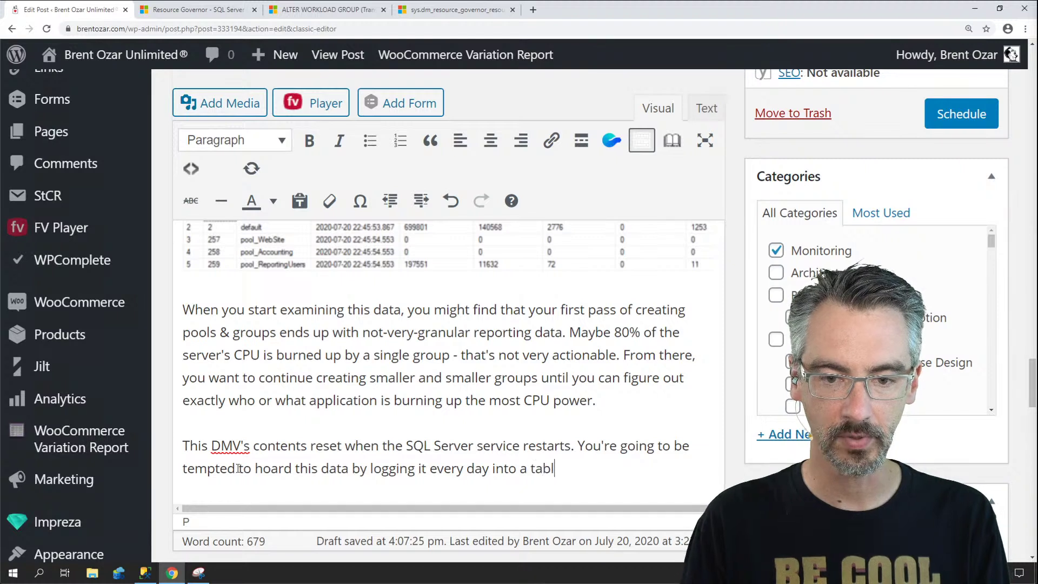
pyautogui.write("e, and I think that's a b")
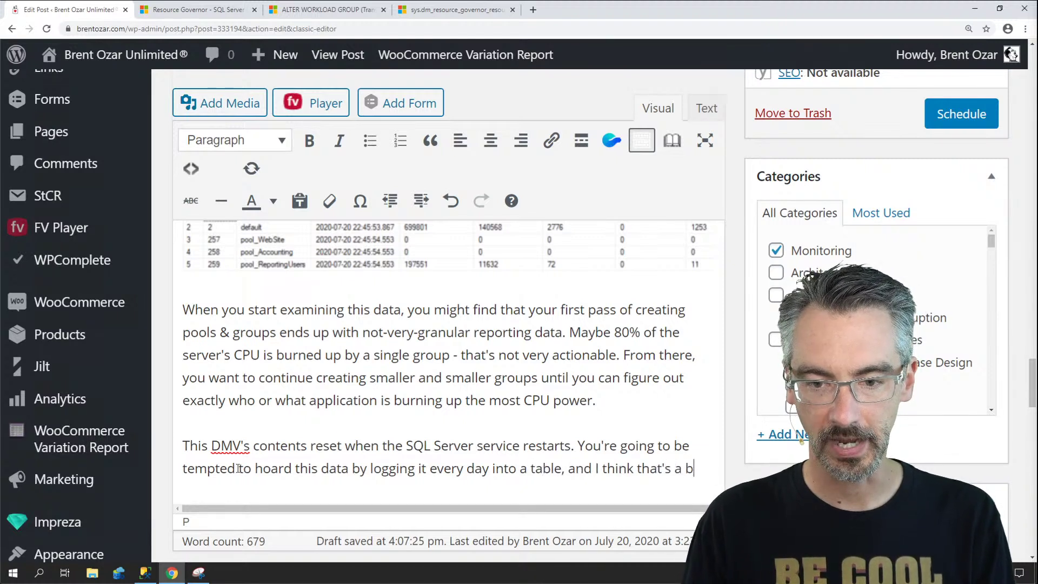
pyautogui.write('ad idea. Just like y')
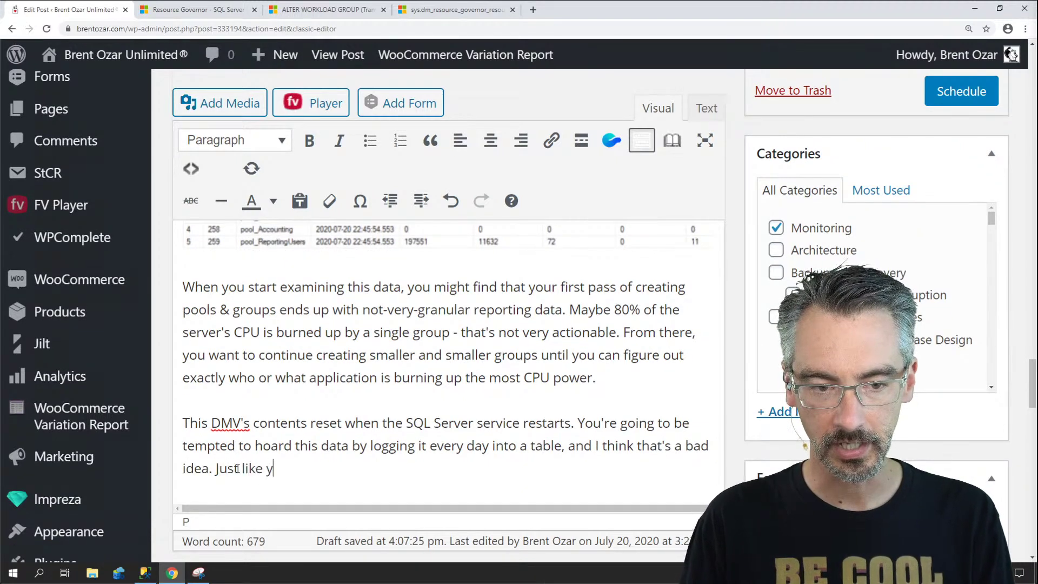
# Step: Write that, "Just like you made a lot of bad decisions in your youth when you were young and you needed the money," so did your teammates
pyautogui.write('ou made a lot o')
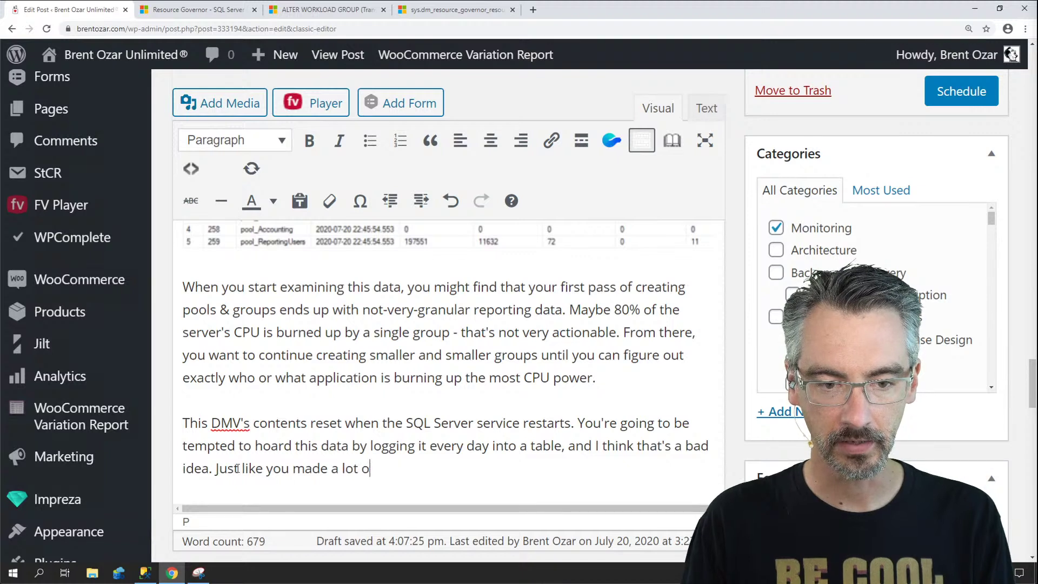
pyautogui.write('f bad decisions in yo')
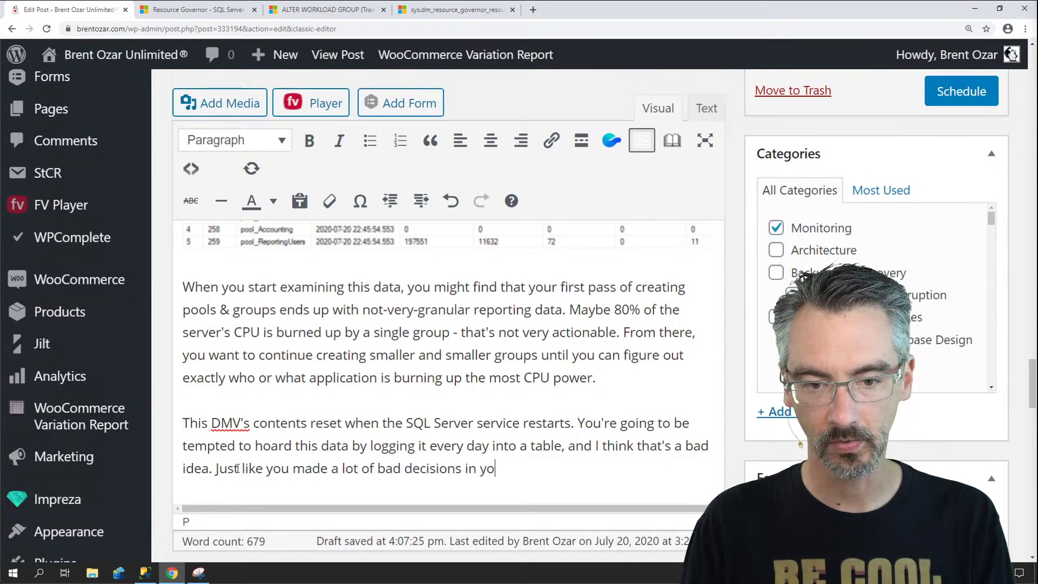
pyautogui.write('ur youth when you we')
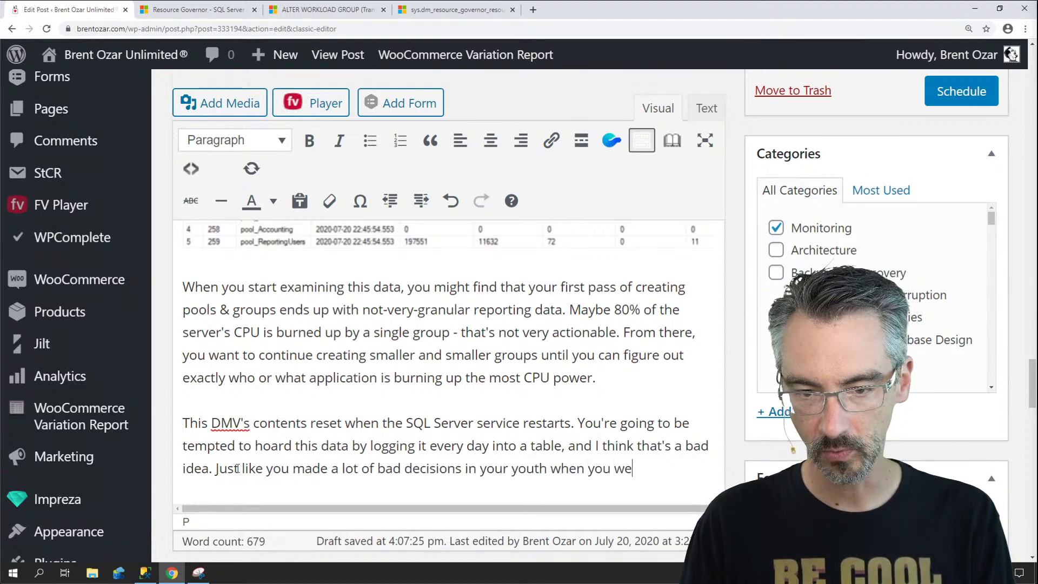
pyautogui.write('re young and you need')
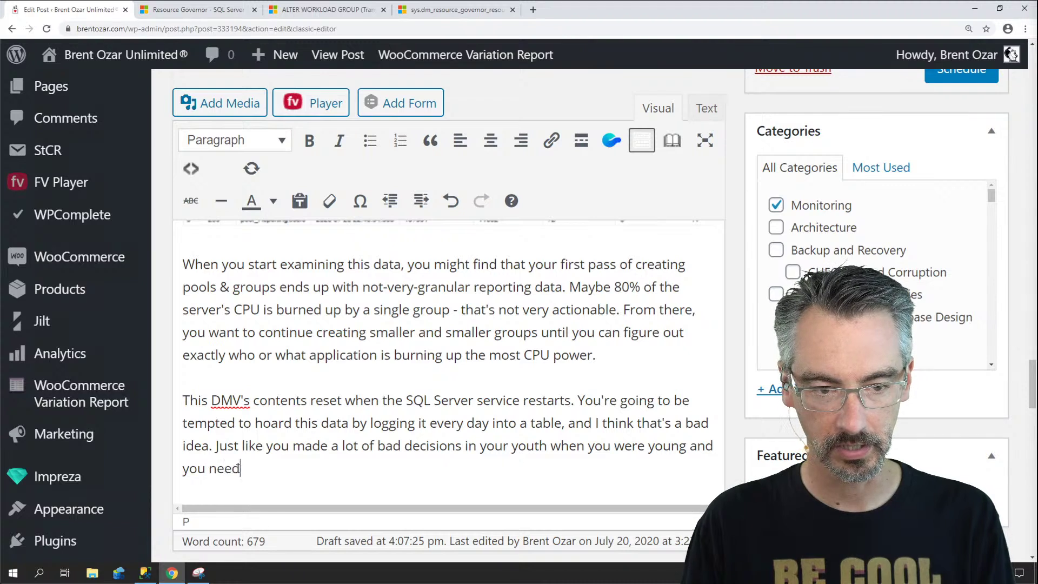
pyautogui.write('ed the money, so do the')
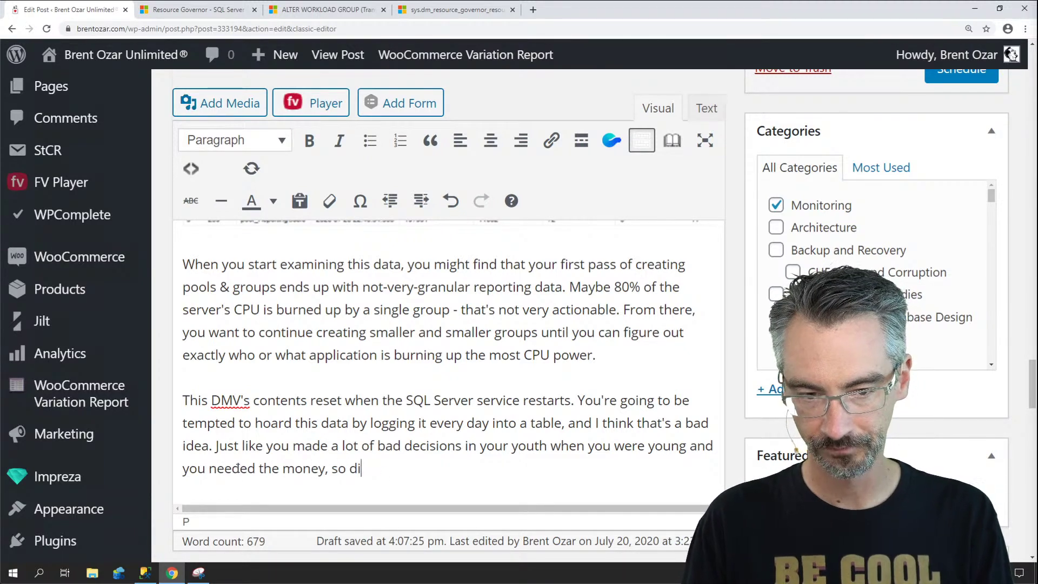
pyautogui.write(' rest of the people ')
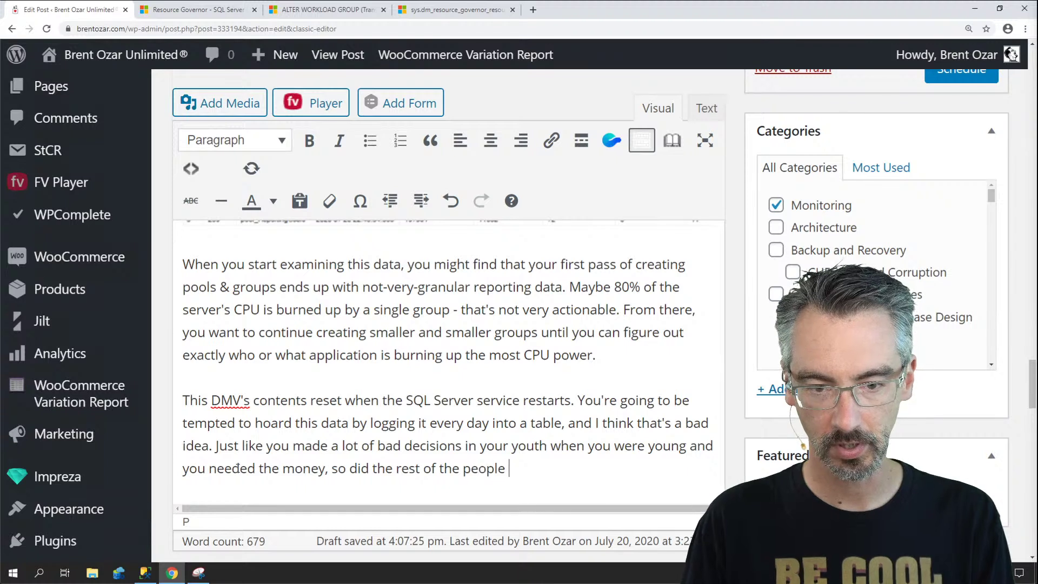
pyautogui.write('on your team. Every t')
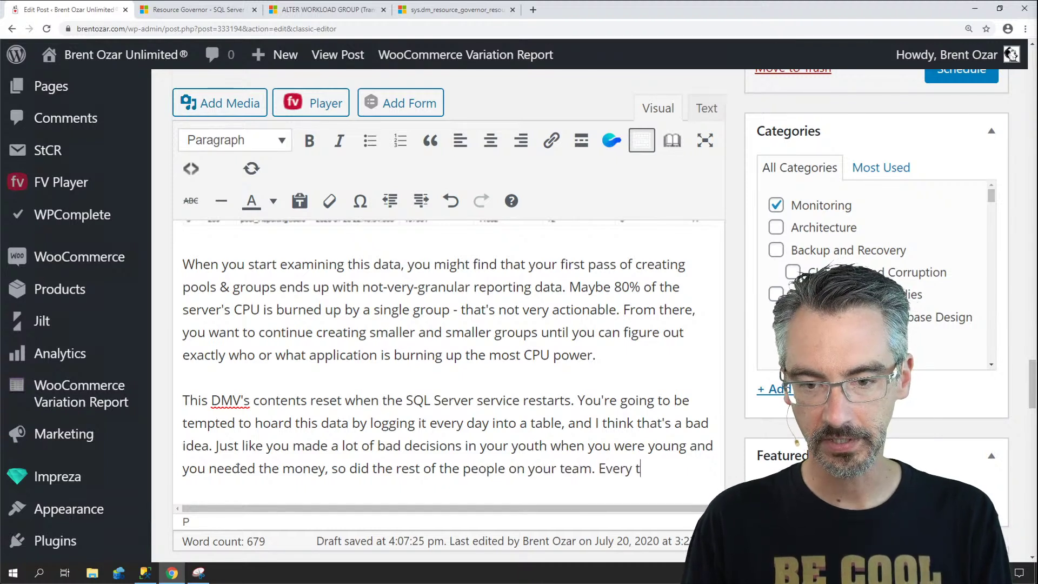
# Step: Add the sentence "Every time the SQL Server instance starts up, think of it as a brand new day."
pyautogui.write('ime the SQL Server inst')
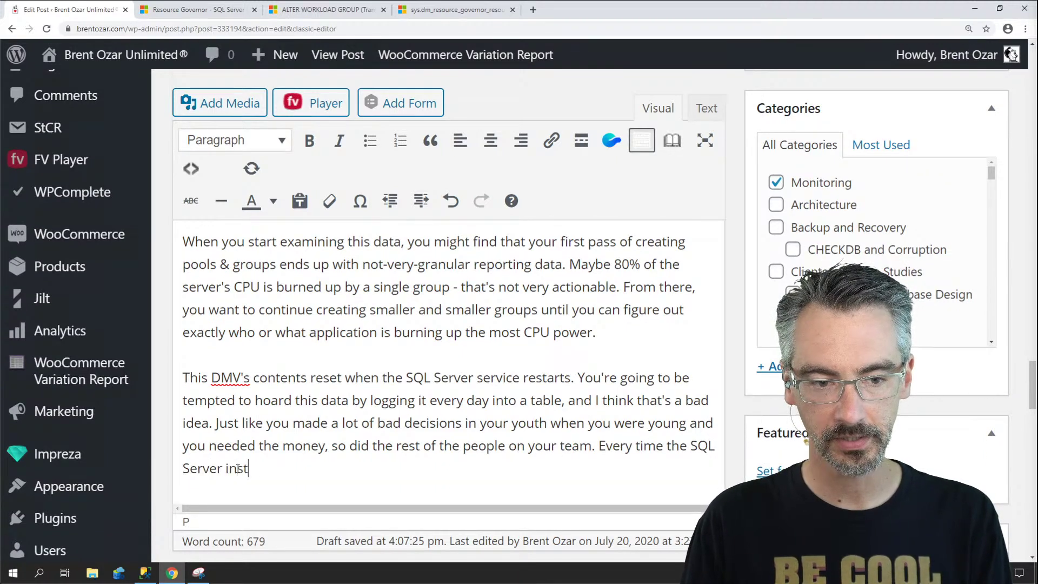
pyautogui.write('ance starts up, wh')
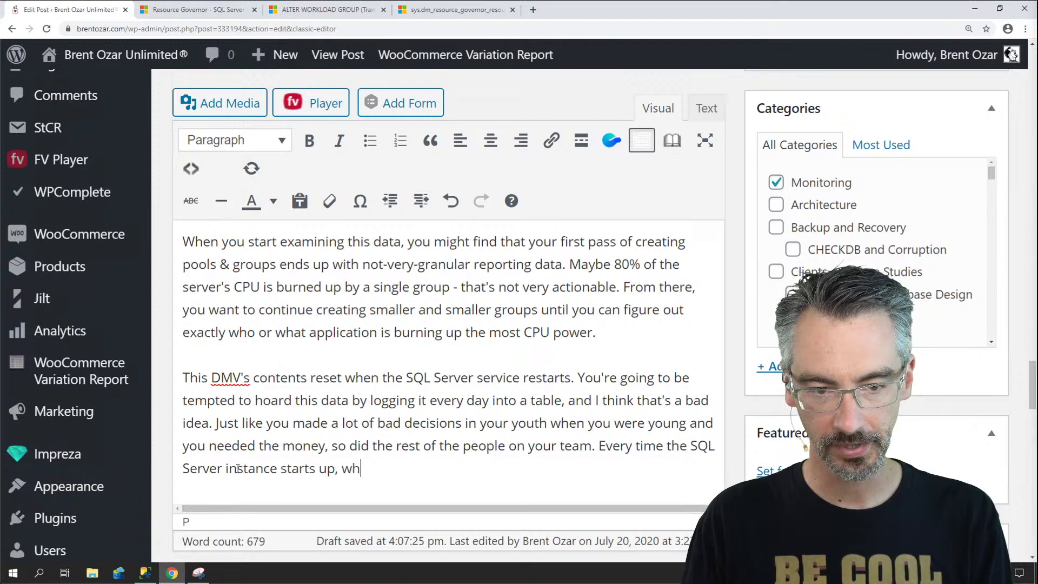
pyautogui.press('BackSpace')
pyautogui.press('BackSpace')
pyautogui.write('think of ita')
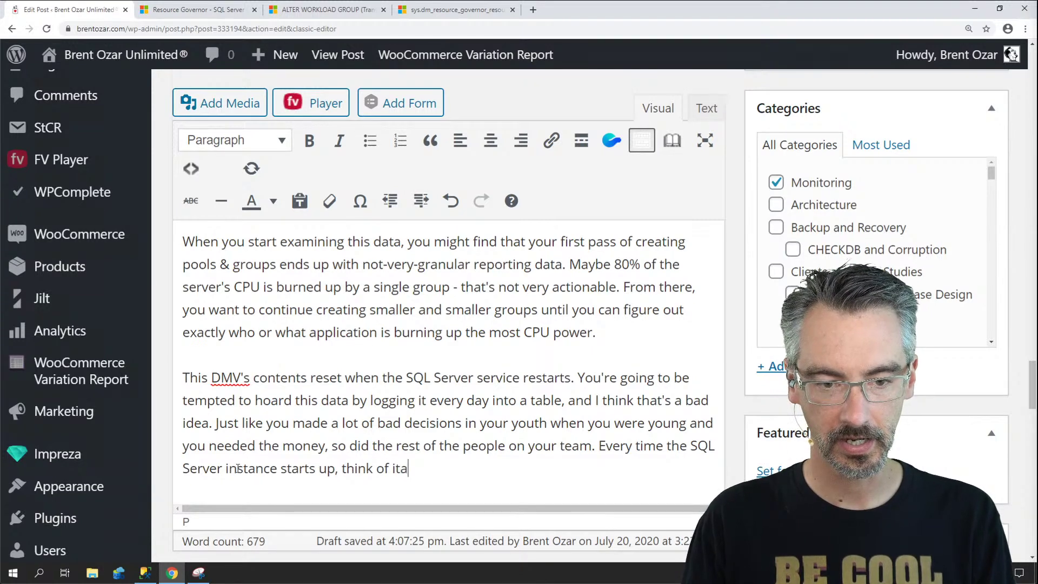
pyautogui.press('BackSpace')
pyautogui.write(' as a brand n')
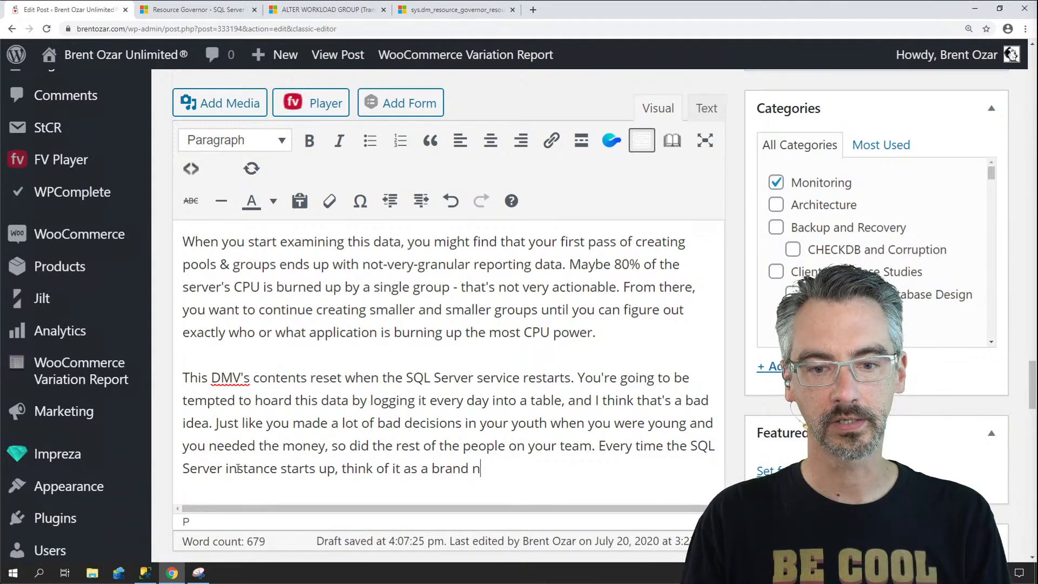
pyautogui.write('ew day. Those')
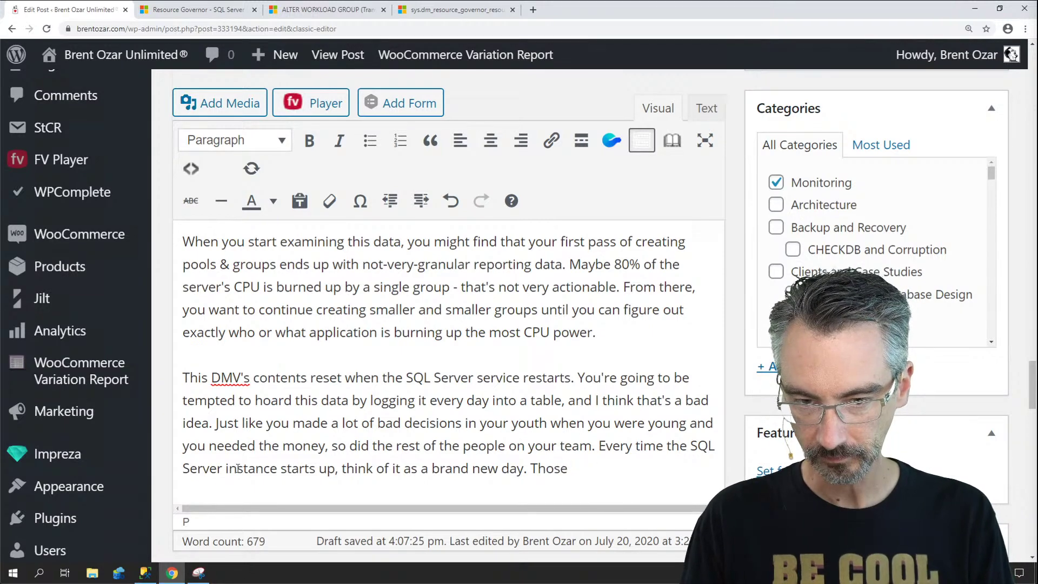
# Step: Start another sentence: "The folks writing terrible queries may have learned the errors of their ways and turned over a fresh new leaf"
pyautogui.write(' bad writi')
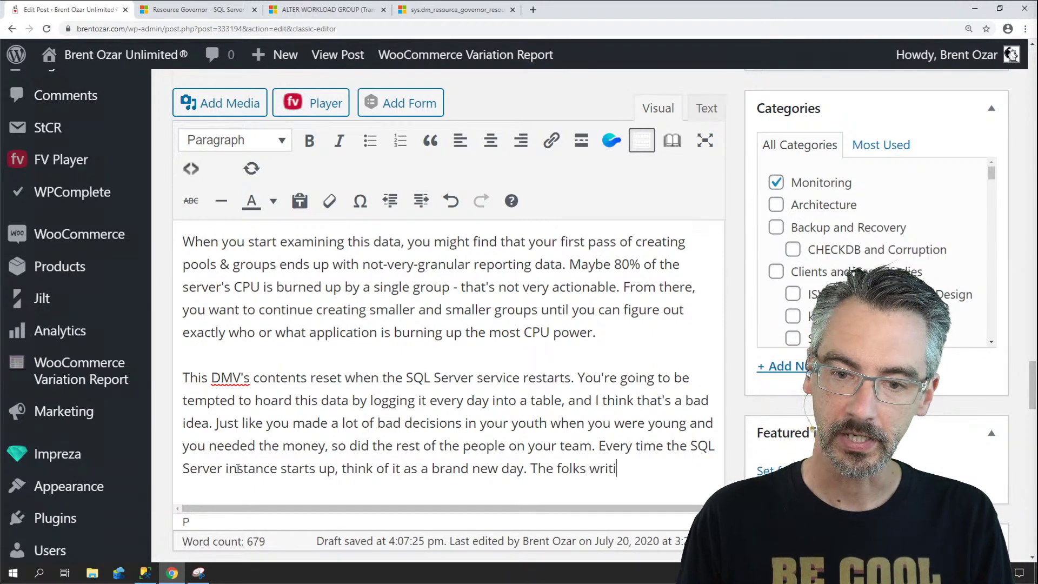
pyautogui.write('ng terrible queries ma')
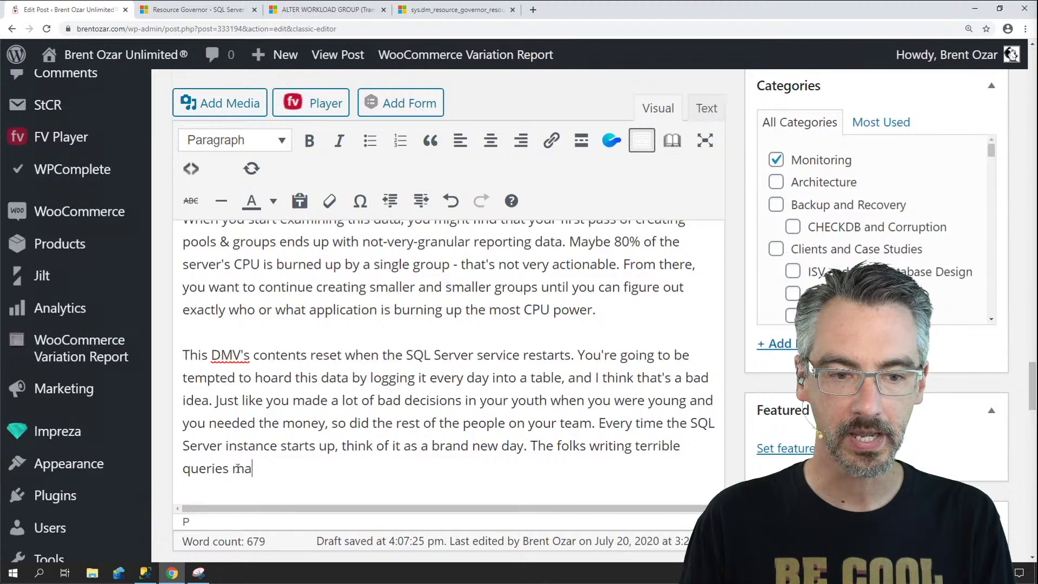
pyautogui.write('y have learned the lessons')
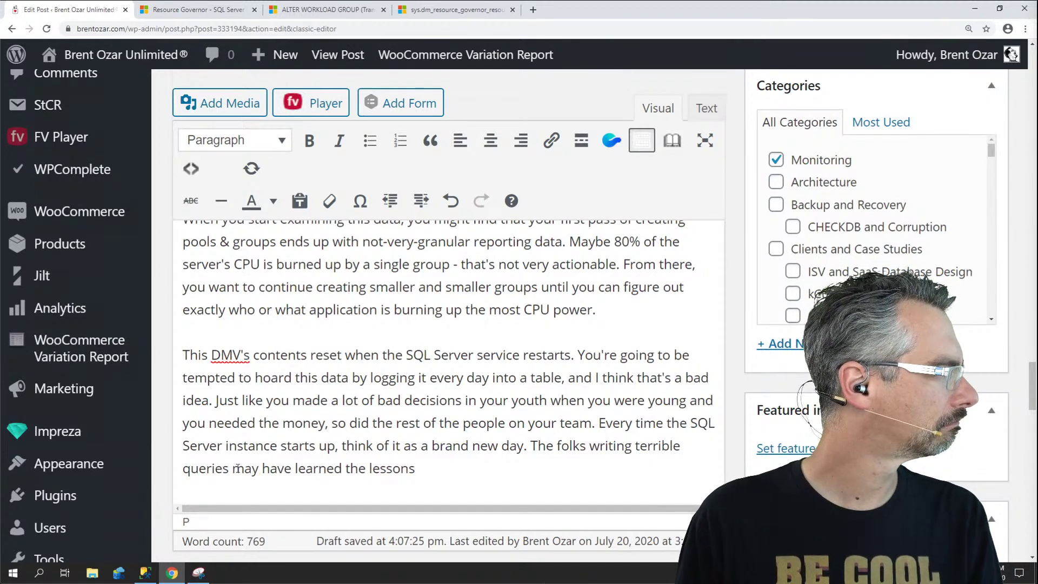
pyautogui.press('BackSpace')
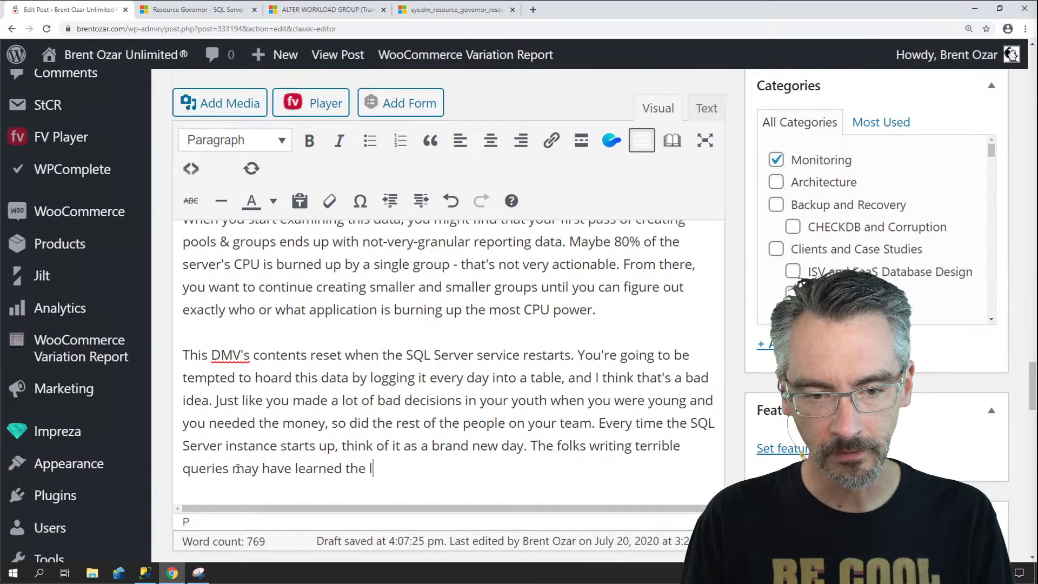
pyautogui.write('errors of their ')
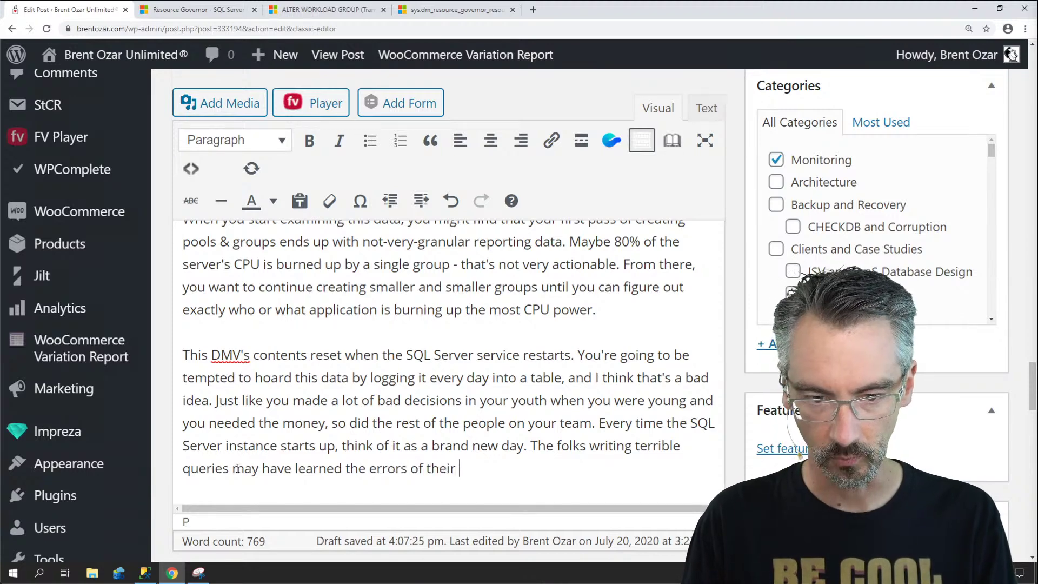
pyautogui.write('ways and s')
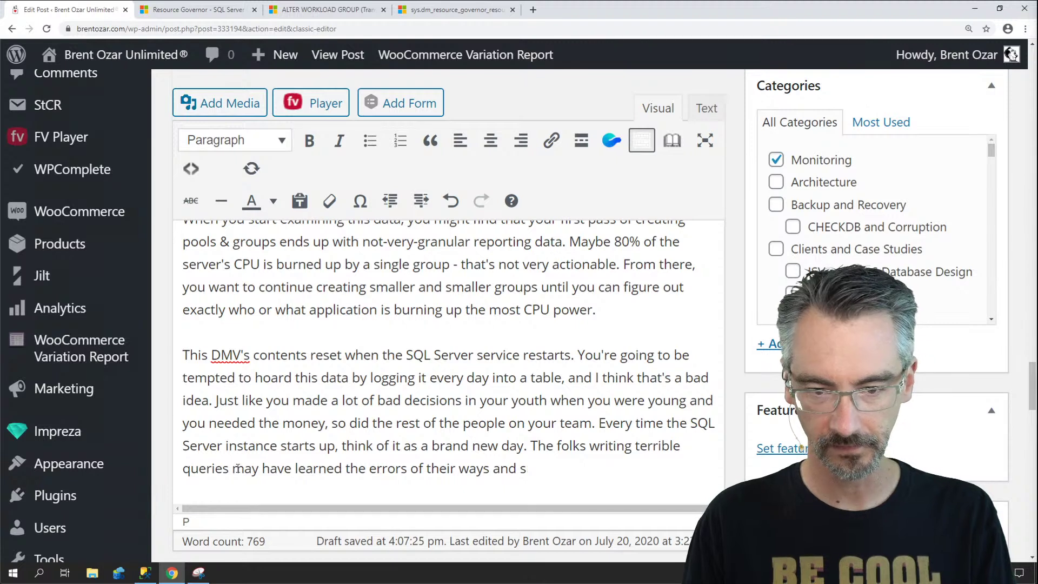
pyautogui.write('tarted ned over a fresh new leaf')
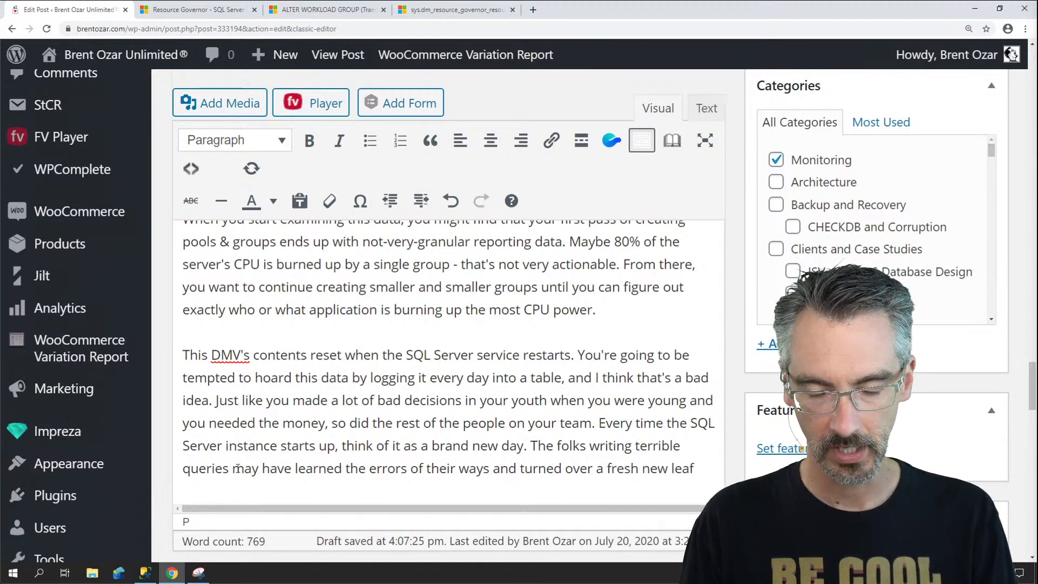
# Step: Finish the sentence with ", read themselves an Itzik Ben Gan book, and only written magically performant queries since then."
pyautogui.write(', read themselves a')
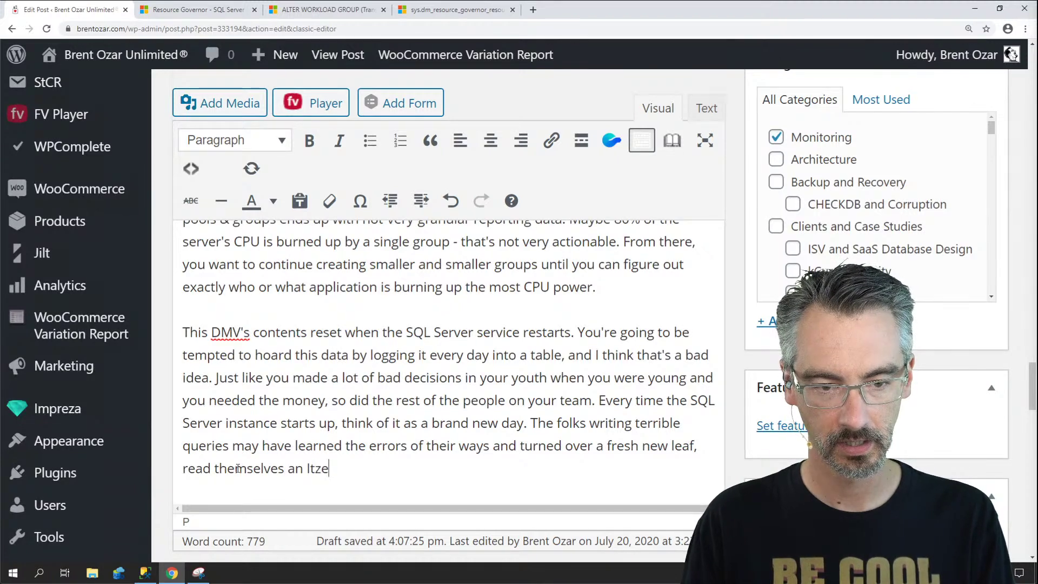
pyautogui.write('n Itzik Ben Gan book')
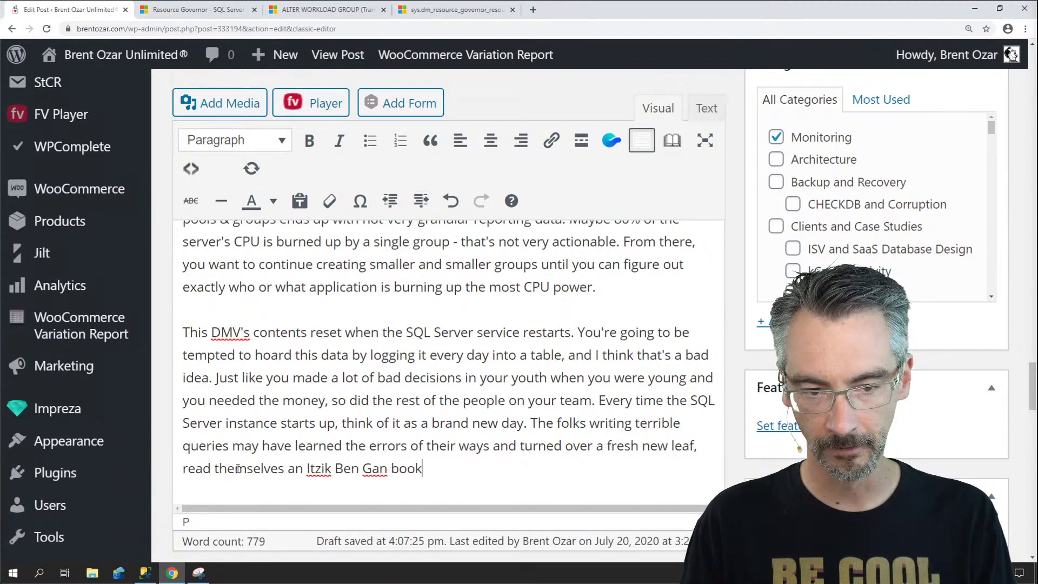
pyautogui.write(', and only wr')
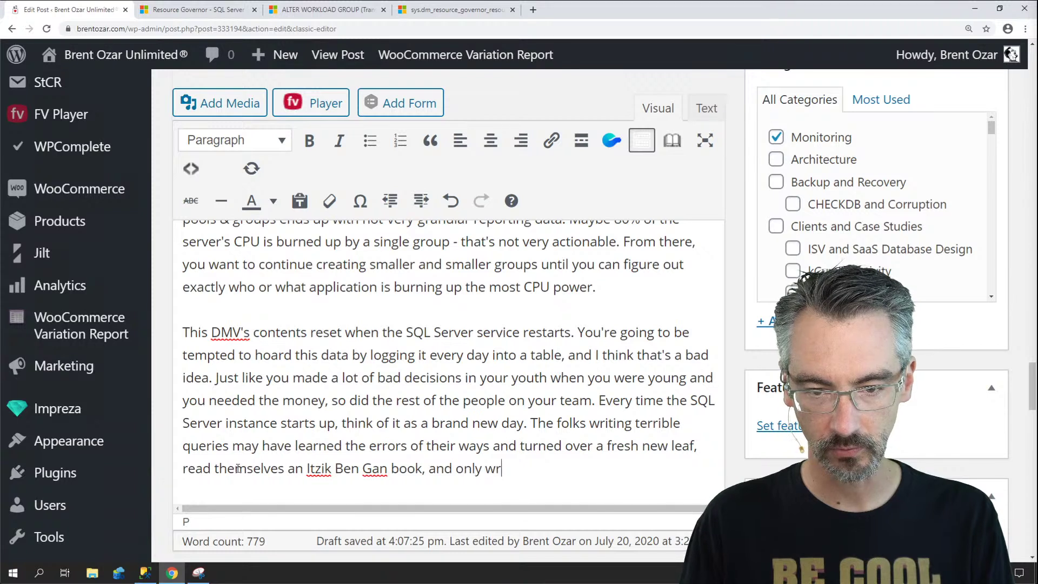
pyautogui.write('itten maig')
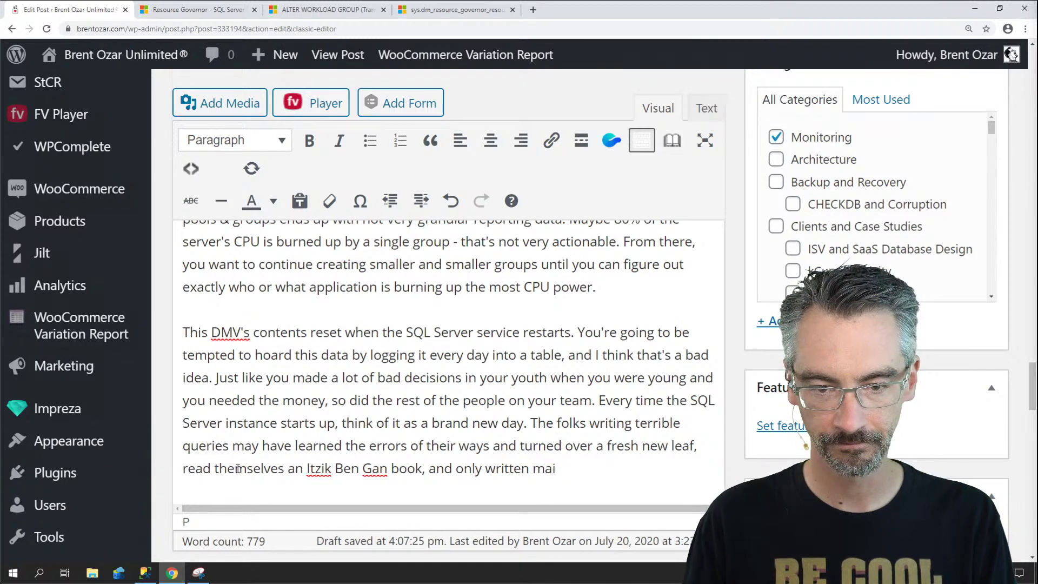
pyautogui.press('BackSpace')
pyautogui.write('gically performan')
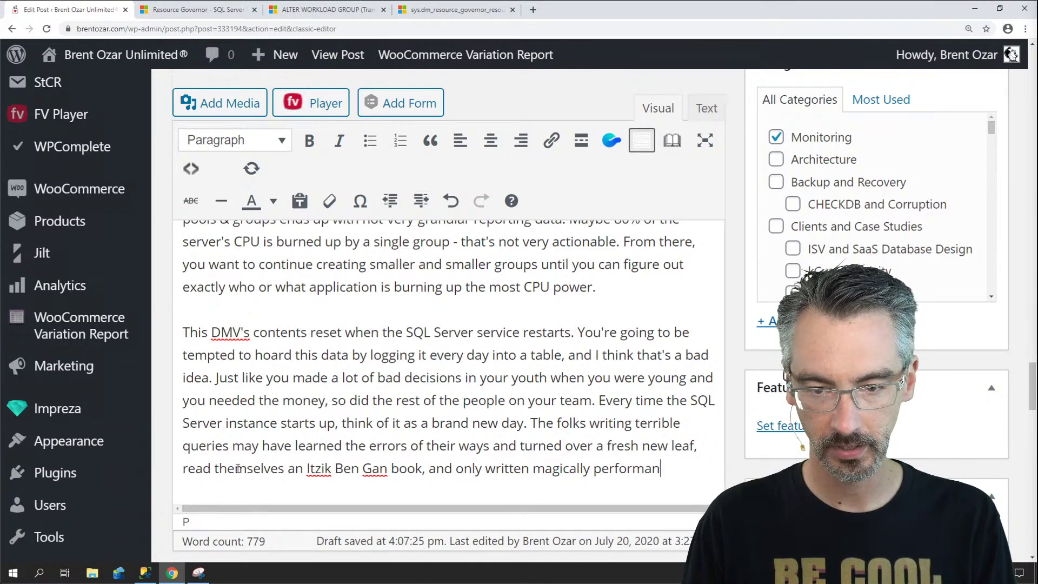
pyautogui.write('c')
pyautogui.press('BackSpace')
pyautogui.write('t queries since then.')
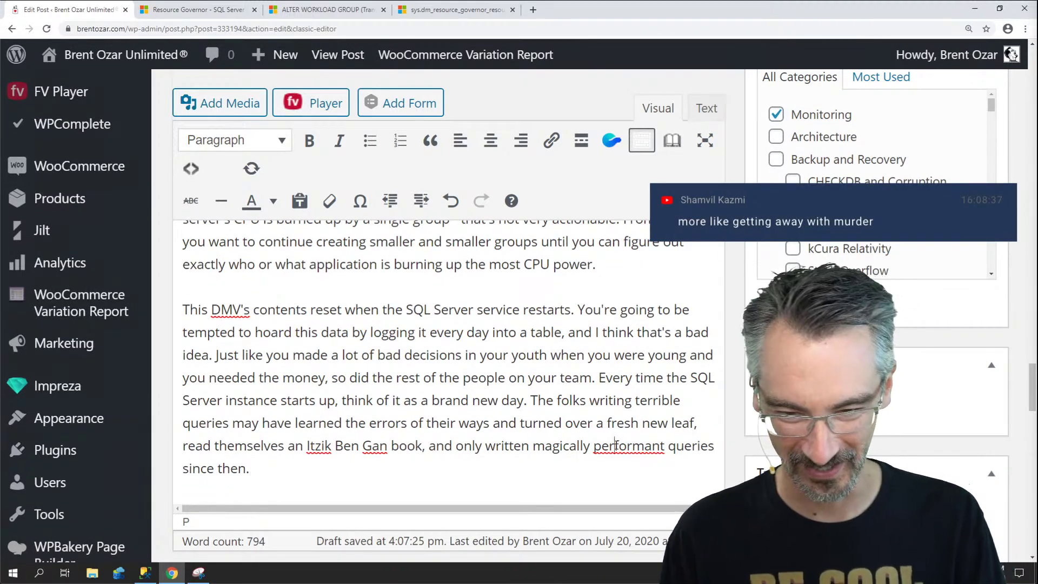
# Step: Replace "performant" with "well-tuned" and add a new paragraph below reading "Ah, probably not."
pyautogui.doubleClick(616, 445)
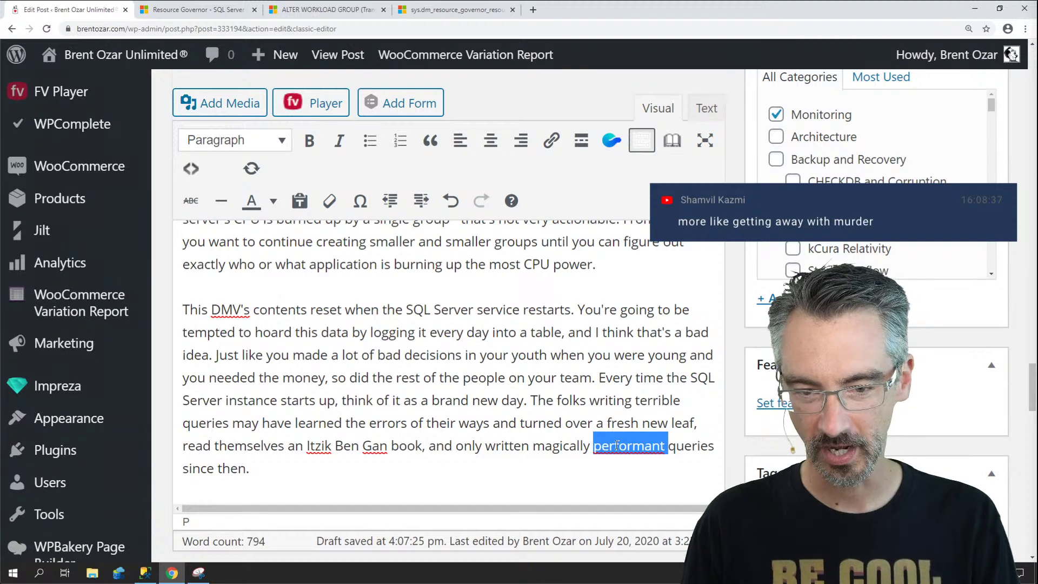
pyautogui.write('well-tuned')
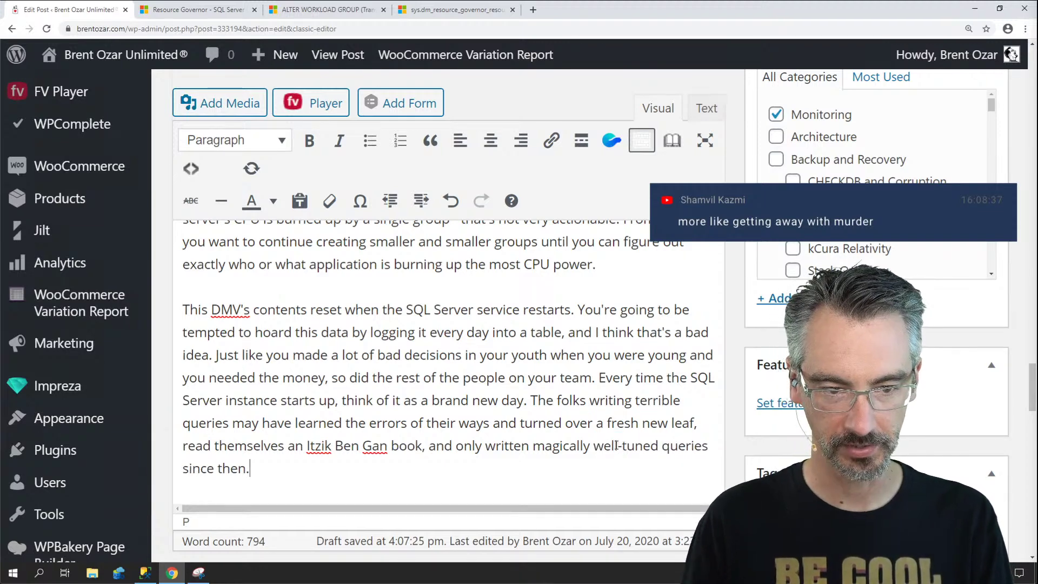
pyautogui.press('Return')
pyautogui.write('Ah, probably not.')
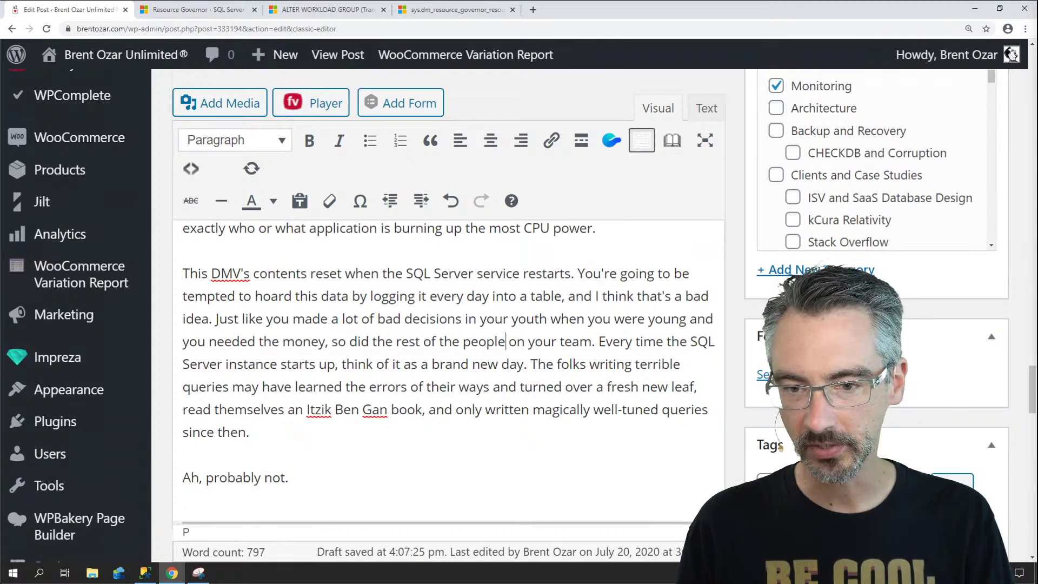
# Step: Set the post's featured image to the sys.dm_resource_governor_resource_pools query result screenshot from the media library
pyautogui.click(765, 374)
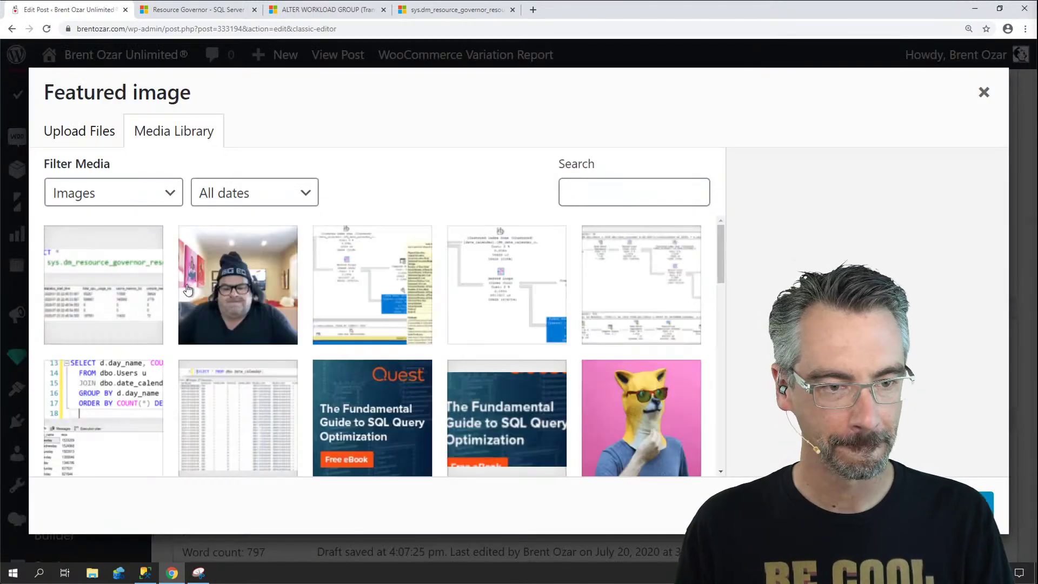
pyautogui.click(115, 285)
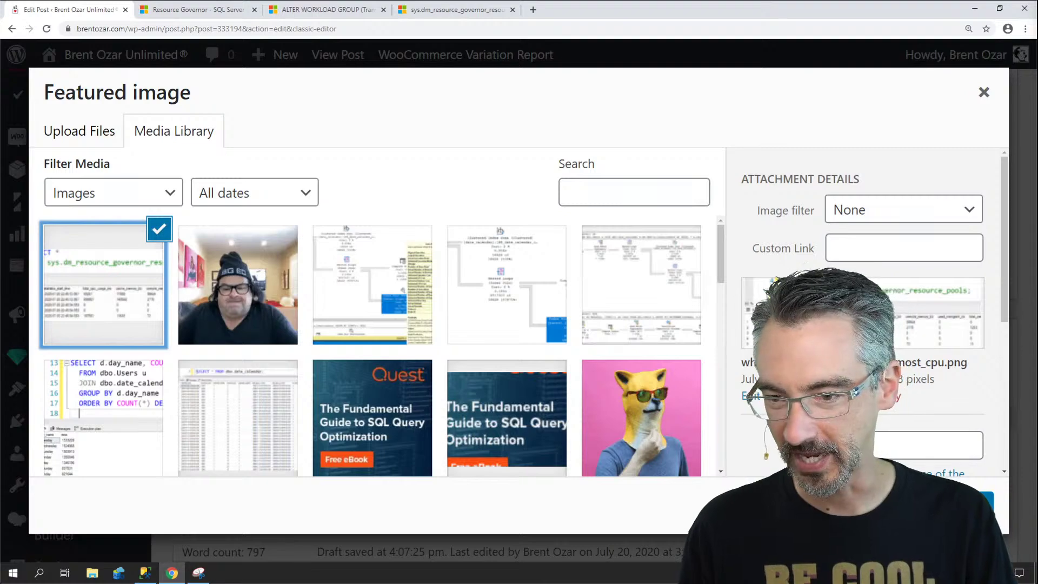
pyautogui.click(973, 501)
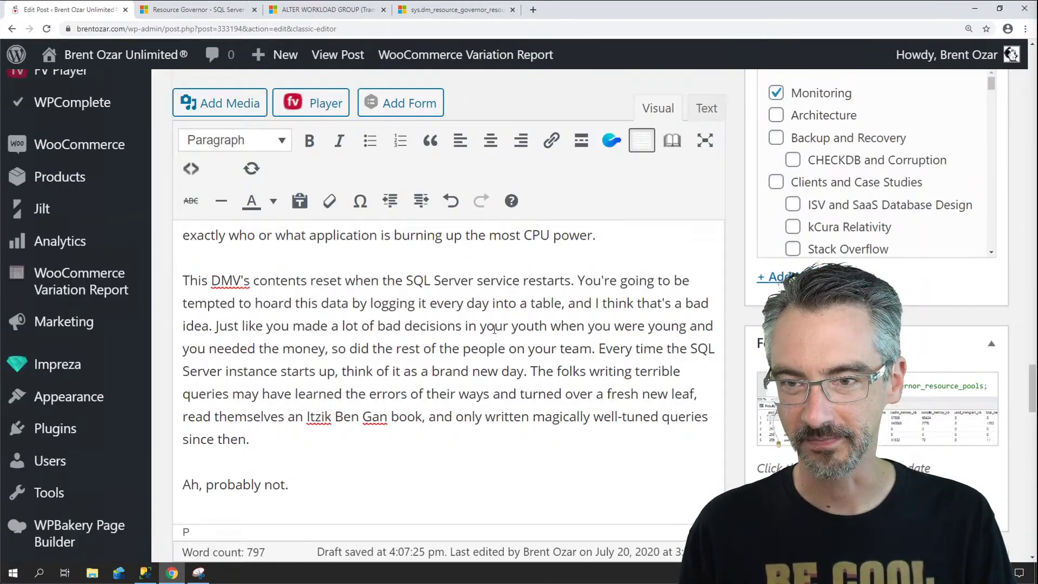
# Step: Schedule the CPU usage blog post for publication using its existing publish date
pyautogui.scroll(15, 493, 329)
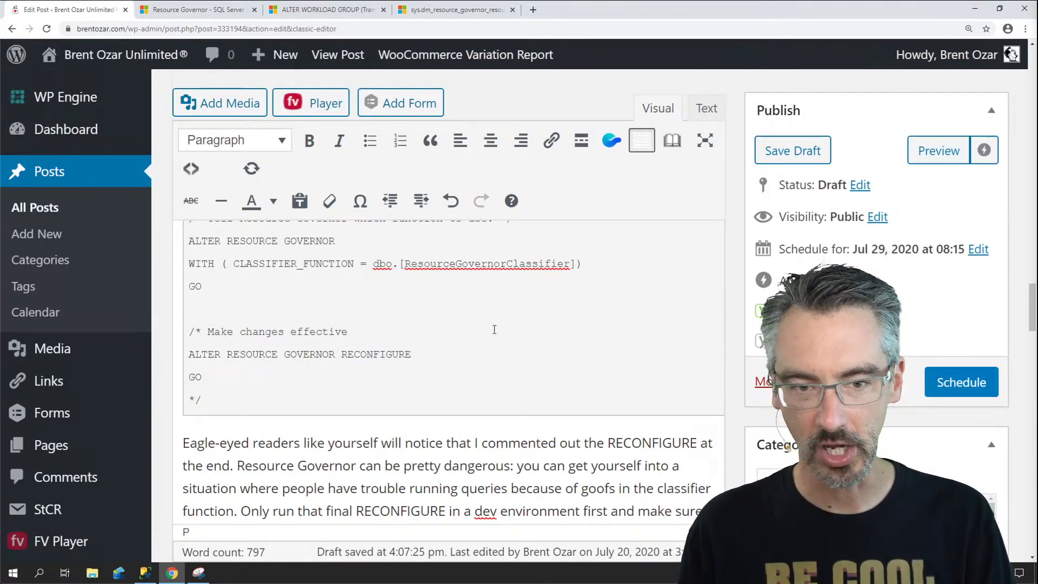
pyautogui.scroll(15, 494, 329)
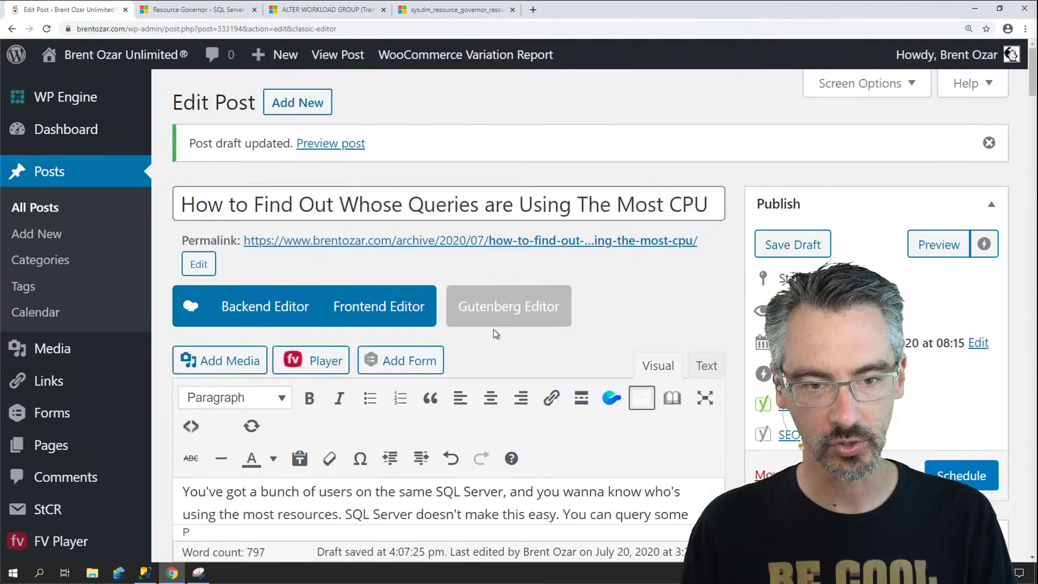
pyautogui.click(970, 474)
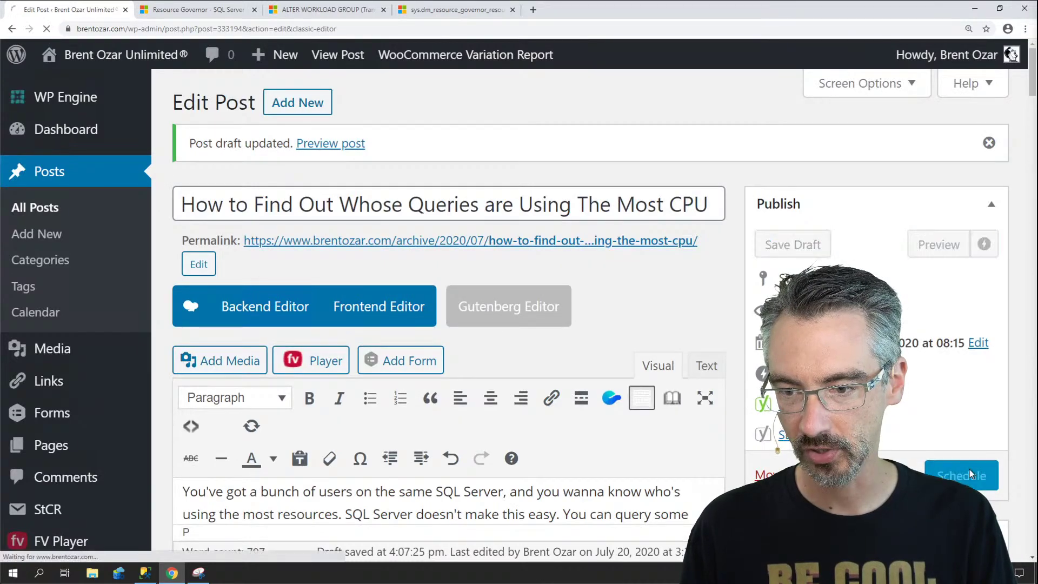